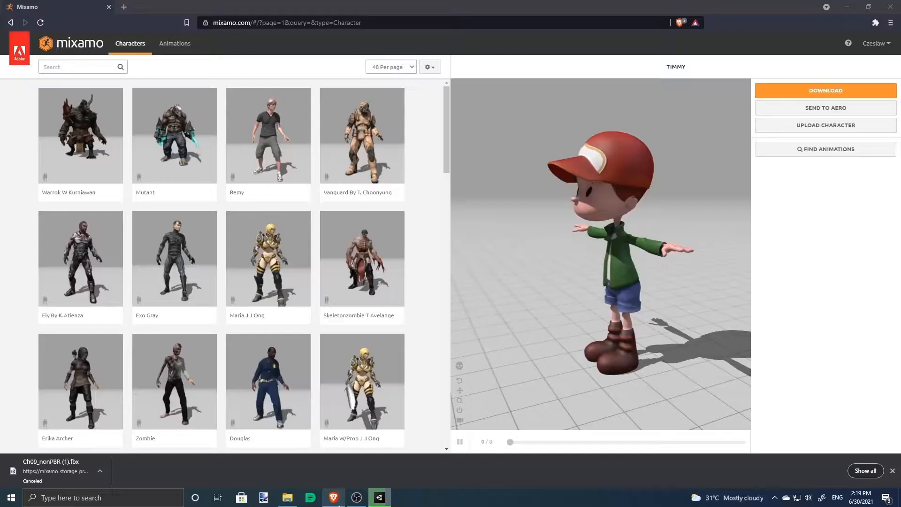
Step: Look over the Mixamo character library and the site's home page
{"action": "scroll", "coordinate": [366, 230], "scroll_direction": "down", "scroll_amount": 10}
{"action": "scroll", "coordinate": [366, 231], "scroll_direction": "up", "scroll_amount": 16}
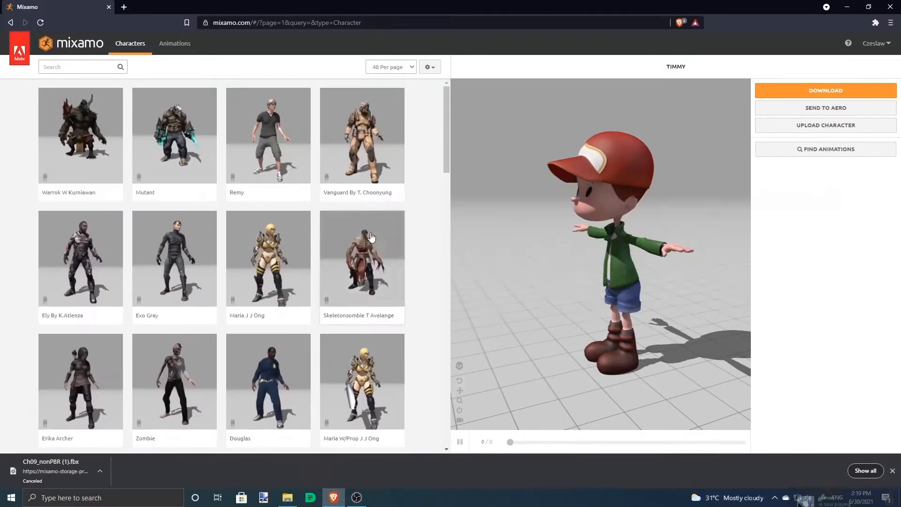
{"action": "scroll", "coordinate": [528, 170], "scroll_direction": "up", "scroll_amount": 2}
{"action": "scroll", "coordinate": [332, 167], "scroll_direction": "down", "scroll_amount": 2}
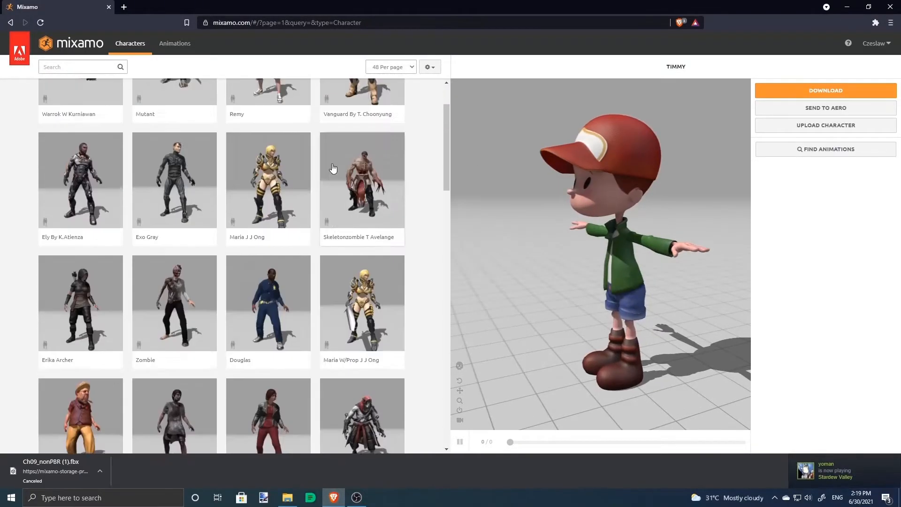
{"action": "scroll", "coordinate": [371, 150], "scroll_direction": "up", "scroll_amount": 2}
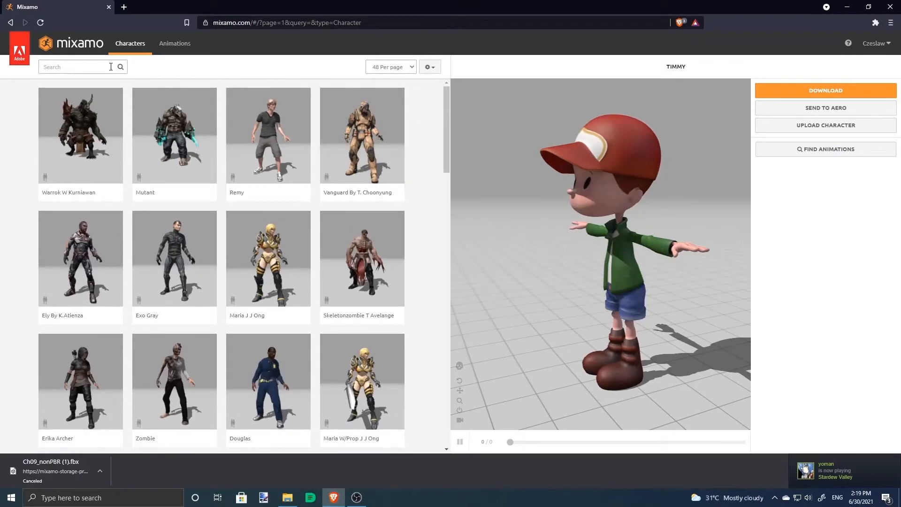
{"action": "left_click", "coordinate": [70, 53]}
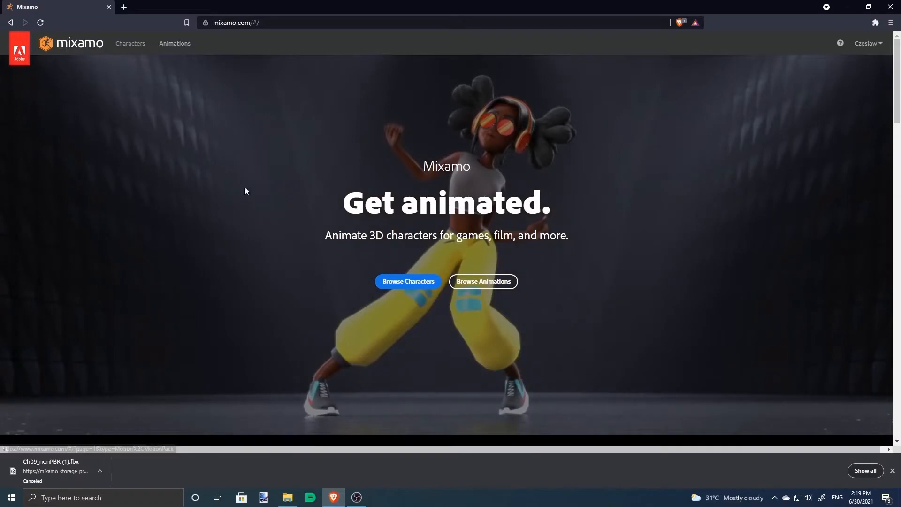
{"action": "scroll", "coordinate": [436, 223], "scroll_direction": "down", "scroll_amount": 5}
{"action": "scroll", "coordinate": [567, 274], "scroll_direction": "up", "scroll_amount": 5}
{"action": "scroll", "coordinate": [601, 179], "scroll_direction": "down", "scroll_amount": 15}
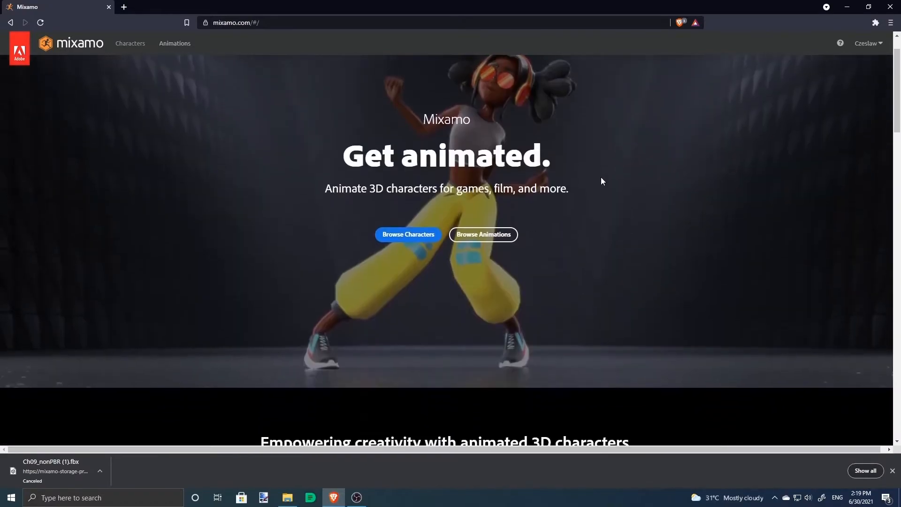
{"action": "scroll", "coordinate": [293, 87], "scroll_direction": "up", "scroll_amount": 20}
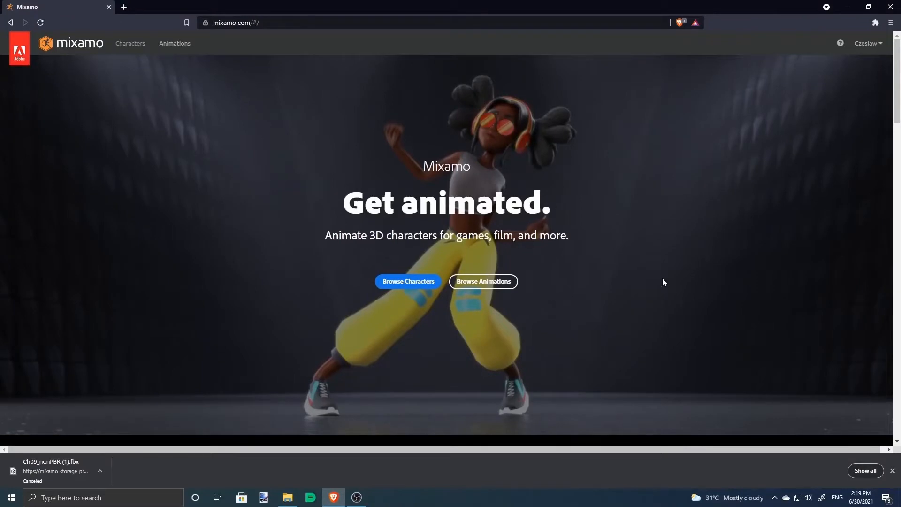
Step: Search the character library for "boy" and use the Timmy character
{"action": "left_click", "coordinate": [123, 44]}
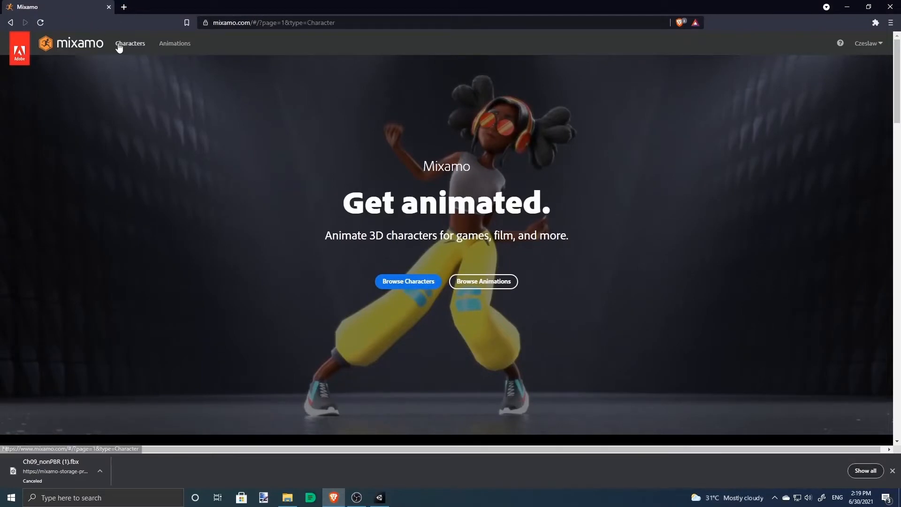
{"action": "type", "text": "boy"}
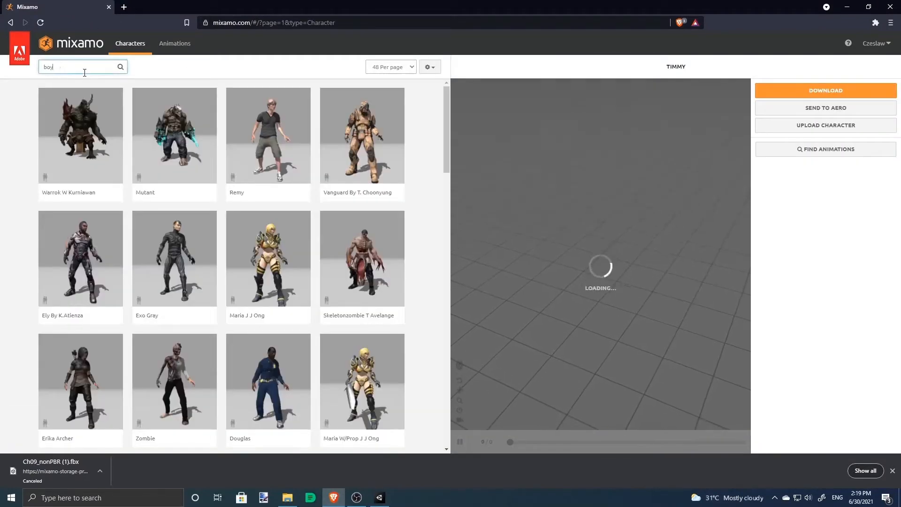
{"action": "left_click", "coordinate": [205, 136]}
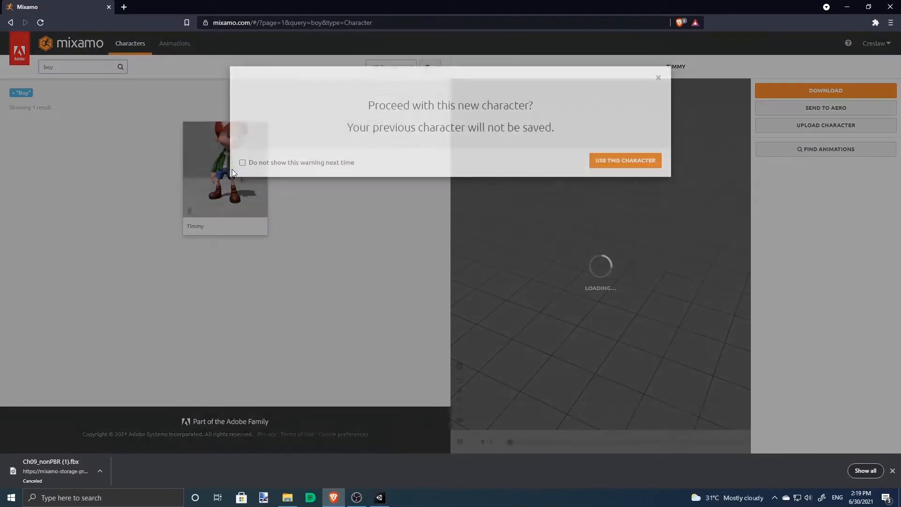
{"action": "left_click", "coordinate": [646, 178]}
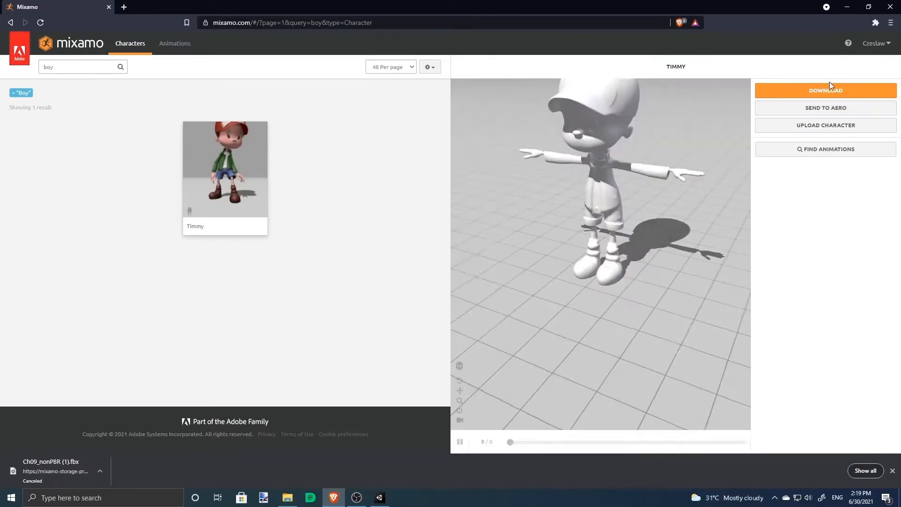
Step: Download the Timmy character as FBX Binary in T-pose and save it as Ch09_nonPBR (1).fbx in Downloads
{"action": "left_click_drag", "start_coordinate": [632, 243], "coordinate": [743, 255]}
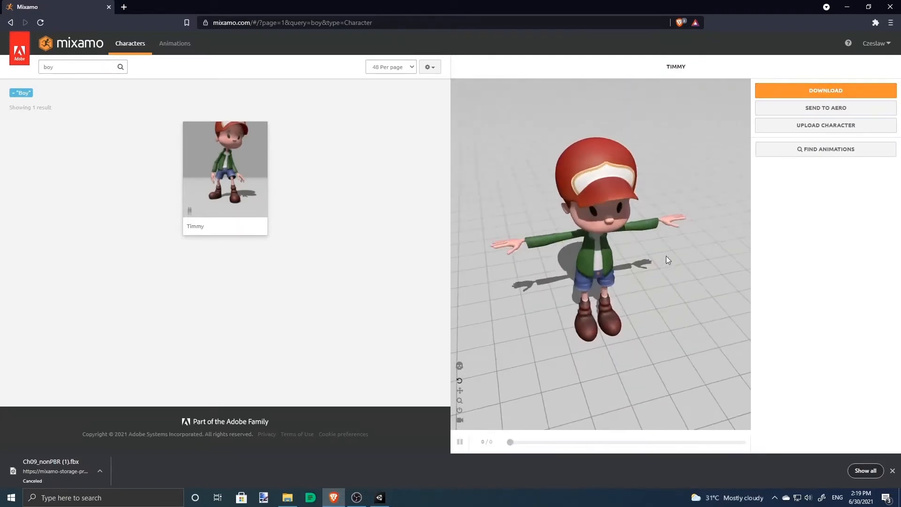
{"action": "left_click", "coordinate": [873, 90]}
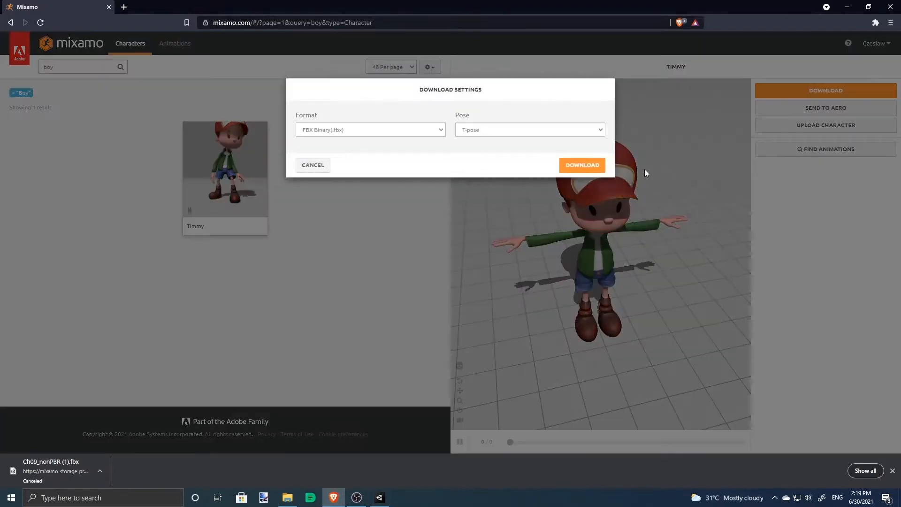
{"action": "left_click", "coordinate": [587, 166]}
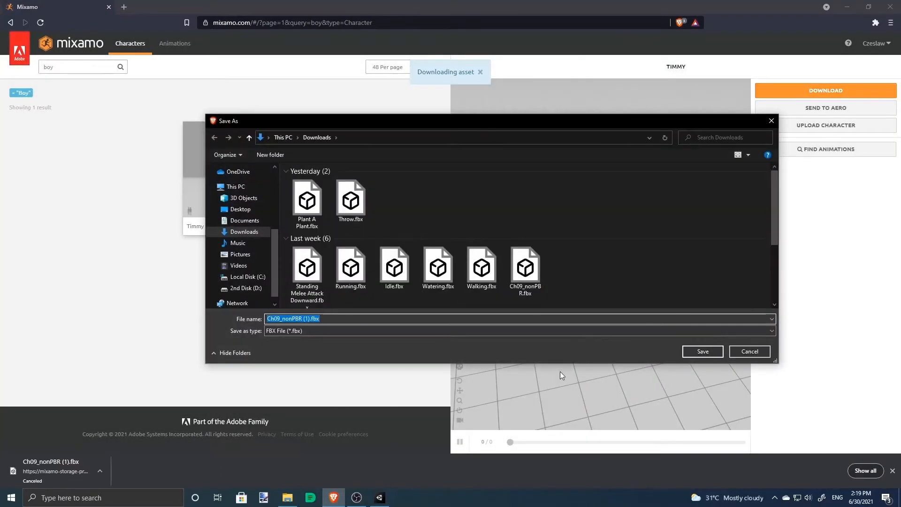
{"action": "left_click", "coordinate": [714, 352]}
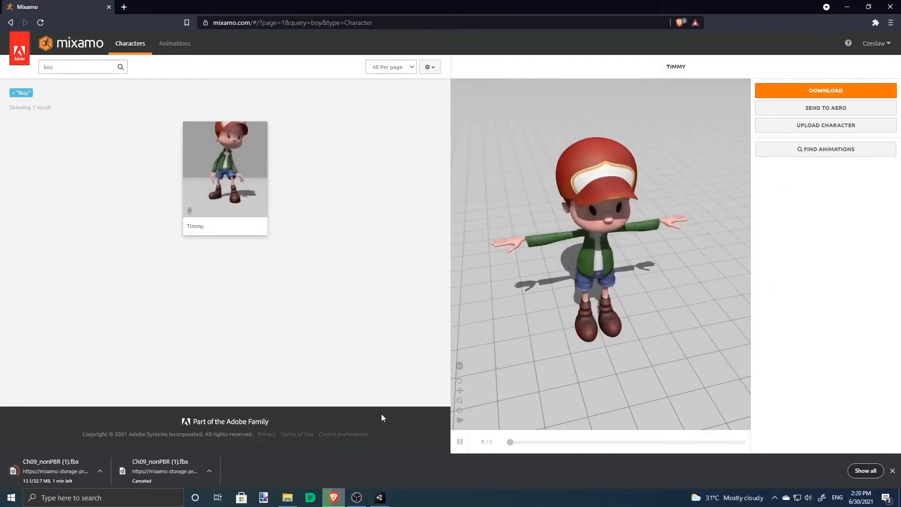
Step: Search the animation library for "walk", replacing the earlier search term
{"action": "left_click", "coordinate": [187, 52]}
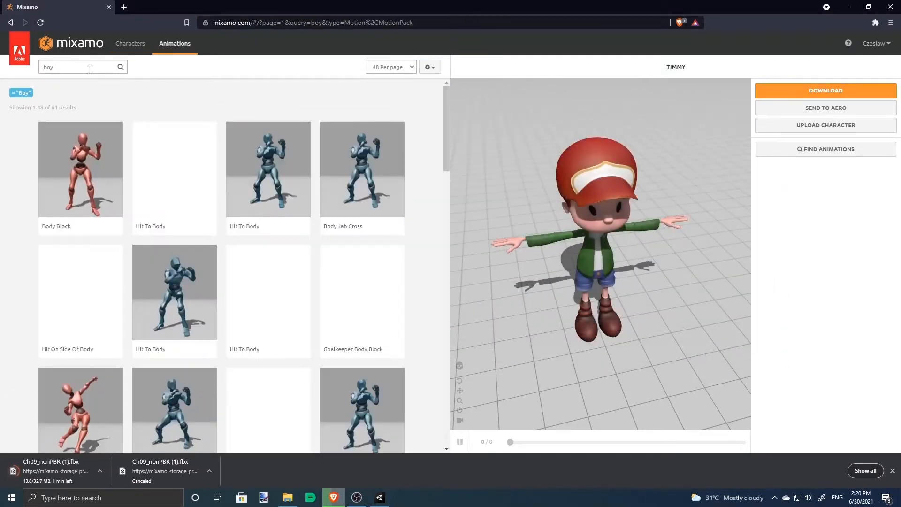
{"action": "left_click", "coordinate": [88, 67]}
{"action": "key", "text": "BackSpace"}
{"action": "type", "text": "wla"}
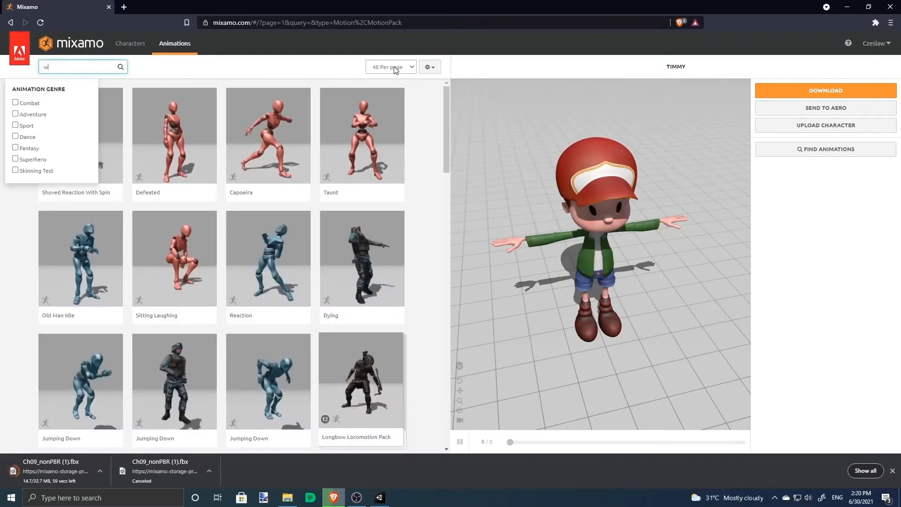
{"action": "key", "text": "BackSpace"}
{"action": "key", "text": "BackSpace"}
{"action": "type", "text": "alk"}
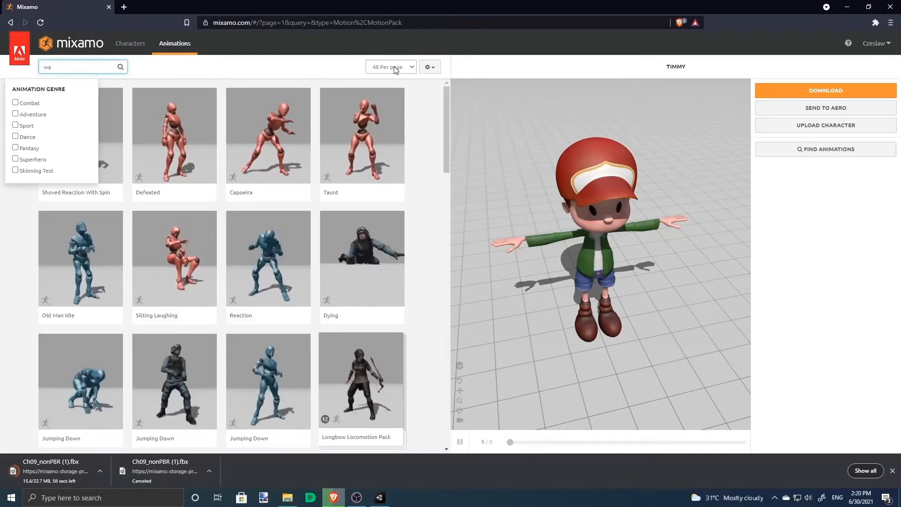
{"action": "key", "text": "Return"}
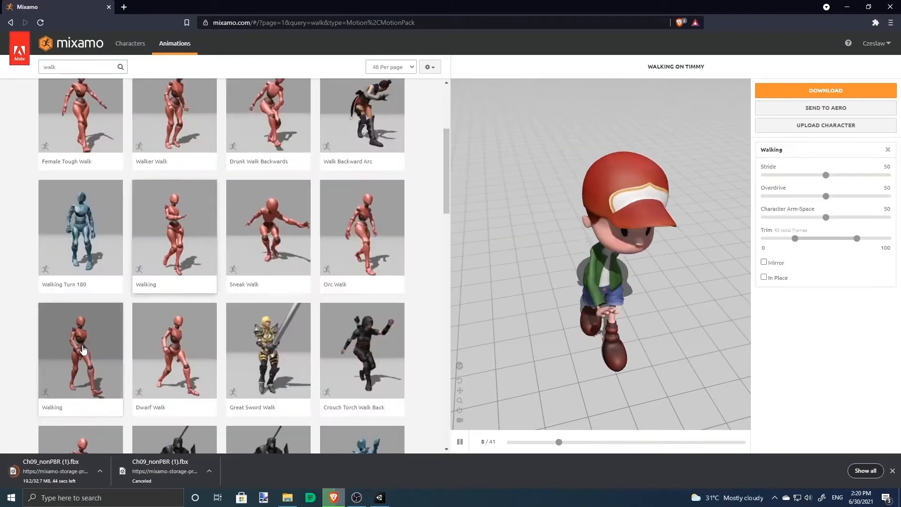
Step: Apply the Walking animation next to Dwarf Walk to Timmy and make it play In Place
{"action": "left_click", "coordinate": [83, 350]}
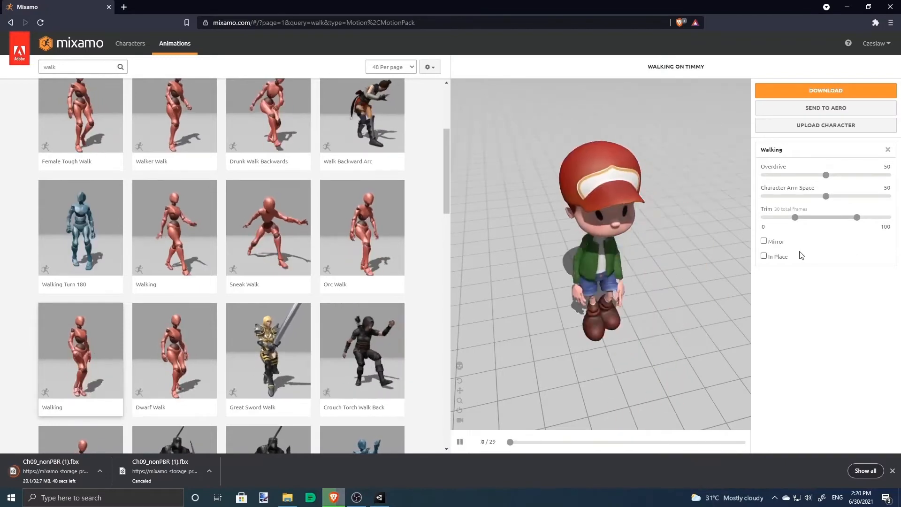
{"action": "left_click_drag", "start_coordinate": [559, 272], "coordinate": [770, 277]}
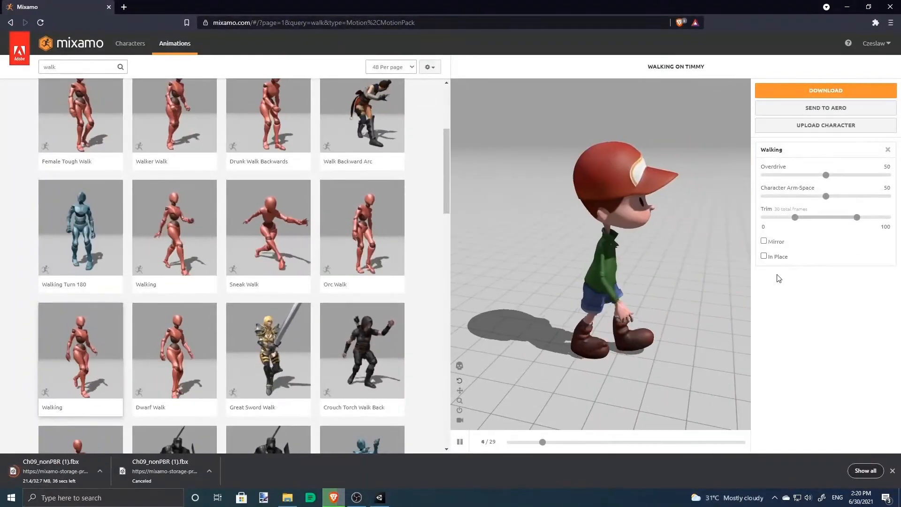
{"action": "left_click", "coordinate": [764, 256]}
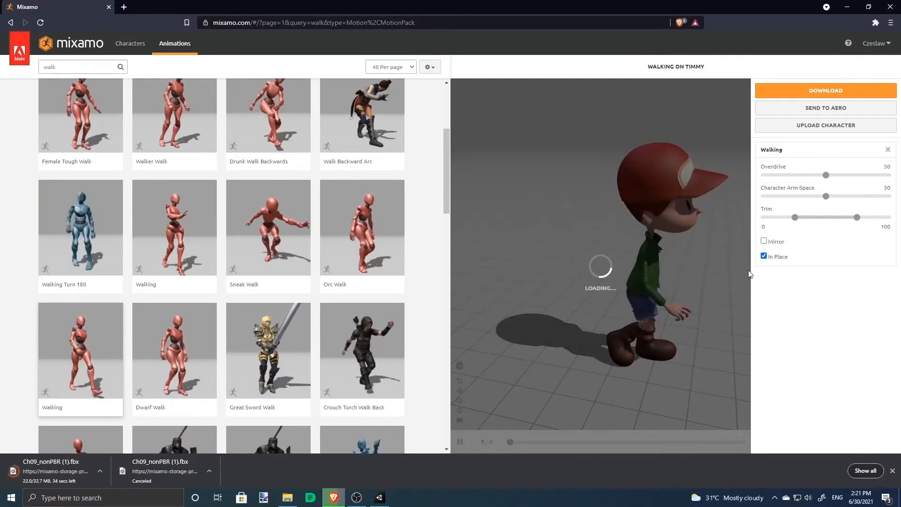
Step: Download the walking animation as FBX Binary without skin at 30 frames per second, saving it as Walking (1).fbx
{"action": "left_click", "coordinate": [842, 93]}
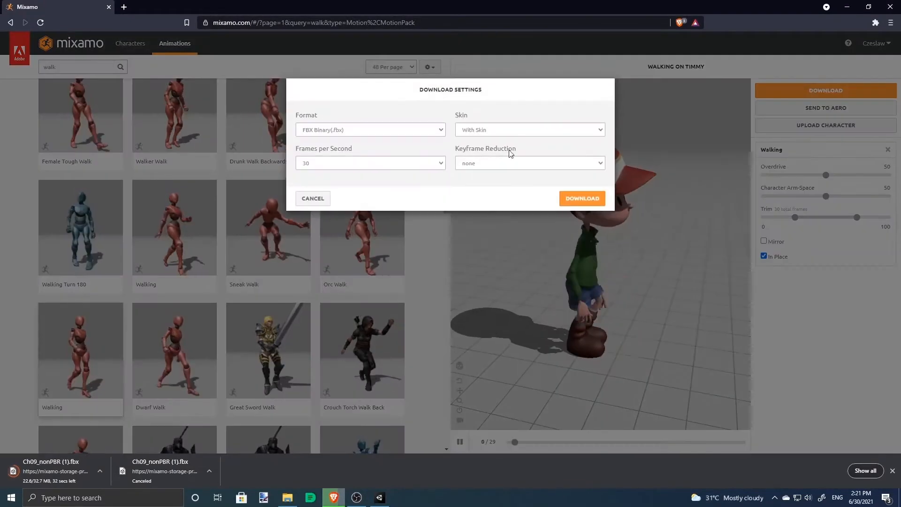
{"action": "left_click", "coordinate": [512, 130]}
{"action": "left_click", "coordinate": [513, 146]}
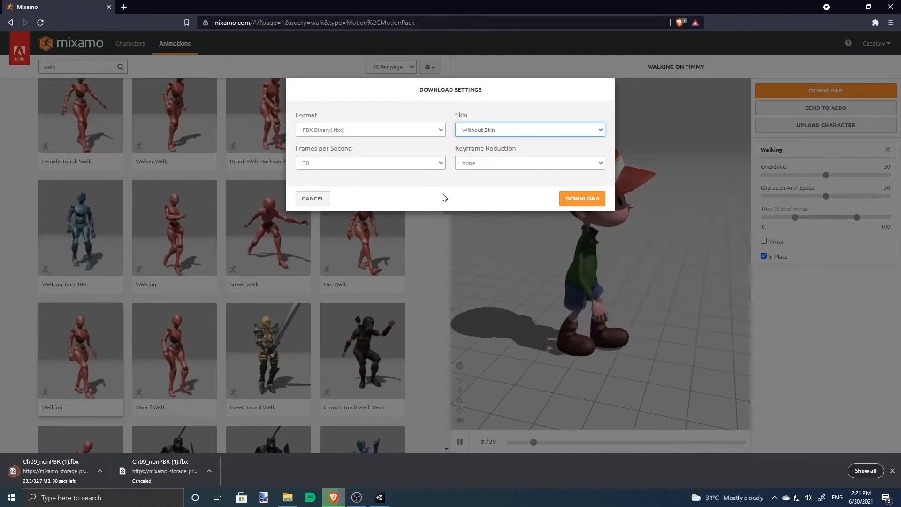
{"action": "left_click", "coordinate": [583, 197]}
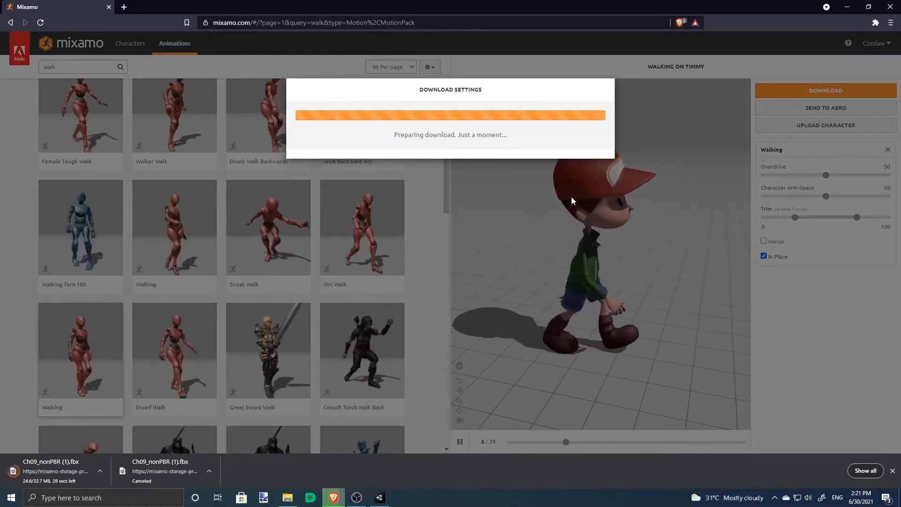
{"action": "key", "text": "Return"}
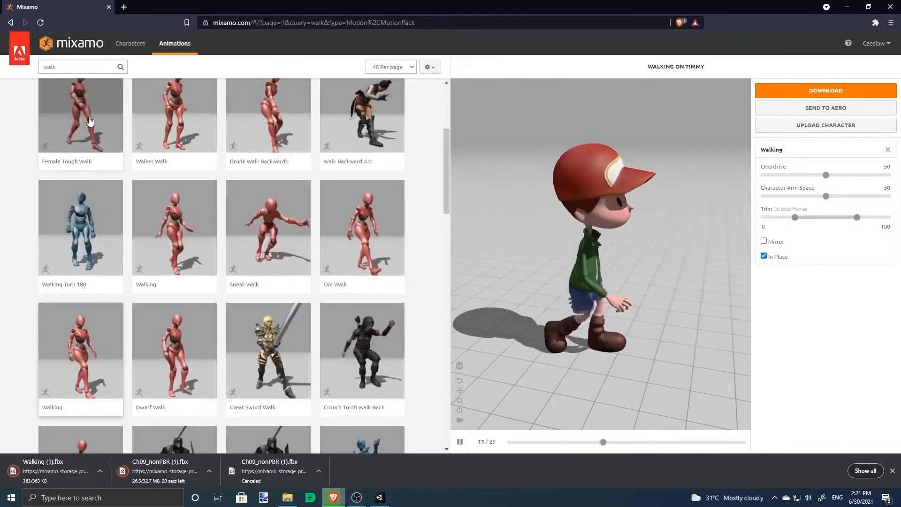
Step: Search the animations for "run" and apply the first Running animation in the second row to Timmy, set to In Place
{"action": "left_click_drag", "start_coordinate": [66, 67], "coordinate": [2, 68]}
{"action": "type", "text": "run"}
{"action": "key", "text": "Return"}
{"action": "left_click", "coordinate": [93, 282]}
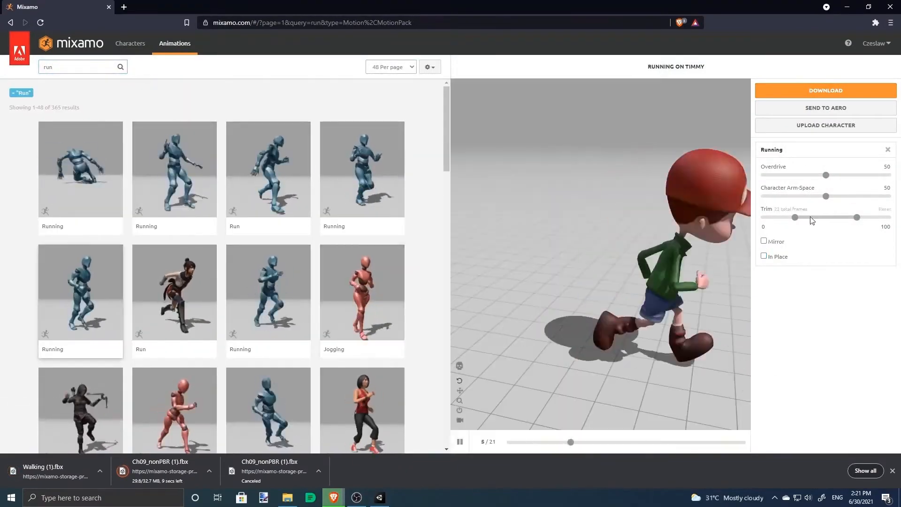
{"action": "left_click", "coordinate": [764, 256]}
Step: Download the running animation and save it as Running (1).fbx
{"action": "left_click", "coordinate": [798, 91]}
{"action": "left_click", "coordinate": [581, 197]}
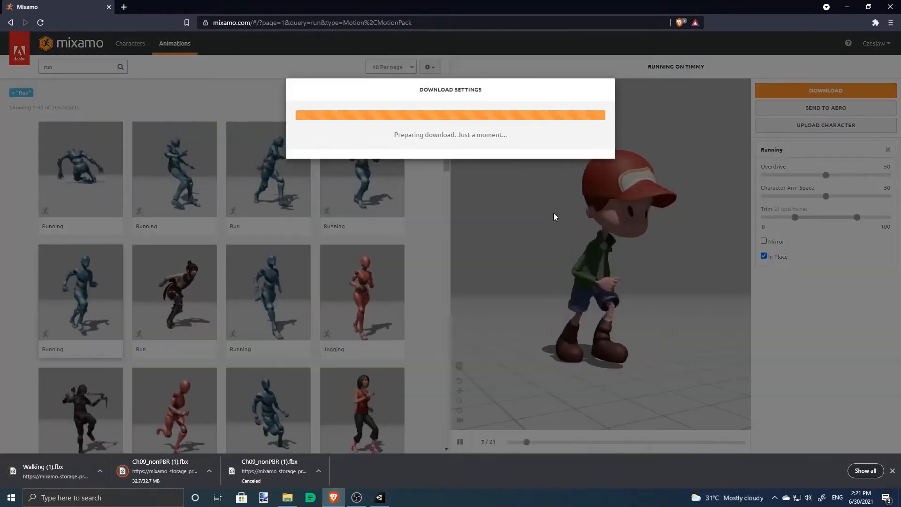
{"action": "key", "text": "Return"}
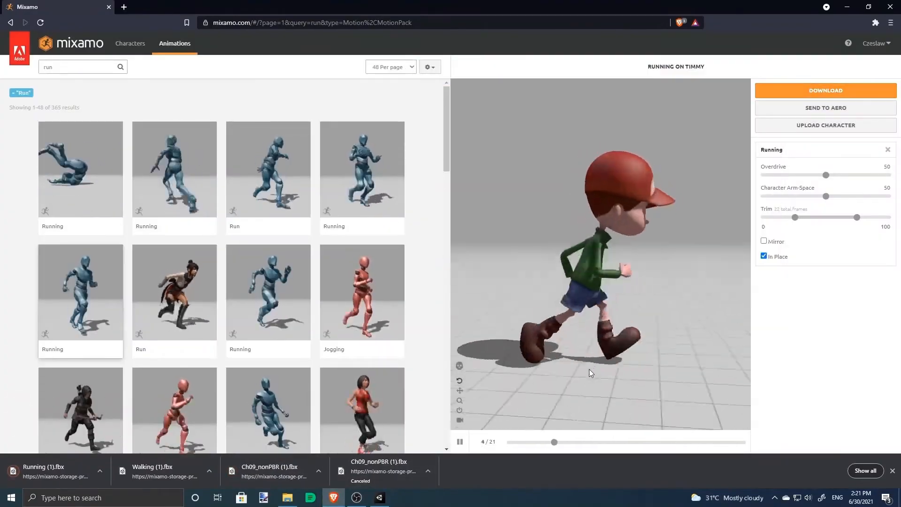
Step: Switch to the Unity editor, dismiss the update notice, and create and open a folder named Imported Asset in Assets
{"action": "left_click", "coordinate": [380, 497]}
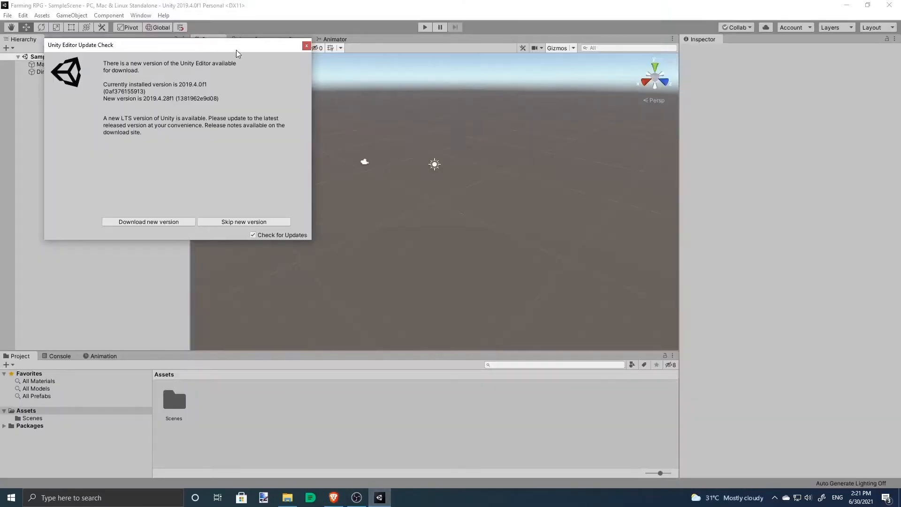
{"action": "left_click", "coordinate": [306, 46]}
{"action": "right_click", "coordinate": [288, 431]}
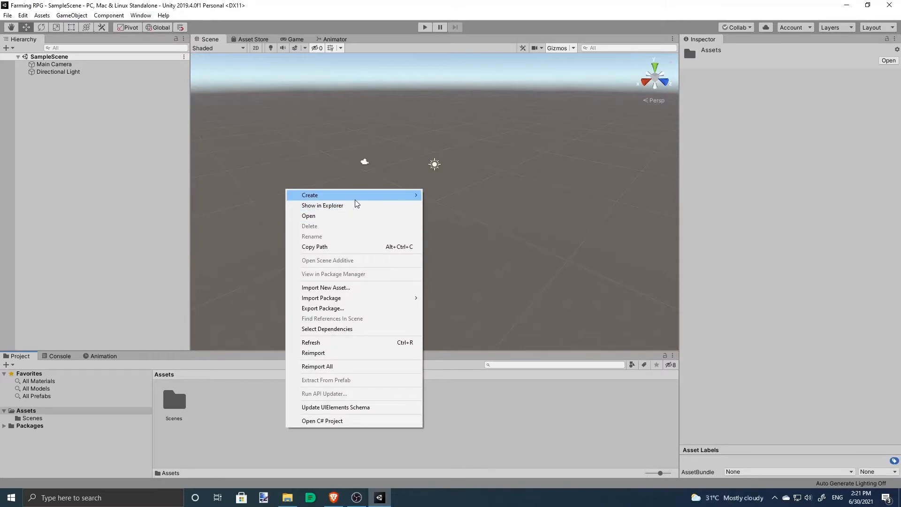
{"action": "mouse_move", "coordinate": [357, 201]}
{"action": "left_click", "coordinate": [490, 145]}
{"action": "type", "text": "I"}
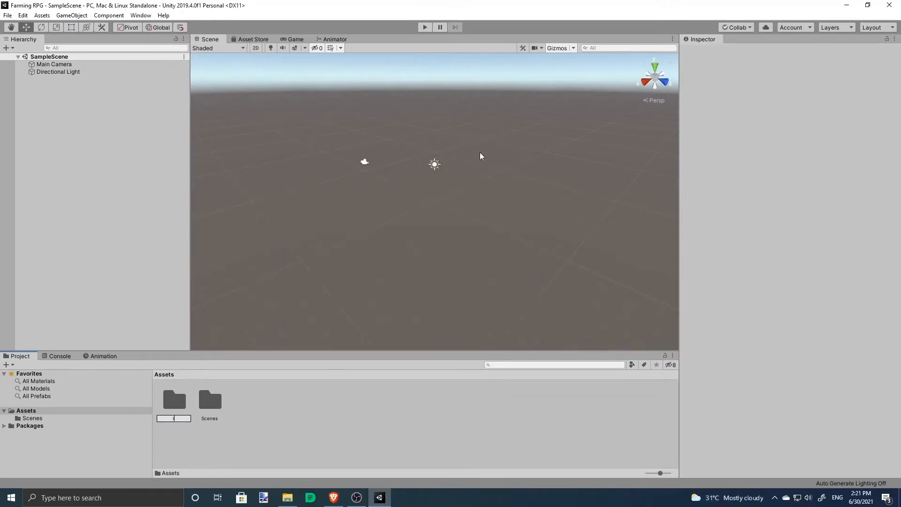
{"action": "type", "text": "mported Asset"}
{"action": "key", "text": "Return"}
{"action": "key", "text": "Return"}
Step: Import the downloaded Ch09_nonPBR (1).fbx, Walking (1).fbx and Running (1).fbx files into Unity's Imported Asset folder
{"action": "key", "text": "alt+Tab"}
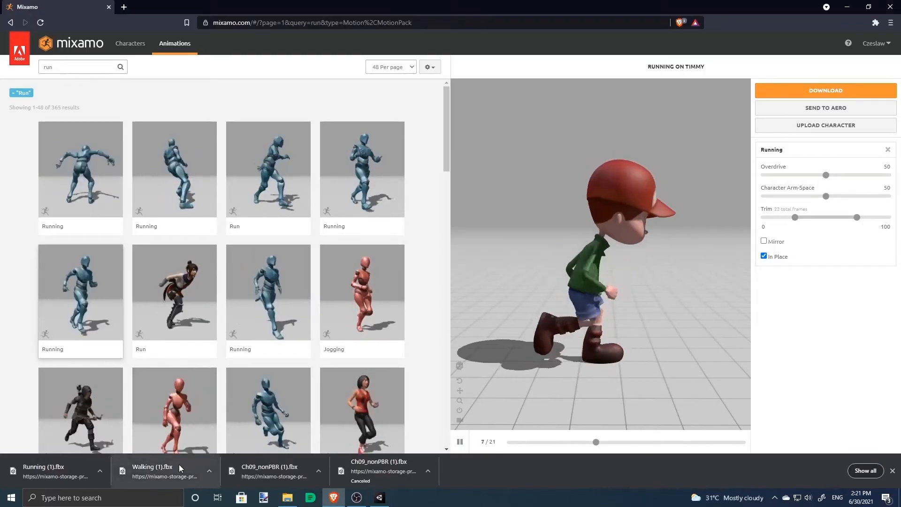
{"action": "left_click_drag", "start_coordinate": [251, 467], "coordinate": [331, 486]}
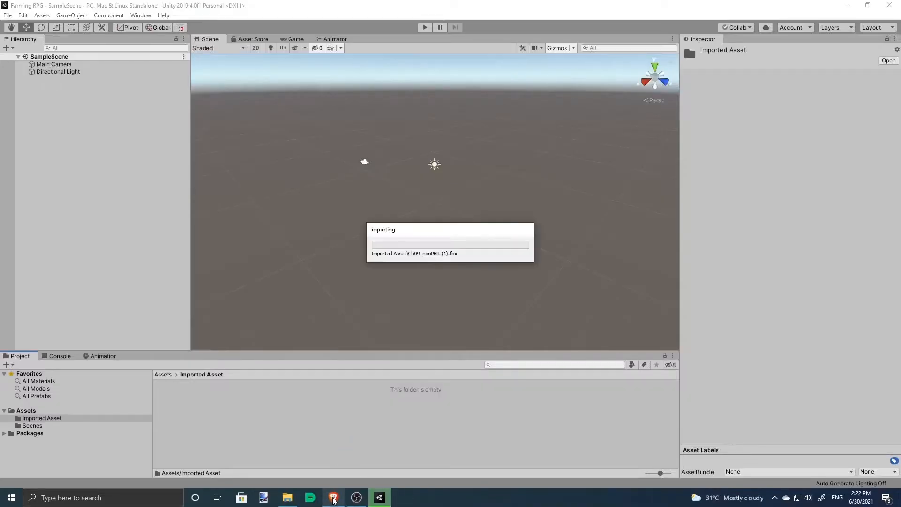
{"action": "left_click", "coordinate": [333, 499]}
{"action": "left_click_drag", "start_coordinate": [170, 473], "coordinate": [366, 436]}
{"action": "left_click", "coordinate": [334, 498]}
{"action": "left_click_drag", "start_coordinate": [59, 472], "coordinate": [381, 429]}
Step: Create a new scene named Ranch in the Scenes folder and open it
{"action": "right_click_drag", "start_coordinate": [330, 259], "coordinate": [267, 233]}
{"action": "left_click", "coordinate": [167, 377]}
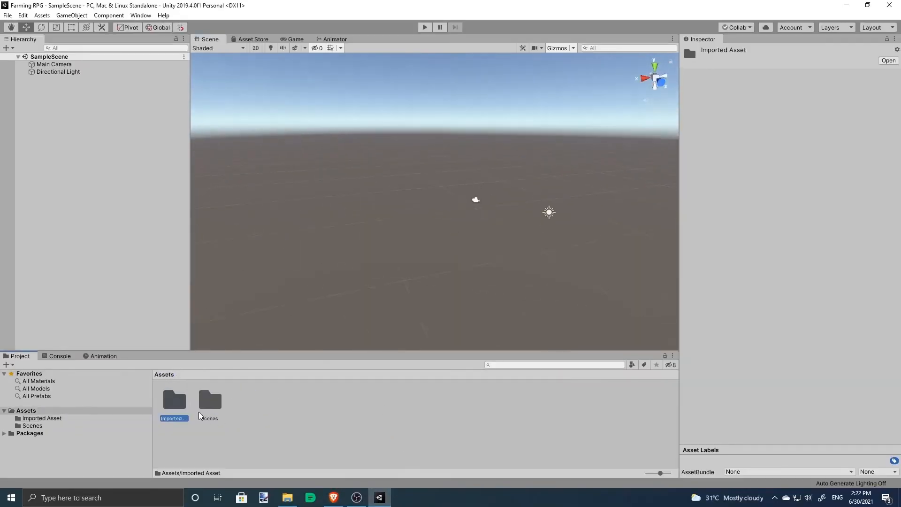
{"action": "double_click", "coordinate": [210, 403]}
{"action": "right_click", "coordinate": [217, 413]}
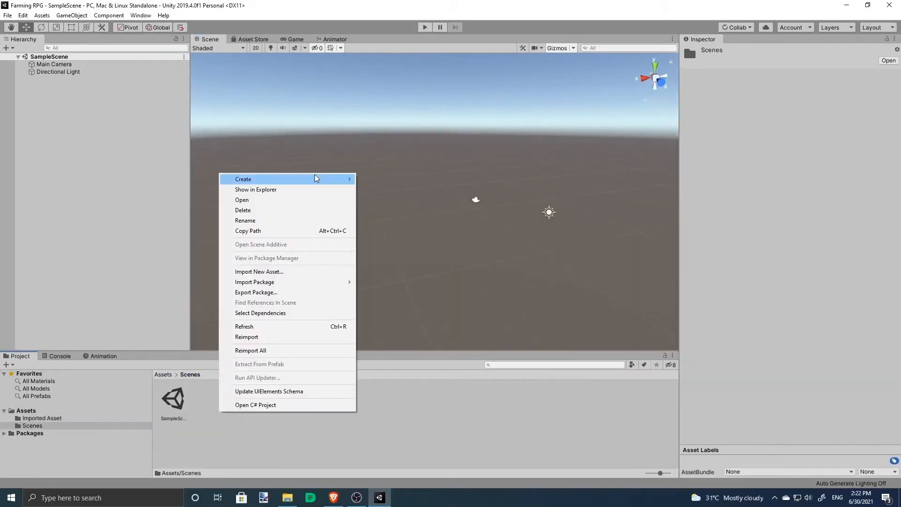
{"action": "mouse_move", "coordinate": [316, 179]}
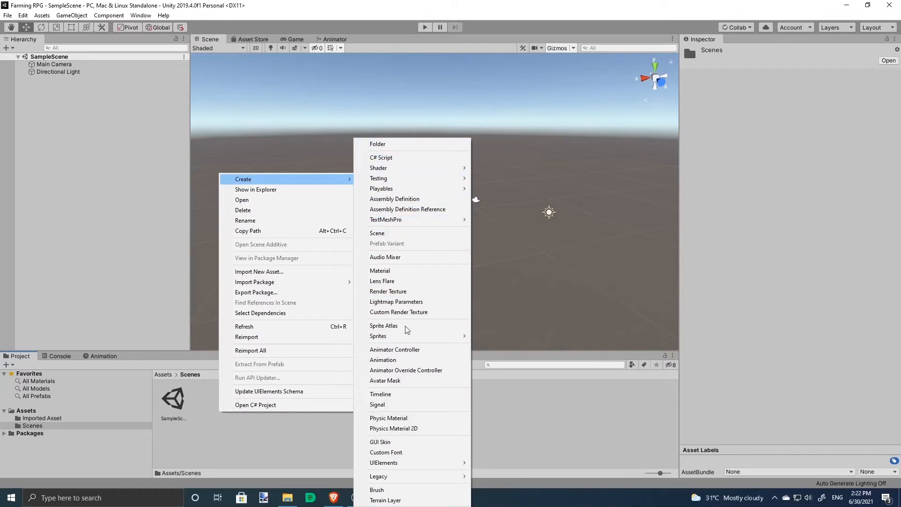
{"action": "left_click", "coordinate": [416, 234]}
{"action": "key", "text": "Return"}
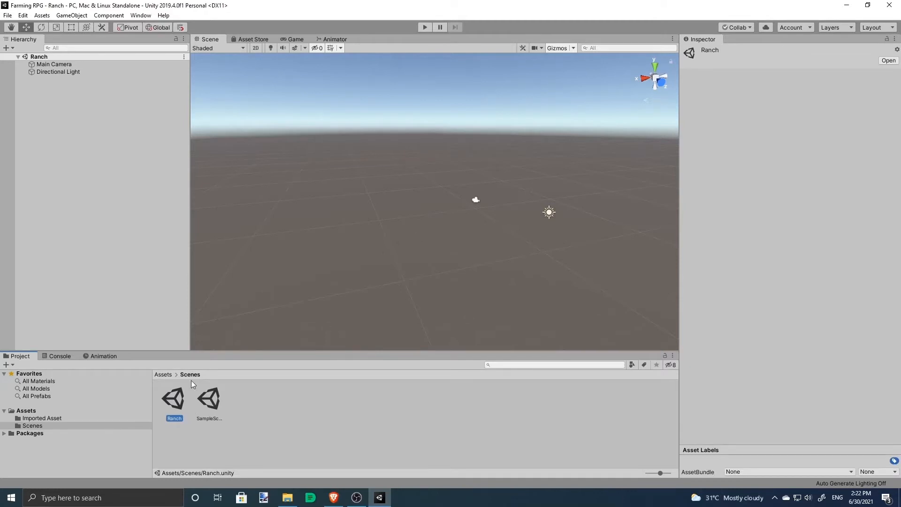
Step: Add the Ch09_nonPBR (1) character model from the Imported Asset folder to the Ranch scene's hierarchy
{"action": "right_click_drag", "start_coordinate": [469, 179], "coordinate": [606, 195]}
{"action": "left_click", "coordinate": [462, 172]}
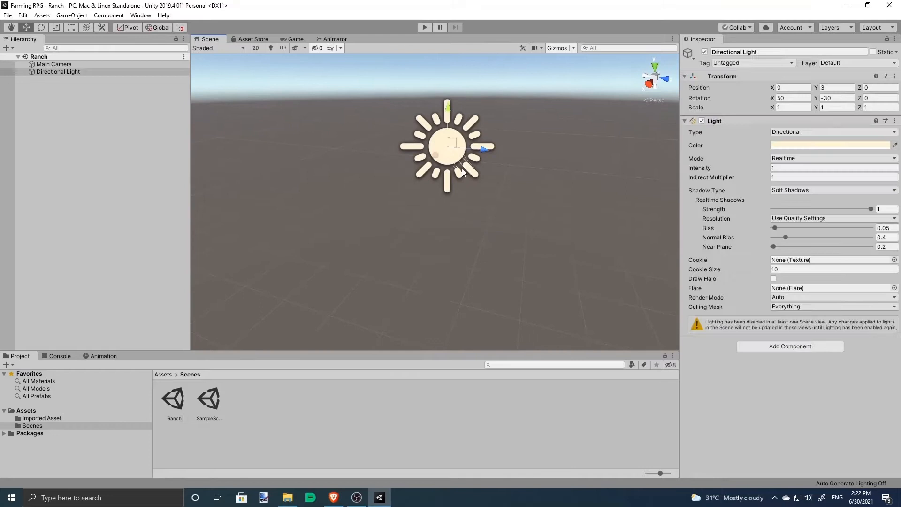
{"action": "left_click", "coordinate": [268, 184]}
{"action": "left_click", "coordinate": [163, 375]}
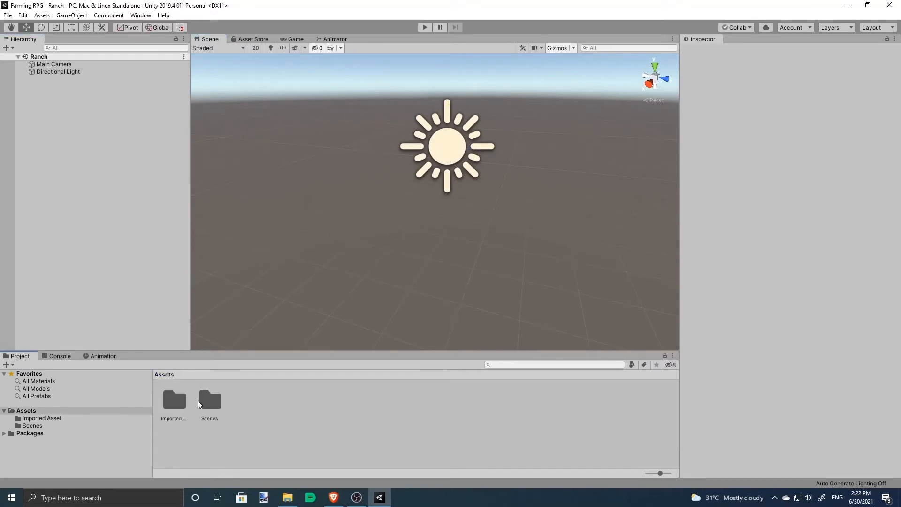
{"action": "double_click", "coordinate": [178, 402]}
{"action": "left_click_drag", "start_coordinate": [146, 211], "coordinate": [147, 227]}
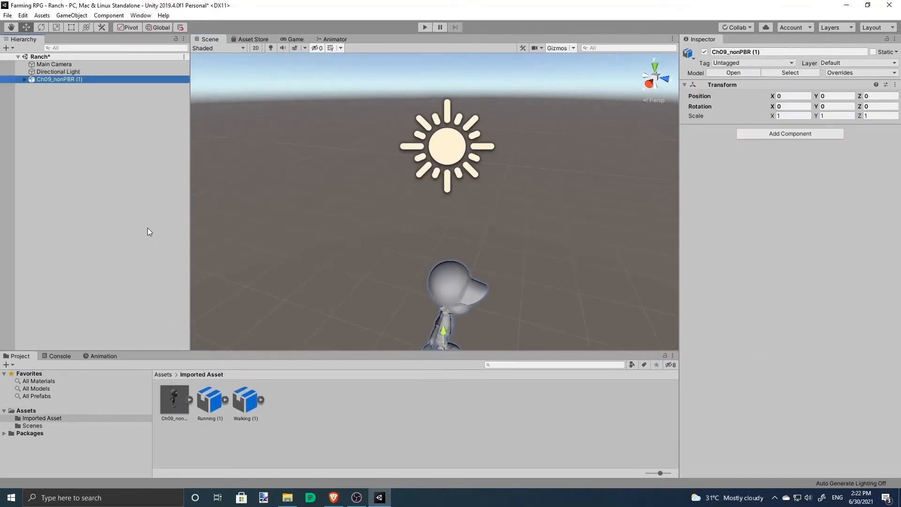
{"action": "scroll", "coordinate": [508, 214], "scroll_direction": "down", "scroll_amount": 5}
{"action": "key", "text": "w"}
{"action": "right_click_drag", "start_coordinate": [509, 213], "coordinate": [436, 272]}
Step: Extract the Ch09_nonPBR (1) model's textures into the Imported Asset folder and close the normal map notice
{"action": "left_click", "coordinate": [166, 413]}
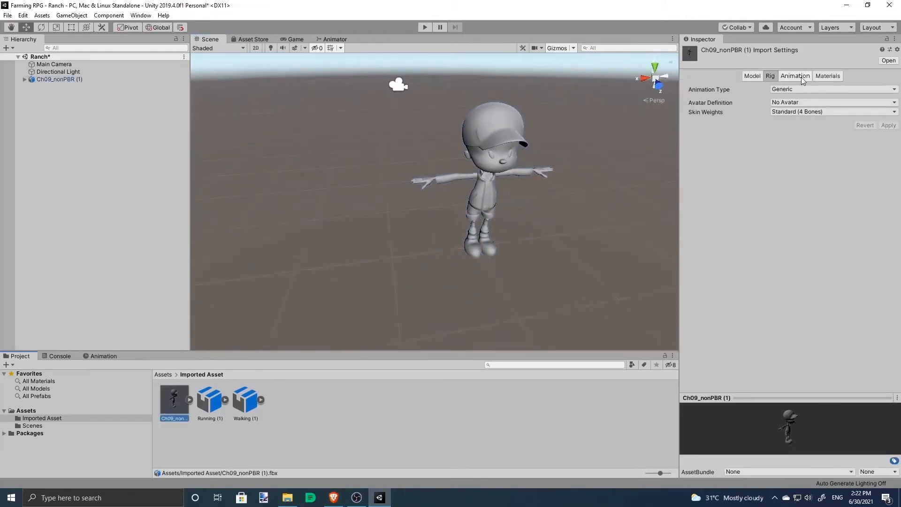
{"action": "left_click", "coordinate": [803, 76]}
{"action": "left_click", "coordinate": [827, 77]}
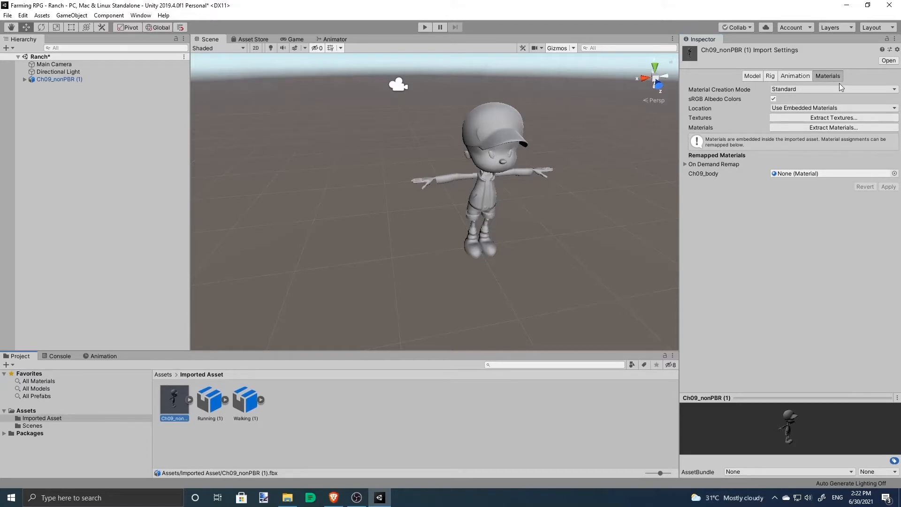
{"action": "left_click", "coordinate": [842, 118]}
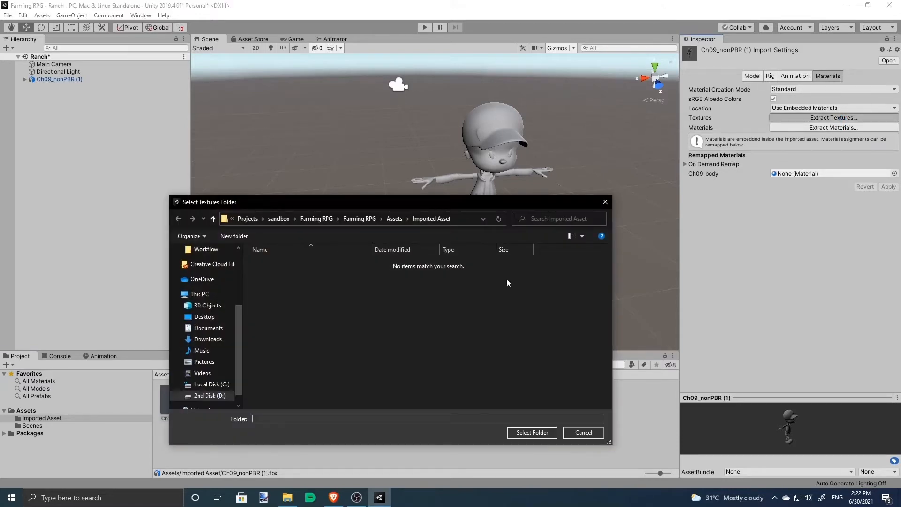
{"action": "left_click", "coordinate": [528, 432]}
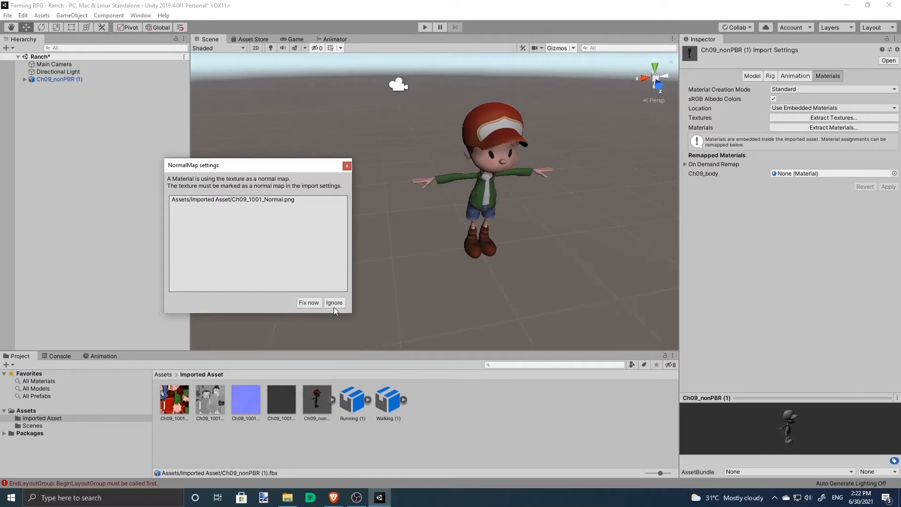
{"action": "left_click", "coordinate": [361, 457]}
{"action": "left_click_drag", "start_coordinate": [435, 212], "coordinate": [403, 199], "text": "alt"}
{"action": "left_click", "coordinate": [403, 199]}
Step: Set the Ch09_nonPBR (1) model's rig to Humanoid with its avatar created from this model, and apply it
{"action": "left_click", "coordinate": [316, 400]}
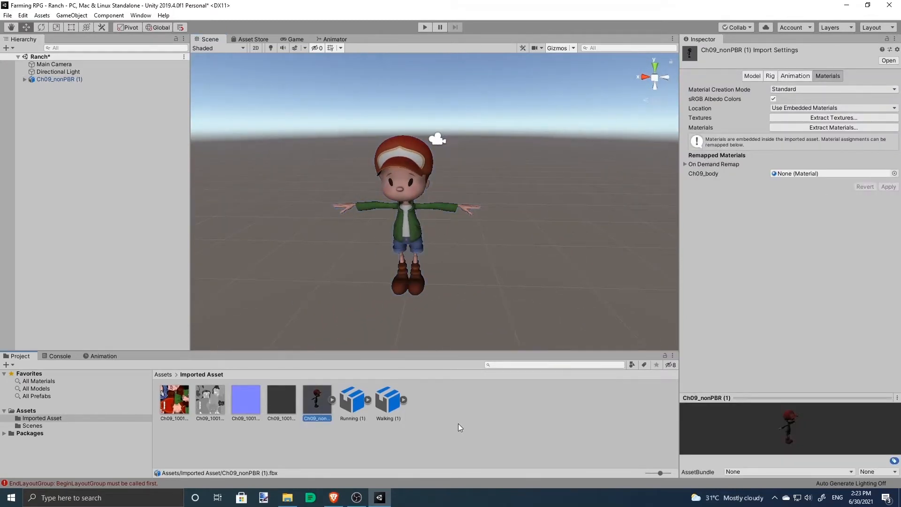
{"action": "left_click", "coordinate": [771, 76]}
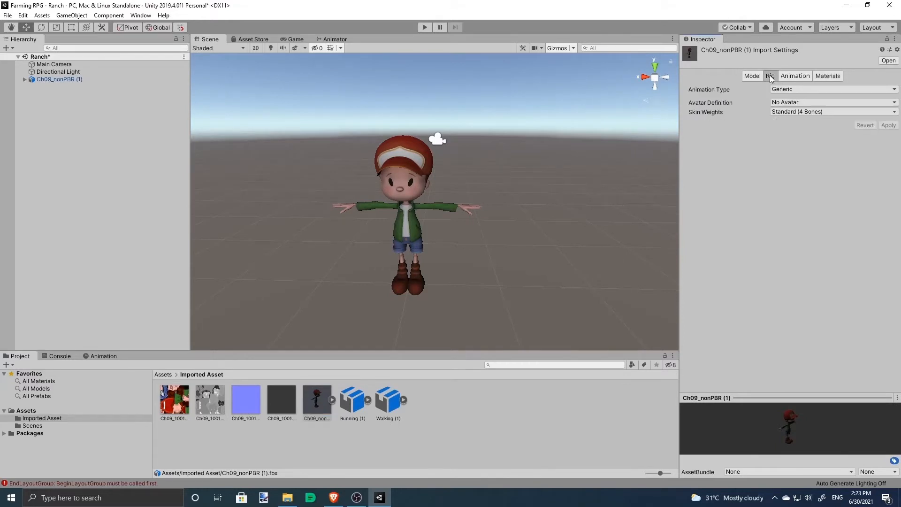
{"action": "left_click", "coordinate": [787, 90]}
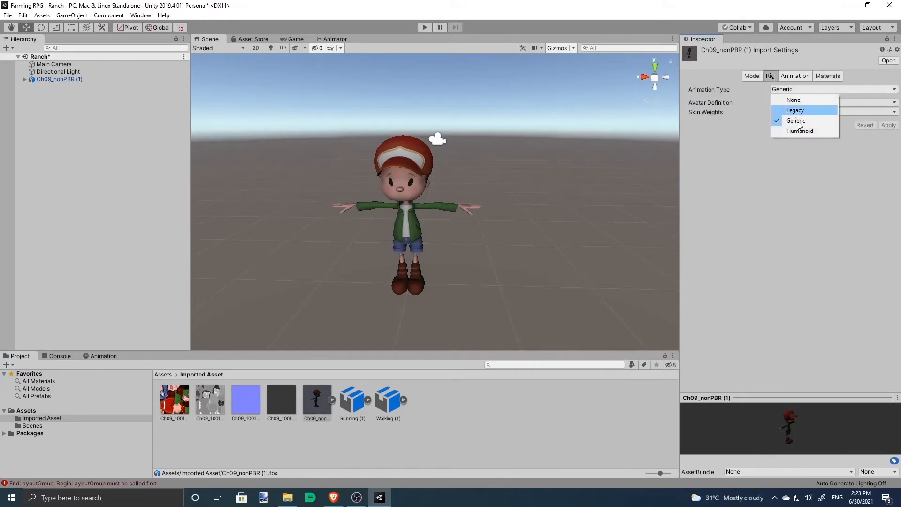
{"action": "left_click", "coordinate": [801, 131]}
{"action": "left_click", "coordinate": [795, 103]}
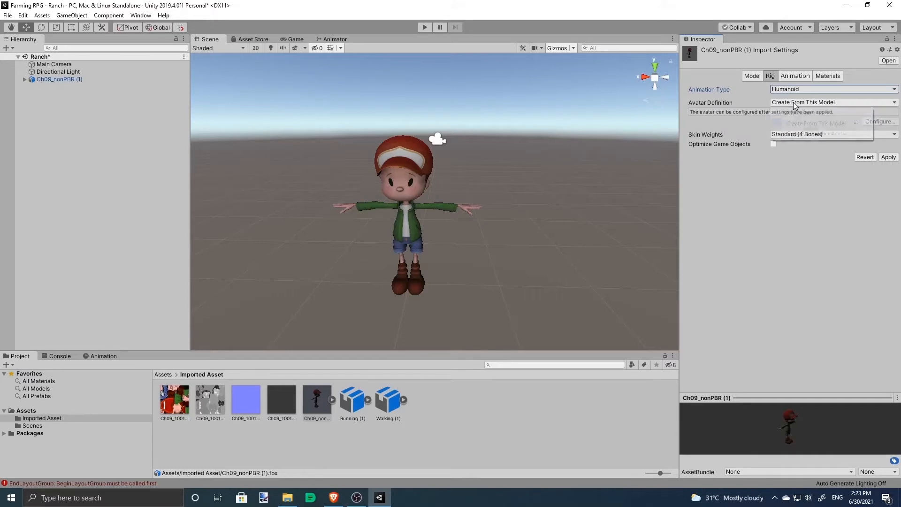
{"action": "left_click", "coordinate": [740, 113]}
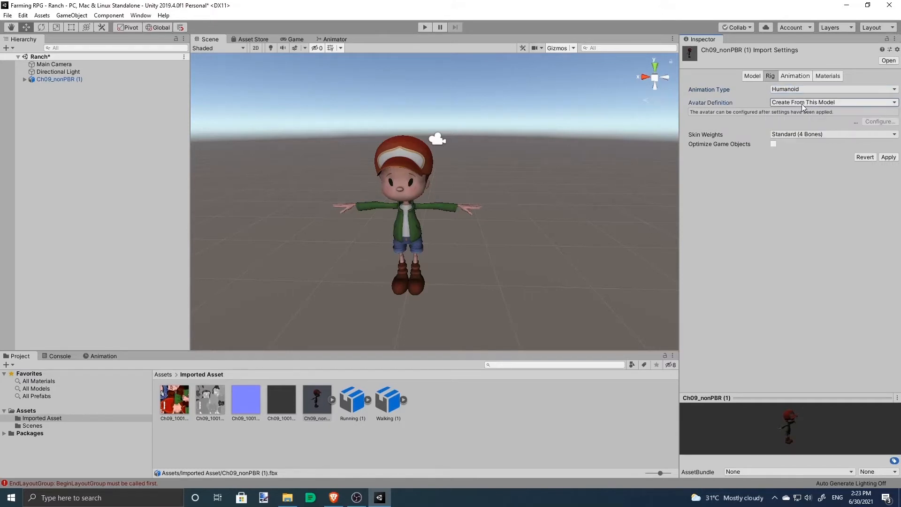
{"action": "left_click", "coordinate": [888, 158]}
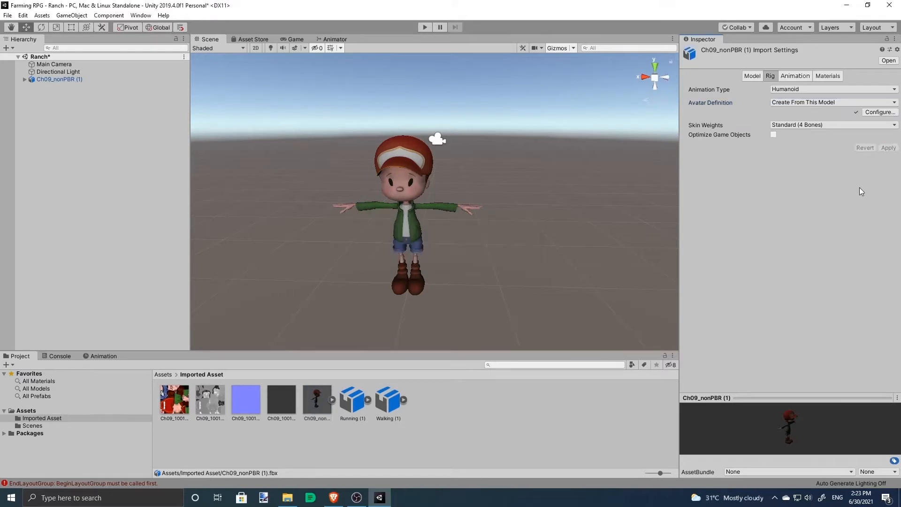
{"action": "left_click", "coordinate": [422, 230]}
{"action": "left_click_drag", "start_coordinate": [436, 230], "coordinate": [418, 225], "text": "alt"}
{"action": "scroll", "coordinate": [532, 218], "scroll_direction": "up", "scroll_amount": 6}
{"action": "scroll", "coordinate": [533, 219], "scroll_direction": "down", "scroll_amount": 2}
{"action": "middle_click_drag", "start_coordinate": [533, 218], "coordinate": [510, 217]}
Step: Set the rig animation type of the Running (1) asset to Humanoid
{"action": "left_click", "coordinate": [355, 401]}
{"action": "scroll", "coordinate": [450, 165], "scroll_direction": "down", "scroll_amount": 4}
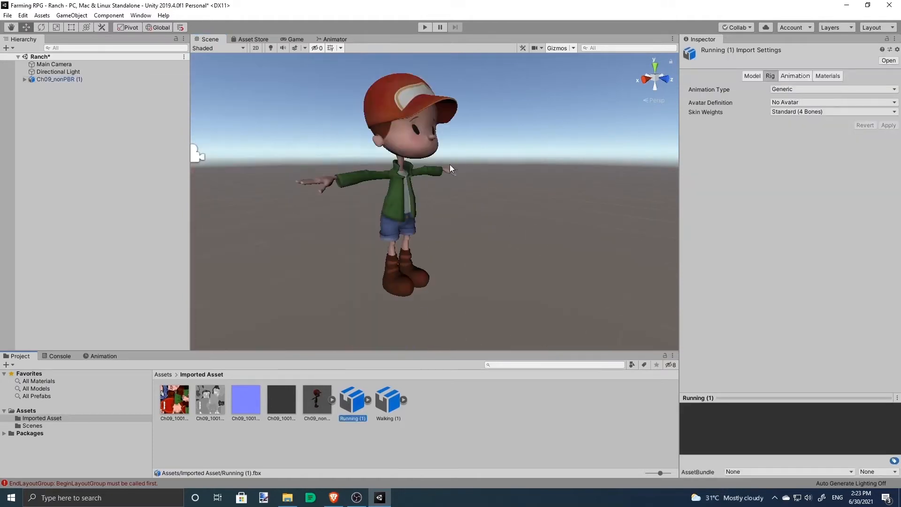
{"action": "middle_click_drag", "start_coordinate": [449, 165], "coordinate": [465, 171]}
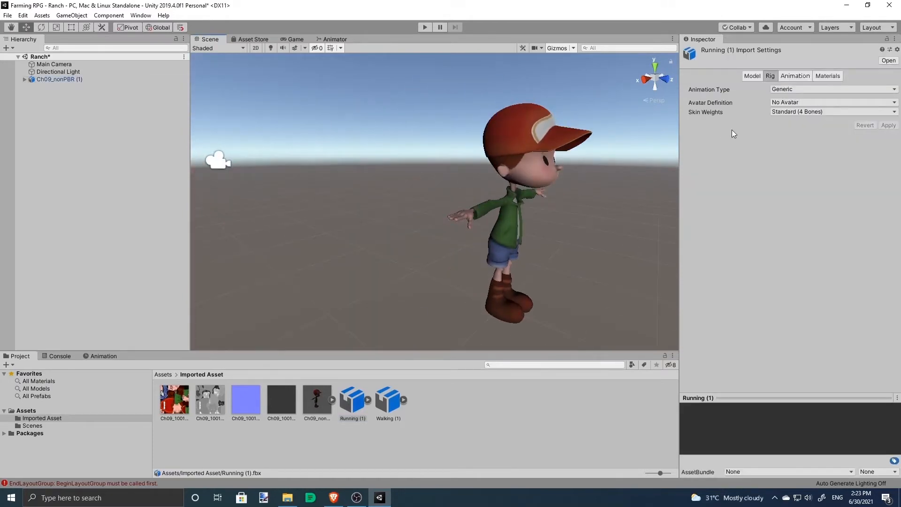
{"action": "left_click", "coordinate": [786, 91]}
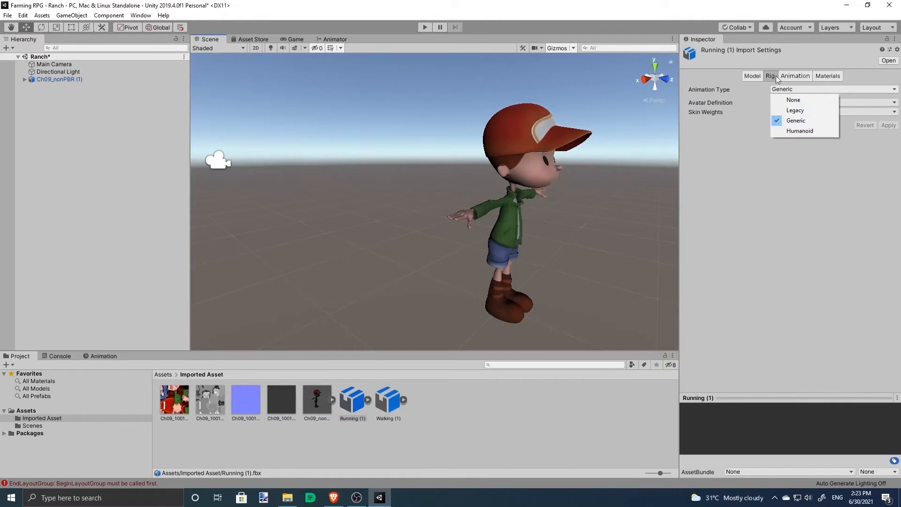
{"action": "left_click", "coordinate": [772, 75]}
{"action": "left_click", "coordinate": [795, 76]}
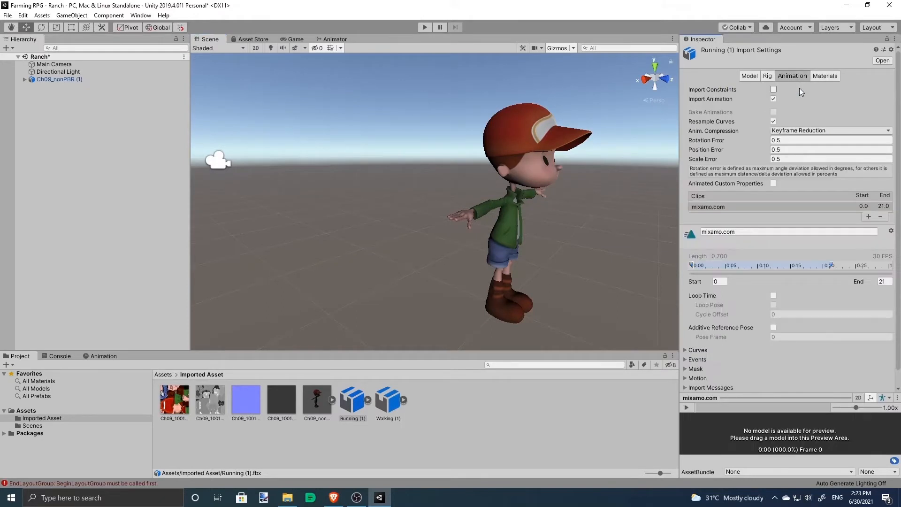
{"action": "left_click", "coordinate": [771, 77]}
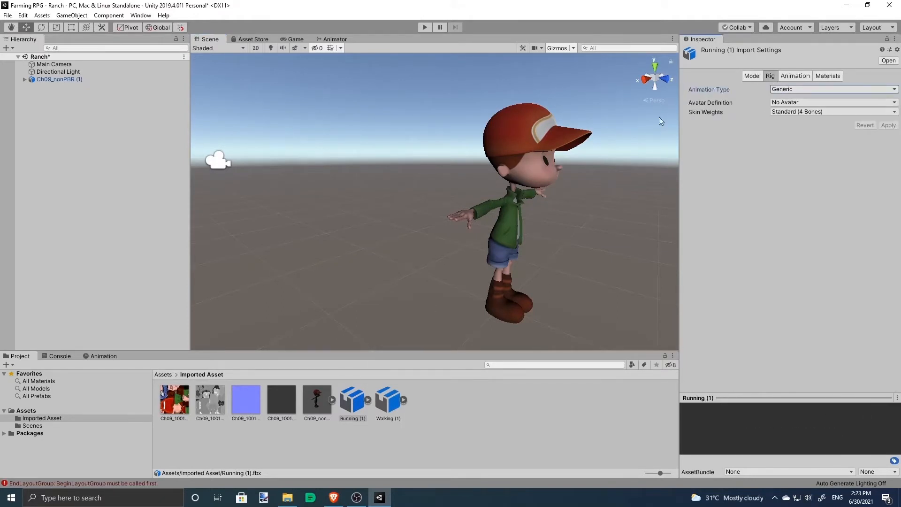
{"action": "left_click", "coordinate": [788, 89]}
{"action": "left_click", "coordinate": [799, 131]}
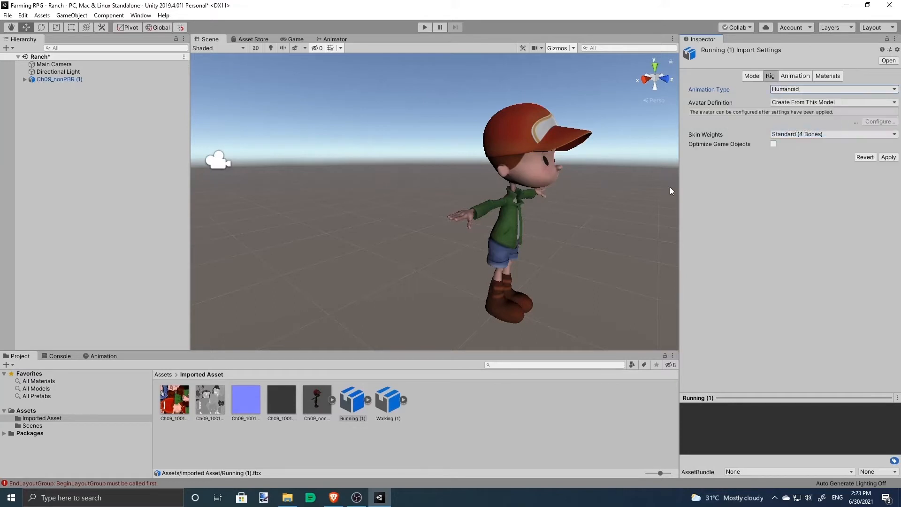
Step: Set Running (1)'s avatar definition to Copy From Other Avatar with Ch09_nonPBR (1)Avatar as source, and apply it
{"action": "left_click", "coordinate": [797, 103]}
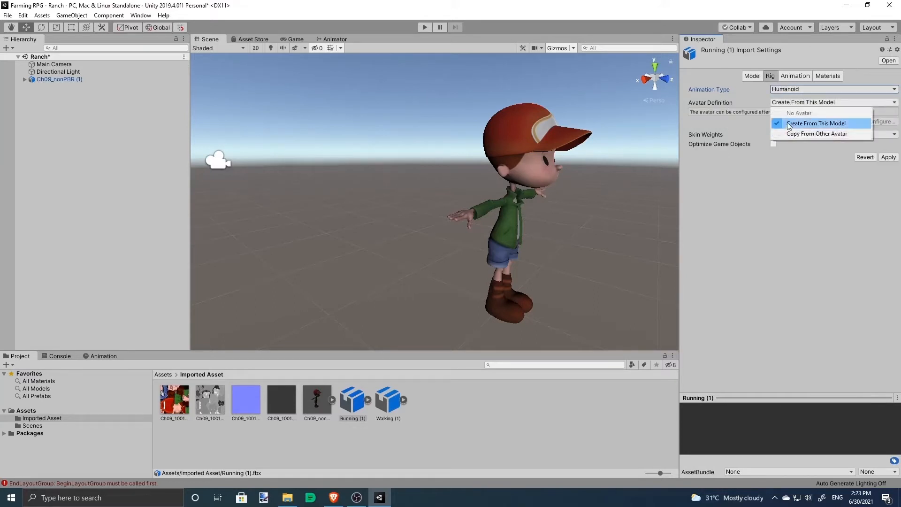
{"action": "left_click", "coordinate": [800, 134]}
{"action": "left_click", "coordinate": [894, 132]}
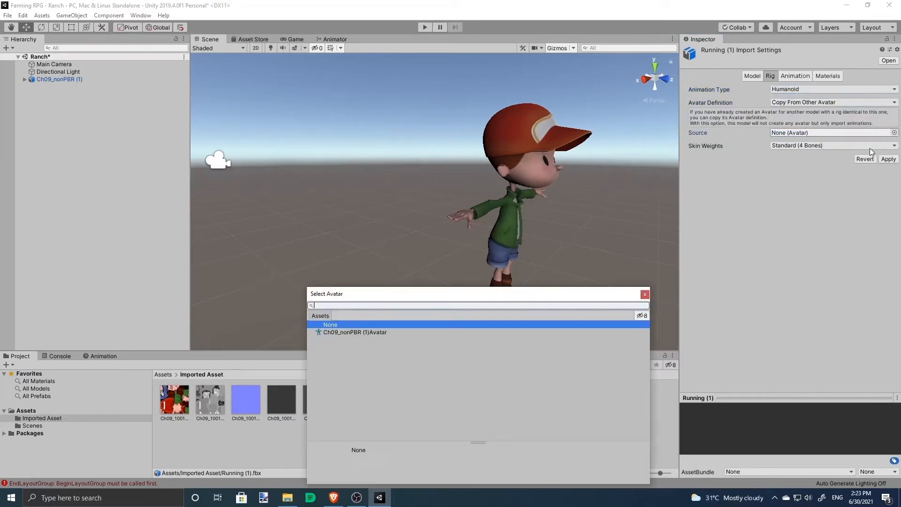
{"action": "double_click", "coordinate": [336, 332]}
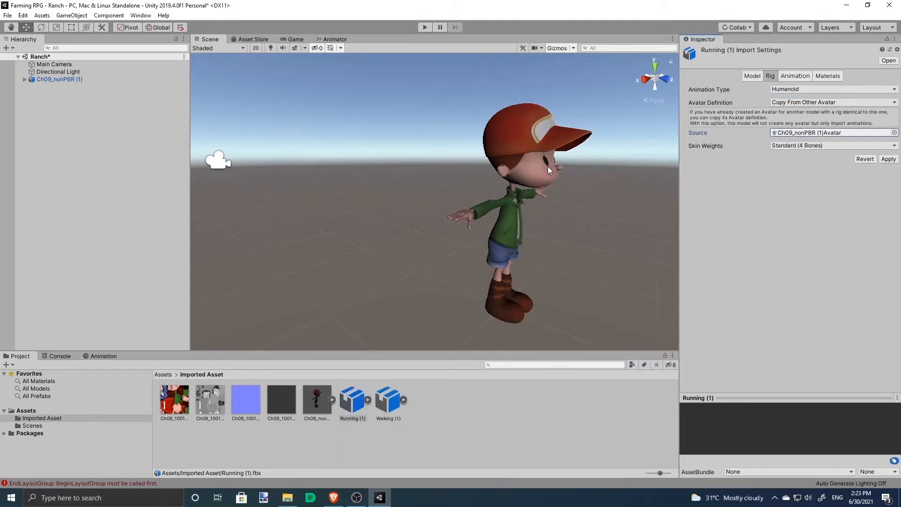
{"action": "scroll", "coordinate": [548, 167], "scroll_direction": "down", "scroll_amount": 5}
{"action": "middle_click_drag", "start_coordinate": [548, 168], "coordinate": [388, 254]}
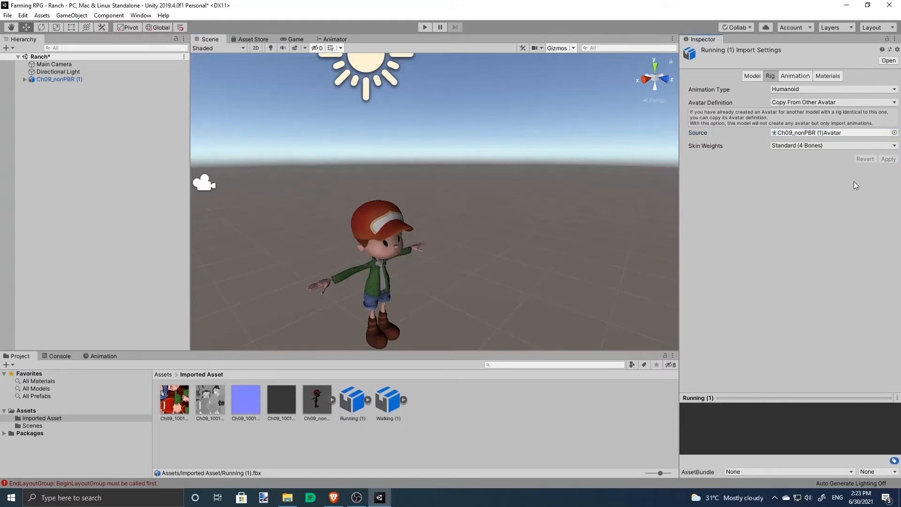
Step: Set the Walking (1) asset's rig to Humanoid, copying the avatar from Ch09_nonPBR (1)Avatar, and apply it
{"action": "left_click", "coordinate": [389, 399]}
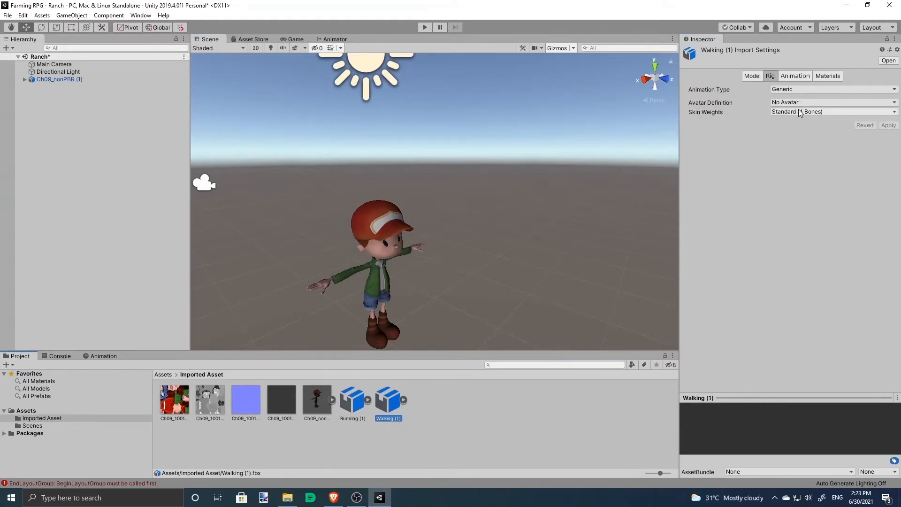
{"action": "left_click", "coordinate": [833, 103]}
{"action": "left_click", "coordinate": [805, 125]}
{"action": "left_click", "coordinate": [894, 134]}
{"action": "double_click", "coordinate": [362, 336]}
{"action": "left_click", "coordinate": [888, 159]}
Step: Rename the Ch09_nonPBR (1) character object in the scene to Player
{"action": "scroll", "coordinate": [469, 209], "scroll_direction": "up", "scroll_amount": 5}
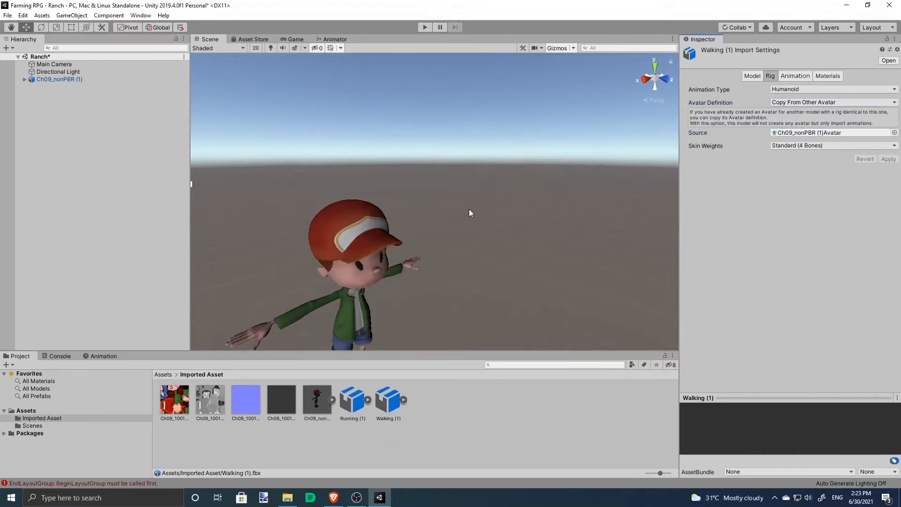
{"action": "middle_click_drag", "start_coordinate": [469, 209], "coordinate": [650, 101]}
{"action": "left_click", "coordinate": [41, 81]}
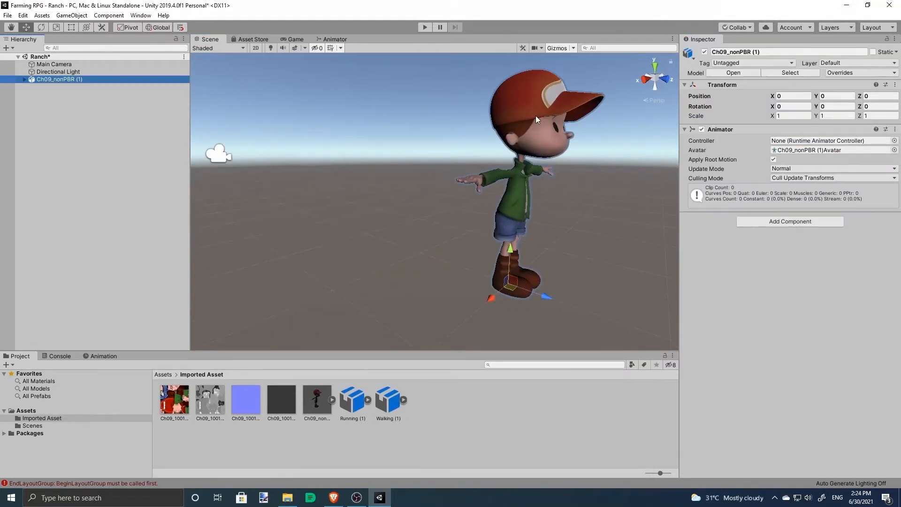
{"action": "left_click_drag", "start_coordinate": [559, 123], "coordinate": [375, 127], "text": "alt"}
{"action": "left_click", "coordinate": [123, 81]}
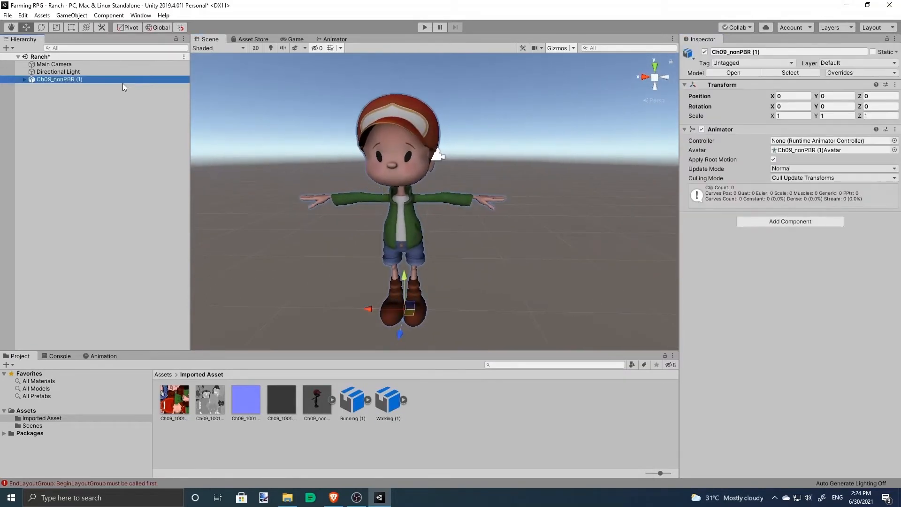
{"action": "left_click", "coordinate": [777, 52]}
{"action": "type", "text": "P"}
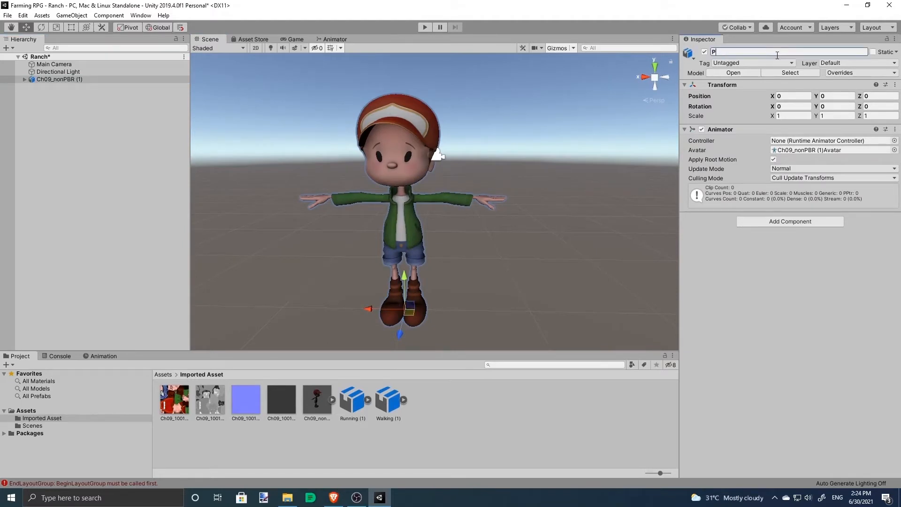
{"action": "type", "text": "layer"}
{"action": "key", "text": "Return"}
Step: Create a folder named Prefabs in the Assets folder
{"action": "left_click", "coordinate": [161, 375]}
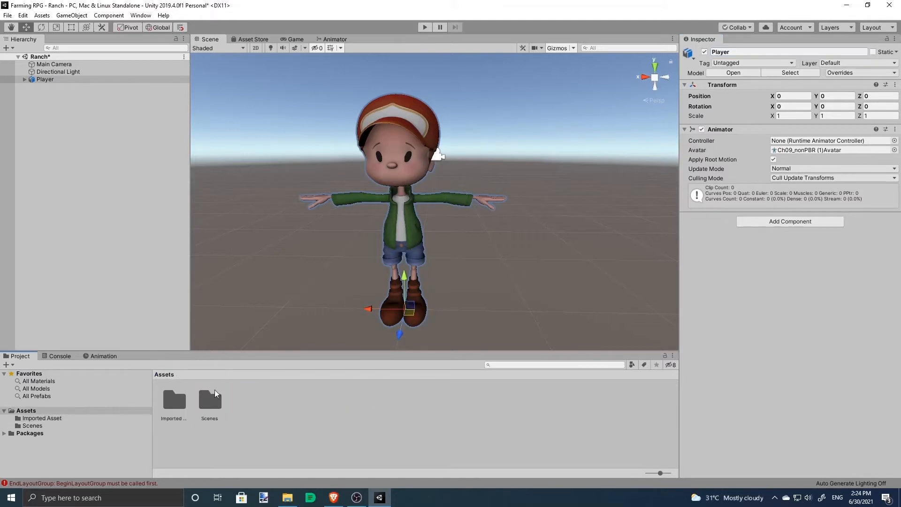
{"action": "right_click", "coordinate": [334, 413]}
{"action": "mouse_move", "coordinate": [458, 180]}
{"action": "left_click", "coordinate": [498, 144]}
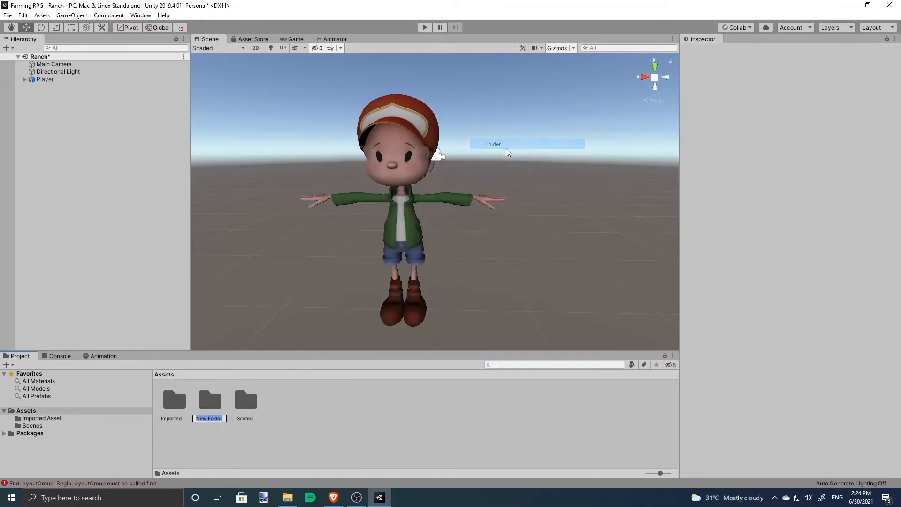
{"action": "type", "text": "Prefabs"}
{"action": "key", "text": "Return"}
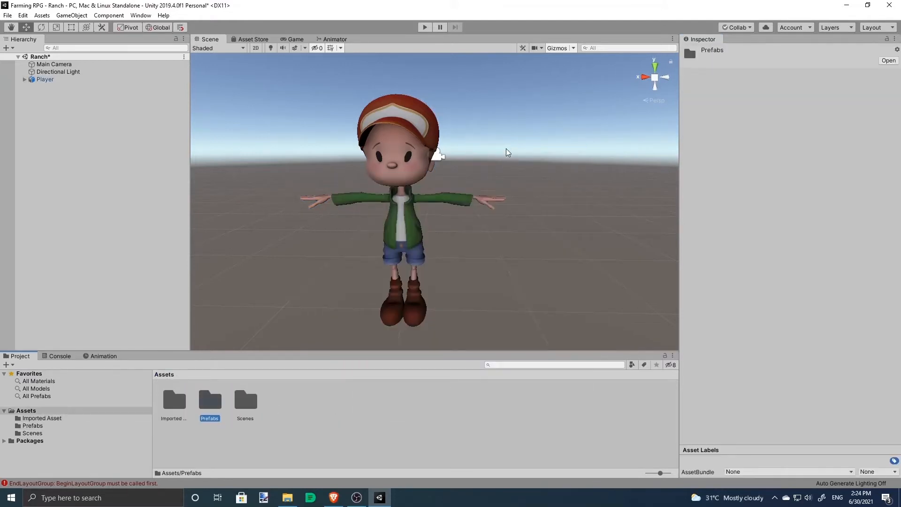
Step: Save the scene's Player object as a prefab in the Prefabs folder
{"action": "double_click", "coordinate": [205, 407]}
{"action": "left_click_drag", "start_coordinate": [44, 79], "coordinate": [265, 440]}
{"action": "left_click", "coordinate": [431, 267]}
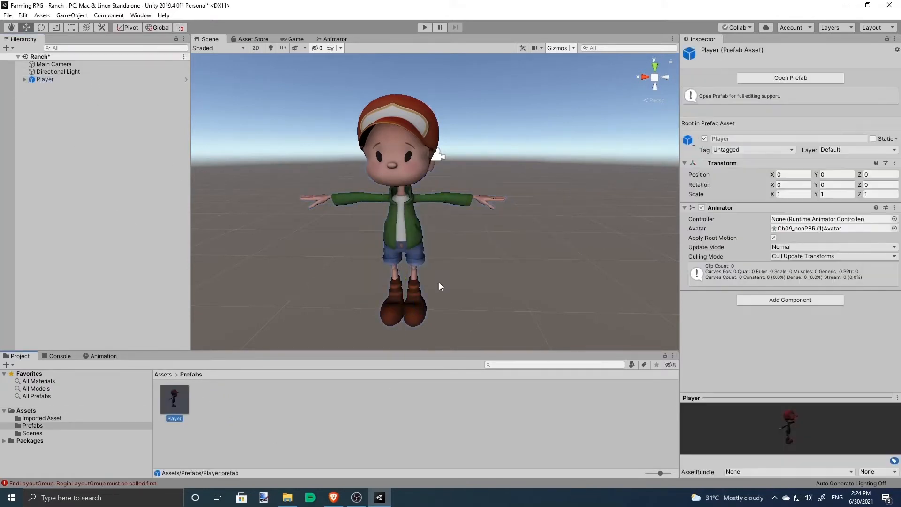
Step: Open the Player prefab for editing, collapse its bone hierarchy and select the root Player object
{"action": "double_click", "coordinate": [172, 404]}
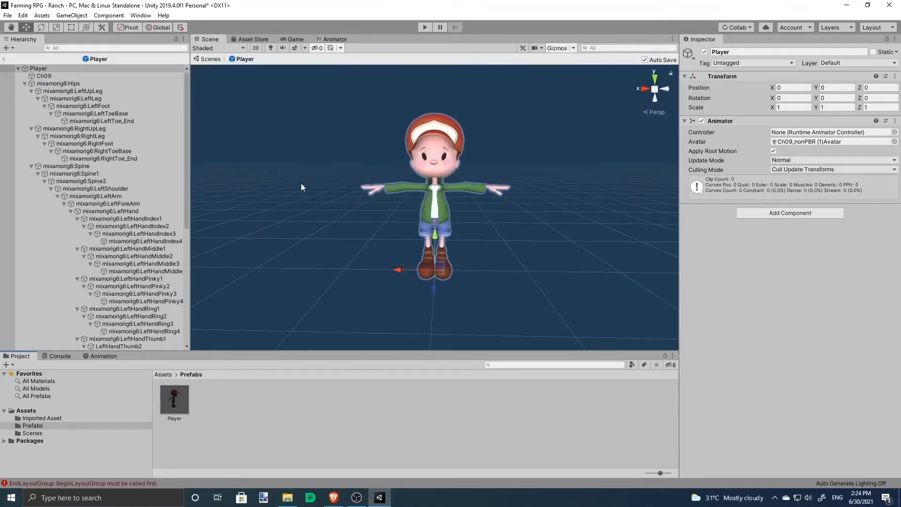
{"action": "left_click", "coordinate": [18, 69]}
{"action": "left_click", "coordinate": [123, 119]}
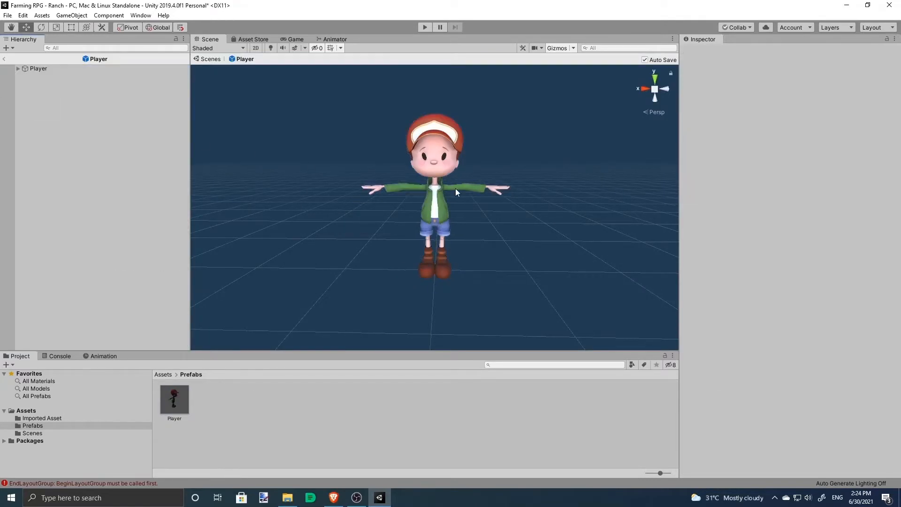
{"action": "scroll", "coordinate": [455, 192], "scroll_direction": "up", "scroll_amount": 3}
{"action": "left_click", "coordinate": [39, 68]}
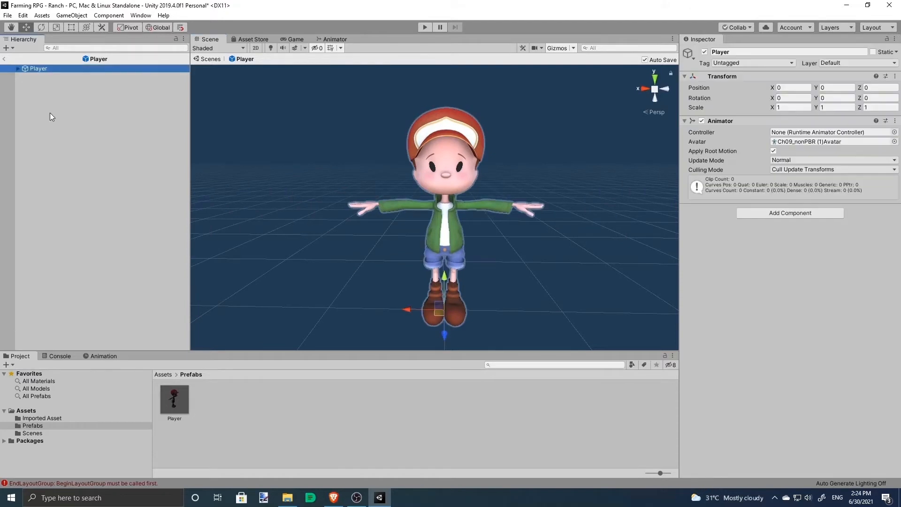
Step: Create a folder named Animation in the Assets folder
{"action": "left_click", "coordinate": [103, 356]}
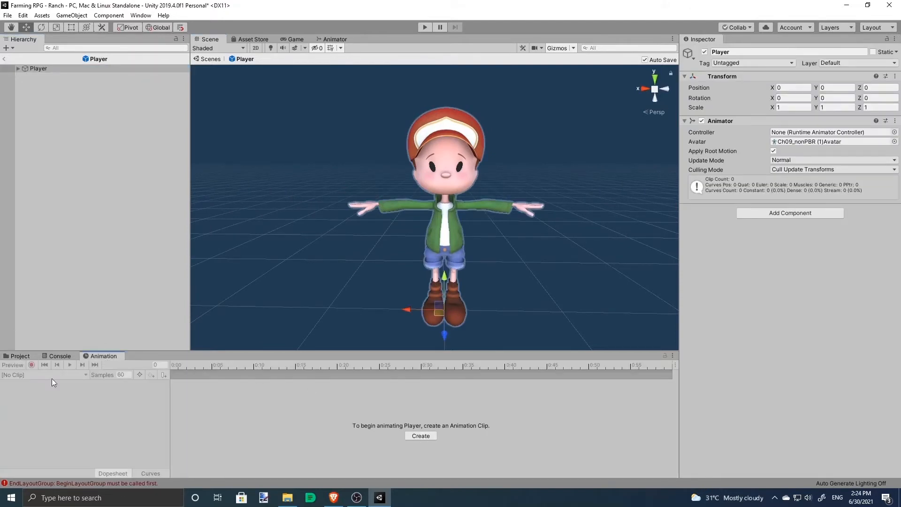
{"action": "left_click", "coordinate": [21, 356]}
{"action": "left_click", "coordinate": [26, 410]}
{"action": "right_click", "coordinate": [314, 449]}
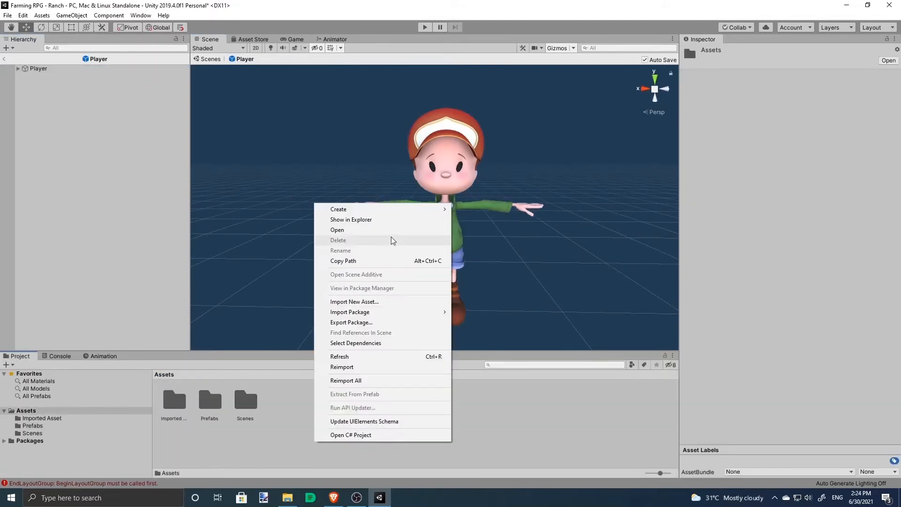
{"action": "mouse_move", "coordinate": [403, 213]}
{"action": "left_click", "coordinate": [497, 146]}
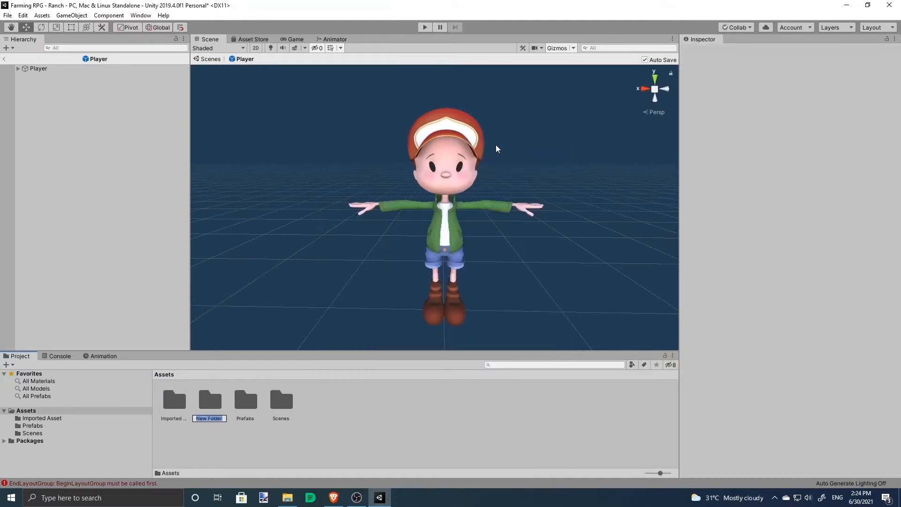
{"action": "type", "text": "Animation"}
{"action": "key", "text": "Return"}
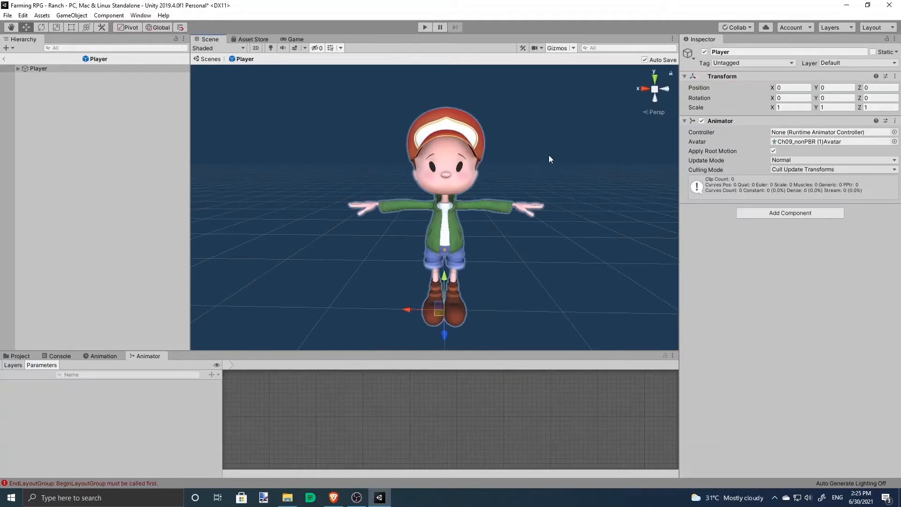
Step: Create a folder named Controllers inside the Animation folder and open it
{"action": "left_click", "coordinate": [894, 131]}
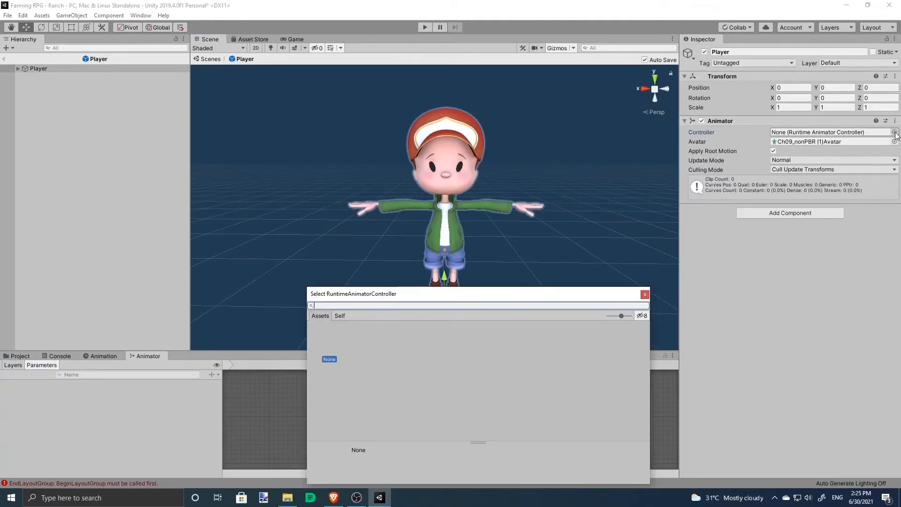
{"action": "left_click", "coordinate": [644, 294]}
{"action": "left_click", "coordinate": [18, 356]}
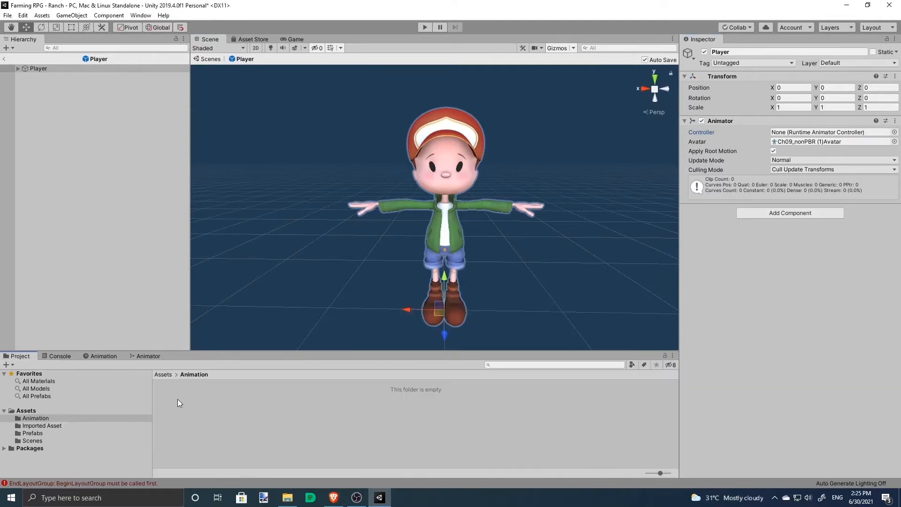
{"action": "right_click", "coordinate": [184, 400]}
{"action": "mouse_move", "coordinate": [315, 167]}
{"action": "left_click", "coordinate": [386, 144]}
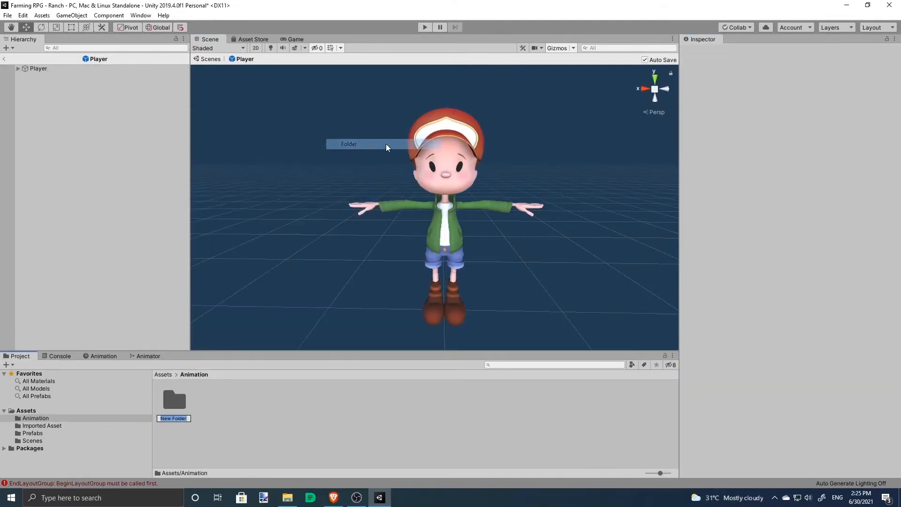
{"action": "type", "text": "Controllers"}
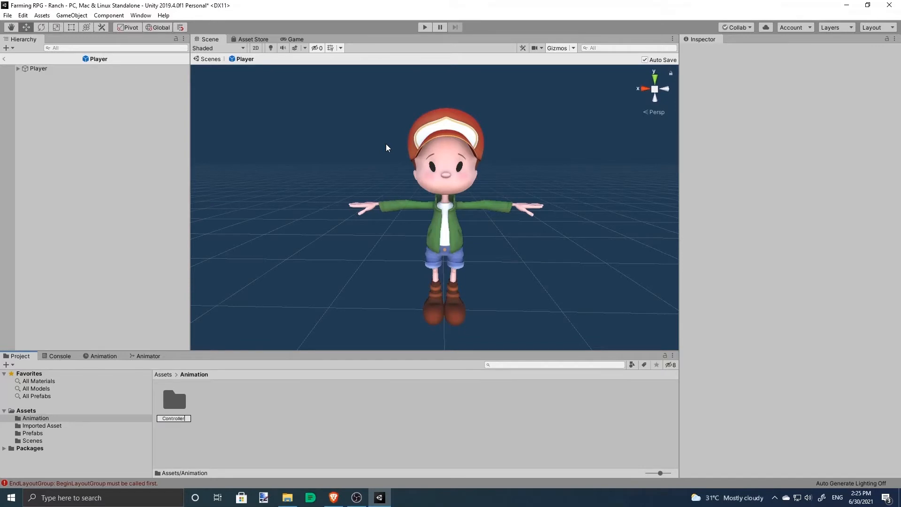
{"action": "key", "text": "Return"}
{"action": "key", "text": "Return"}
Step: Create an Animator Controller named Player in the Controllers folder
{"action": "right_click", "coordinate": [255, 459]}
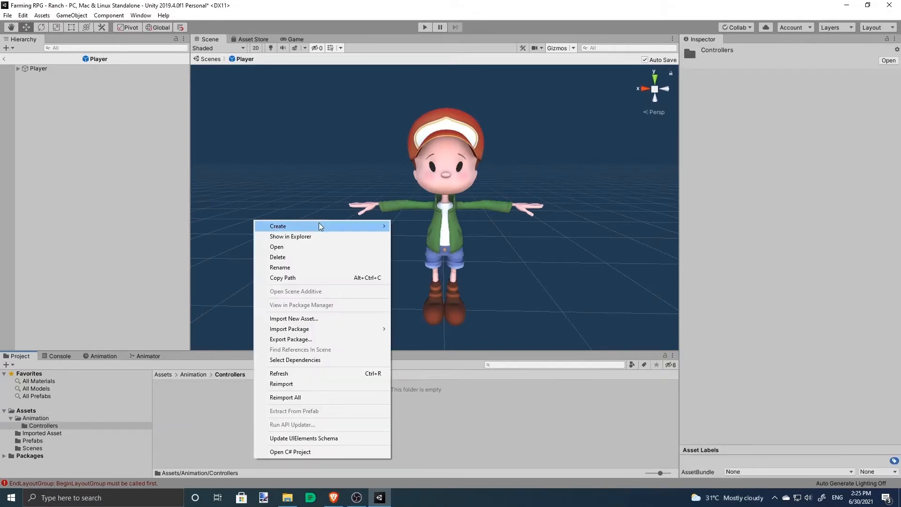
{"action": "mouse_move", "coordinate": [319, 225]}
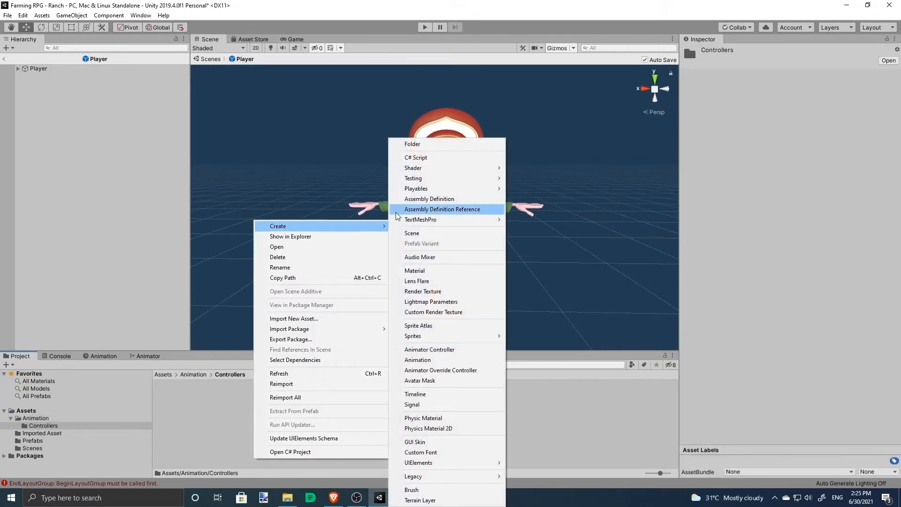
{"action": "left_click", "coordinate": [458, 350]}
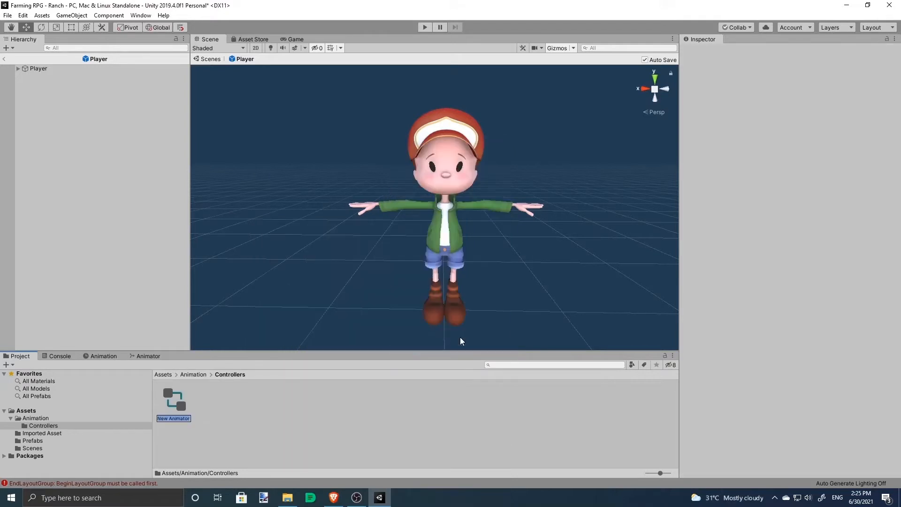
{"action": "type", "text": "Player"}
{"action": "key", "text": "Return"}
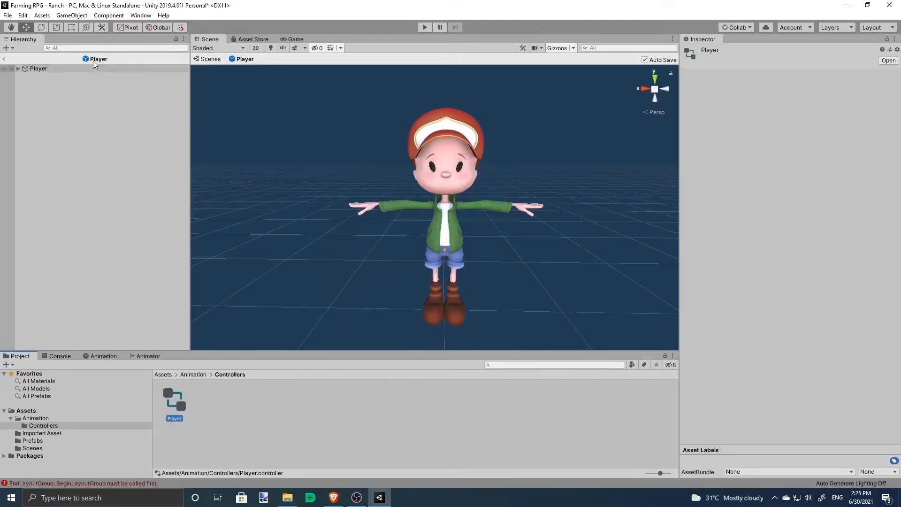
Step: Assign the Player controller to the Player prefab's Animator component and dock the Animator window alongside the Scene and Game views
{"action": "left_click", "coordinate": [39, 69]}
{"action": "left_click_drag", "start_coordinate": [174, 400], "coordinate": [835, 133]}
{"action": "left_click", "coordinate": [148, 356]}
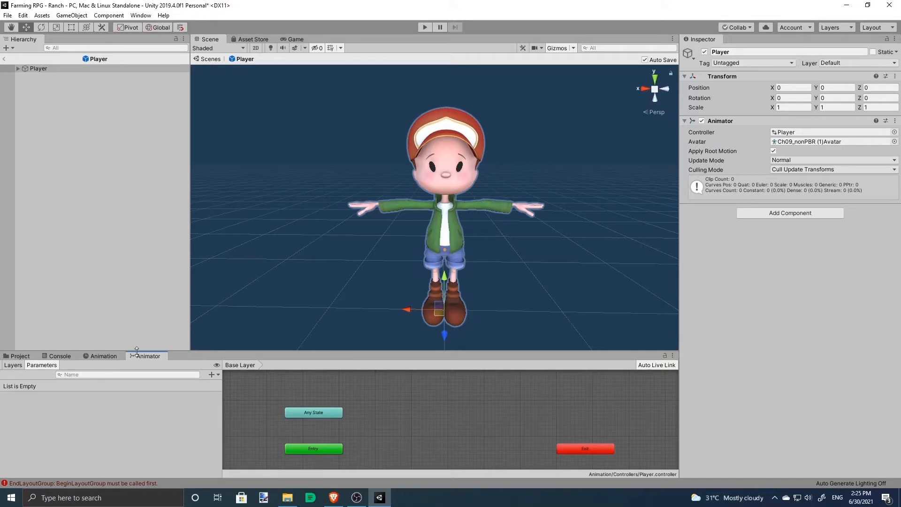
{"action": "left_click_drag", "start_coordinate": [143, 357], "coordinate": [347, 41]}
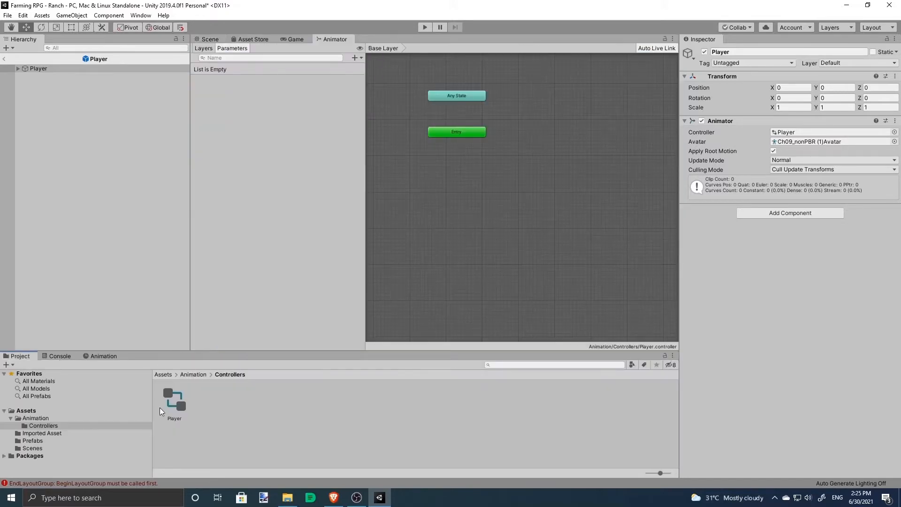
Step: Open the Imported Asset folder and examine the Running (1) and Walking (1) assets
{"action": "left_click", "coordinate": [192, 375]}
{"action": "left_click", "coordinate": [166, 375]}
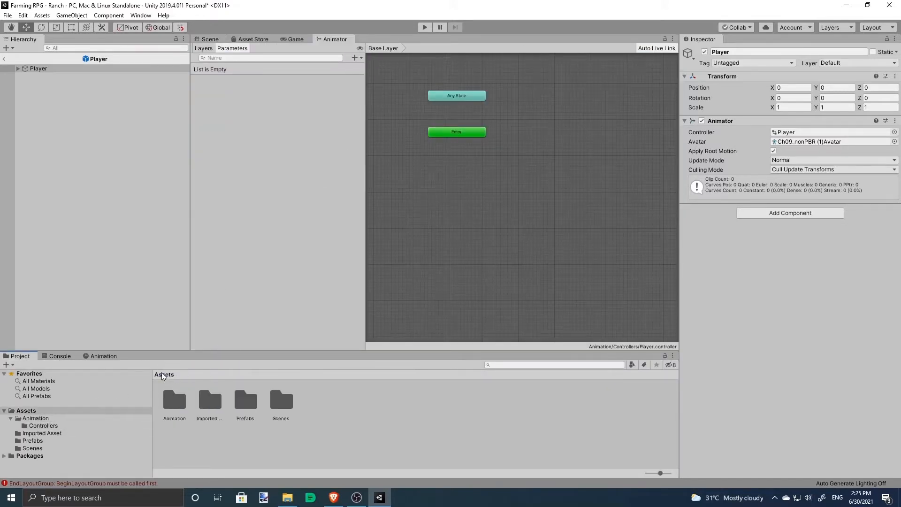
{"action": "left_click", "coordinate": [210, 409]}
{"action": "double_click", "coordinate": [211, 409]}
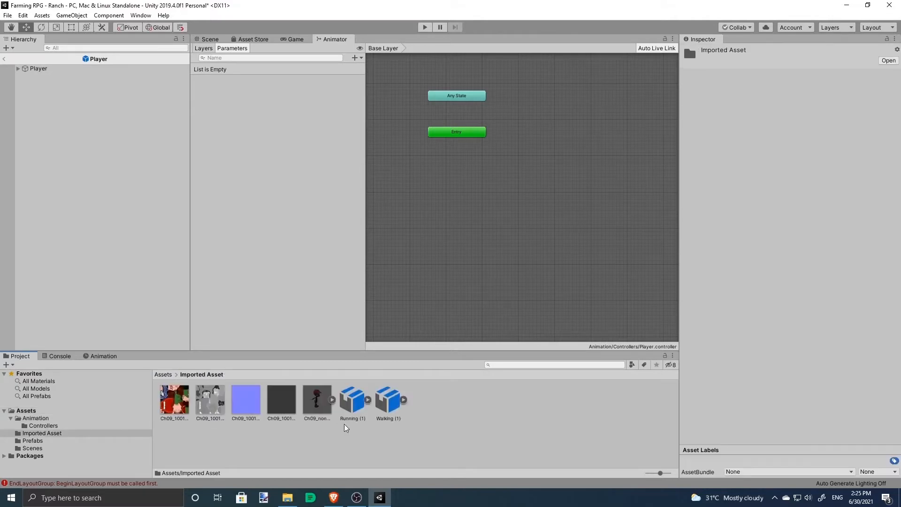
{"action": "left_click", "coordinate": [362, 403]}
{"action": "left_click", "coordinate": [452, 406]}
{"action": "left_click", "coordinate": [395, 405]}
{"action": "left_click", "coordinate": [358, 405]}
{"action": "left_click", "coordinate": [385, 409]}
{"action": "left_click", "coordinate": [355, 401]}
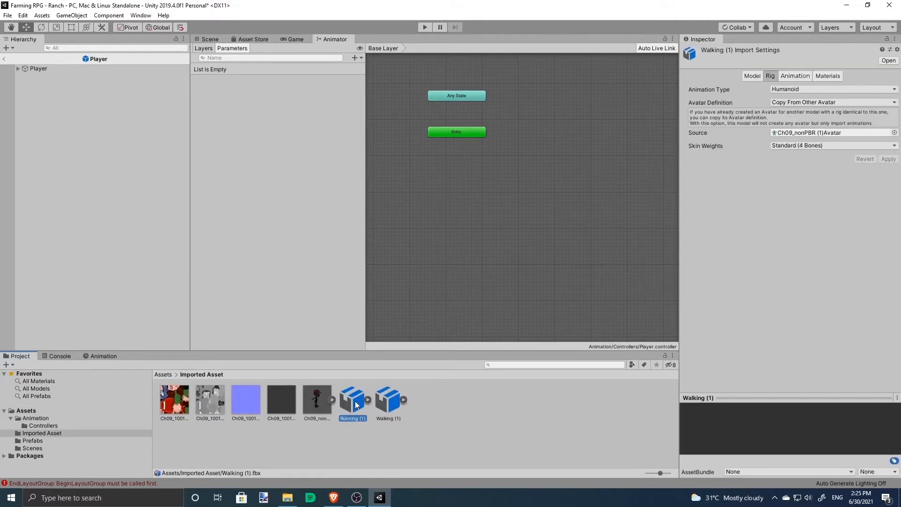
{"action": "left_click", "coordinate": [386, 407]}
{"action": "left_click", "coordinate": [358, 415]}
{"action": "left_click", "coordinate": [413, 435]}
{"action": "left_click", "coordinate": [348, 401]}
Step: Duplicate the mixamo.com animation clip contained in Running (1) and name the copy Running
{"action": "left_click", "coordinate": [369, 401]}
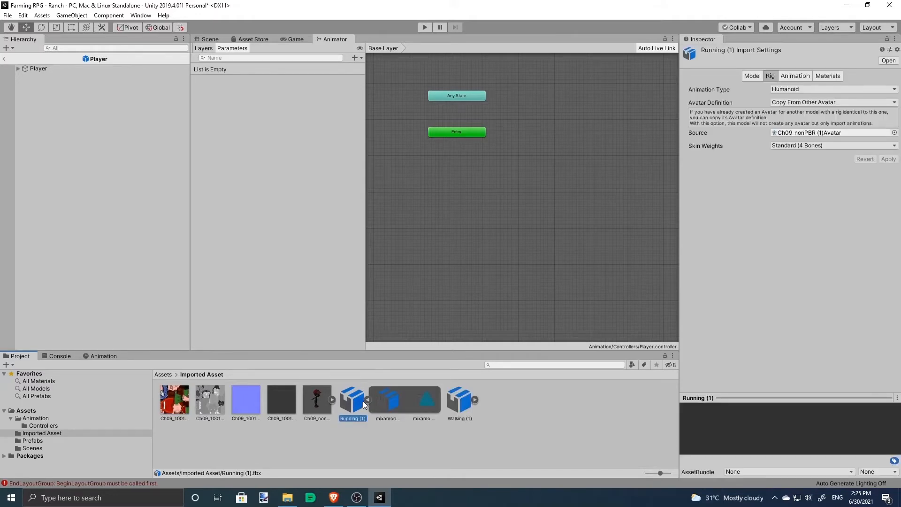
{"action": "left_click", "coordinate": [366, 399]}
{"action": "left_click", "coordinate": [366, 400]}
{"action": "left_click", "coordinate": [426, 399]}
{"action": "left_click", "coordinate": [368, 399]}
{"action": "left_click", "coordinate": [369, 400]}
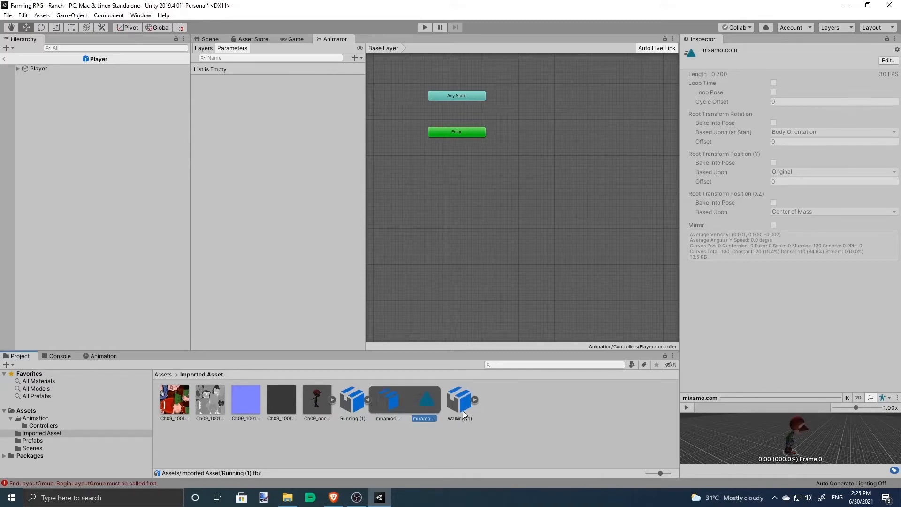
{"action": "key", "text": "ctrl+d"}
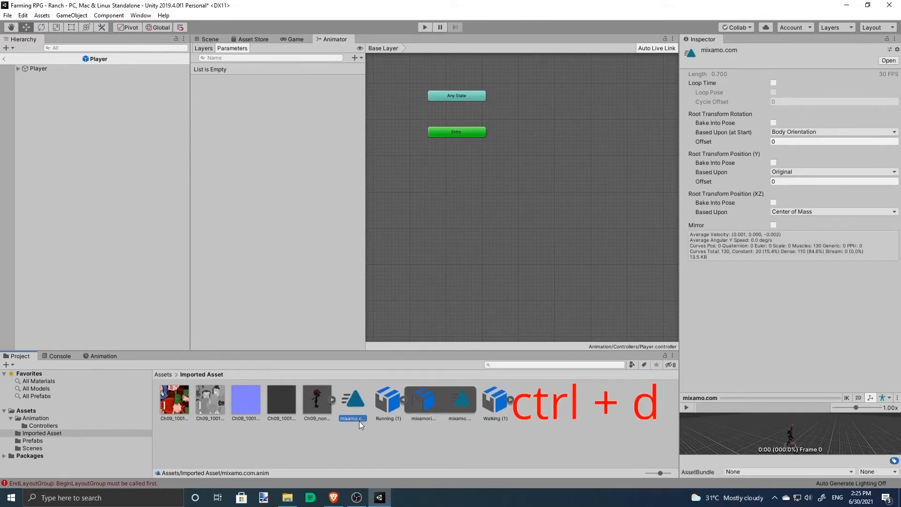
{"action": "type", "text": "Running"}
{"action": "key", "text": "Return"}
Step: Duplicate the mixamo.com animation clip contained in Walking (1) and name the copy Walking
{"action": "left_click", "coordinate": [510, 400]}
{"action": "left_click", "coordinate": [567, 407]}
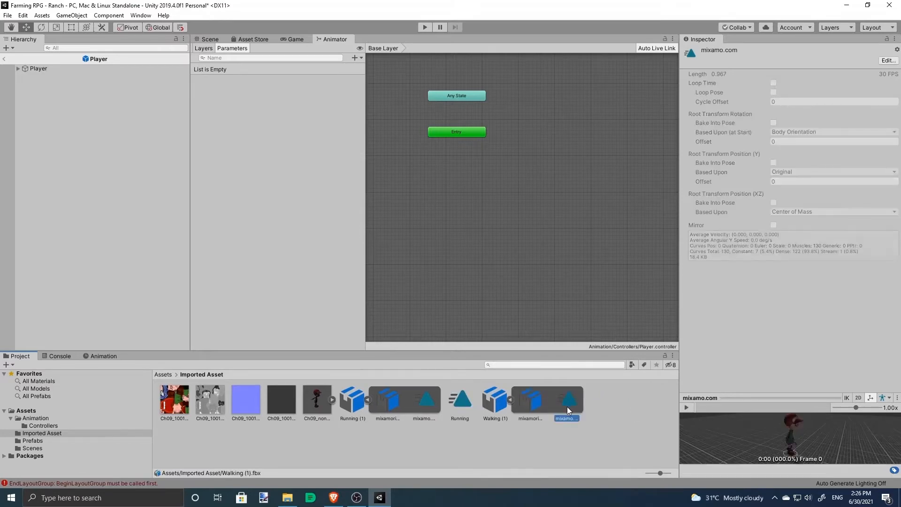
{"action": "key", "text": "ctrl+d"}
{"action": "left_click", "coordinate": [353, 420]}
{"action": "type", "text": "Ru"}
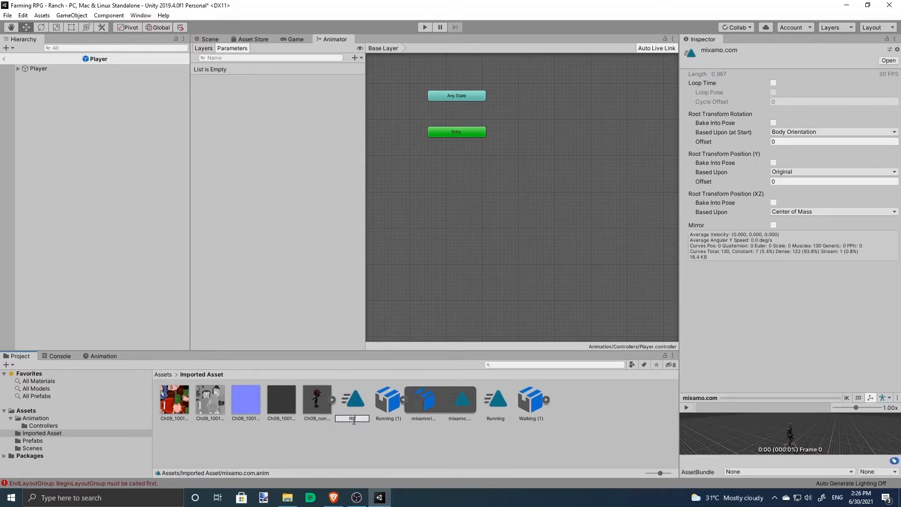
{"action": "type", "text": "lking"}
{"action": "key", "text": "Return"}
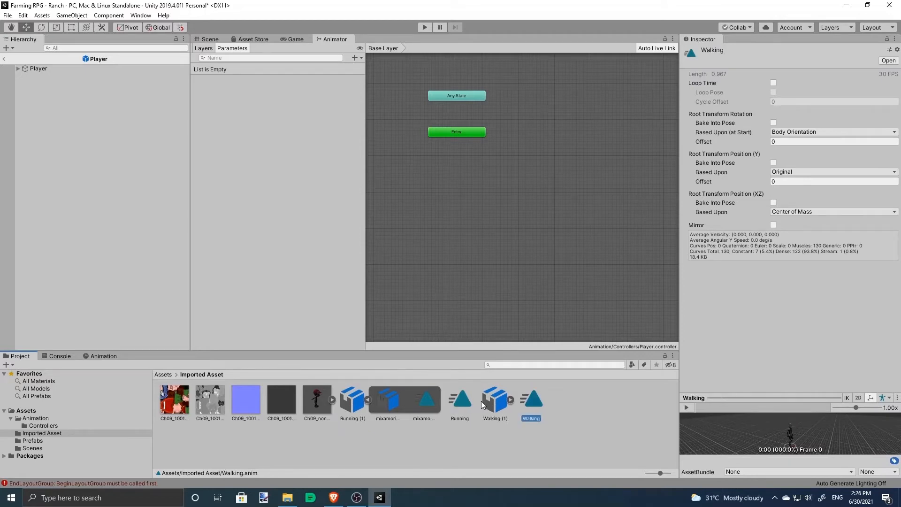
Step: Move the Running and Walking clips from Imported Asset into the Animation folder and open that folder
{"action": "left_click", "coordinate": [459, 401]}
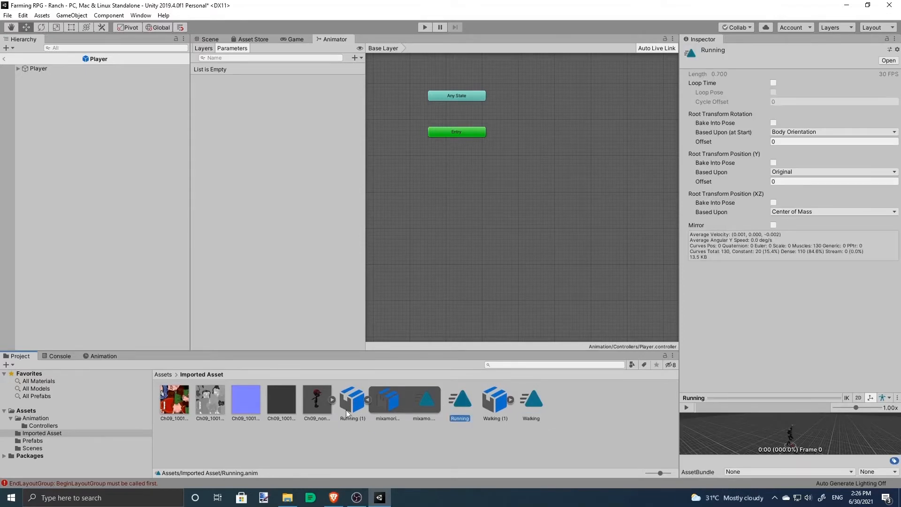
{"action": "left_click", "coordinate": [536, 407], "text": "ctrl"}
{"action": "left_click_drag", "start_coordinate": [539, 407], "coordinate": [52, 418]}
{"action": "left_click", "coordinate": [52, 418]}
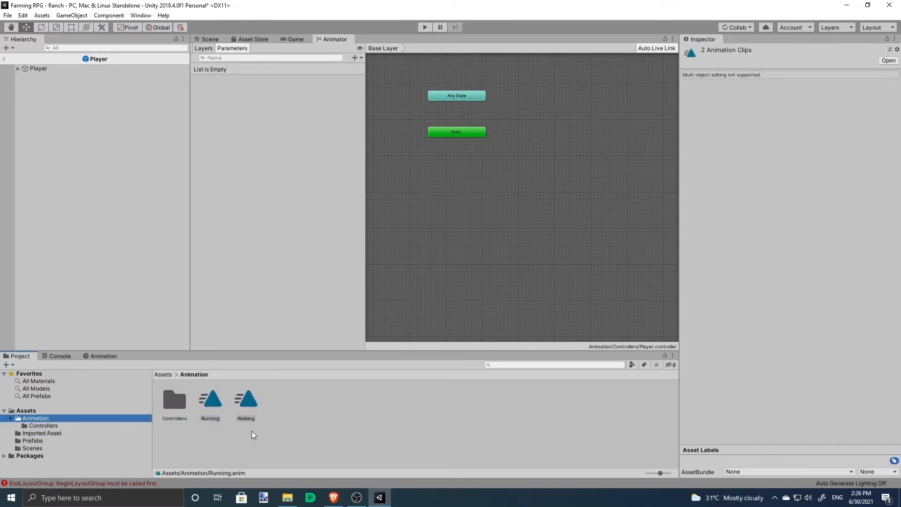
Step: Enable Loop Time on both the Running and the Walking animation clips
{"action": "left_click", "coordinate": [206, 404]}
{"action": "left_click", "coordinate": [254, 404]}
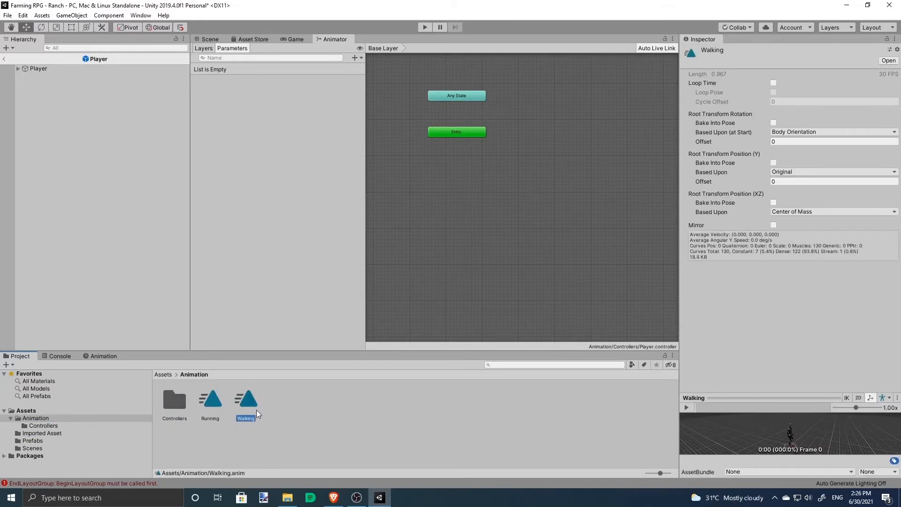
{"action": "left_click", "coordinate": [385, 415]}
{"action": "left_click", "coordinate": [210, 405]}
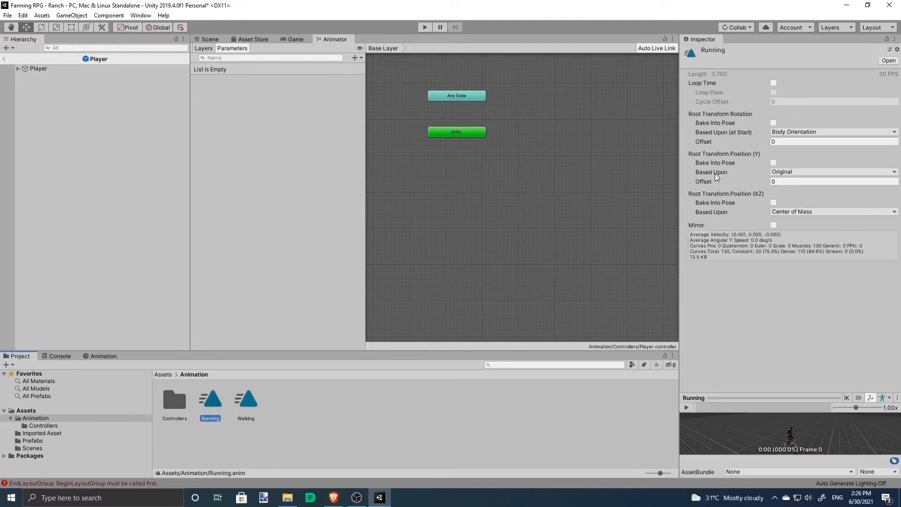
{"action": "left_click", "coordinate": [773, 83]}
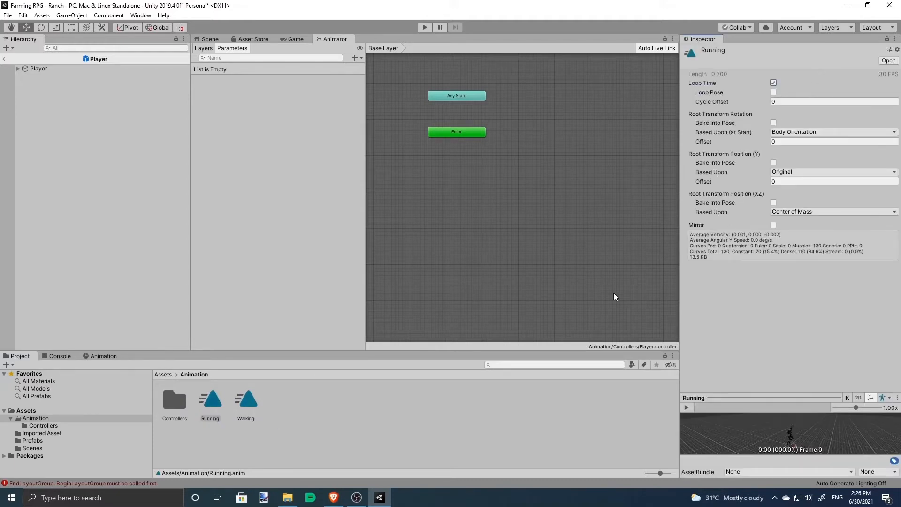
{"action": "left_click", "coordinate": [284, 399]}
{"action": "left_click", "coordinate": [246, 400]}
{"action": "left_click", "coordinate": [774, 83]}
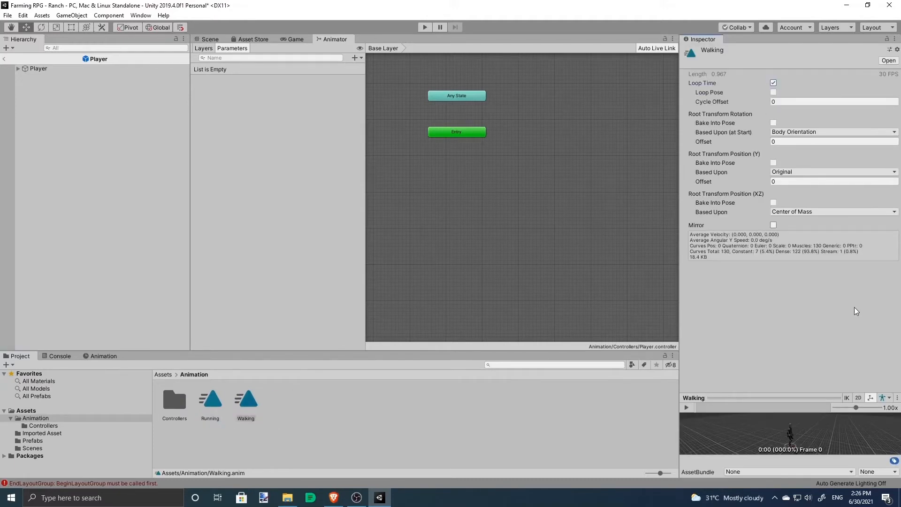
Step: Add the Walking clip and then the Running clip as states in the Player controller's Base Layer
{"action": "left_click", "coordinate": [535, 219]}
{"action": "left_click_drag", "start_coordinate": [244, 404], "coordinate": [503, 187]}
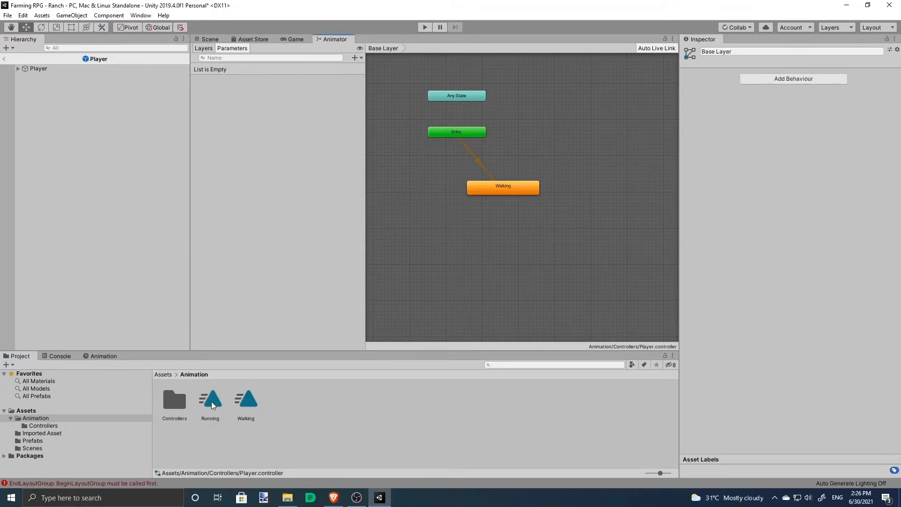
{"action": "left_click_drag", "start_coordinate": [211, 405], "coordinate": [471, 236]}
{"action": "left_click_drag", "start_coordinate": [523, 187], "coordinate": [521, 205]}
Step: Switch to Mixamo in the browser and search the animations for idle
{"action": "left_click", "coordinate": [333, 496]}
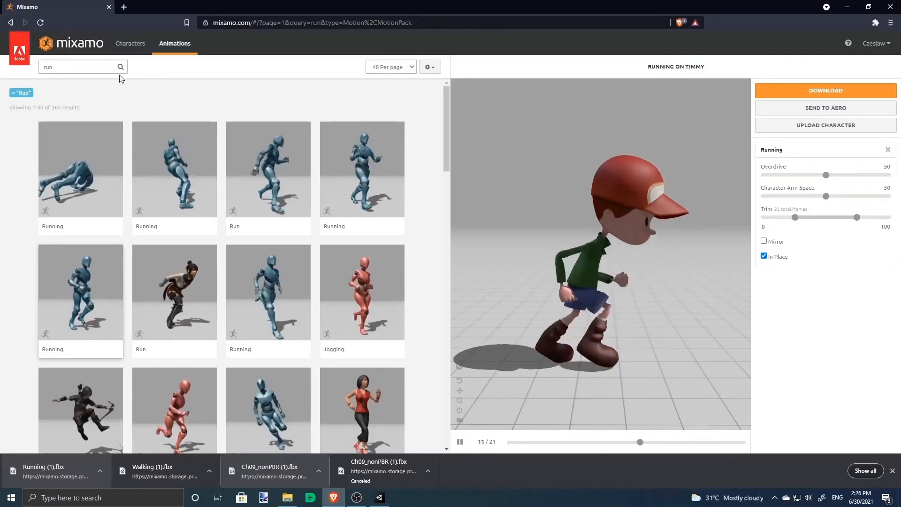
{"action": "left_click", "coordinate": [106, 68]}
{"action": "key", "text": "BackSpace"}
{"action": "key", "text": "BackSpace"}
{"action": "key", "text": "BackSpace"}
{"action": "type", "text": "idle"}
Step: Pick the relaxed standing Idle animation and download it without skin as FBX Binary at 30 fps, saved as Idle (1).fbx
{"action": "left_click", "coordinate": [285, 170]}
{"action": "scroll", "coordinate": [379, 256], "scroll_direction": "down", "scroll_amount": 2}
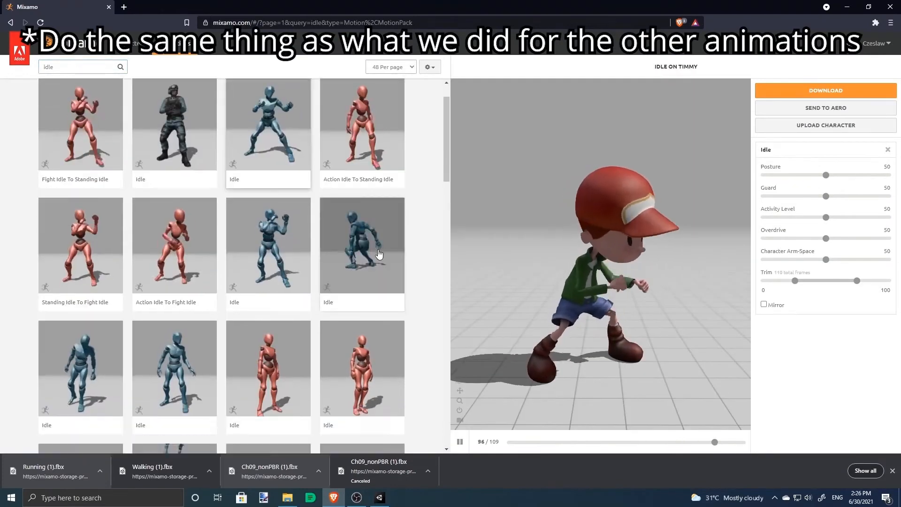
{"action": "left_click", "coordinate": [186, 331]}
{"action": "left_click", "coordinate": [272, 330]}
{"action": "scroll", "coordinate": [272, 330], "scroll_direction": "down", "scroll_amount": 1}
{"action": "left_click", "coordinate": [826, 90]}
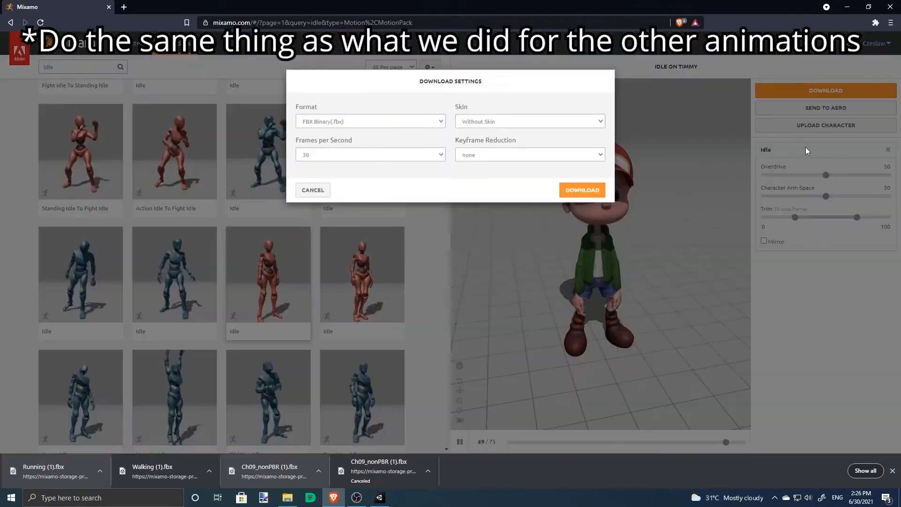
{"action": "left_click", "coordinate": [582, 189]}
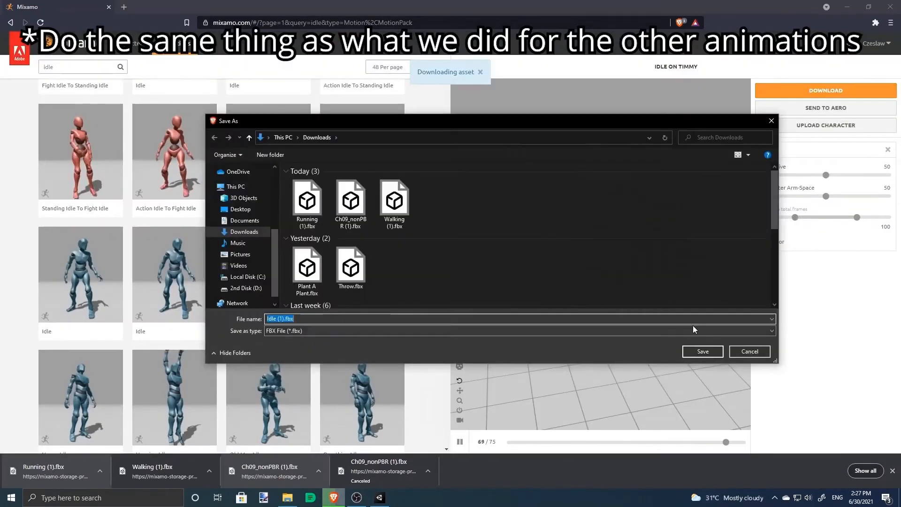
{"action": "left_click", "coordinate": [703, 351]}
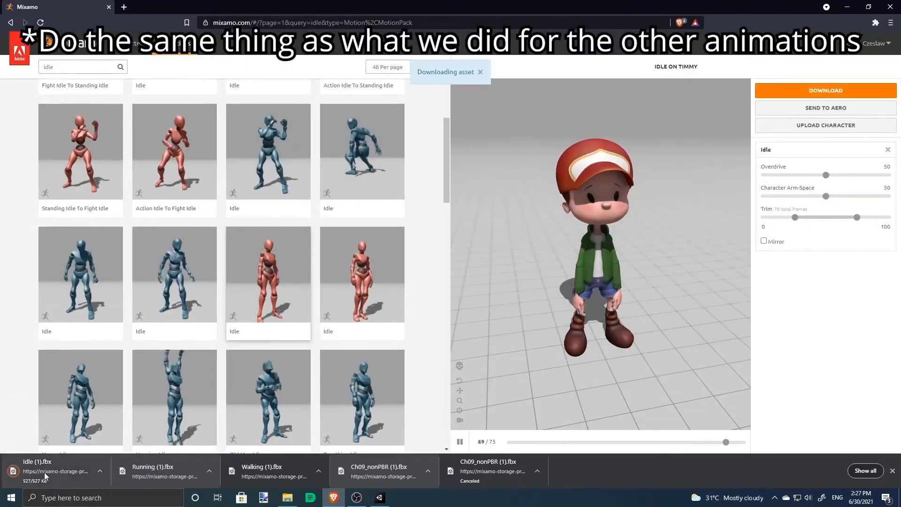
Step: Import the downloaded Idle (1).fbx into Unity's Imported Asset folder and select the imported asset
{"action": "left_click_drag", "start_coordinate": [44, 477], "coordinate": [109, 433]}
{"action": "left_click", "coordinate": [109, 432]}
{"action": "left_click", "coordinate": [352, 400]}
{"action": "left_click", "coordinate": [368, 400]}
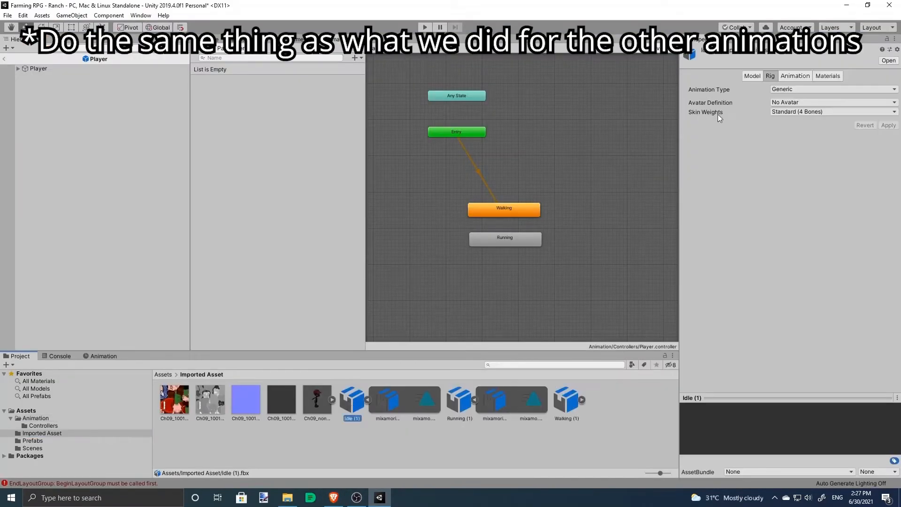
Step: Set the Idle (1) rig to the Humanoid animation type, copy its definition from another avatar, and apply the import settings
{"action": "left_click", "coordinate": [813, 89]}
{"action": "left_click", "coordinate": [813, 131]}
{"action": "left_click", "coordinate": [840, 102]}
{"action": "left_click", "coordinate": [845, 134]}
{"action": "left_click", "coordinate": [894, 133]}
{"action": "left_click", "coordinate": [889, 159]}
Step: Name the duplicated mixamo.com clip from Idle (1) Idle, move it to the Animation folder, and open that folder
{"action": "left_click", "coordinate": [452, 403]}
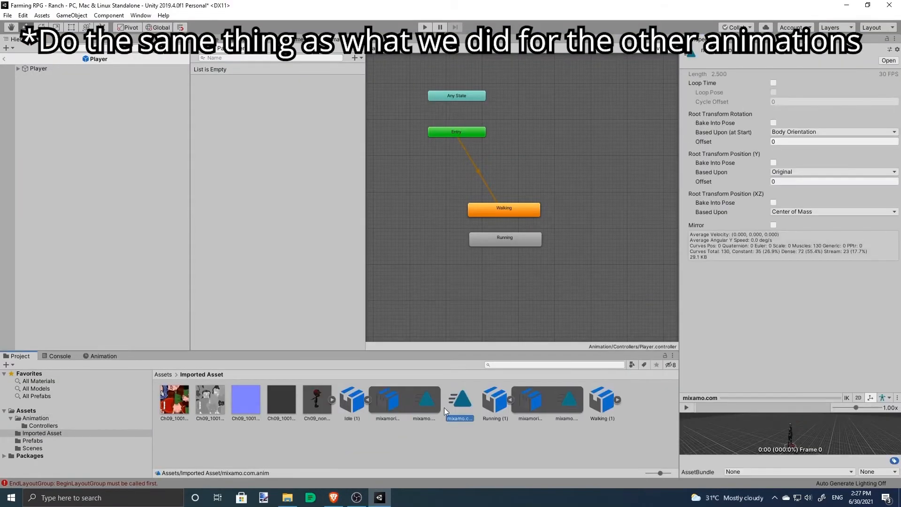
{"action": "key", "text": "Return"}
{"action": "left_click_drag", "start_coordinate": [460, 401], "coordinate": [37, 419]}
{"action": "left_click", "coordinate": [37, 418]}
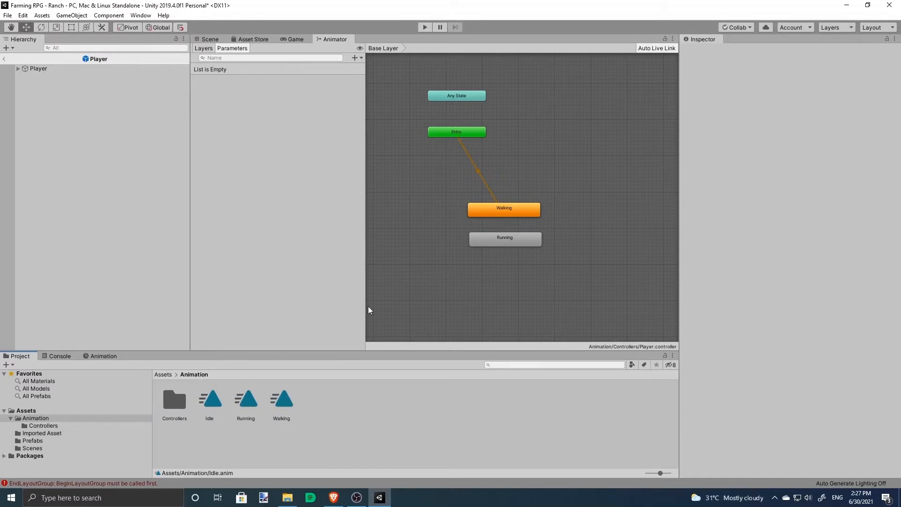
Step: Add the Idle clip as a state in the Player controller's Base Layer and place Walking below it
{"action": "left_click_drag", "start_coordinate": [217, 399], "coordinate": [484, 174]}
{"action": "left_click", "coordinate": [535, 211]}
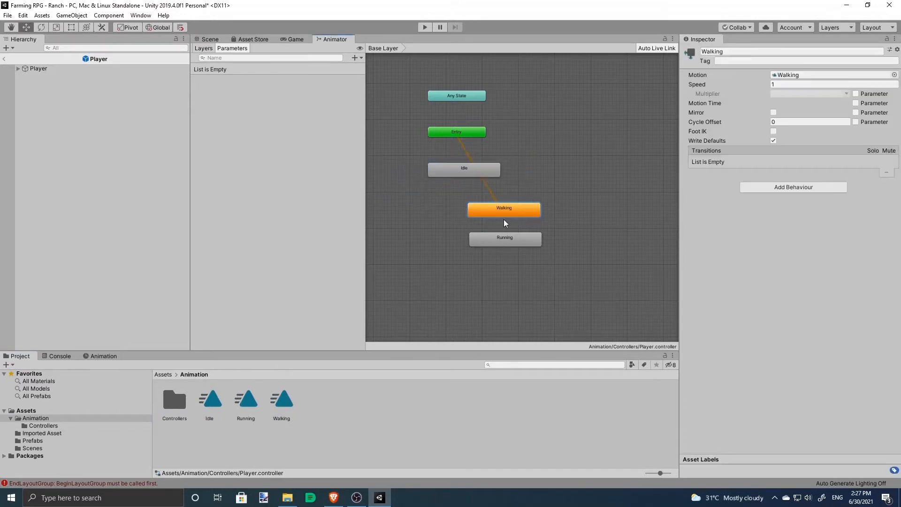
{"action": "left_click_drag", "start_coordinate": [511, 211], "coordinate": [476, 218]}
{"action": "left_click", "coordinate": [473, 174]}
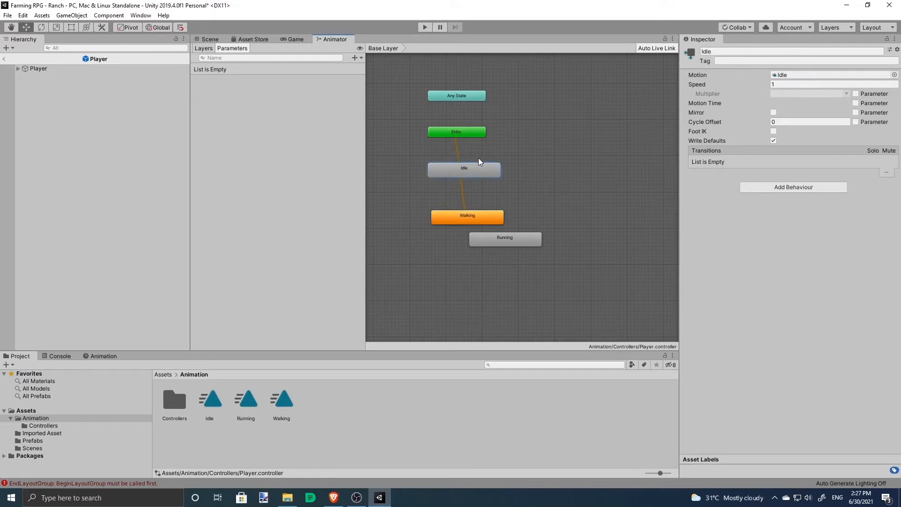
Step: Move the Idle state beside Entry and set it as the layer default state
{"action": "left_click", "coordinate": [517, 169]}
{"action": "left_click_drag", "start_coordinate": [462, 169], "coordinate": [540, 134]}
{"action": "right_click", "coordinate": [540, 134]}
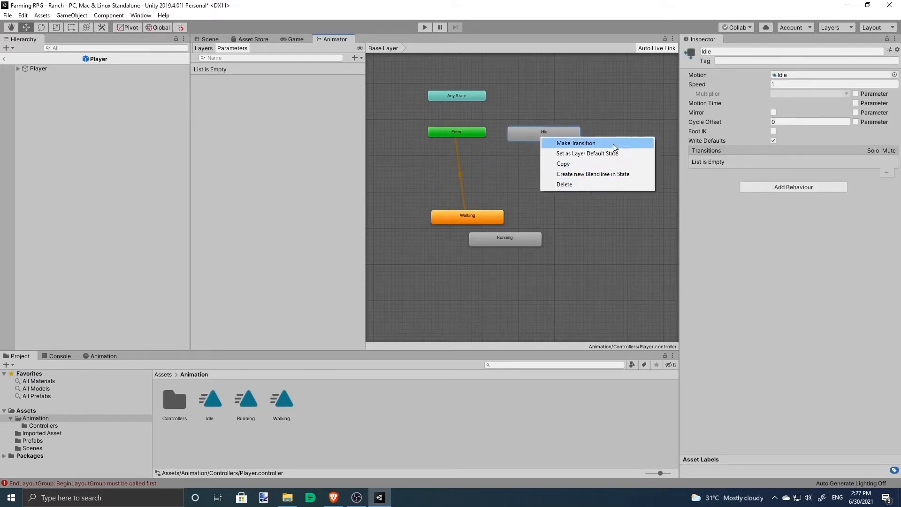
{"action": "left_click", "coordinate": [610, 155]}
{"action": "mouse_move", "coordinate": [558, 131]}
{"action": "left_mouse_down"}
{"action": "mouse_move", "coordinate": [547, 141]}
{"action": "mouse_move", "coordinate": [551, 134]}
{"action": "left_mouse_up"}
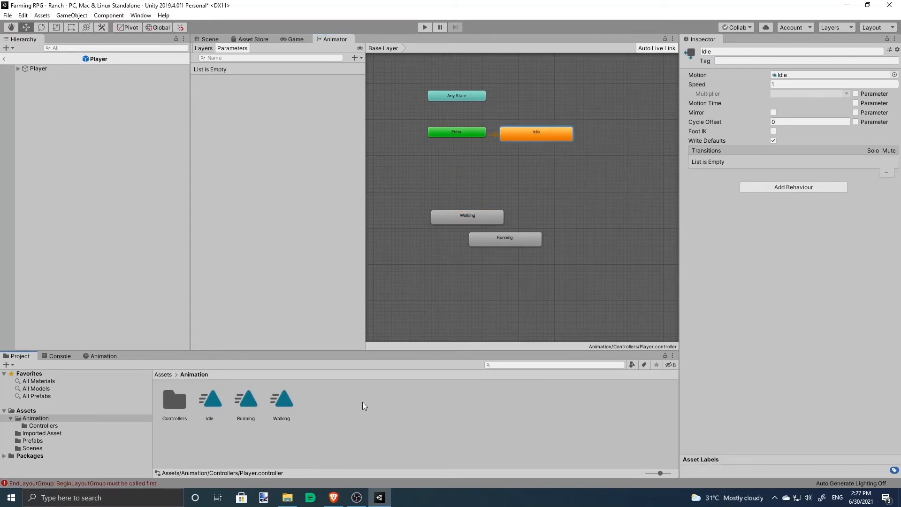
Step: Enable Loop Time on the Idle animation clip
{"action": "left_click", "coordinate": [220, 401]}
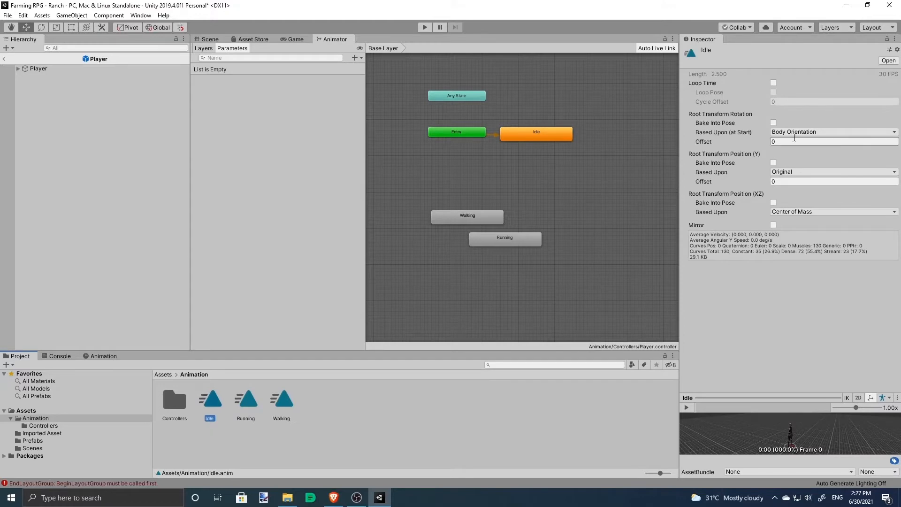
{"action": "left_click", "coordinate": [773, 83]}
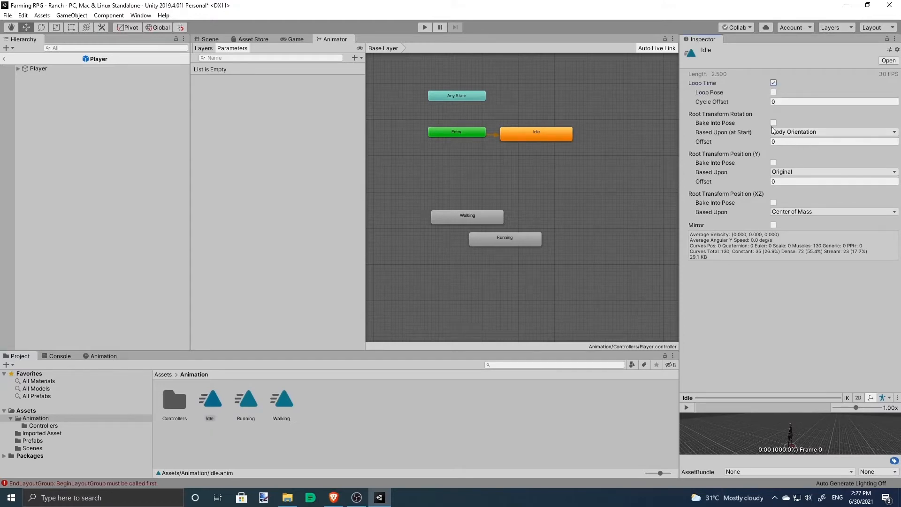
{"action": "left_click", "coordinate": [576, 170]}
{"action": "scroll", "coordinate": [548, 130], "scroll_direction": "up", "scroll_amount": 4}
{"action": "middle_click_drag", "start_coordinate": [548, 129], "coordinate": [610, 207]}
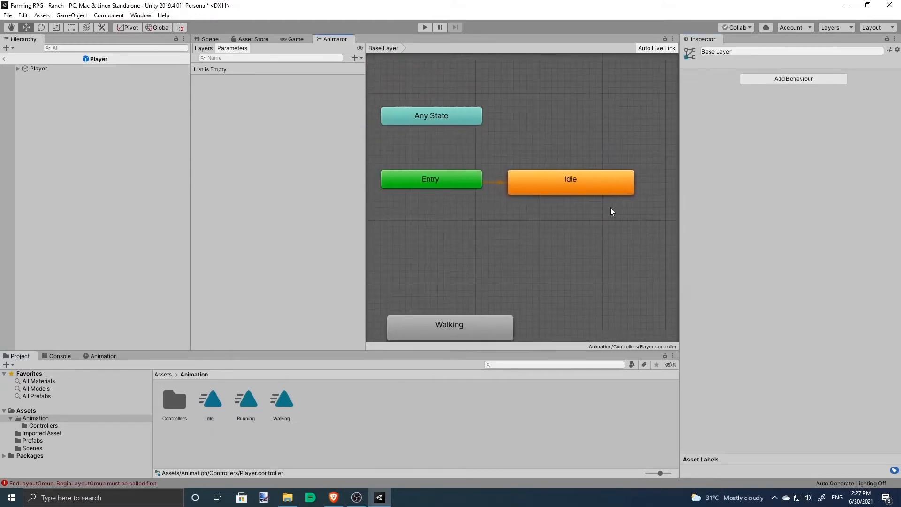
{"action": "left_click", "coordinate": [601, 176]}
{"action": "left_click_drag", "start_coordinate": [592, 181], "coordinate": [592, 187]}
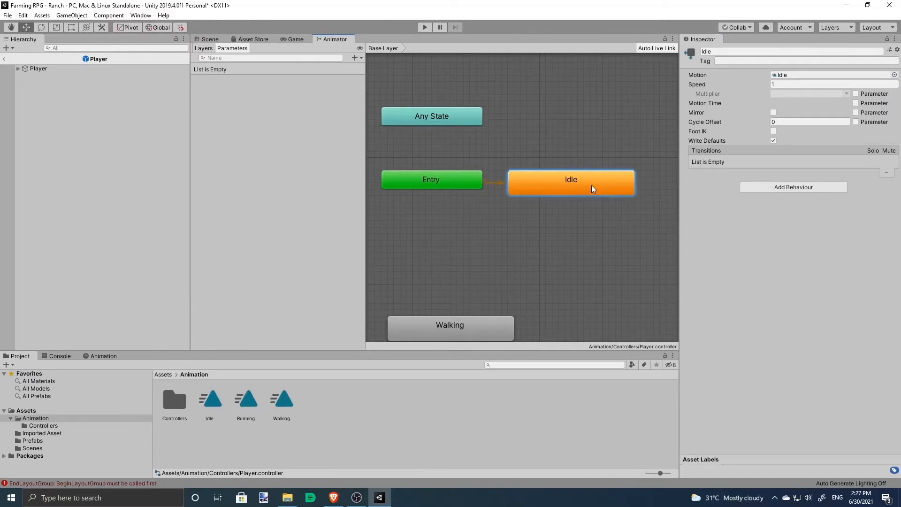
{"action": "left_click", "coordinate": [416, 244]}
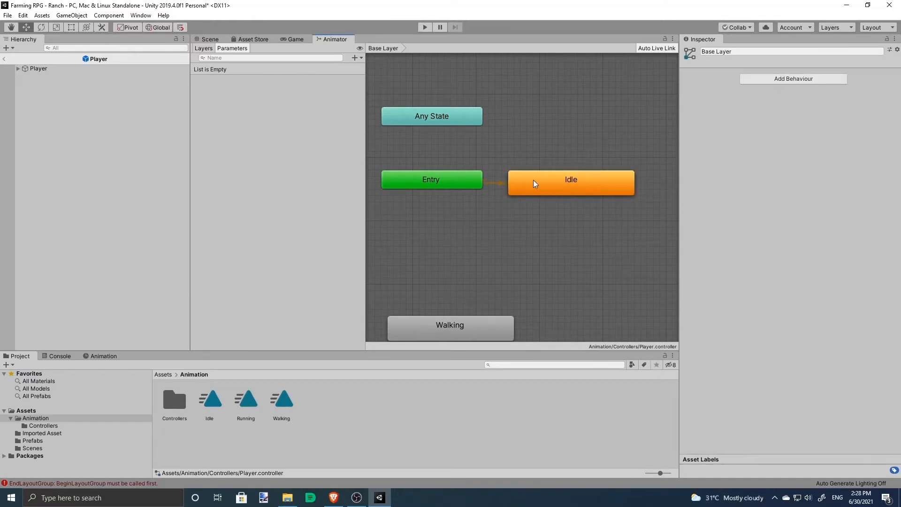
Step: Rearrange the Walking and Running states so that both sit above Idle, with Running highest
{"action": "scroll", "coordinate": [533, 183], "scroll_direction": "down", "scroll_amount": 3}
{"action": "left_click_drag", "start_coordinate": [478, 297], "coordinate": [578, 135]}
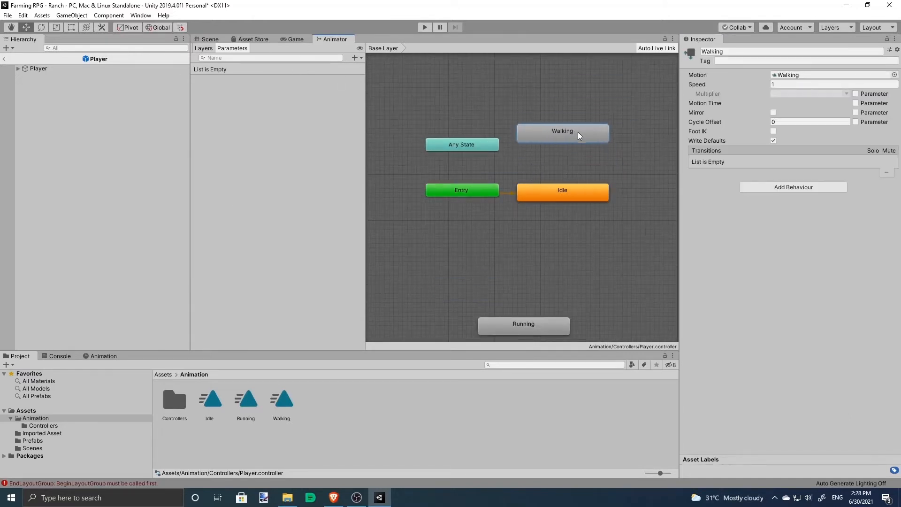
{"action": "left_click_drag", "start_coordinate": [536, 324], "coordinate": [672, 104]}
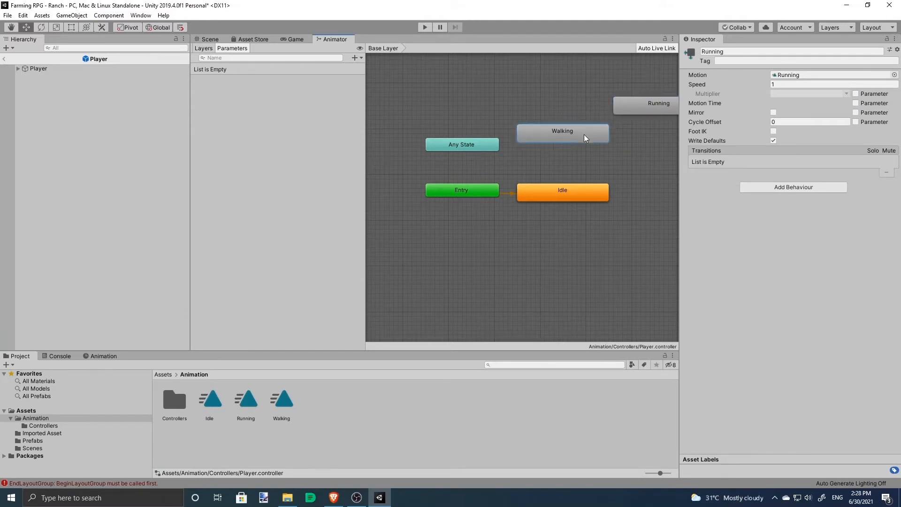
{"action": "left_click_drag", "start_coordinate": [584, 134], "coordinate": [654, 164]}
{"action": "left_click_drag", "start_coordinate": [634, 106], "coordinate": [598, 102]}
Step: Add a Float parameter named Speed and a Bool parameter named Running to the Player controller
{"action": "left_click", "coordinate": [355, 57]}
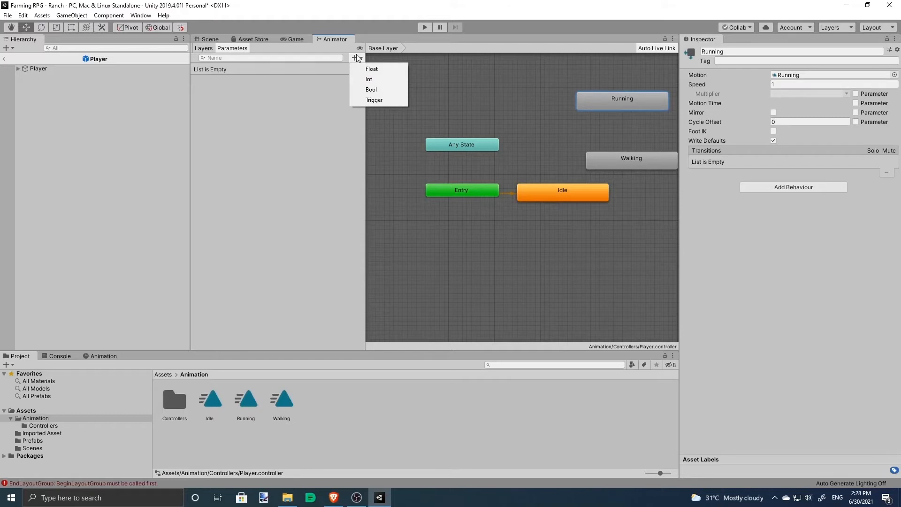
{"action": "left_click", "coordinate": [395, 69]}
{"action": "type", "text": "Speed"}
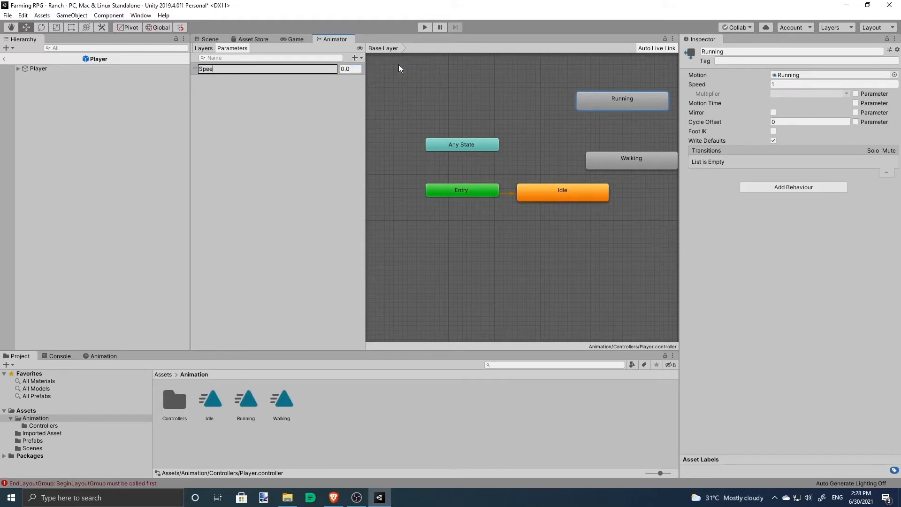
{"action": "key", "text": "Return"}
{"action": "left_click", "coordinate": [355, 58]}
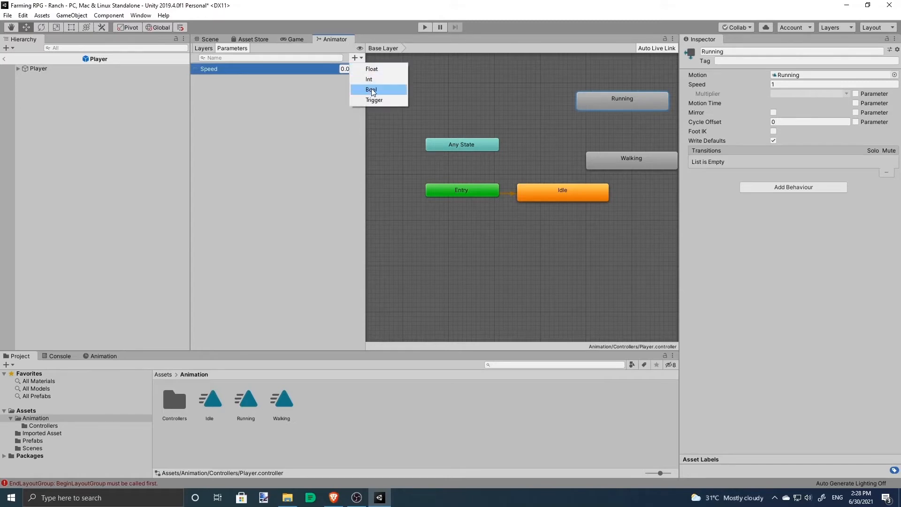
{"action": "left_click", "coordinate": [373, 88]}
{"action": "type", "text": "R"}
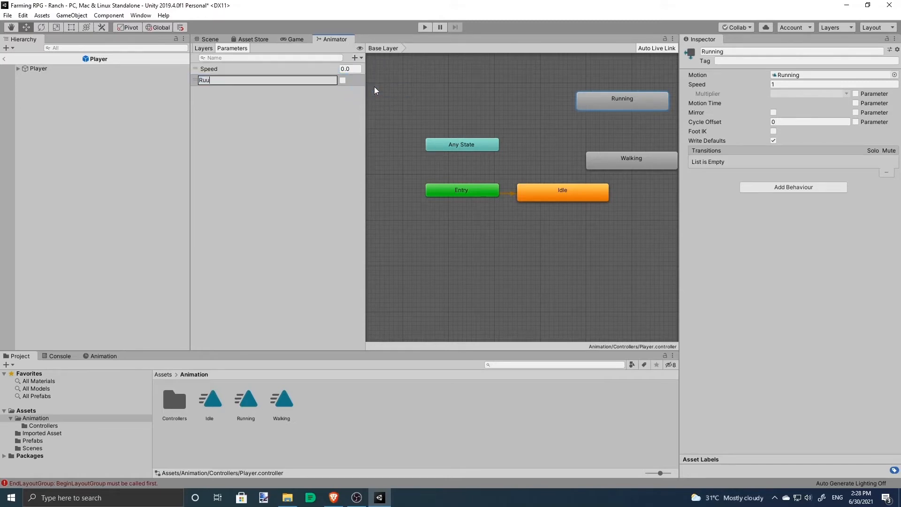
{"action": "type", "text": "unning"}
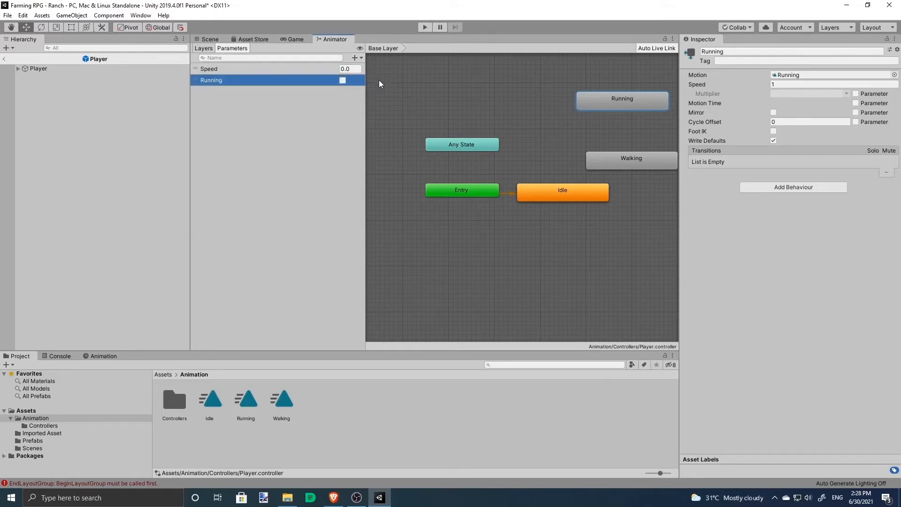
Step: Place Walking directly above Idle and make a transition from Idle to Walking
{"action": "mouse_move", "coordinate": [581, 191]}
{"action": "left_mouse_down"}
{"action": "mouse_move", "coordinate": [567, 182]}
{"action": "mouse_move", "coordinate": [575, 190]}
{"action": "left_mouse_up"}
{"action": "left_click_drag", "start_coordinate": [620, 160], "coordinate": [547, 153]}
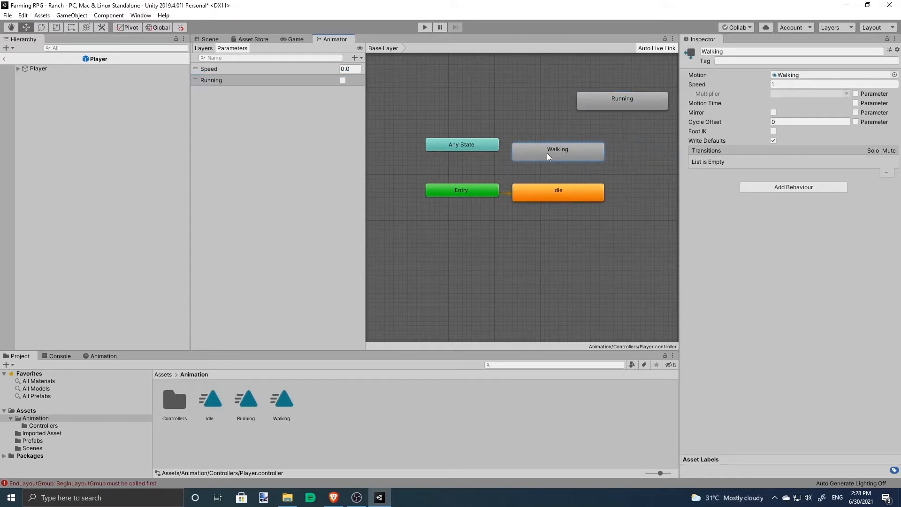
{"action": "right_click", "coordinate": [561, 197]}
{"action": "left_click", "coordinate": [595, 205]}
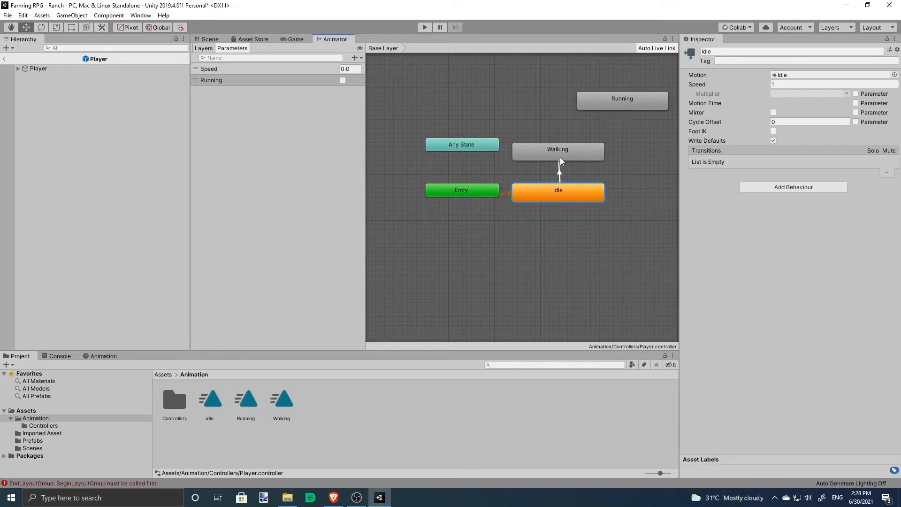
{"action": "left_click", "coordinate": [560, 155]}
Step: Add a condition to the Idle to Walking transition requiring Speed Greater than 0.1
{"action": "left_click", "coordinate": [875, 257]}
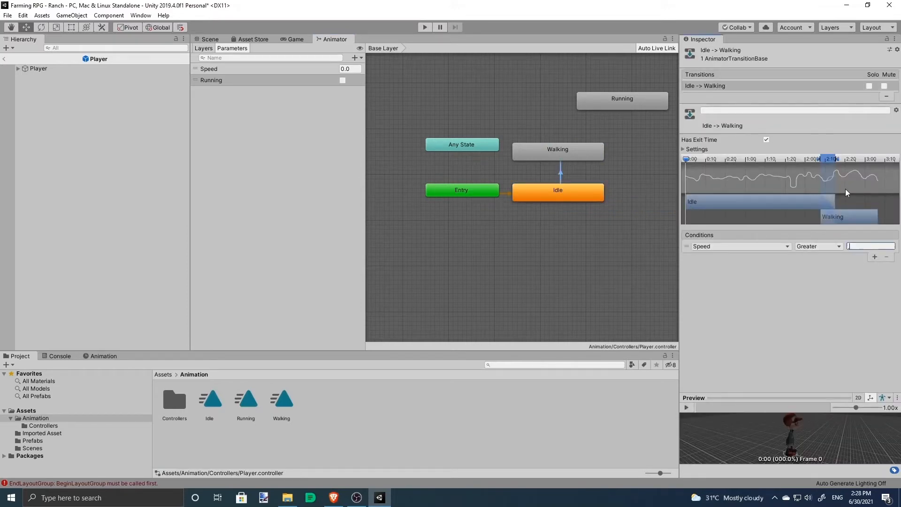
{"action": "left_click", "coordinate": [568, 152]}
{"action": "left_click_drag", "start_coordinate": [568, 152], "coordinate": [564, 156]}
{"action": "left_click", "coordinate": [558, 168]}
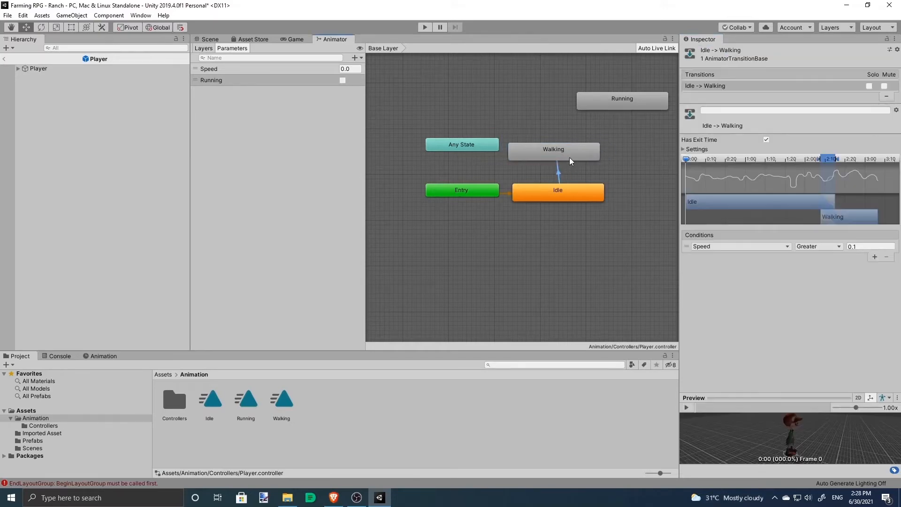
Step: Make a return transition from Walking to Idle, shift the Walking state slightly, and select the new transition
{"action": "right_click", "coordinate": [571, 157]}
{"action": "left_click", "coordinate": [587, 166]}
{"action": "left_click", "coordinate": [557, 188]}
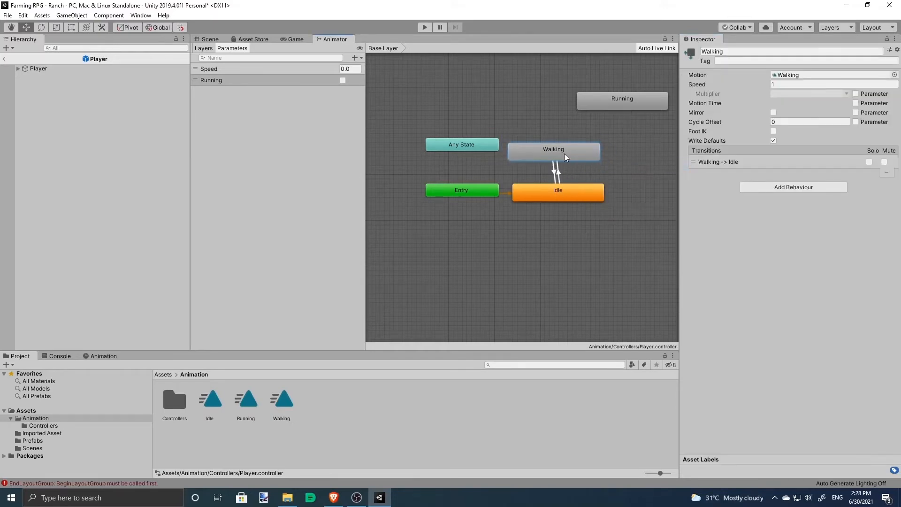
{"action": "left_click_drag", "start_coordinate": [564, 153], "coordinate": [573, 153]}
{"action": "left_click", "coordinate": [559, 173]}
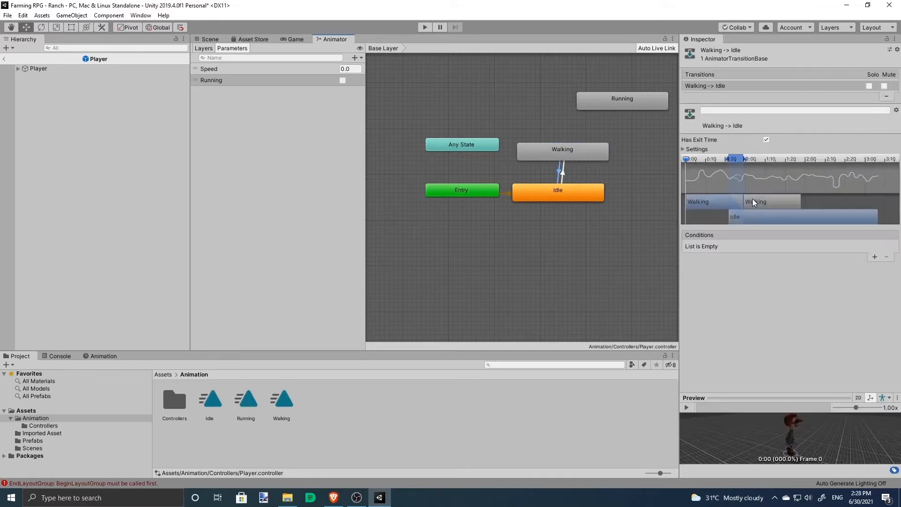
Step: Add a condition to the Walking to Idle transition requiring Speed Less than 0.1
{"action": "left_click", "coordinate": [875, 257]}
{"action": "left_click", "coordinate": [857, 246]}
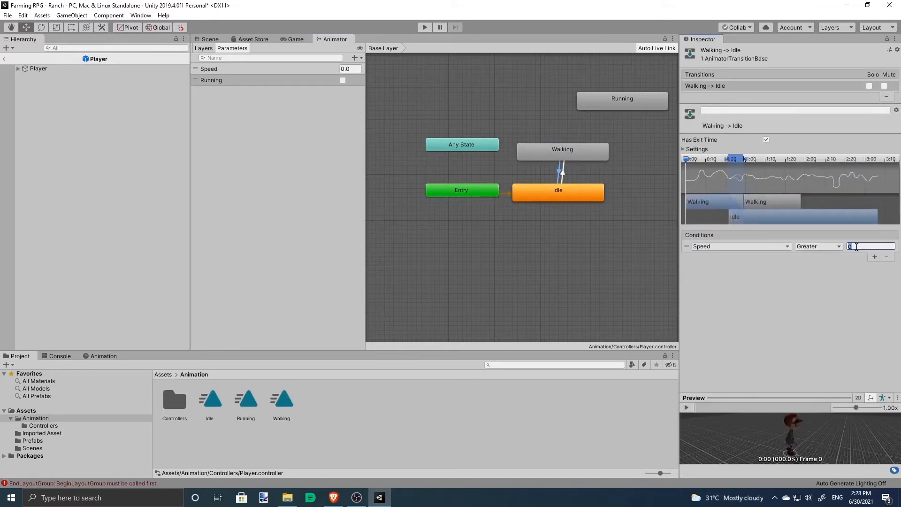
{"action": "left_click", "coordinate": [809, 246]}
{"action": "left_click", "coordinate": [820, 267]}
{"action": "left_click", "coordinate": [687, 408]}
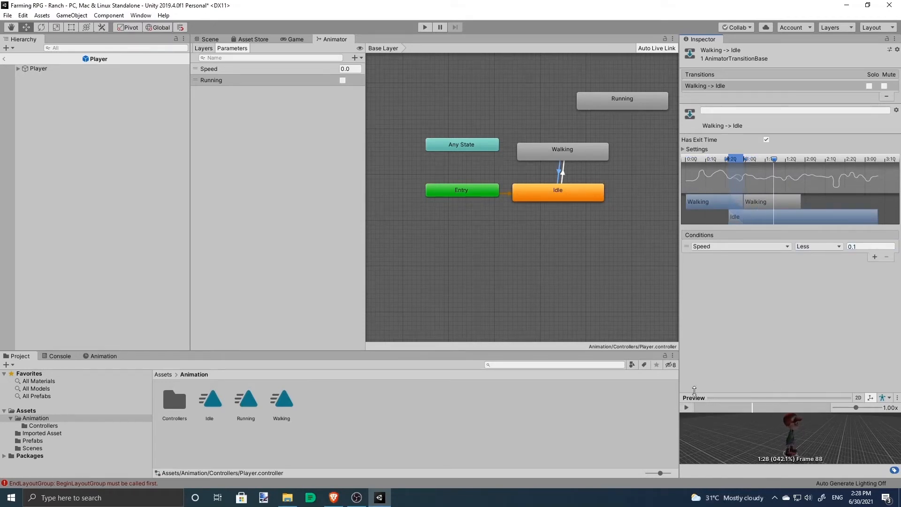
{"action": "left_click", "coordinate": [565, 162]}
{"action": "left_click", "coordinate": [562, 170]}
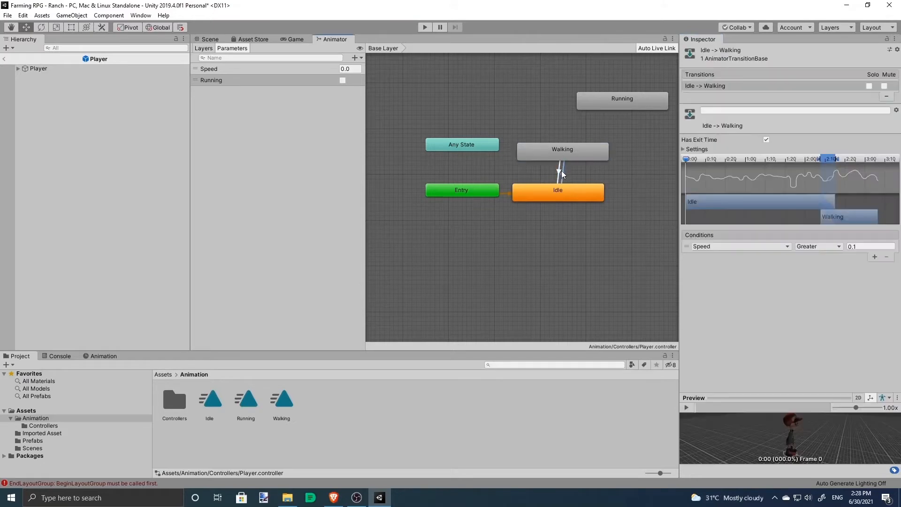
{"action": "left_click", "coordinate": [533, 195]}
{"action": "left_click", "coordinate": [549, 171]}
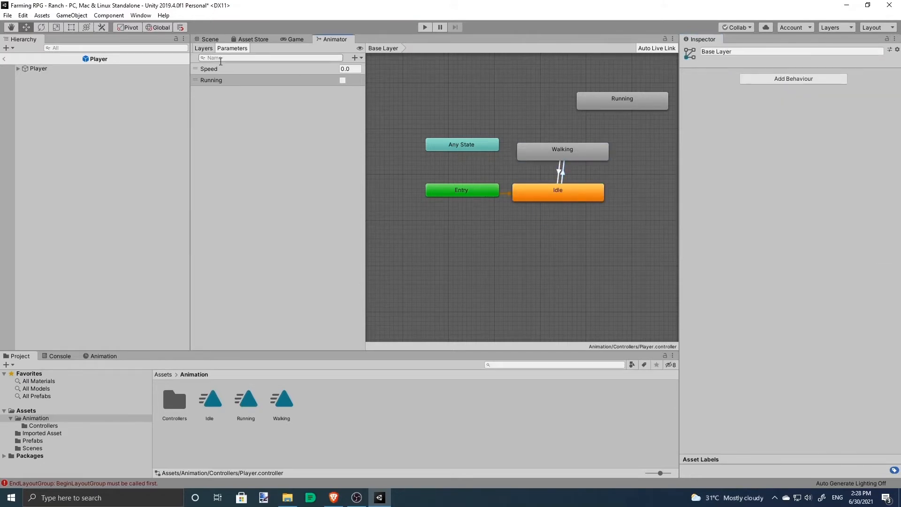
{"action": "left_click", "coordinate": [207, 49]}
{"action": "left_click", "coordinate": [232, 49]}
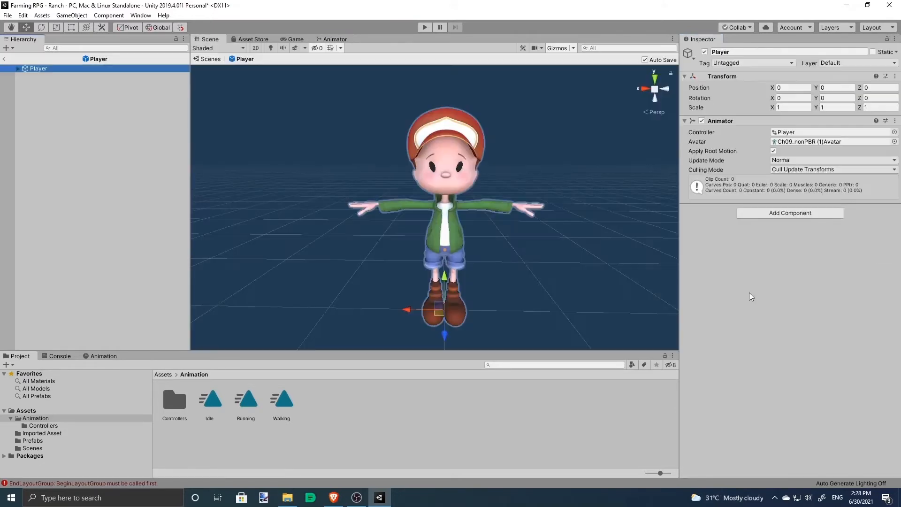
Step: Add a Character Controller component to the Player prefab
{"action": "left_click", "coordinate": [785, 213]}
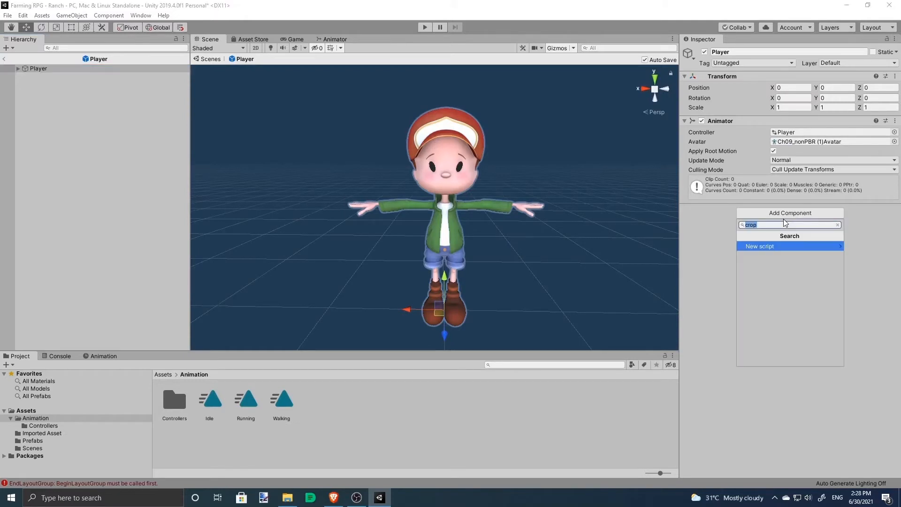
{"action": "type", "text": "cha"}
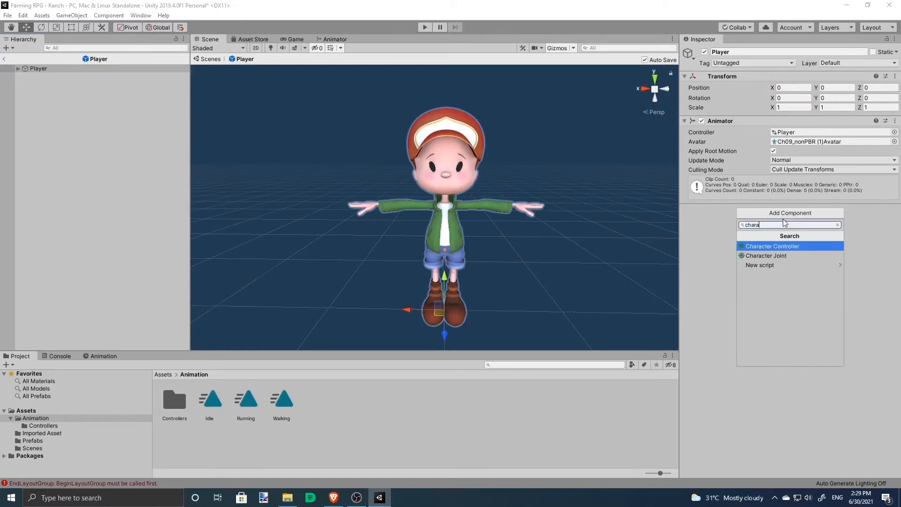
{"action": "type", "text": "ra"}
{"action": "key", "text": "Return"}
Step: Raise the Character Controller's capsule by setting its Center Y to 0.76
{"action": "left_click_drag", "start_coordinate": [360, 248], "coordinate": [349, 326], "text": "alt"}
{"action": "left_click", "coordinate": [811, 281]}
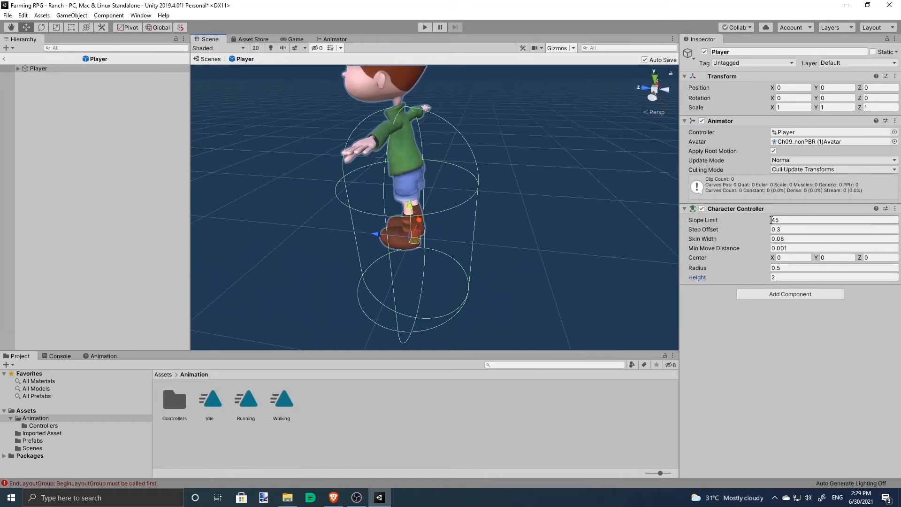
{"action": "left_click_drag", "start_coordinate": [816, 257], "coordinate": [805, 261]}
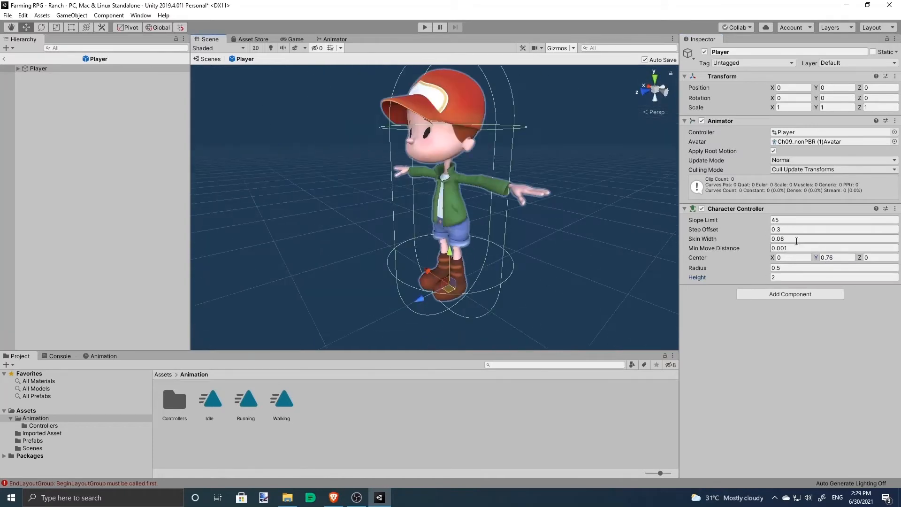
Step: Set the Character Controller's radius to 0.4 and height to 1.8, trying a smaller 0.2 radius along the way
{"action": "left_click_drag", "start_coordinate": [474, 142], "coordinate": [760, 236], "text": "alt"}
{"action": "left_click", "coordinate": [799, 268]}
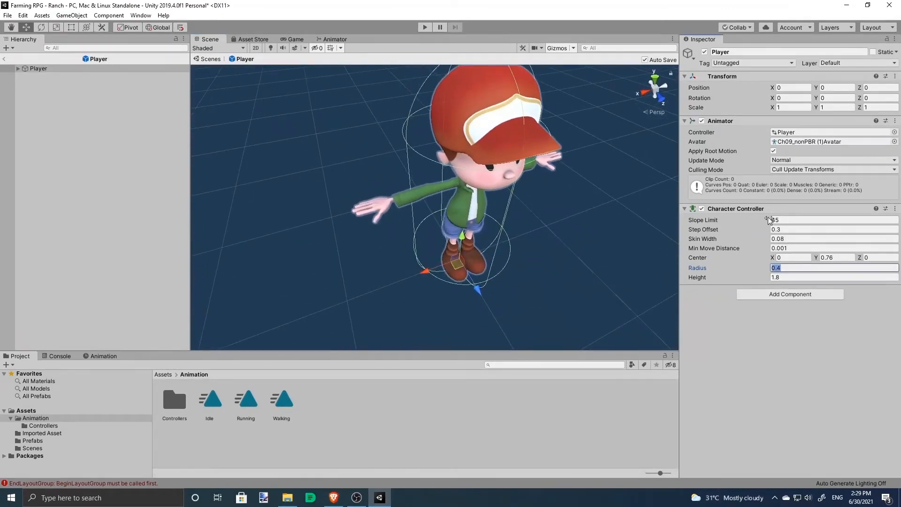
{"action": "type", "text": "0.25"}
{"action": "key", "text": "BackSpace"}
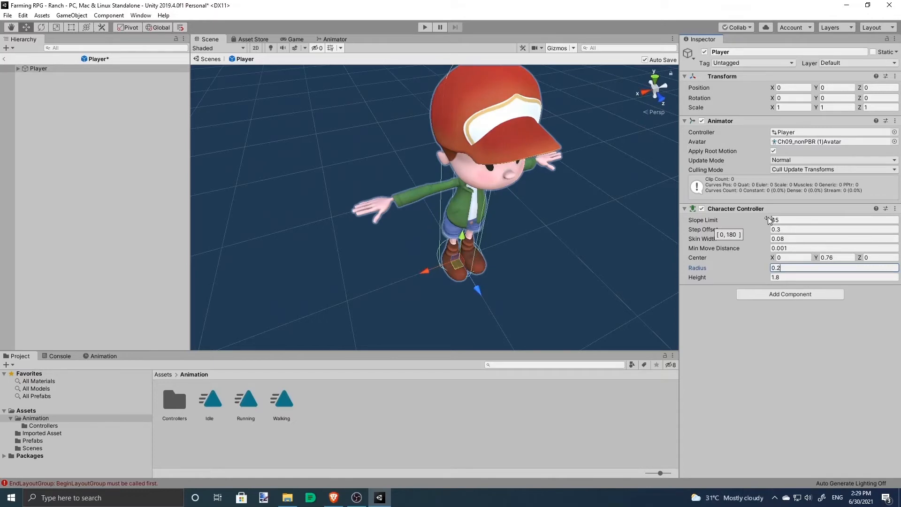
{"action": "key", "text": "BackSpace"}
{"action": "type", "text": "4"}
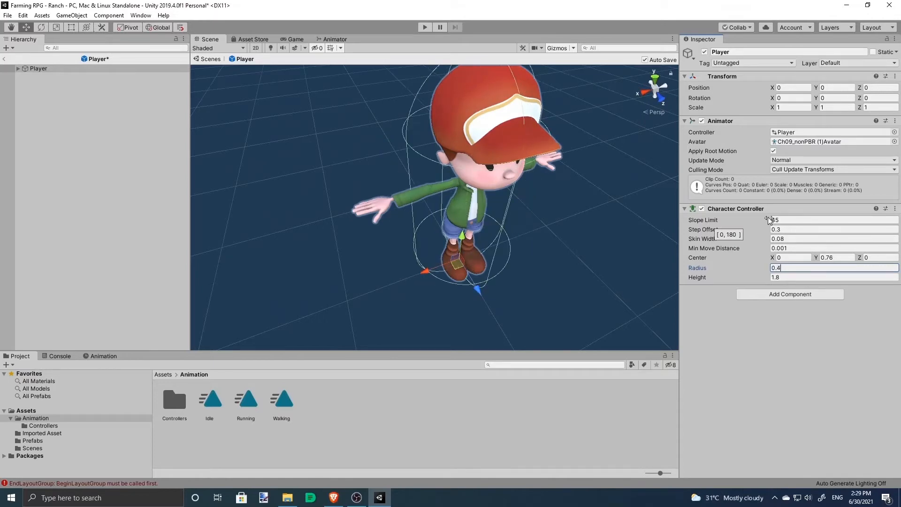
{"action": "left_click_drag", "start_coordinate": [305, 169], "coordinate": [324, 237], "text": "alt"}
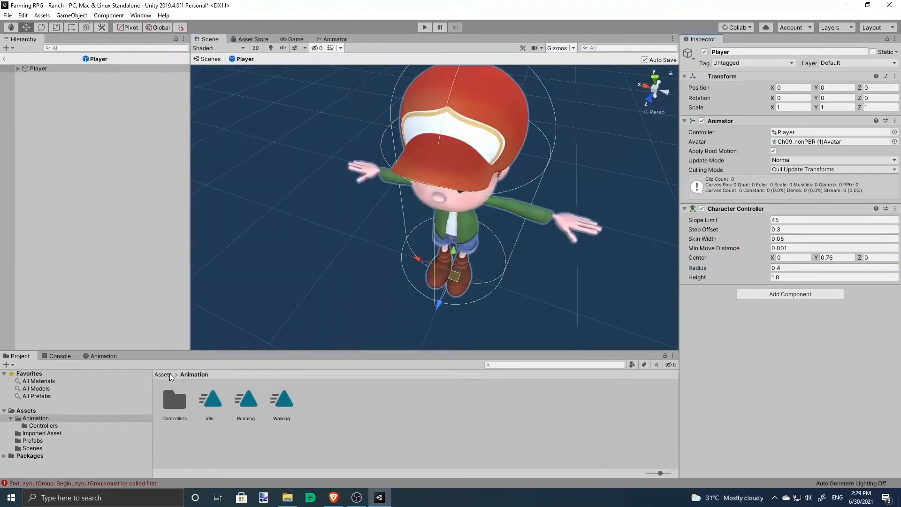
Step: Create a folder named Scripts directly under Assets
{"action": "left_click", "coordinate": [169, 374]}
{"action": "right_click", "coordinate": [355, 436]}
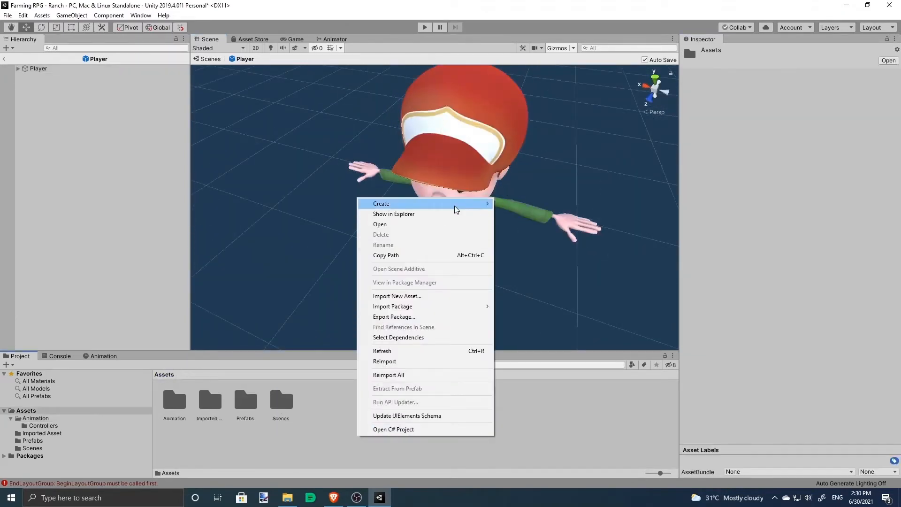
{"action": "mouse_move", "coordinate": [477, 203]}
{"action": "left_click", "coordinate": [572, 145]}
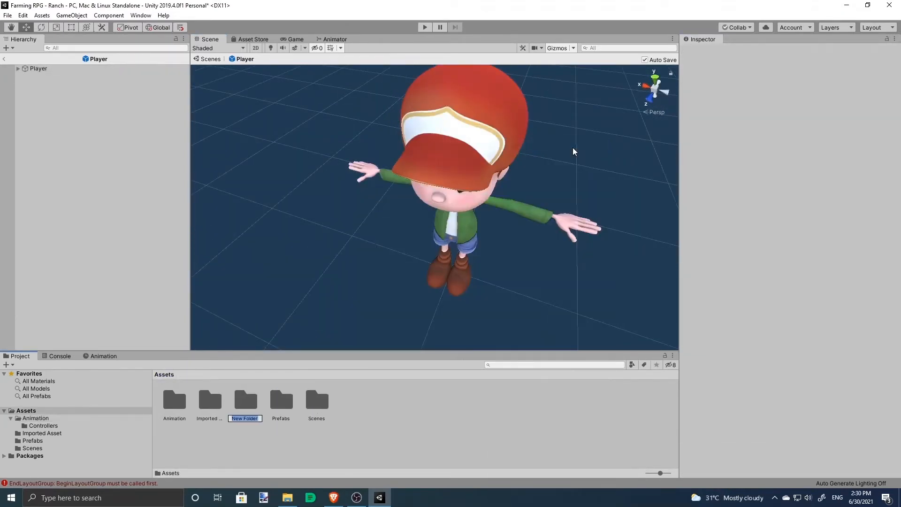
{"action": "type", "text": "Scripts"}
{"action": "key", "text": "Return"}
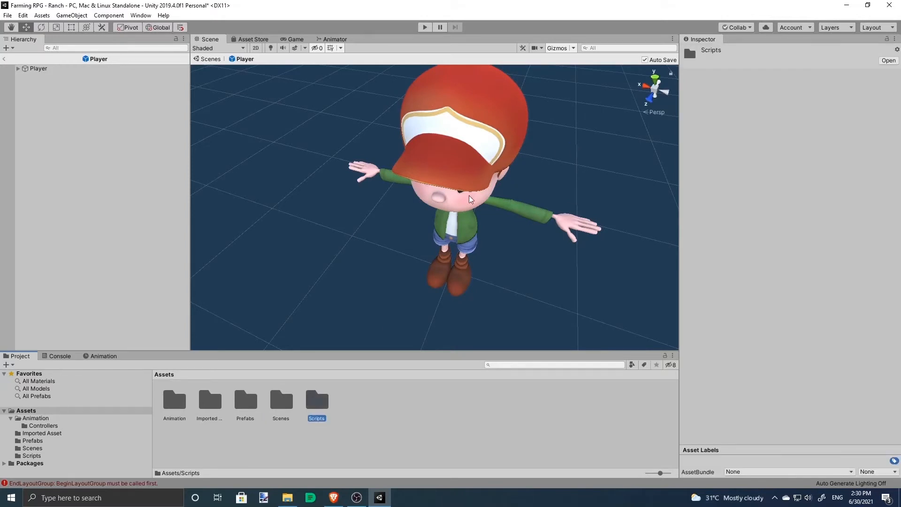
Step: Create a C# script named PlayerController inside the Scripts folder
{"action": "double_click", "coordinate": [325, 409]}
{"action": "right_click", "coordinate": [323, 409]}
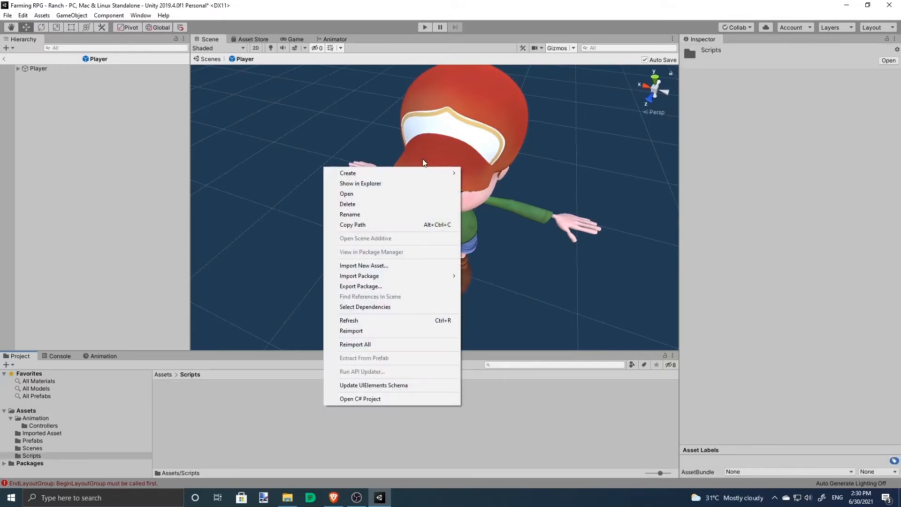
{"action": "mouse_move", "coordinate": [422, 175]}
{"action": "left_click", "coordinate": [497, 155]}
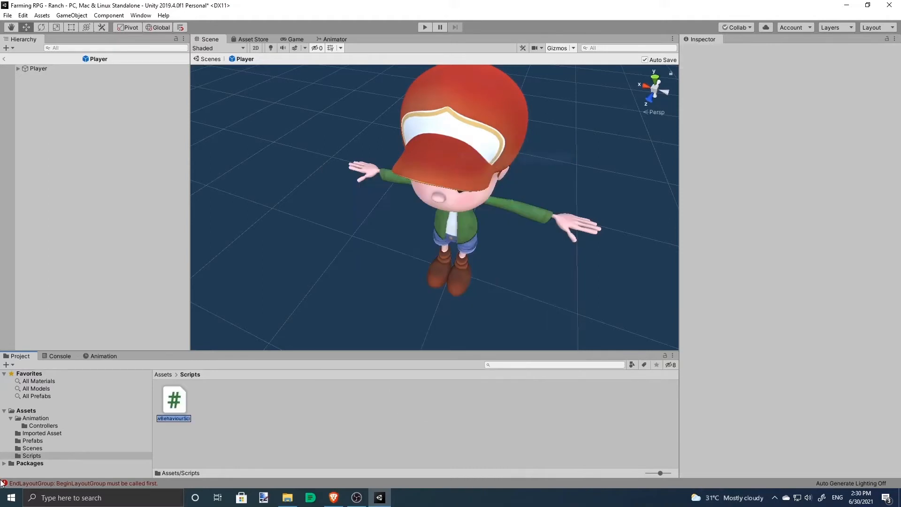
{"action": "type", "text": "PlayerController"}
{"action": "key", "text": "Return"}
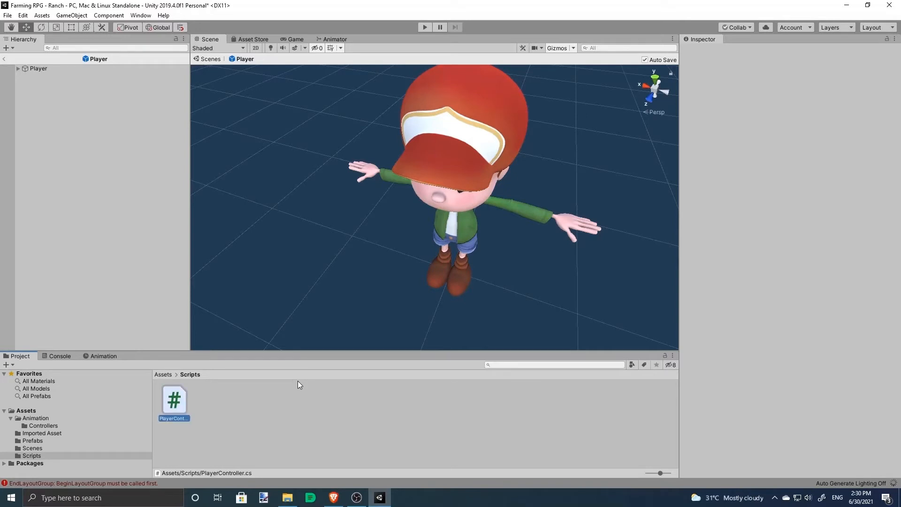
Step: Attach the PlayerController script to the Player prefab and open it for editing in Visual Studio
{"action": "left_click", "coordinate": [65, 70]}
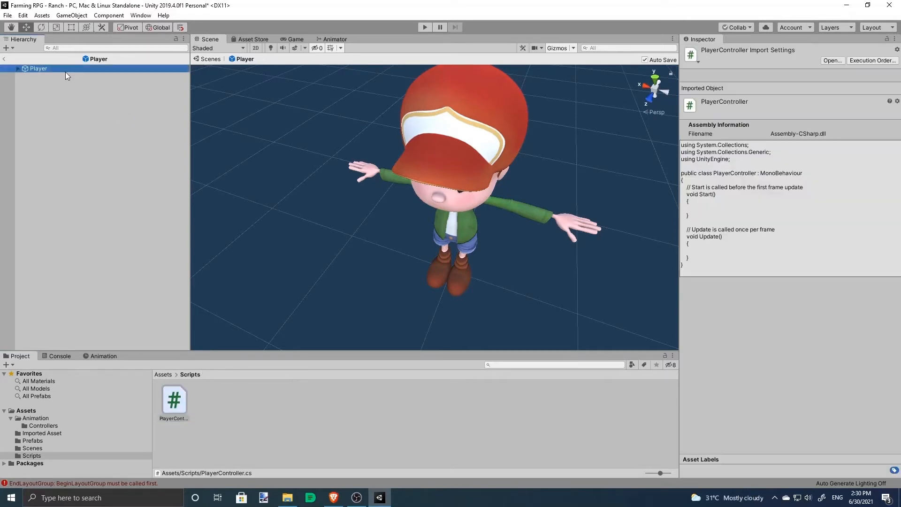
{"action": "left_click_drag", "start_coordinate": [173, 401], "coordinate": [722, 375]}
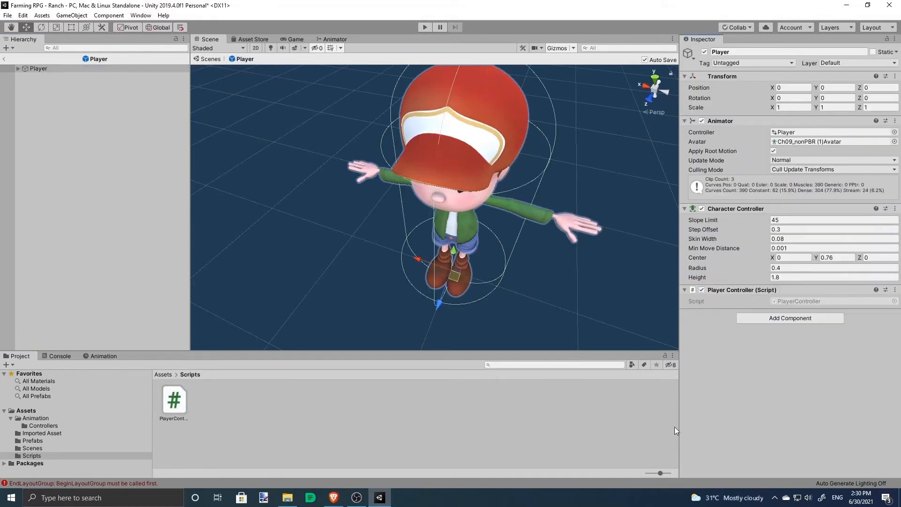
{"action": "right_click", "coordinate": [736, 290]}
{"action": "left_click", "coordinate": [773, 402]}
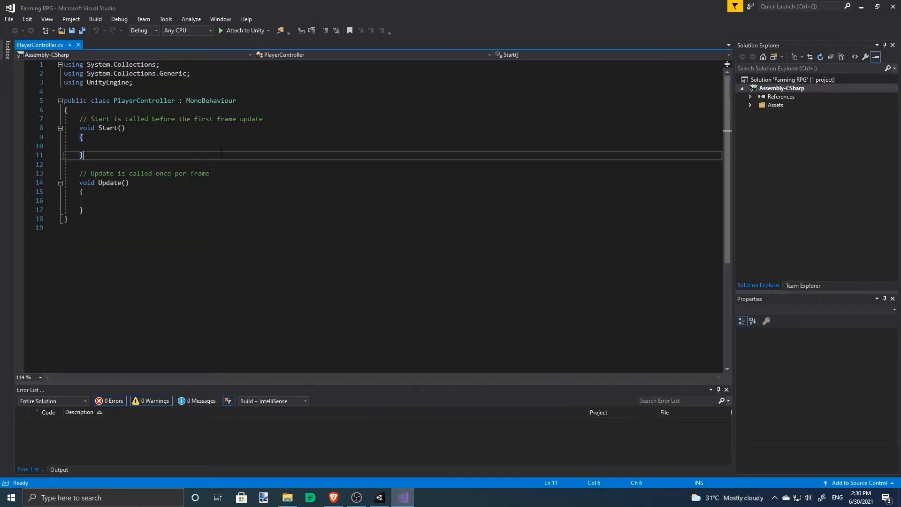
Step: Declare a private Animator field named animator at the start of the PlayerController class, above Start
{"action": "left_click", "coordinate": [216, 128]}
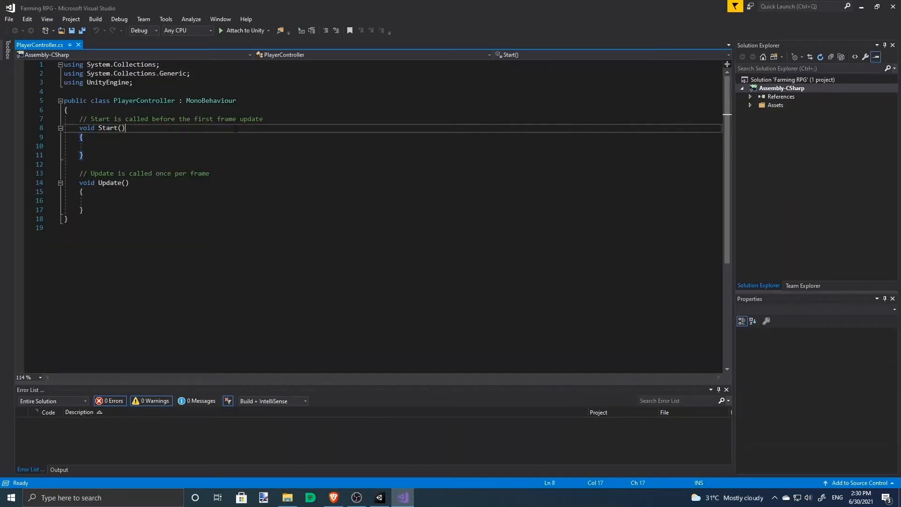
{"action": "left_click", "coordinate": [202, 92]}
{"action": "left_click", "coordinate": [188, 110]}
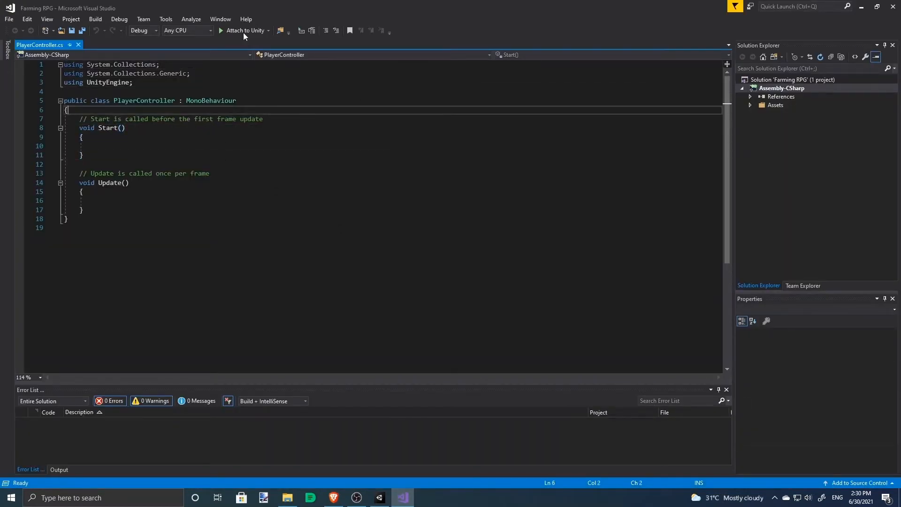
{"action": "key", "text": "Return"}
{"action": "key", "text": "Return"}
{"action": "key", "text": "Up"}
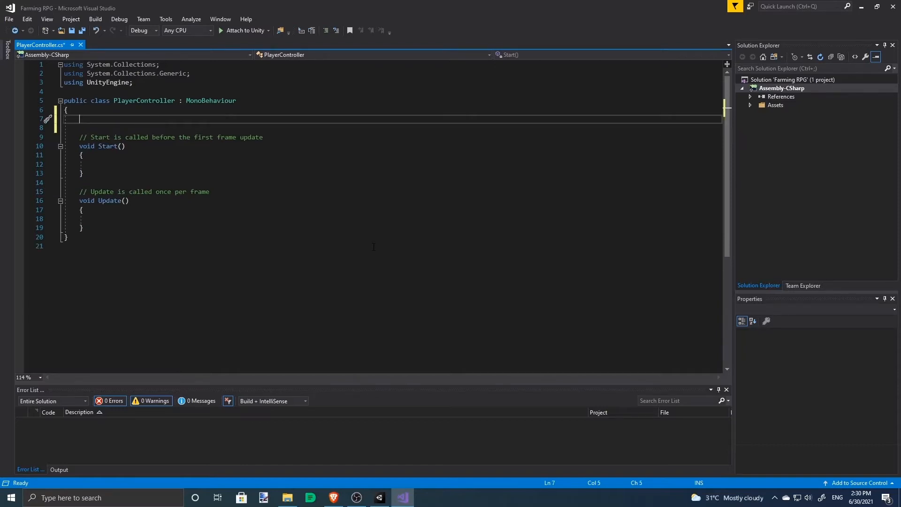
{"action": "type", "text": "Animator"}
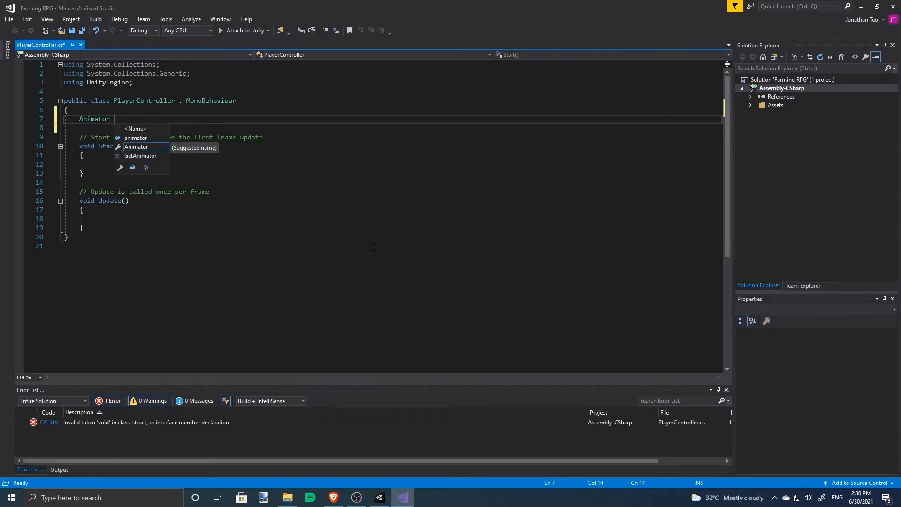
{"action": "key", "text": "Up"}
{"action": "type", "text": "animator;"}
{"action": "key", "text": "Return"}
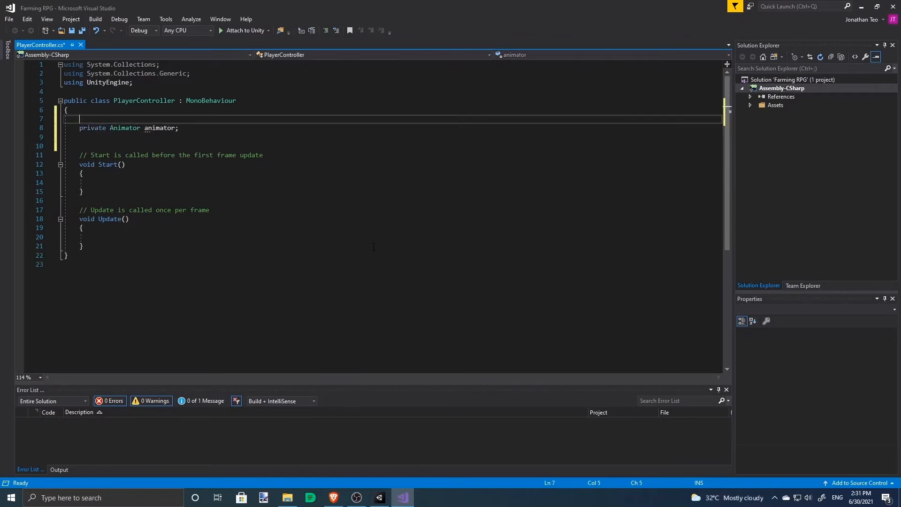
Step: Declare a private CharacterController field named controller above the animator field and save the script
{"action": "type", "text": "private "}
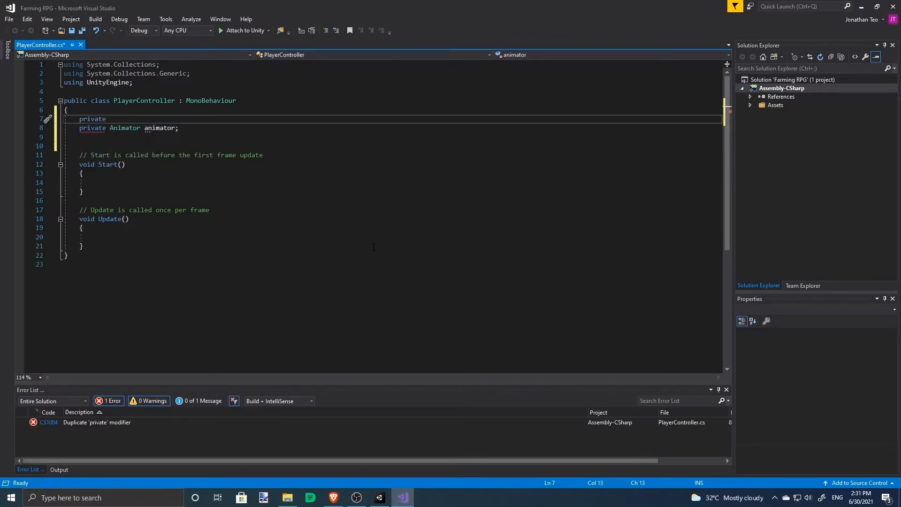
{"action": "type", "text": "CharacterController controller;"}
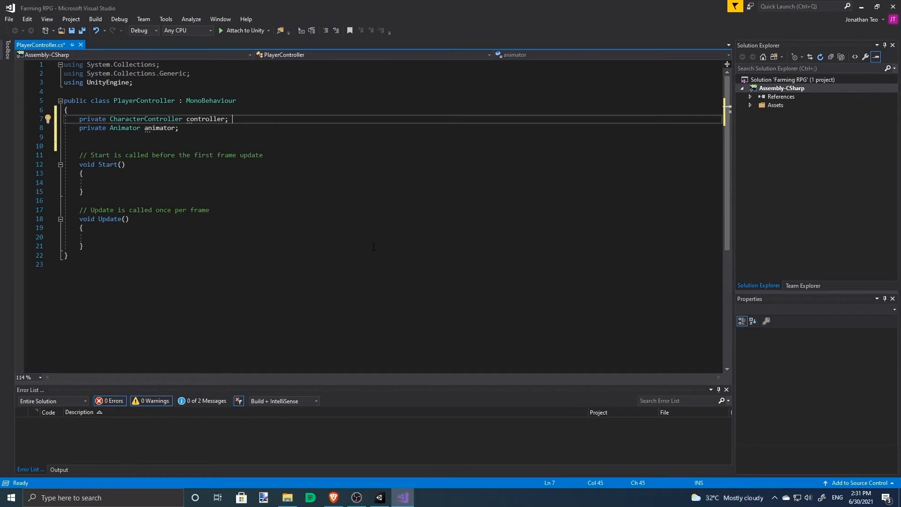
{"action": "left_click", "coordinate": [135, 142]}
{"action": "key", "text": "ctrl+s"}
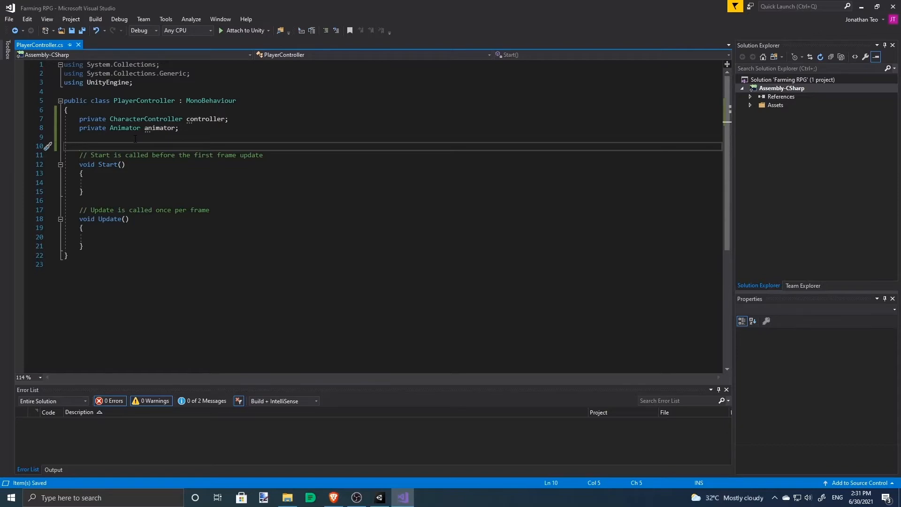
Step: Add the comment "//Movement Components" above the controller and animator fields, and begin an empty comment inside Start
{"action": "left_click", "coordinate": [380, 498]}
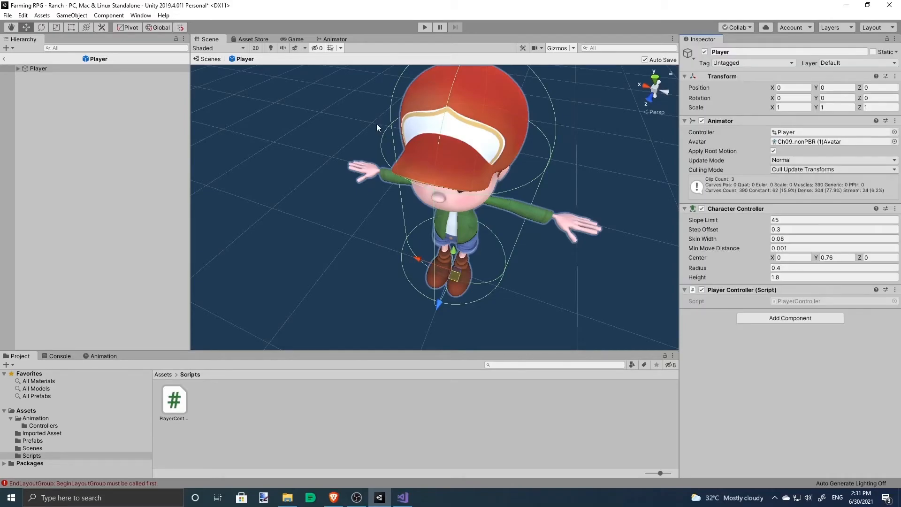
{"action": "left_click", "coordinate": [403, 498]}
{"action": "left_click", "coordinate": [160, 127]}
{"action": "left_click", "coordinate": [165, 182]}
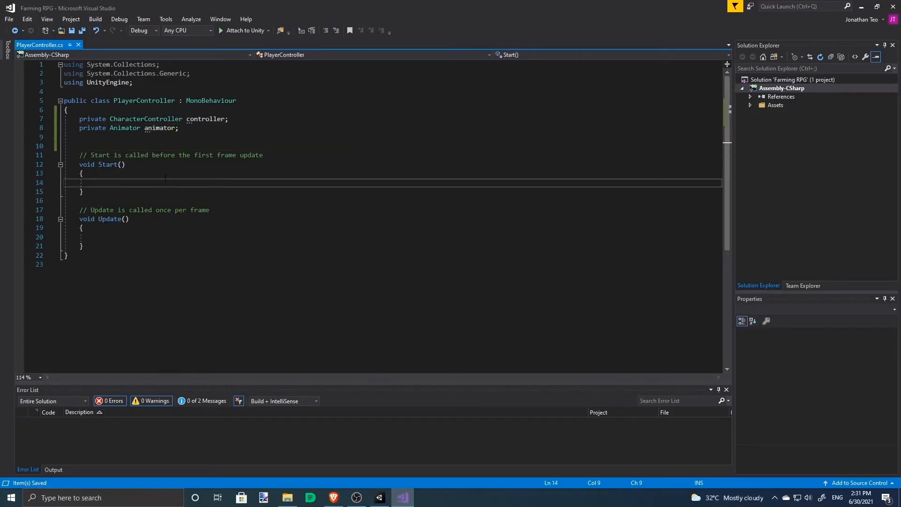
{"action": "type", "text": "//"}
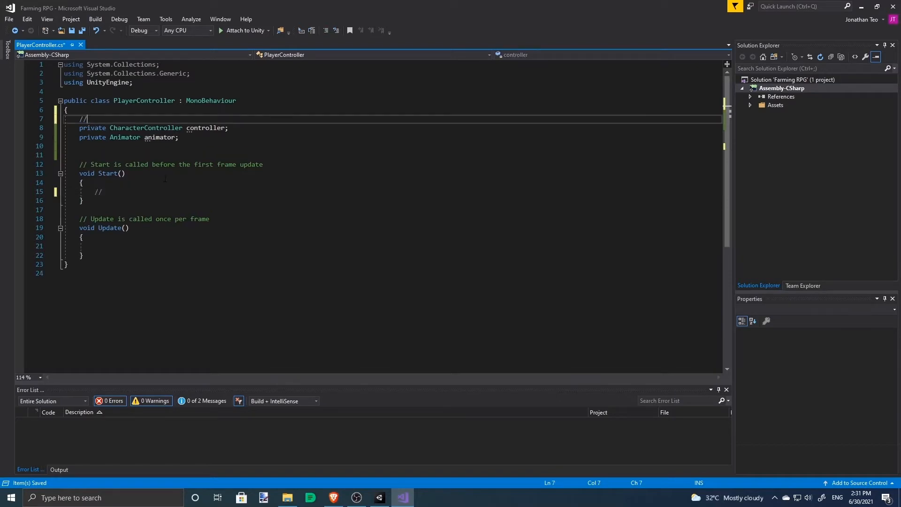
{"action": "type", "text": "Moveme"}
{"action": "key", "text": "Down"}
{"action": "key", "text": "Down"}
{"action": "key", "text": "Down"}
{"action": "key", "text": "Down"}
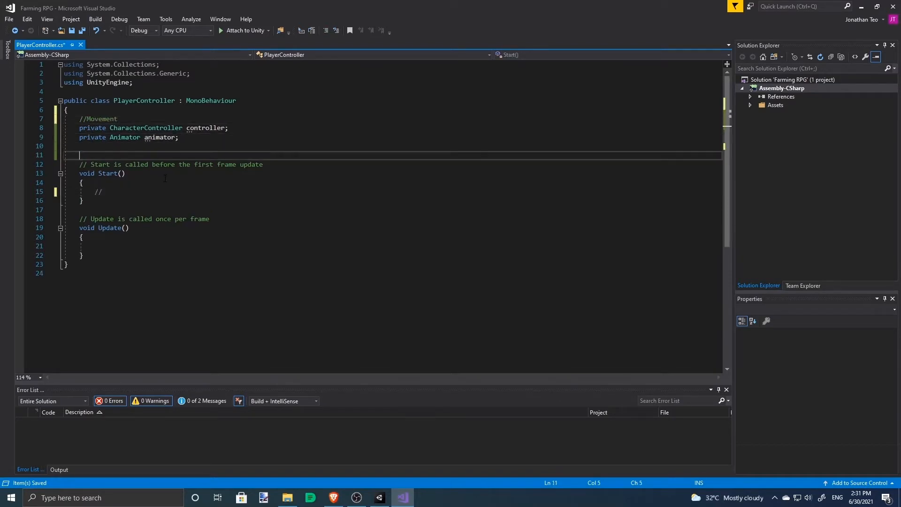
{"action": "key", "text": "Up"}
{"action": "key", "text": "Up"}
{"action": "key", "text": "Up"}
{"action": "key", "text": "Up"}
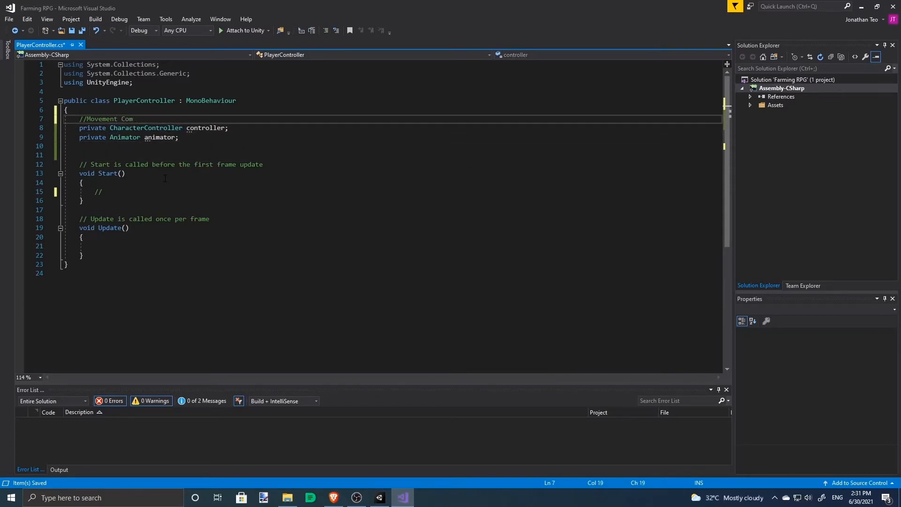
{"action": "type", "text": "s"}
Step: Complete the comment inside Start as "//Get movement components"
{"action": "key", "text": "Down"}
{"action": "key", "text": "Down"}
{"action": "key", "text": "Down"}
{"action": "key", "text": "Down"}
{"action": "key", "text": "Down"}
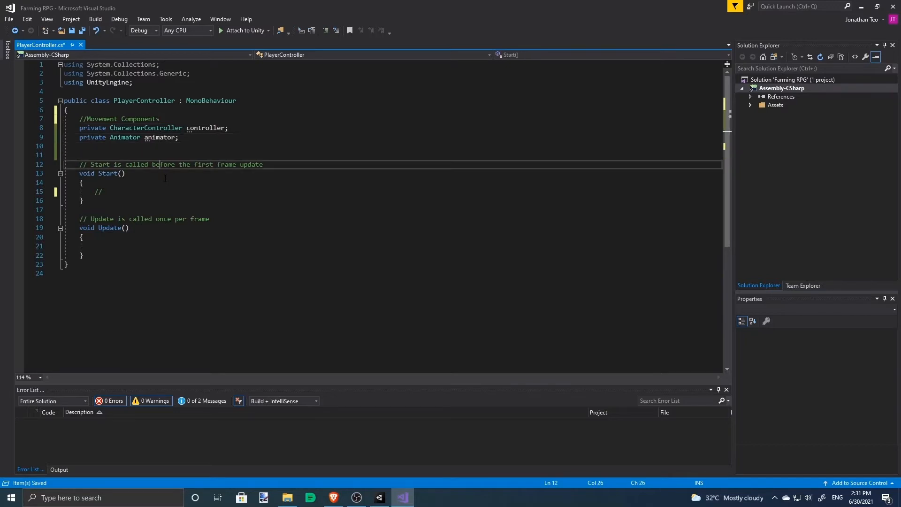
{"action": "key", "text": "Down"}
{"action": "key", "text": "Down"}
{"action": "key", "text": "Down"}
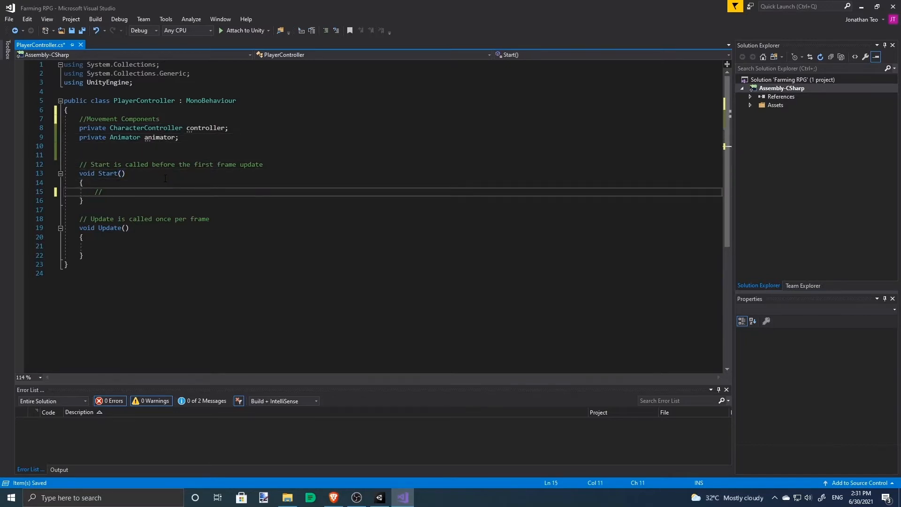
{"action": "type", "text": "Get movement components"}
Step: In Start, assign controller with GetComponent<CharacterController>() and animator with GetComponent<Animator>()
{"action": "key", "text": "Return"}
{"action": "type", "text": "co"}
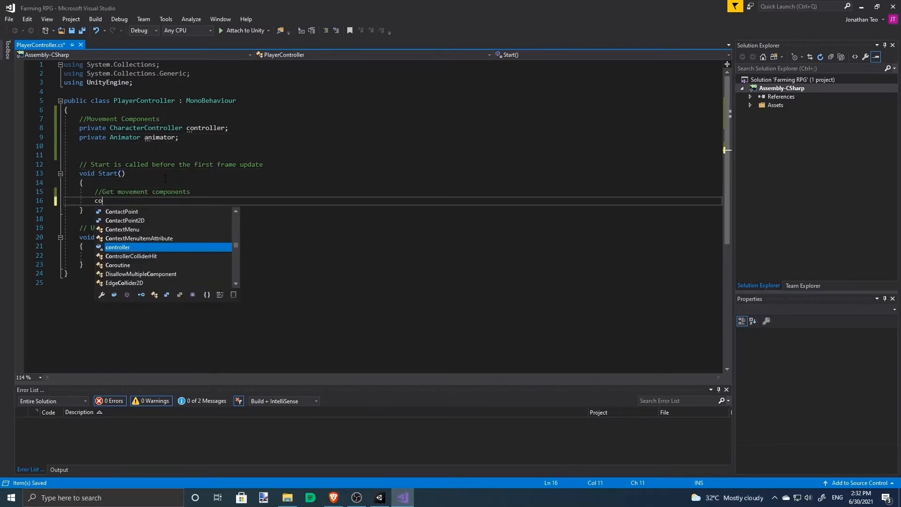
{"action": "type", "text": "ntroller = GetComponent<CharacterController>();"}
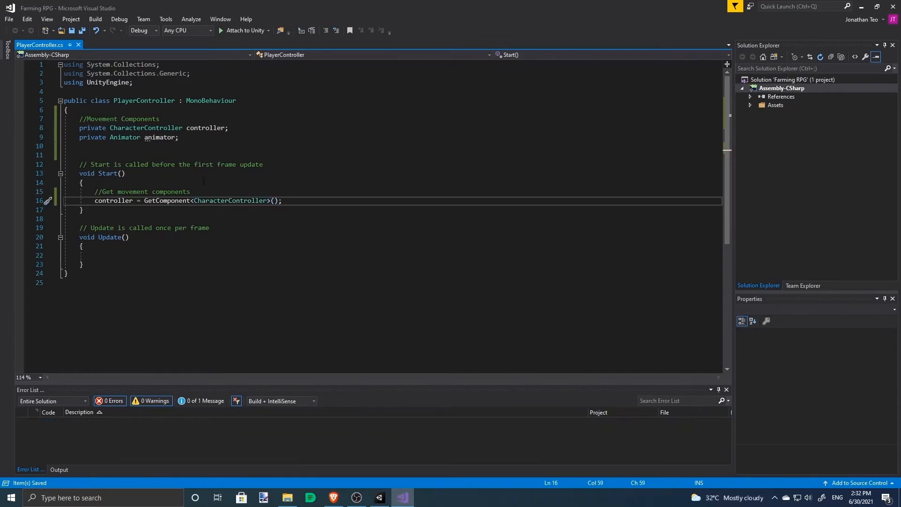
{"action": "key", "text": "Return"}
{"action": "type", "text": "animator = GetComponent<Animator>();"}
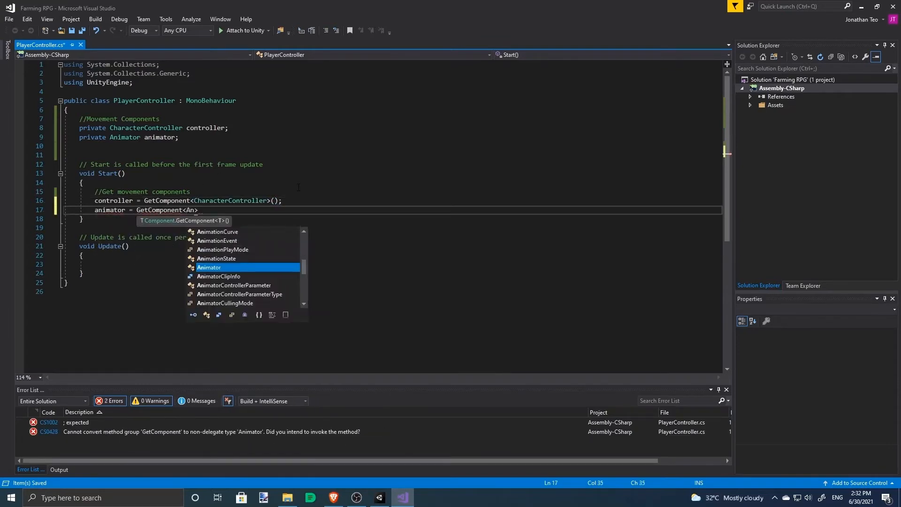
Step: Add two blank lines below the animator assignment in Start and save the script
{"action": "key", "text": "ctrl+s"}
{"action": "key", "text": "Return"}
{"action": "key", "text": "Return"}
{"action": "key", "text": "ctrl+s"}
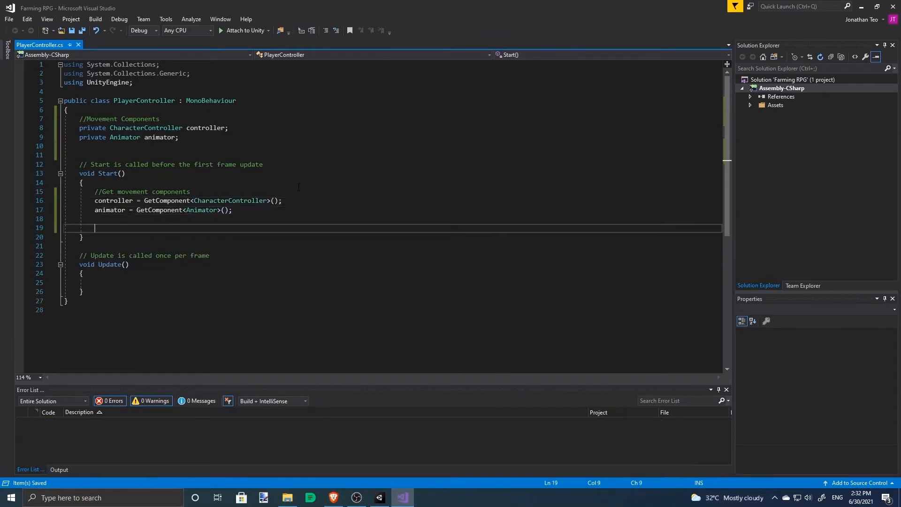
Step: Switch to Unity, leave the Player prefab for the Ranch scene, and frame the Player object
{"action": "key", "text": "alt+Tab"}
{"action": "scroll", "coordinate": [494, 211], "scroll_direction": "down", "scroll_amount": 5}
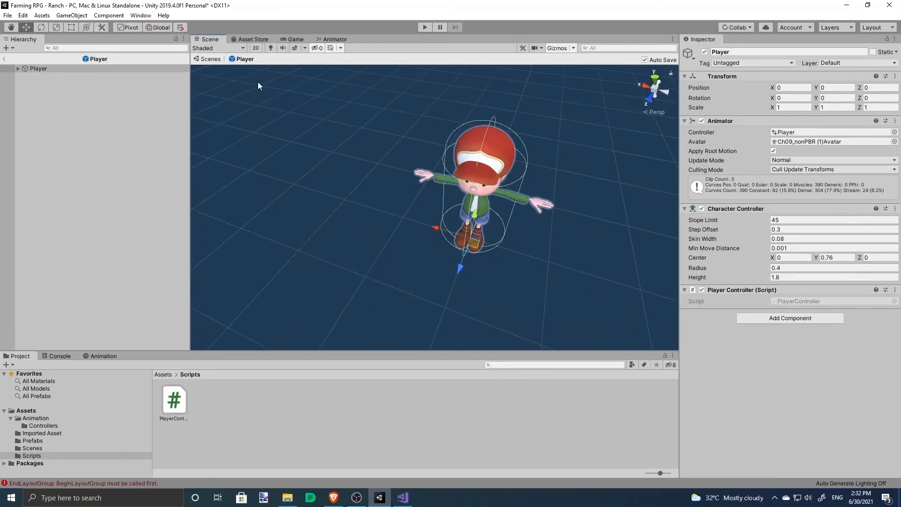
{"action": "left_click", "coordinate": [214, 64]}
{"action": "right_click_drag", "start_coordinate": [431, 181], "coordinate": [225, 211]}
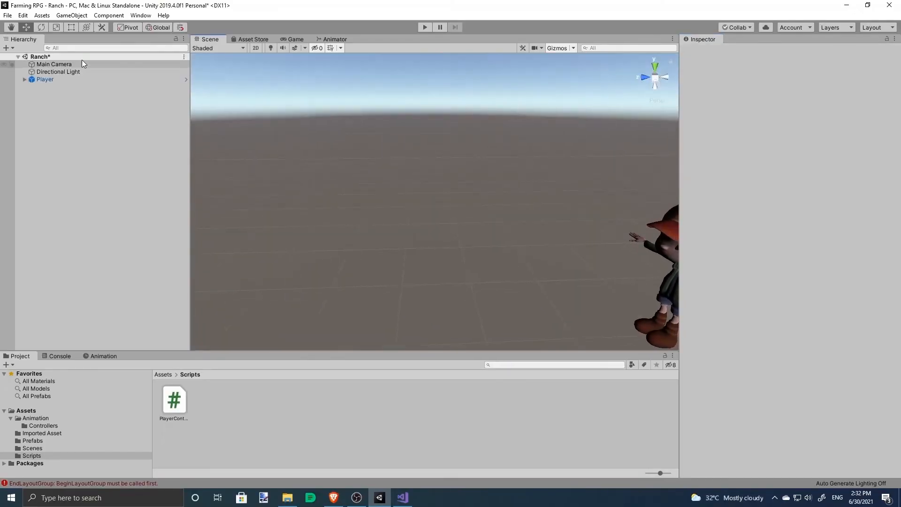
{"action": "left_click", "coordinate": [77, 80]}
{"action": "key", "text": "f"}
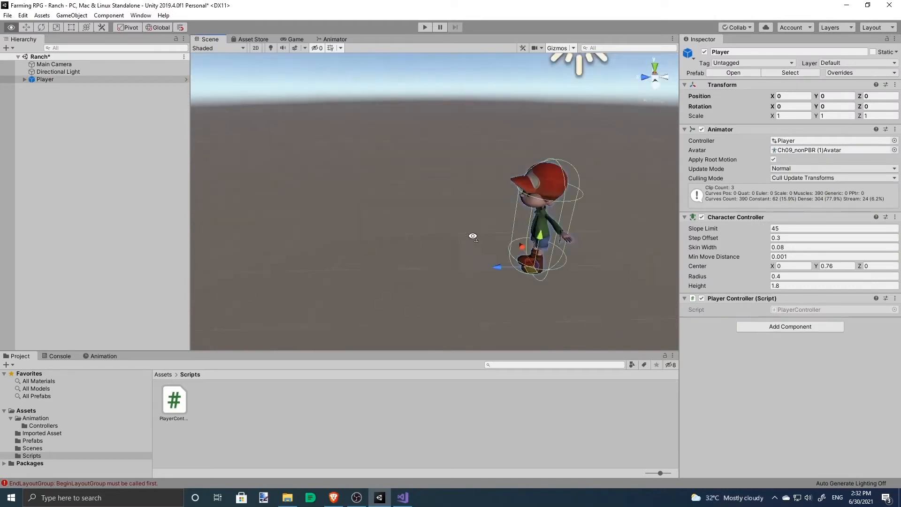
Step: Run the Ranch scene in play mode to check the Player, and stop it
{"action": "left_click_drag", "start_coordinate": [473, 235], "coordinate": [426, 226], "text": "alt"}
{"action": "key", "text": "s"}
{"action": "right_click_drag", "start_coordinate": [426, 226], "coordinate": [407, 246]}
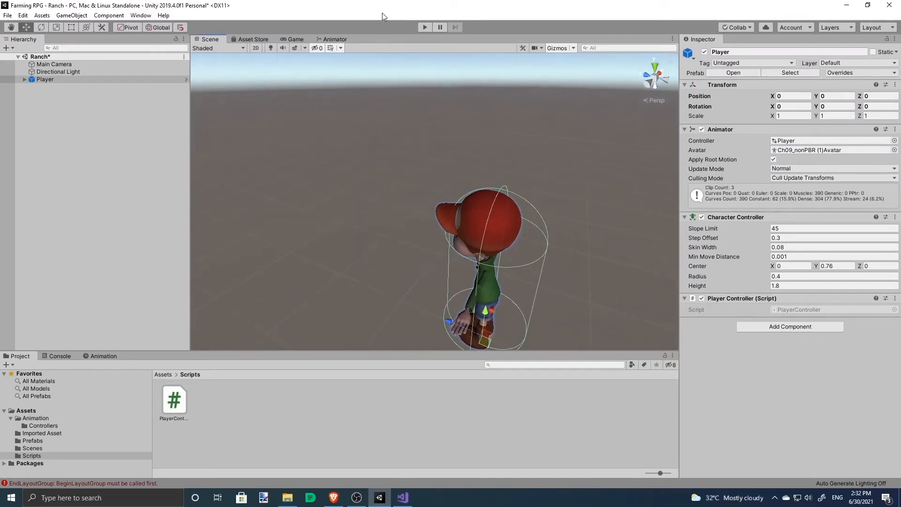
{"action": "left_click", "coordinate": [424, 27]}
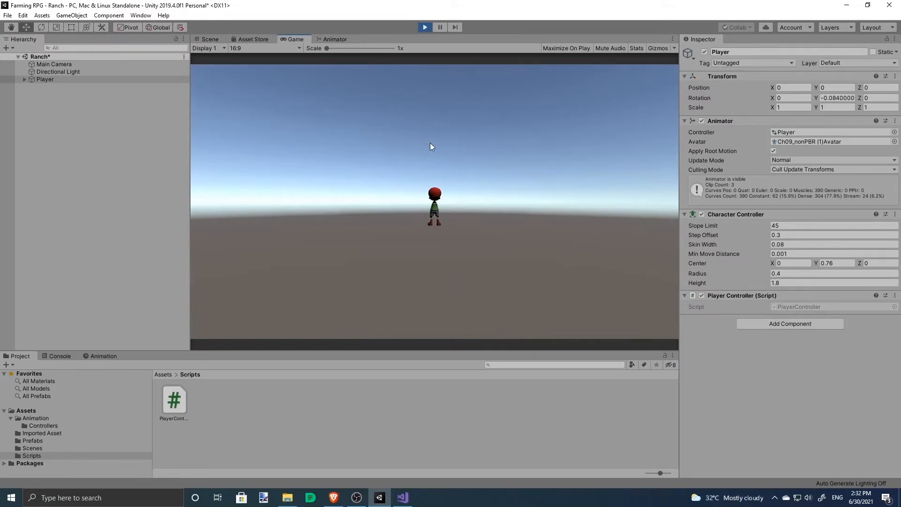
{"action": "left_click", "coordinate": [424, 27]}
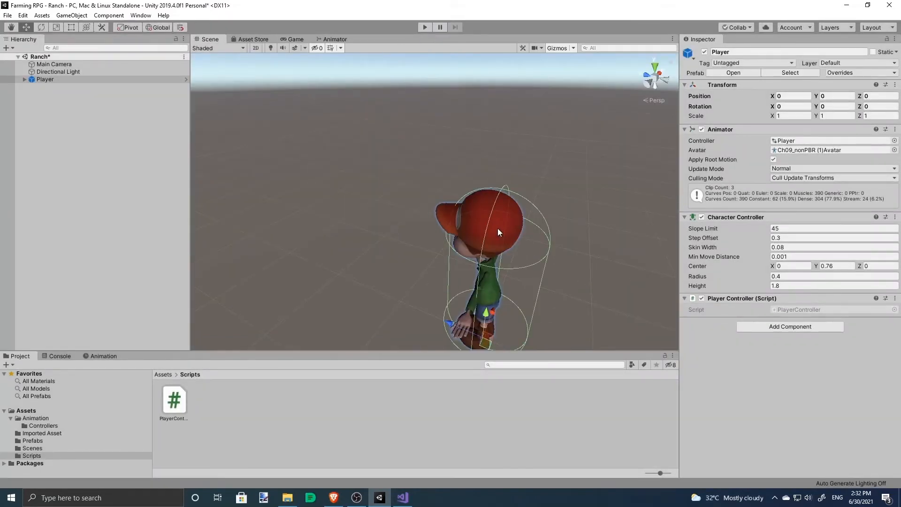
Step: Switch to Visual Studio and add an empty public void Move() method below Update in the PlayerController class
{"action": "key", "text": "alt+Tab"}
{"action": "left_click", "coordinate": [348, 219]}
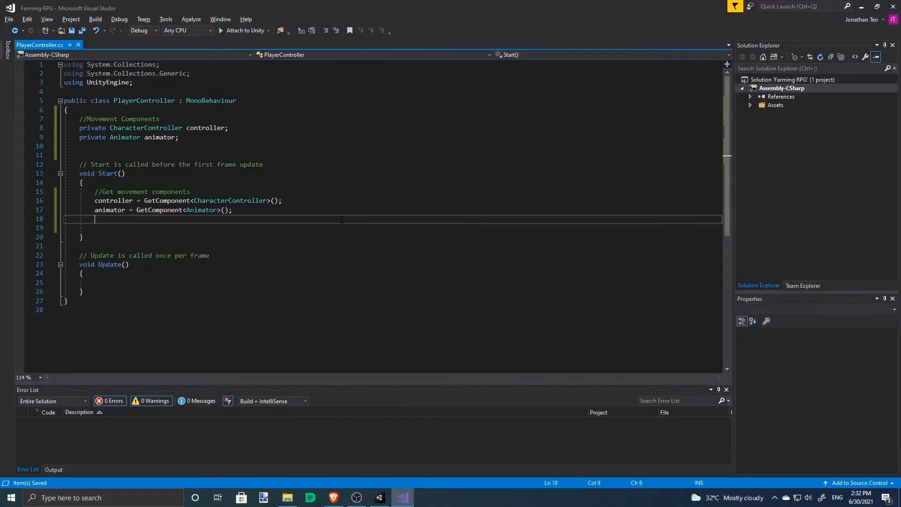
{"action": "left_click", "coordinate": [338, 256]}
{"action": "left_click", "coordinate": [337, 293]}
{"action": "left_click", "coordinate": [338, 283]}
{"action": "scroll", "coordinate": [368, 282], "scroll_direction": "down", "scroll_amount": 1}
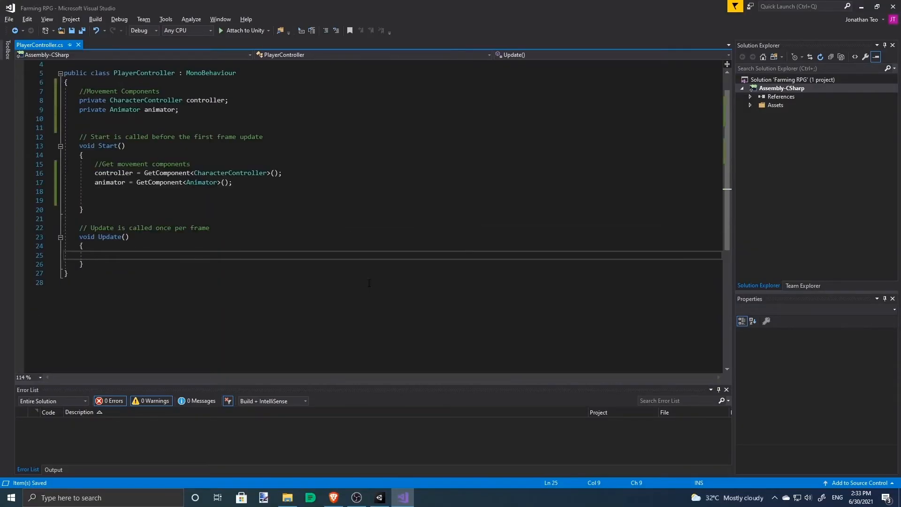
{"action": "left_click", "coordinate": [364, 275]}
{"action": "left_click", "coordinate": [227, 247]}
{"action": "left_click", "coordinate": [211, 257]}
{"action": "left_click", "coordinate": [200, 263]}
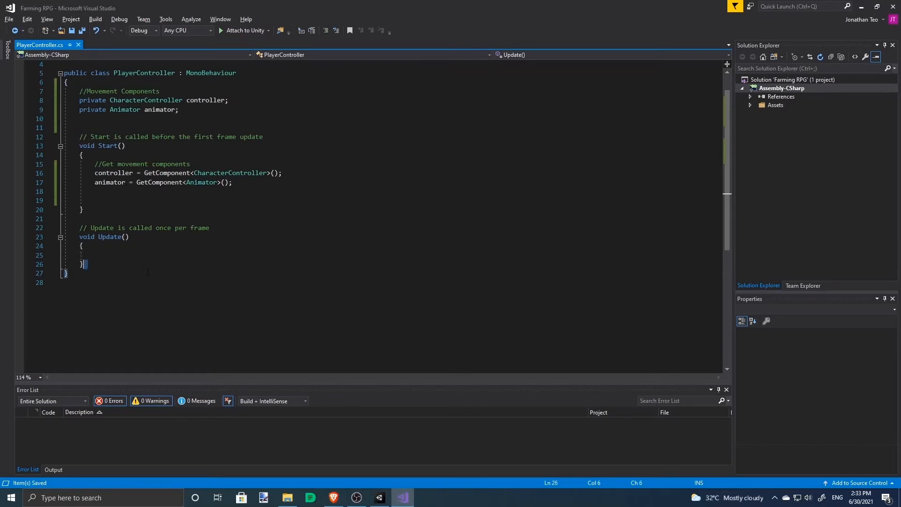
{"action": "key", "text": "Return"}
{"action": "key", "text": "Return"}
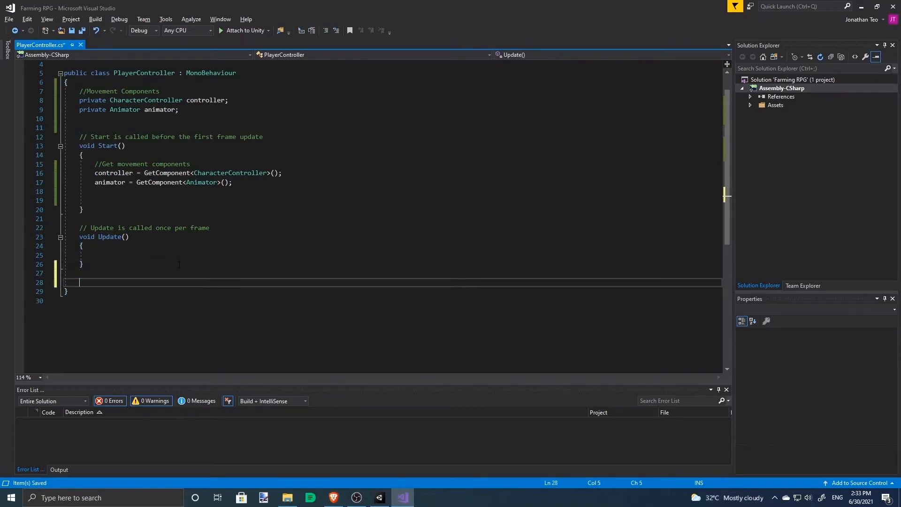
{"action": "type", "text": "public "}
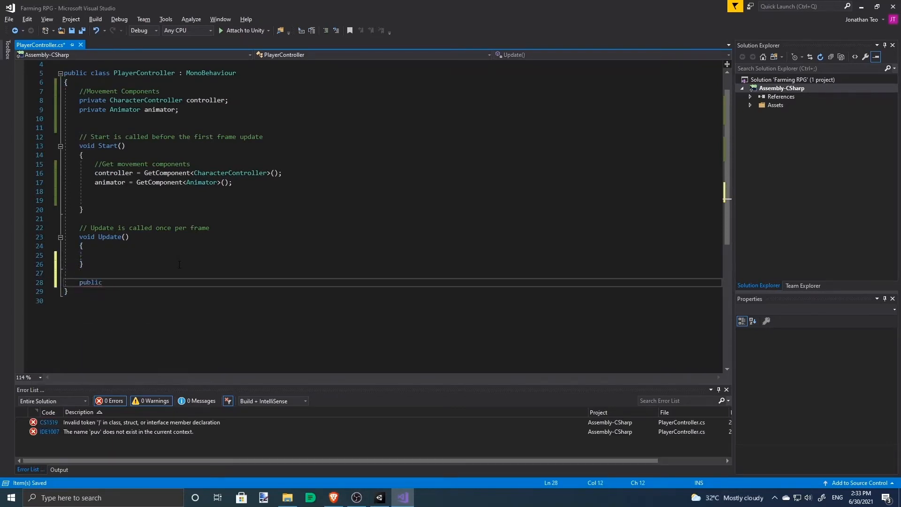
{"action": "type", "text": "void Move("}
{"action": "key", "text": "ctrl+z"}
{"action": "type", "text": ")"}
{"action": "key", "text": "Return"}
{"action": "type", "text": "{"}
{"action": "key", "text": "Return"}
{"action": "key", "text": "Up"}
{"action": "key", "text": "Up"}
{"action": "key", "text": "Up"}
{"action": "key", "text": "Return"}
{"action": "type", "text": "//"}
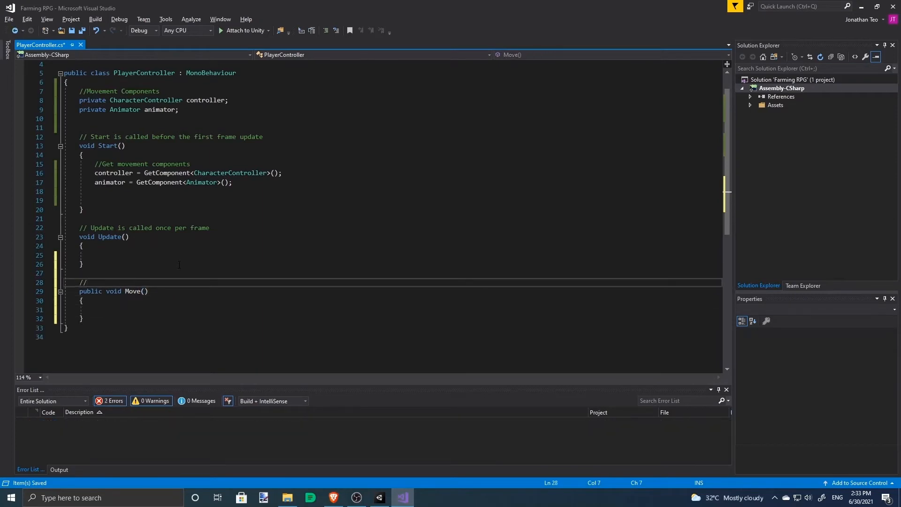
{"action": "key", "text": "ctrl+backslash"}
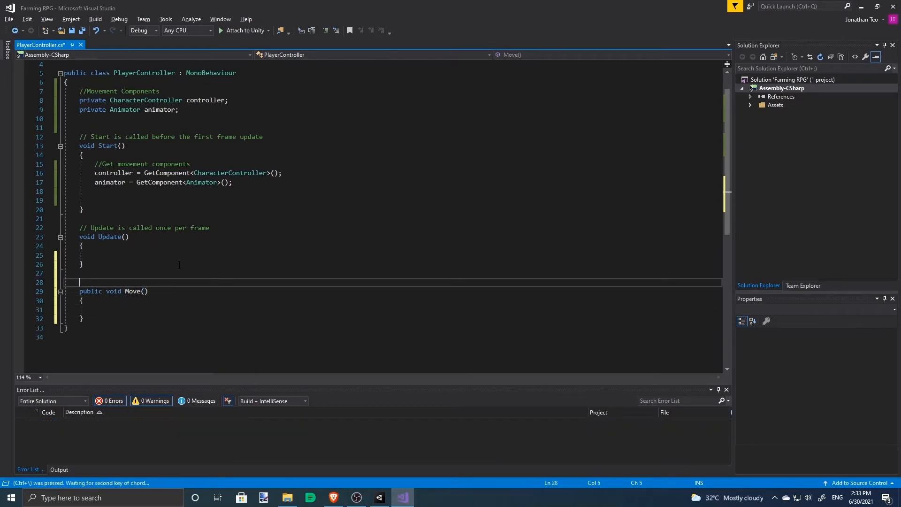
{"action": "key", "text": "Up"}
{"action": "key", "text": "BackSpace"}
{"action": "key", "text": "BackSpace"}
Step: Call Move(); inside the Update method
{"action": "key", "text": "Up"}
{"action": "key", "text": "Up"}
{"action": "key", "text": "Up"}
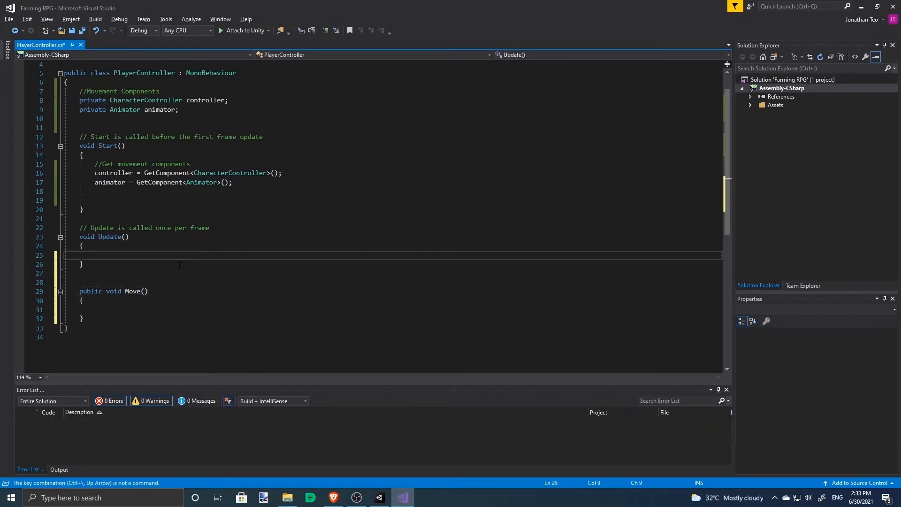
{"action": "type", "text": "Move()"}
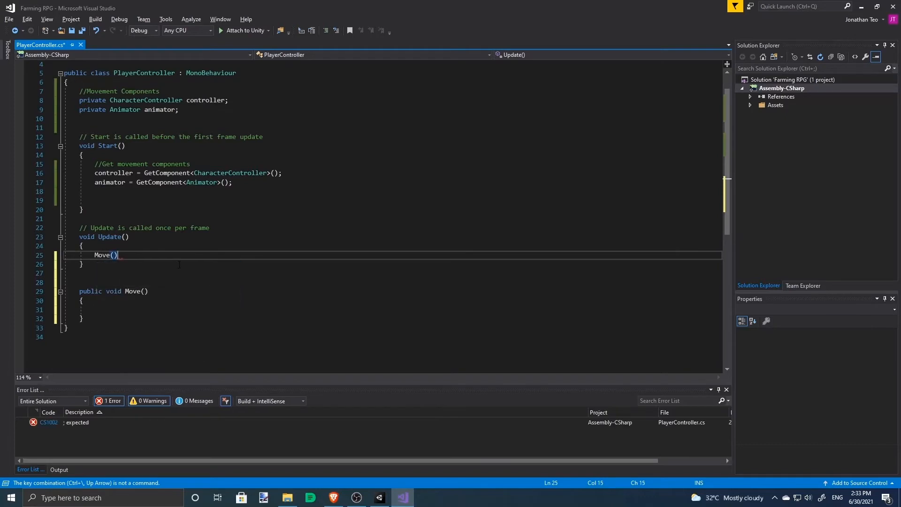
{"action": "type", "text": ";"}
Step: Add the comment "//Runs the function that handles all movement" above the Move() call in Update and save the script
{"action": "key", "text": "Up"}
{"action": "key", "text": "Return"}
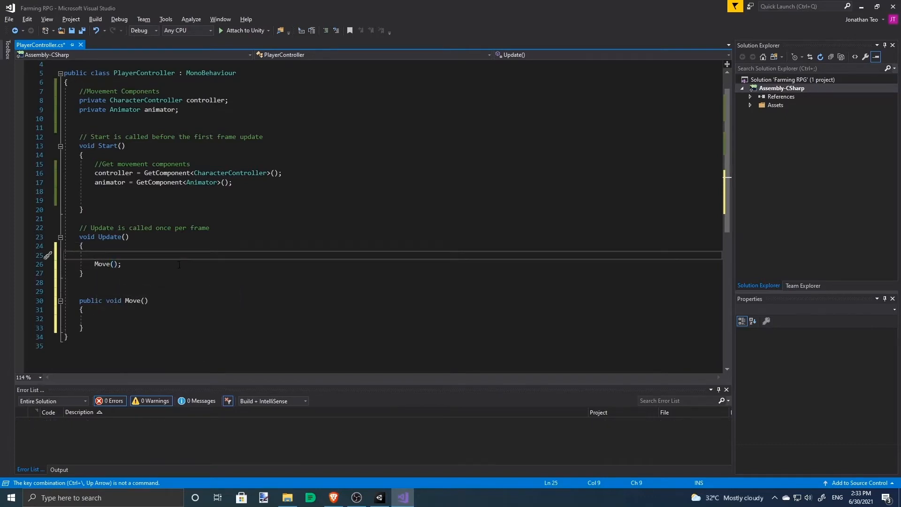
{"action": "type", "text": "//Runs the function that handles all movement"}
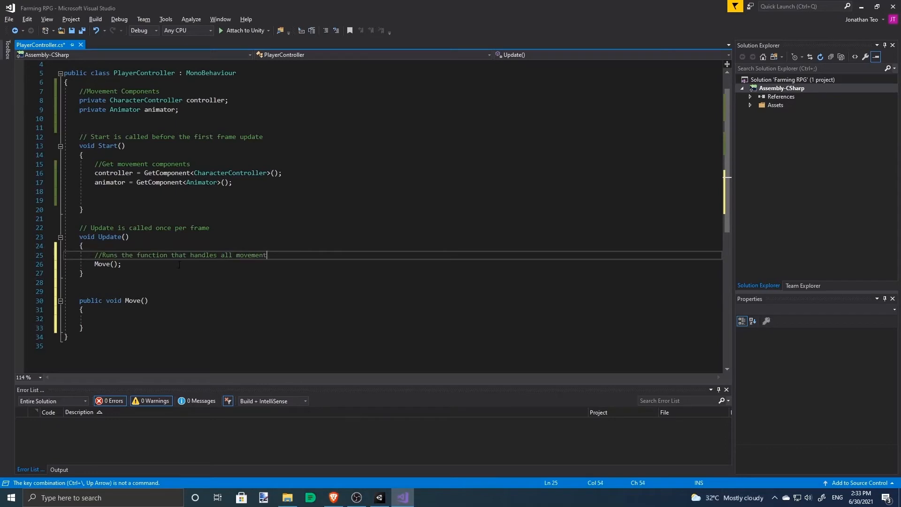
{"action": "scroll", "coordinate": [179, 265], "scroll_direction": "down", "scroll_amount": 1}
{"action": "left_click", "coordinate": [288, 292]}
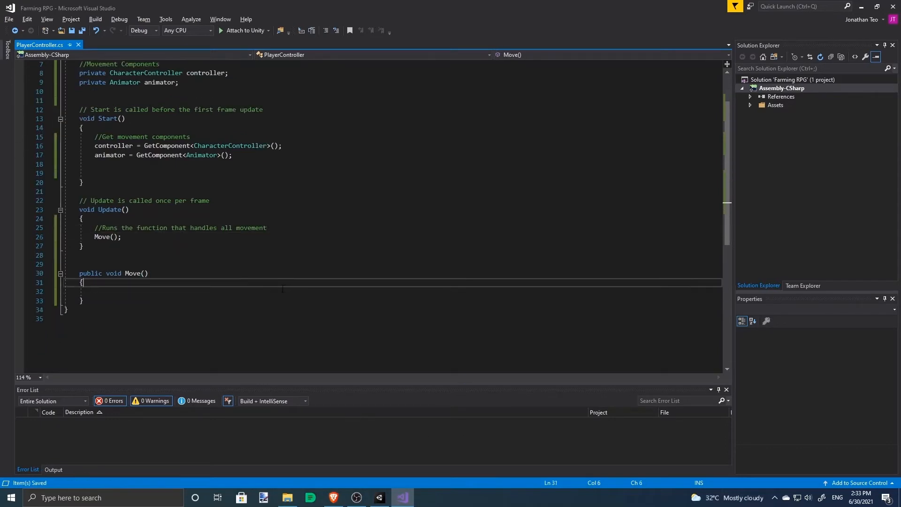
{"action": "key", "text": "ctrl+s"}
Step: Switch to Unity and open the Input Manager in the Project Settings
{"action": "left_click", "coordinate": [381, 496]}
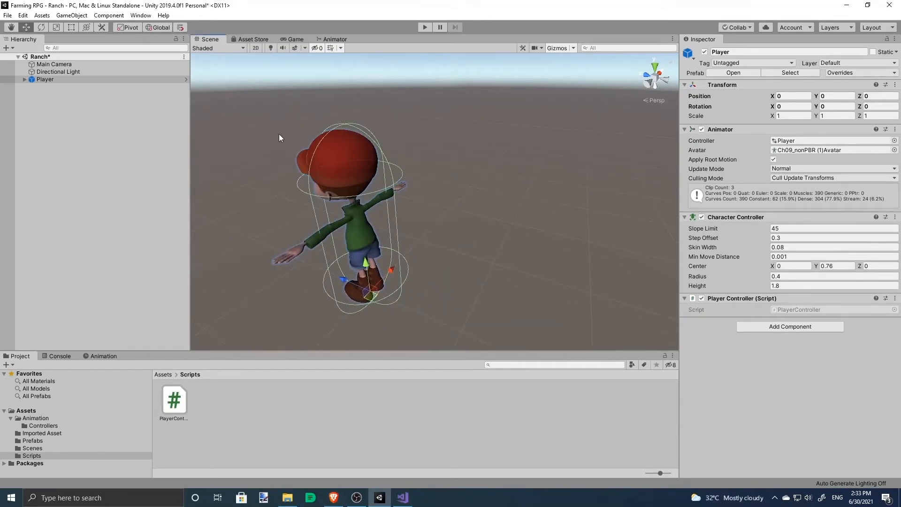
{"action": "left_click", "coordinate": [10, 17]}
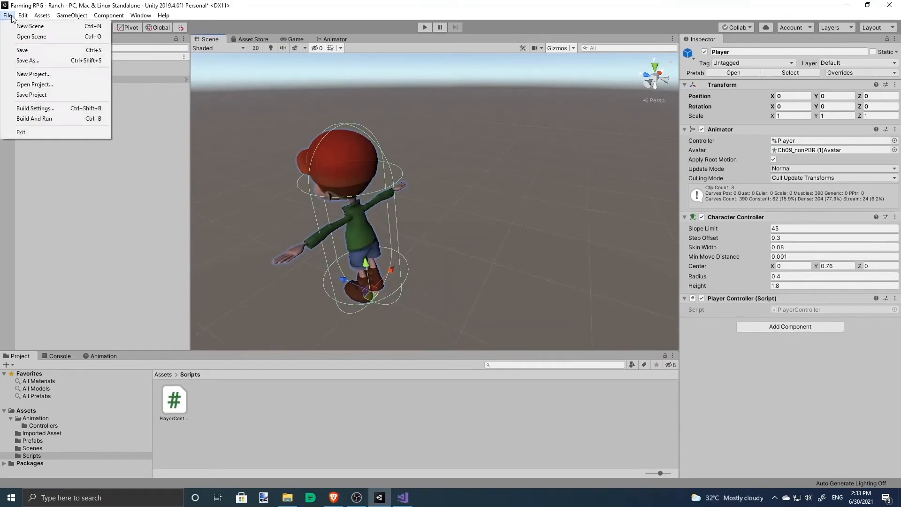
{"action": "mouse_move", "coordinate": [30, 18]}
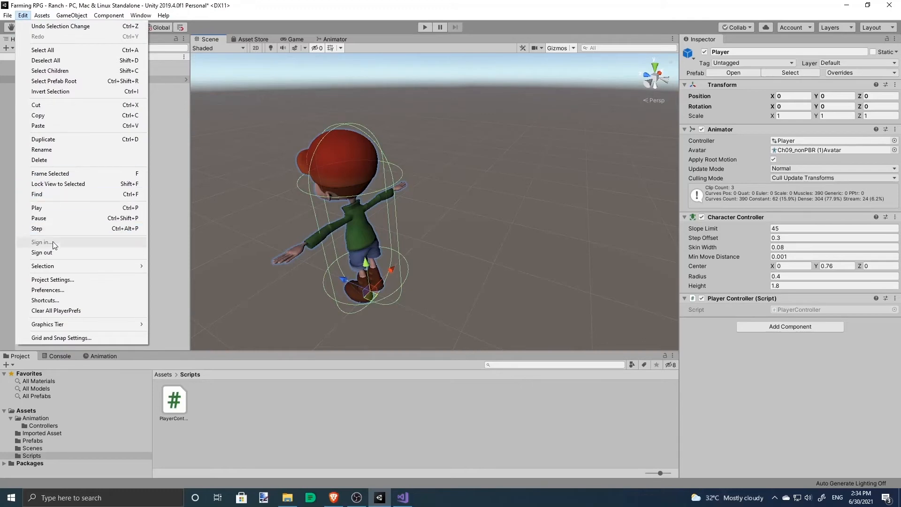
{"action": "left_click", "coordinate": [68, 280]}
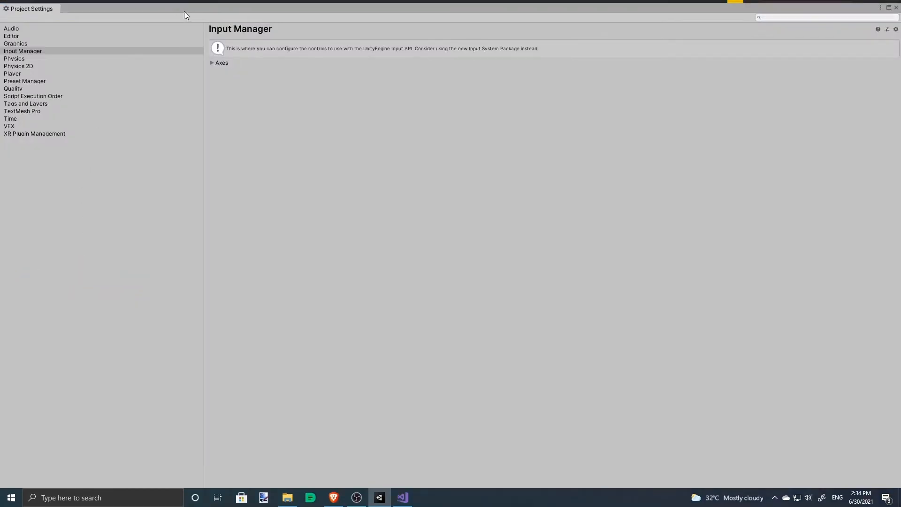
{"action": "double_click", "coordinate": [184, 11]}
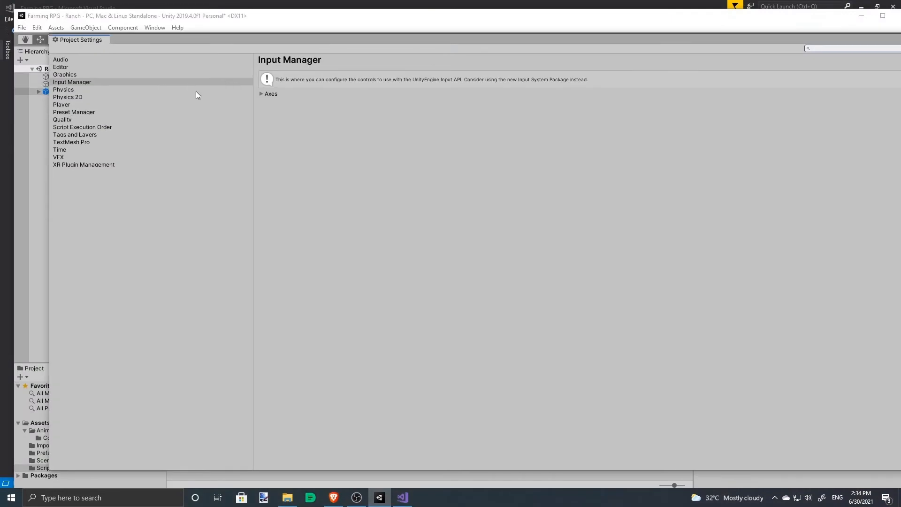
{"action": "left_click", "coordinate": [188, 83]}
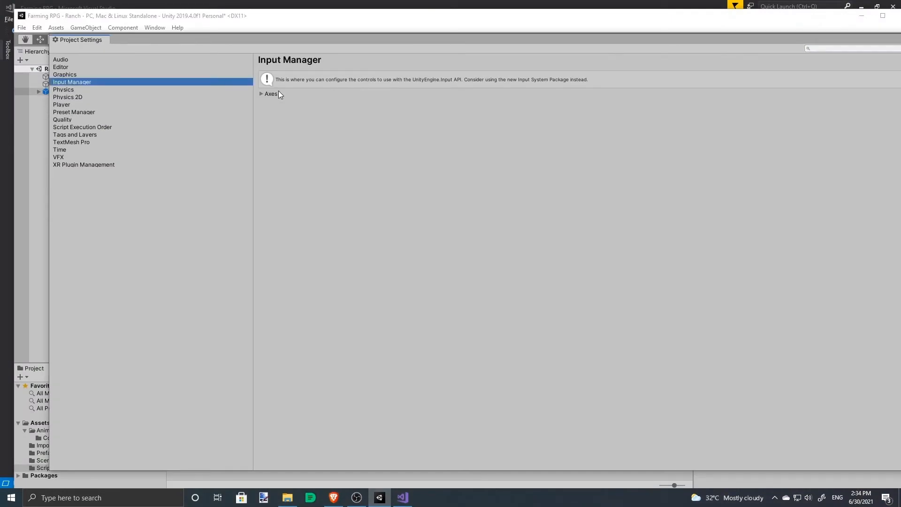
Step: Expand the Axes list and examine the button mappings of the Horizontal and Vertical axes
{"action": "left_click", "coordinate": [262, 94]}
{"action": "left_click", "coordinate": [284, 112]}
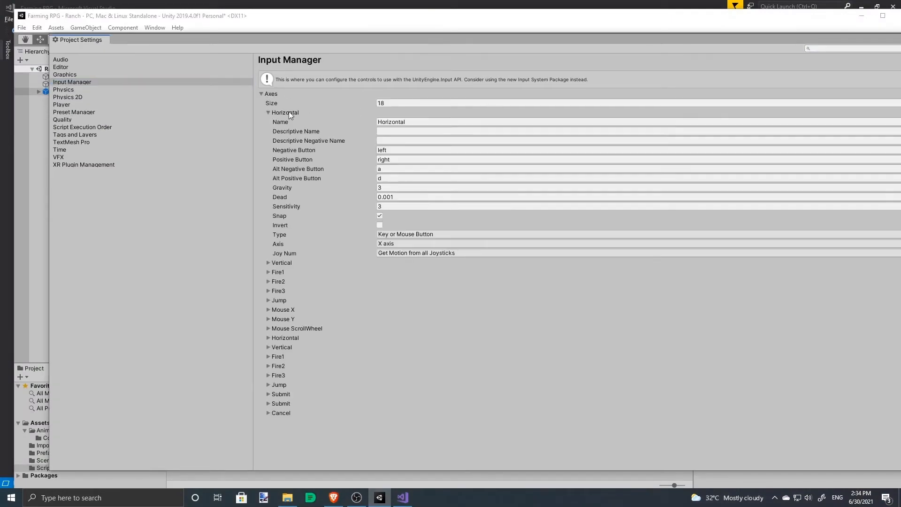
{"action": "left_click", "coordinate": [272, 263]}
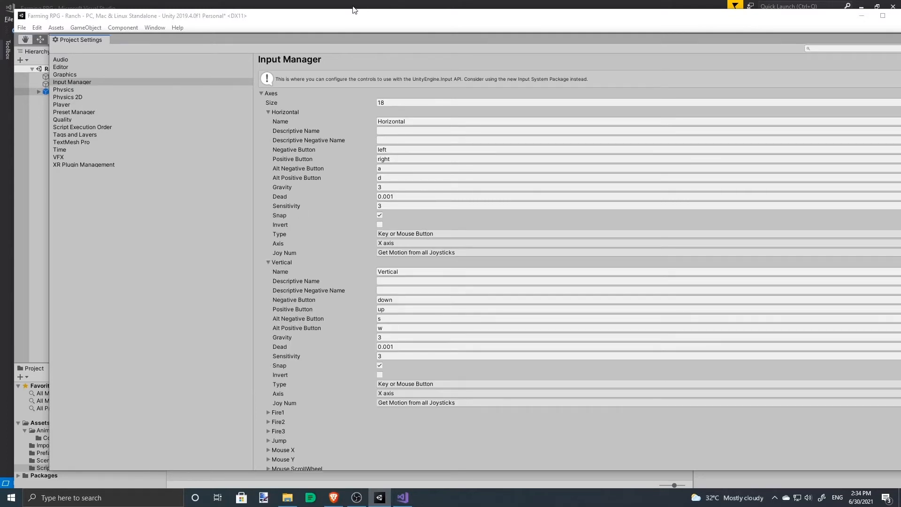
{"action": "double_click", "coordinate": [140, 16]}
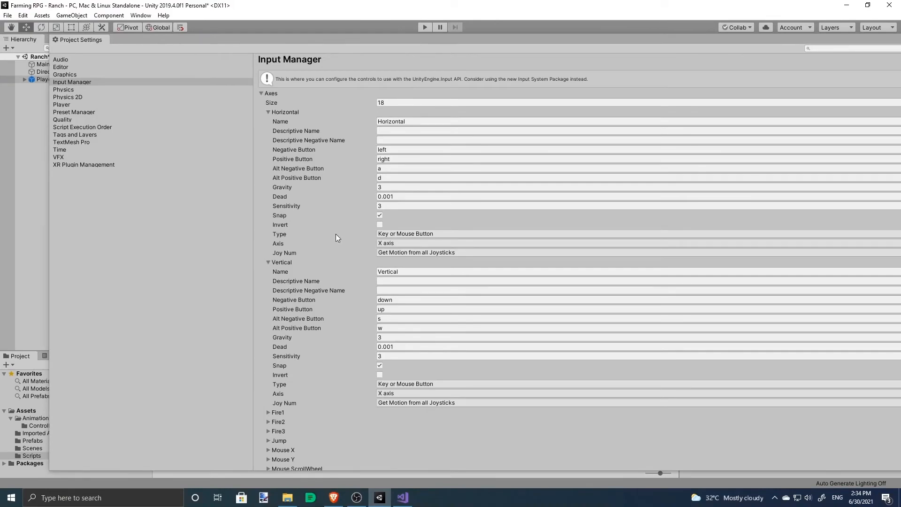
Step: Switch to Visual Studio and, in Move, declare floats horizontal and vertical, assigned from Input.GetAxisRaw("Horizontal") and Input.GetAxisRaw("Vertical")
{"action": "left_click", "coordinate": [402, 496]}
{"action": "left_click", "coordinate": [243, 202]}
{"action": "left_click", "coordinate": [243, 164]}
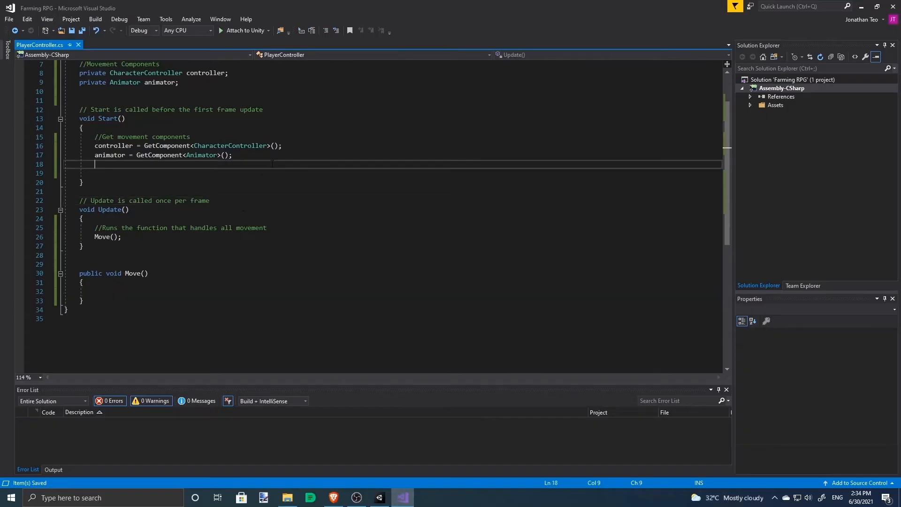
{"action": "left_click", "coordinate": [243, 255]}
{"action": "left_click", "coordinate": [244, 310]}
{"action": "left_click", "coordinate": [243, 284]}
{"action": "left_click", "coordinate": [243, 292]}
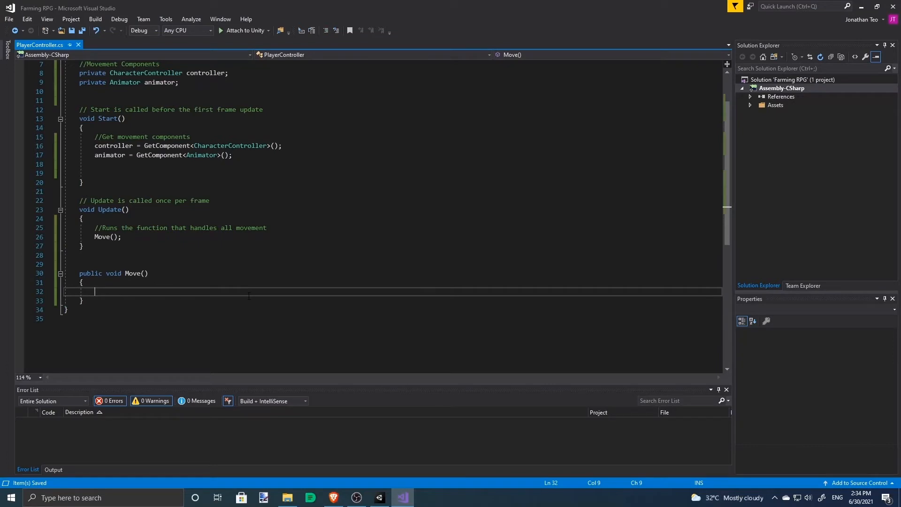
{"action": "type", "text": "float hor"}
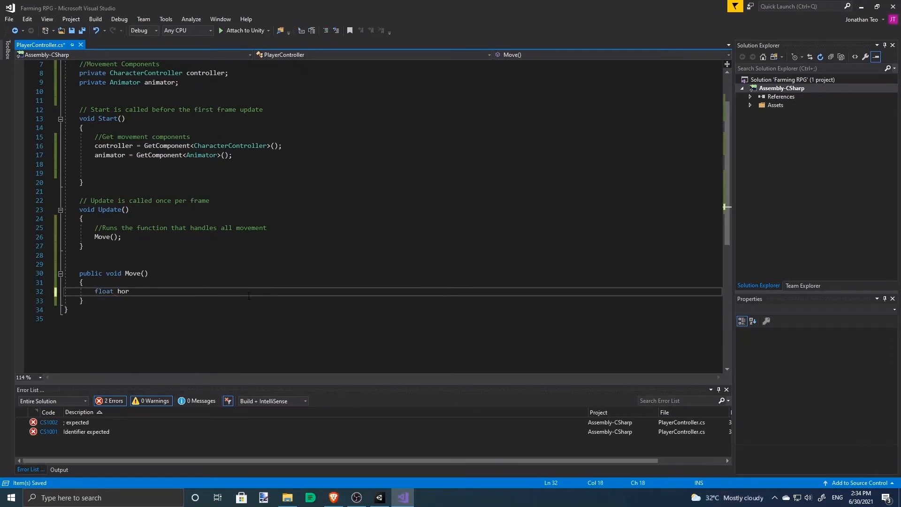
{"action": "type", "text": "izonta"}
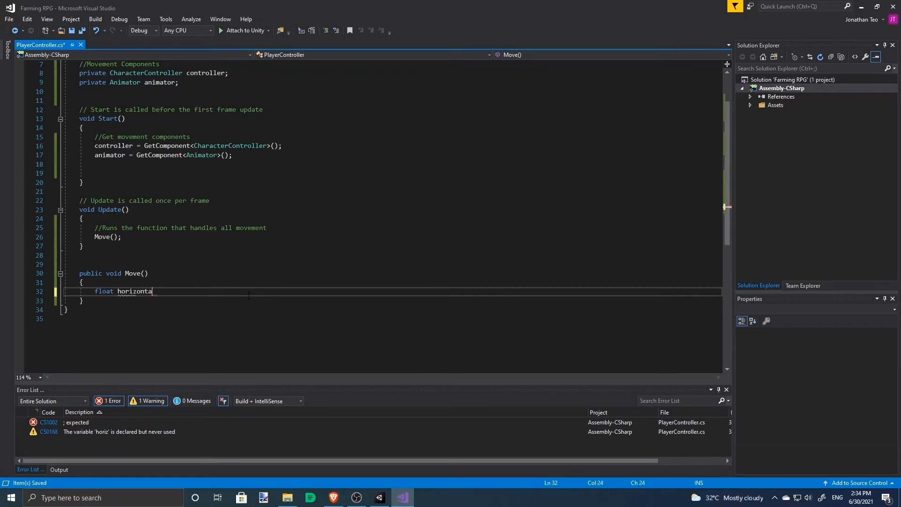
{"action": "type", "text": "l = Input.GetAxisRaw(\"Horizontal\")"}
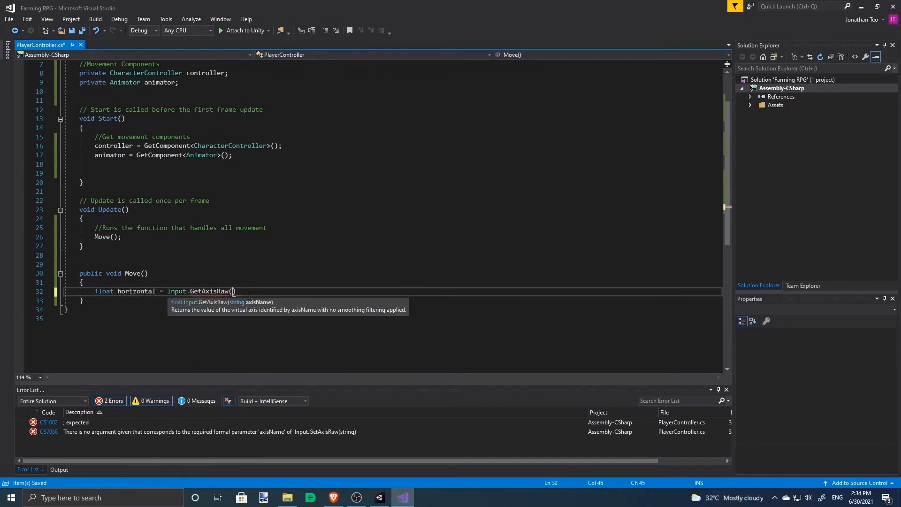
{"action": "type", "text": ";"}
{"action": "key", "text": "Return"}
{"action": "type", "text": "float vertical = Input.GetAxisRaw(\"Vertical\");"}
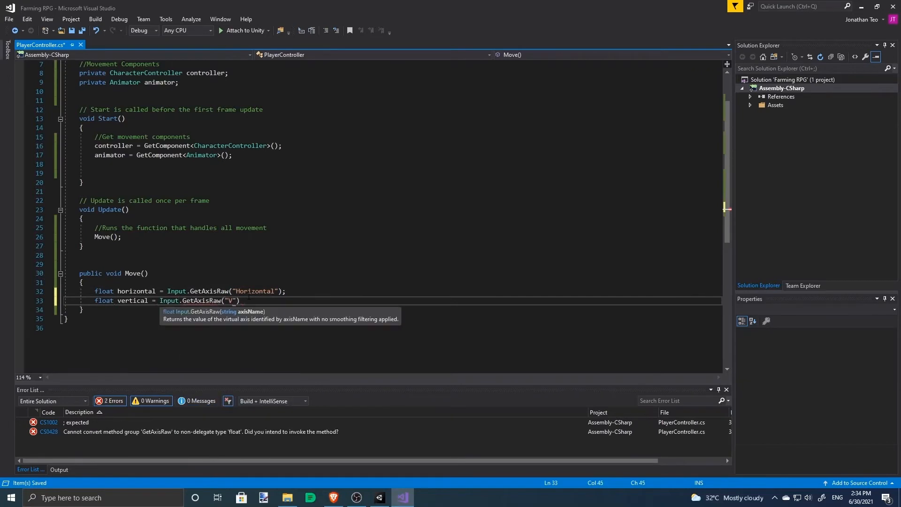
Step: Complete the vertical variable in Move() with Input.GetAxisRaw("Vertical"), add blank lines below it and save the script
{"action": "key", "text": "Return"}
{"action": "key", "text": "Return"}
{"action": "key", "text": "ctrl+s"}
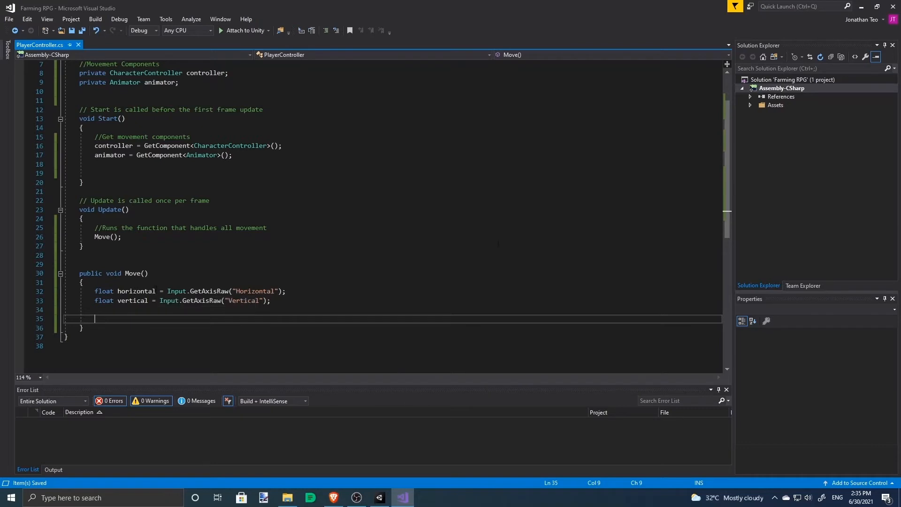
{"action": "left_click_drag", "start_coordinate": [143, 291], "coordinate": [287, 291]}
{"action": "left_click", "coordinate": [296, 291]}
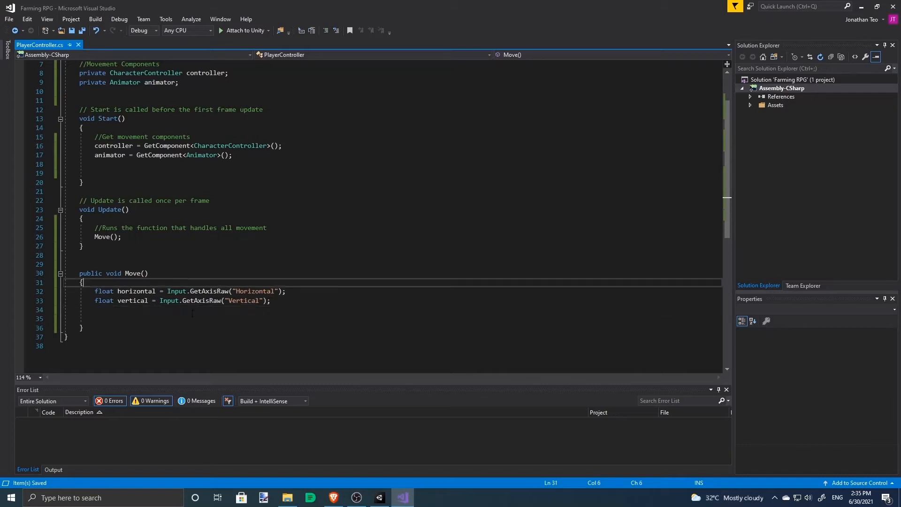
{"action": "left_click", "coordinate": [133, 300]}
{"action": "left_click", "coordinate": [145, 309]}
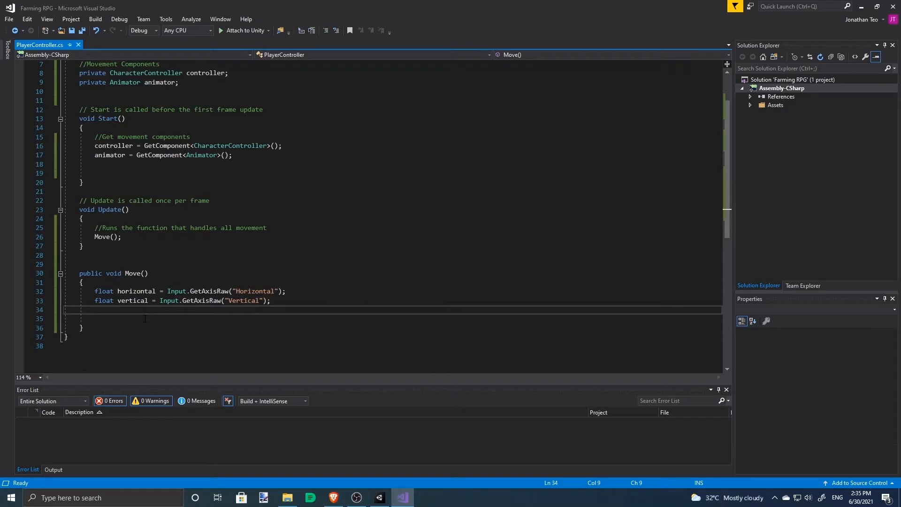
Step: Add the comment "//Get the horizontal and vertical inputs as a number" above the two float declarations in Move() and save
{"action": "key", "text": "Return"}
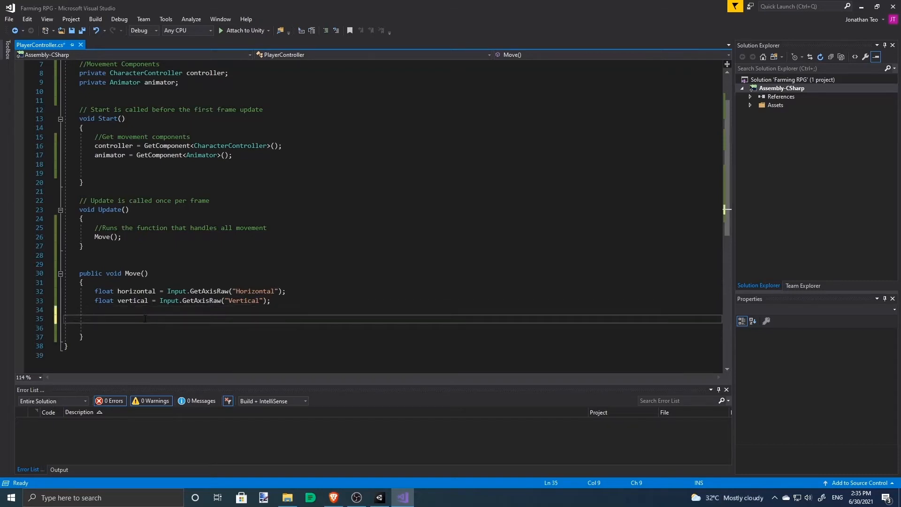
{"action": "left_click", "coordinate": [146, 283]}
{"action": "key", "text": "Return"}
{"action": "type", "text": "//Get the horizontal and vertical inputs as a number"}
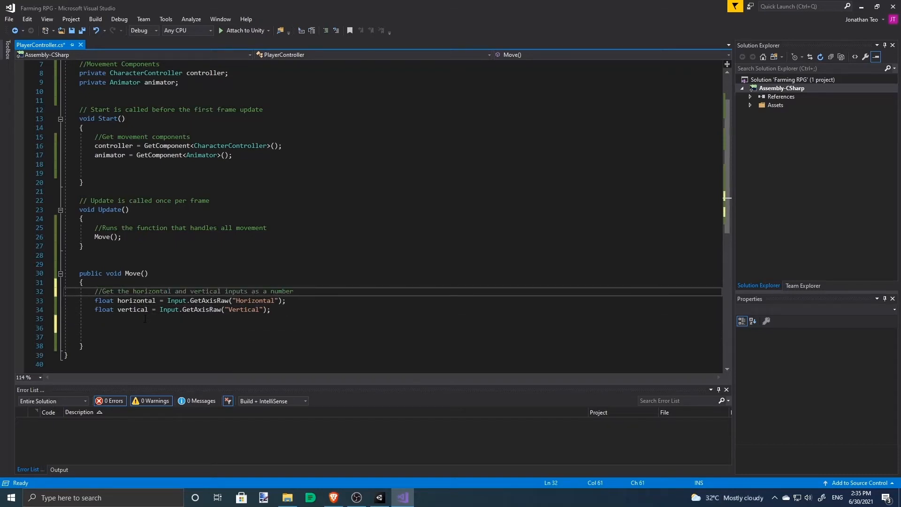
{"action": "key", "text": "ctrl+s"}
Step: Below the inputs, add the comment "//Direction in a normalised vector" and declare Vector3 dir = new Vector3(horizontal, 0f, vertical).normalized;
{"action": "left_click", "coordinate": [415, 308]}
{"action": "key", "text": "Return"}
{"action": "key", "text": "Return"}
{"action": "type", "text": "//Direction in a normalised vector"}
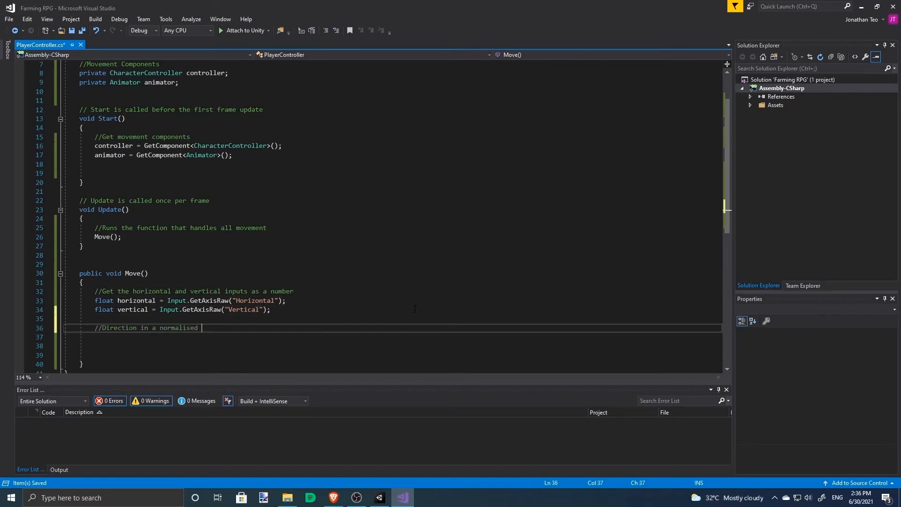
{"action": "key", "text": "Return"}
{"action": "key", "text": "Return"}
{"action": "key", "text": "Up"}
{"action": "type", "text": "Vector3 dir = new Vec"}
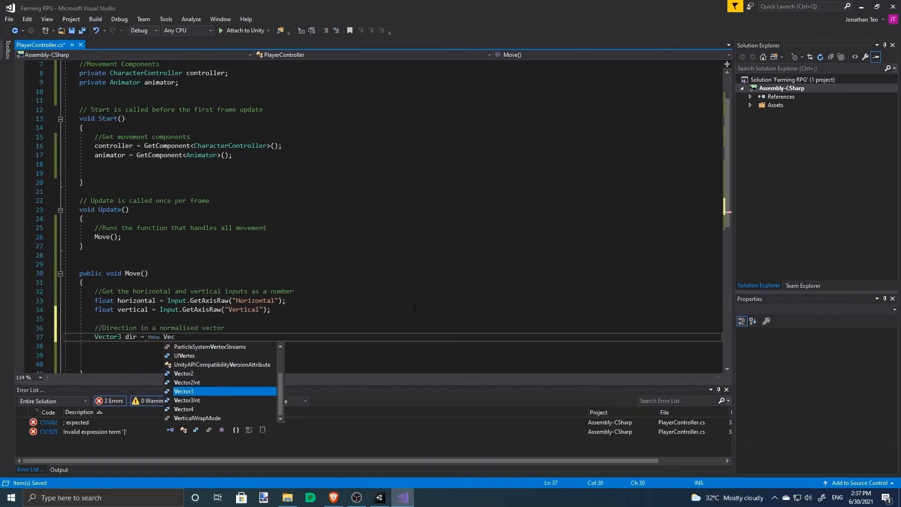
{"action": "type", "text": "tor3(horizontal, 0f, vertical).normalized;"}
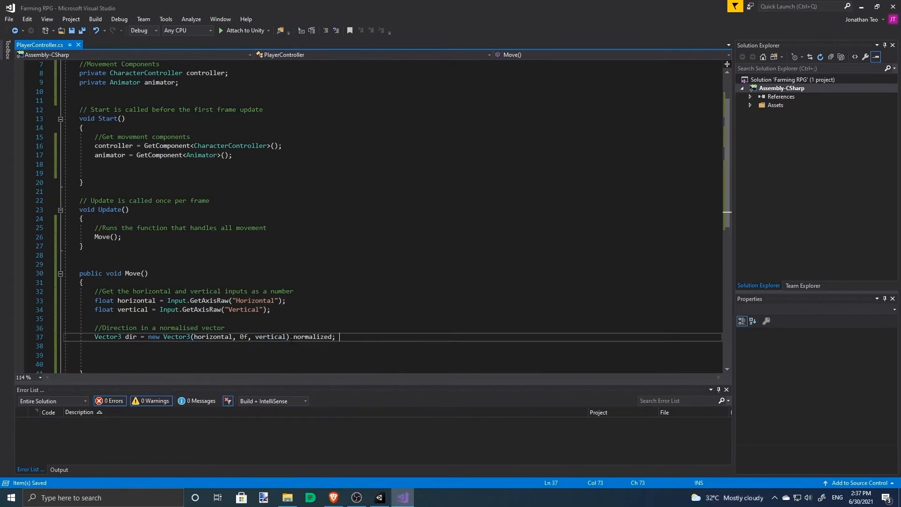
{"action": "left_click_drag", "start_coordinate": [339, 338], "coordinate": [328, 337]}
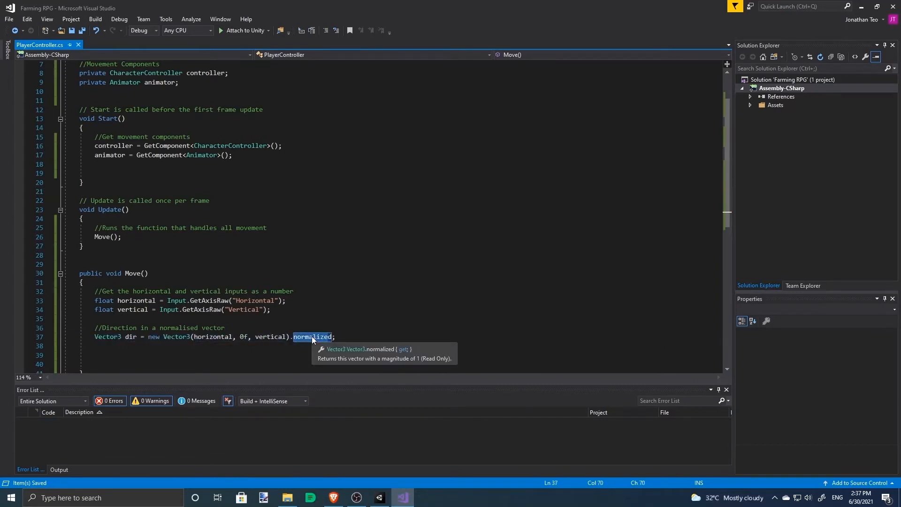
{"action": "left_click", "coordinate": [312, 336]}
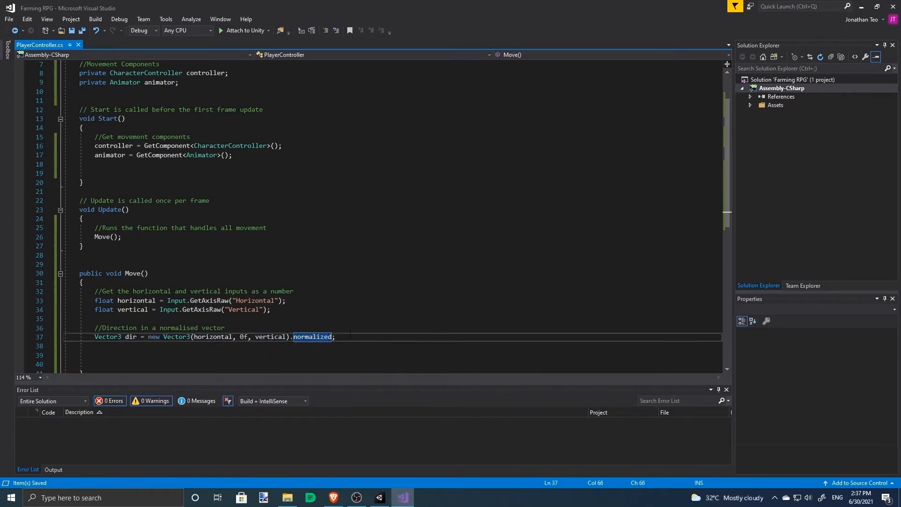
Step: Add the comment "//Check if there is movement" below the dir declaration, separated by a blank line
{"action": "left_click", "coordinate": [383, 336]}
{"action": "key", "text": "Return"}
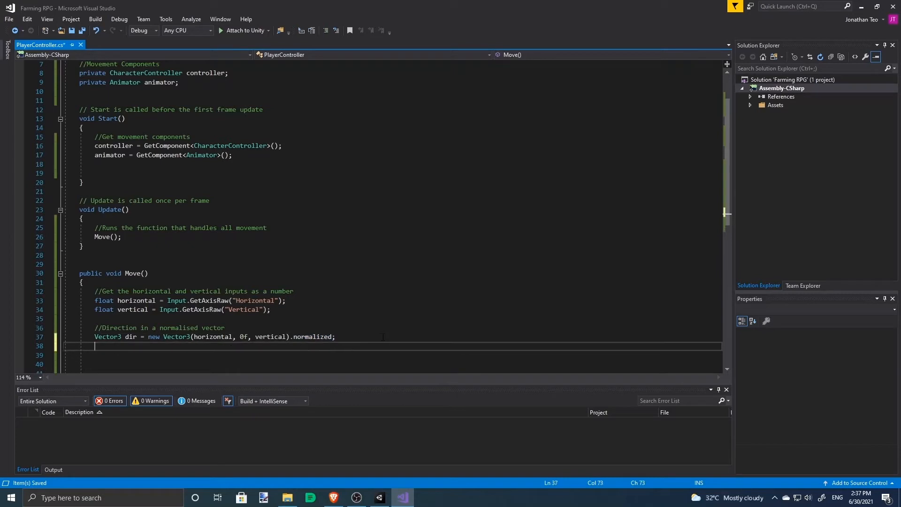
{"action": "scroll", "coordinate": [394, 333], "scroll_direction": "down", "scroll_amount": 2}
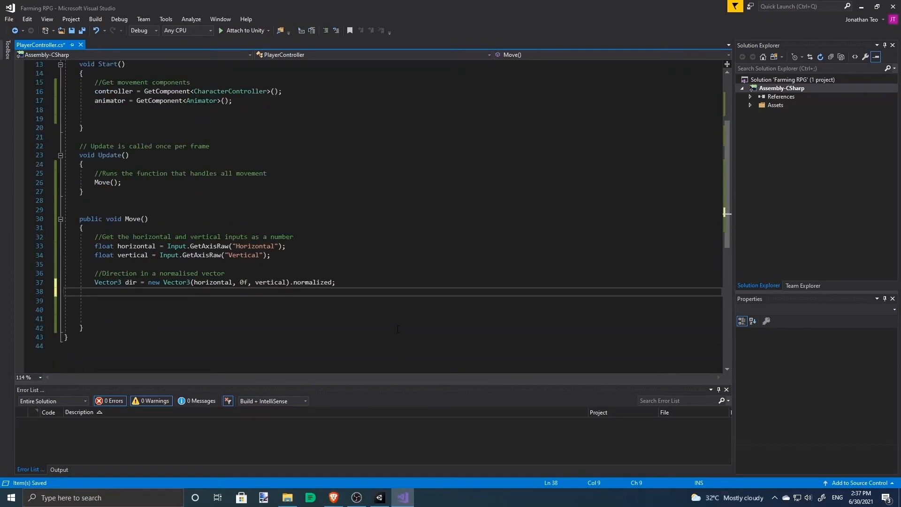
{"action": "key", "text": "Return"}
{"action": "type", "text": "//"}
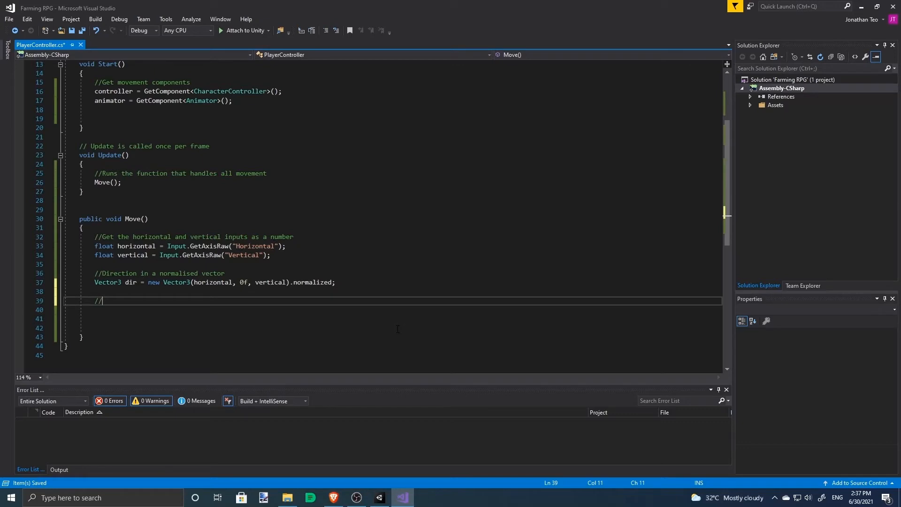
{"action": "type", "text": "Check if there is movement"}
{"action": "key", "text": "Return"}
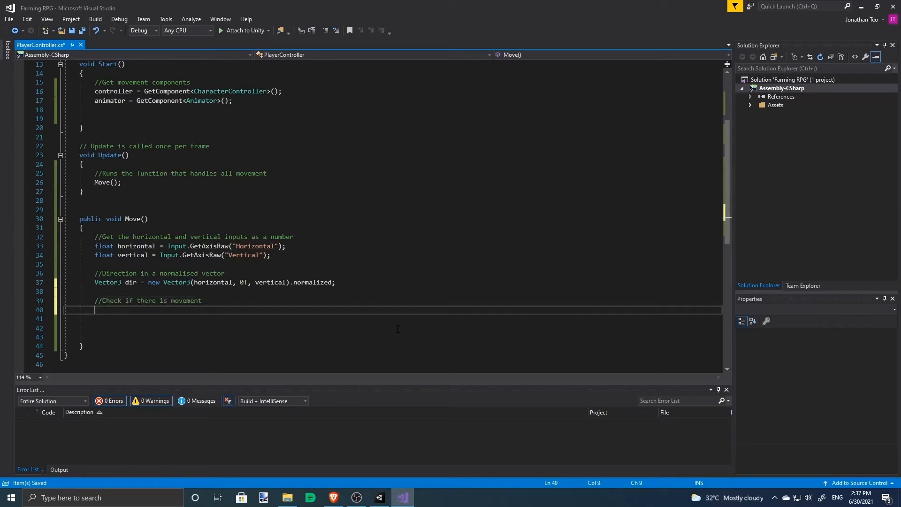
Step: Add an if block with the condition dir.magnitude >= 0.1f under the movement comment and save the script
{"action": "type", "text": "if(dir"}
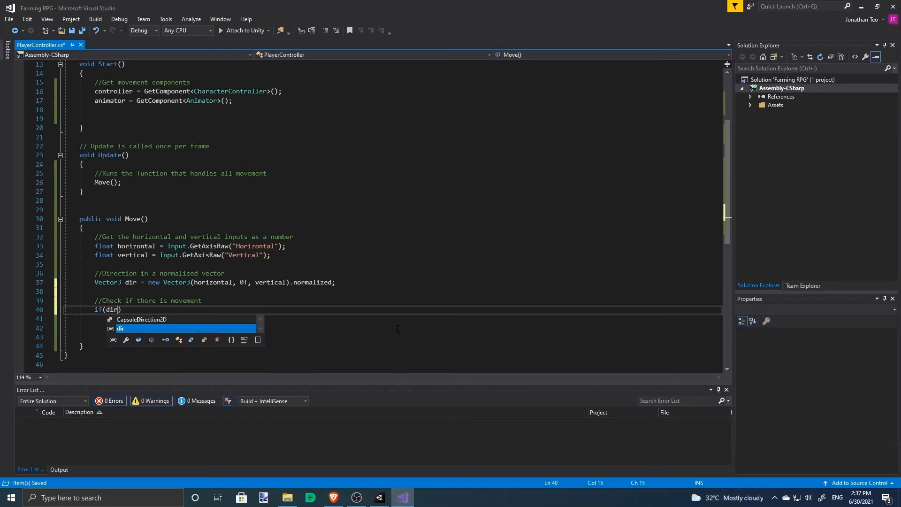
{"action": "type", "text": ".magnitude "}
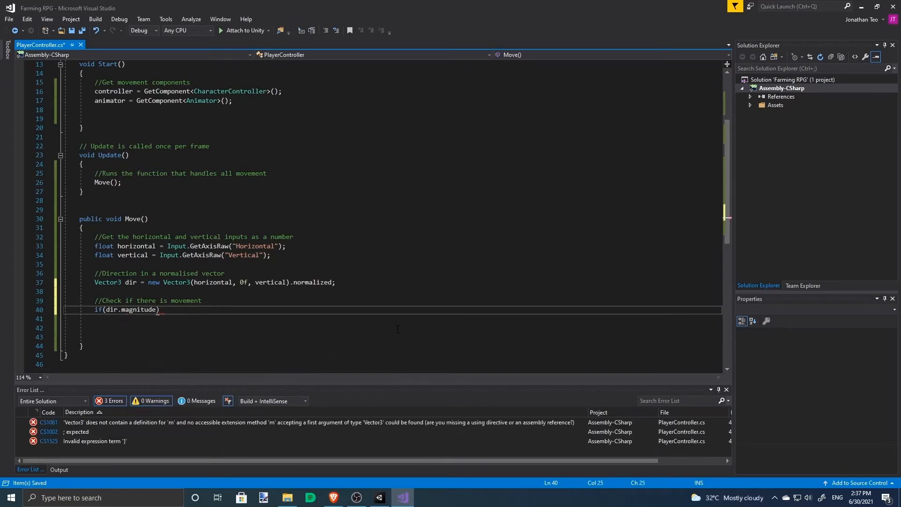
{"action": "type", "text": ">"}
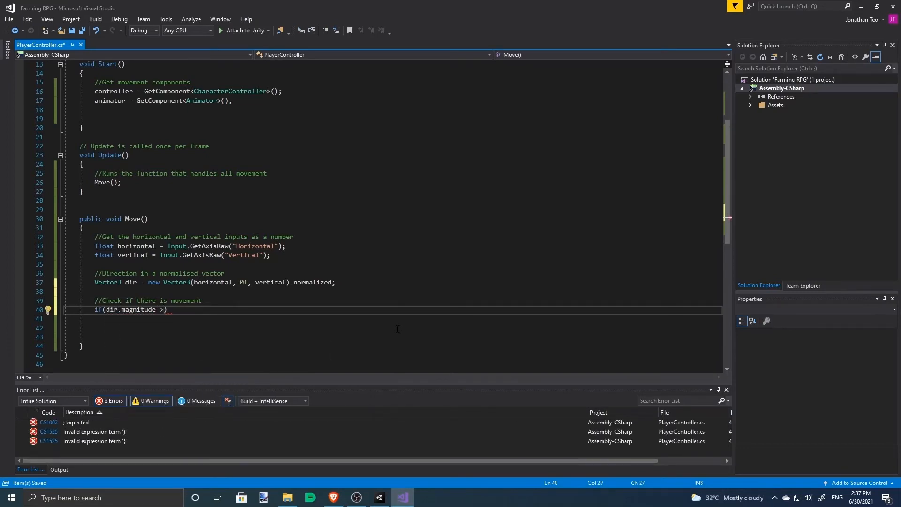
{"action": "type", "text": "= 0.1f"}
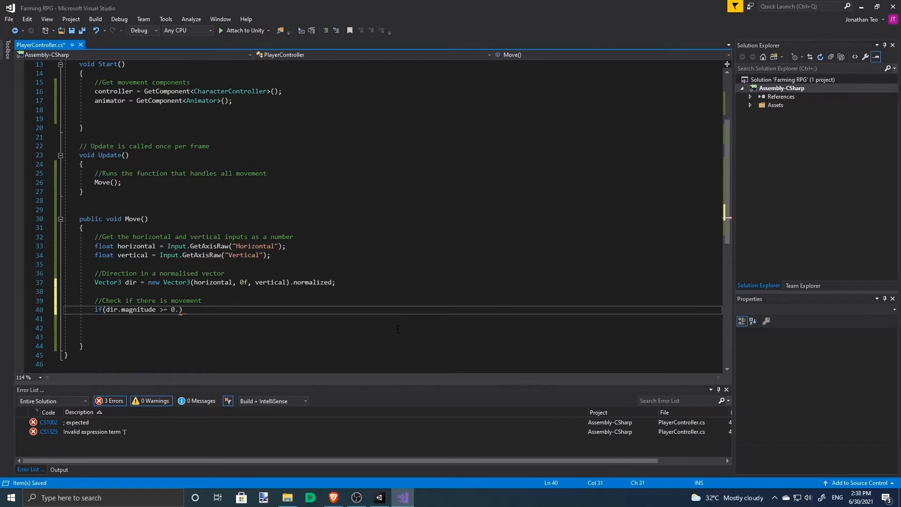
{"action": "type", "text": "{"}
{"action": "key", "text": "Return"}
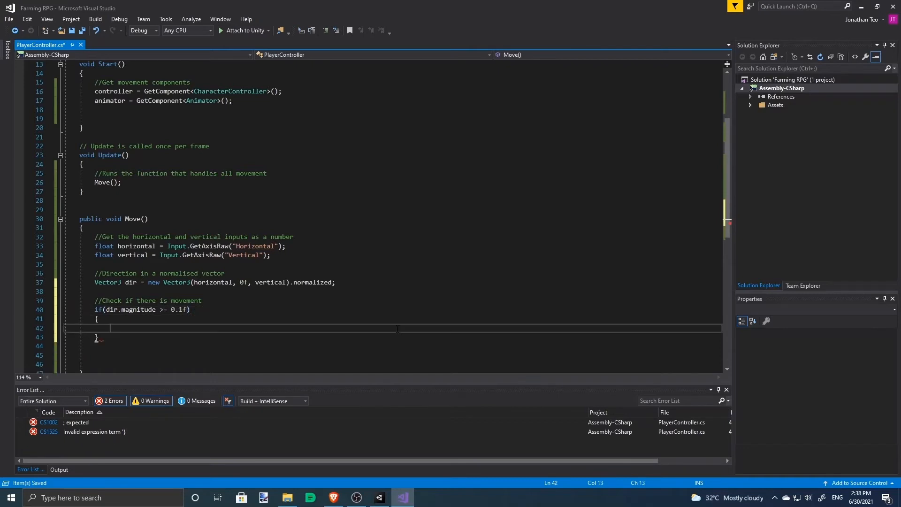
{"action": "key", "text": "ctrl+s"}
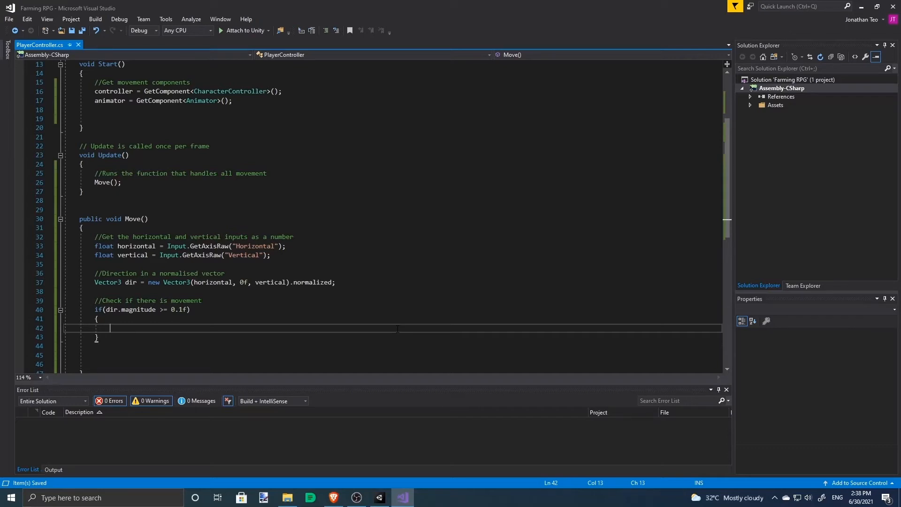
Step: Inside the if block, add the comments "//Look towards that direction" and "//Move" separated by a blank line, and save
{"action": "type", "text": "//Look towards that dire"}
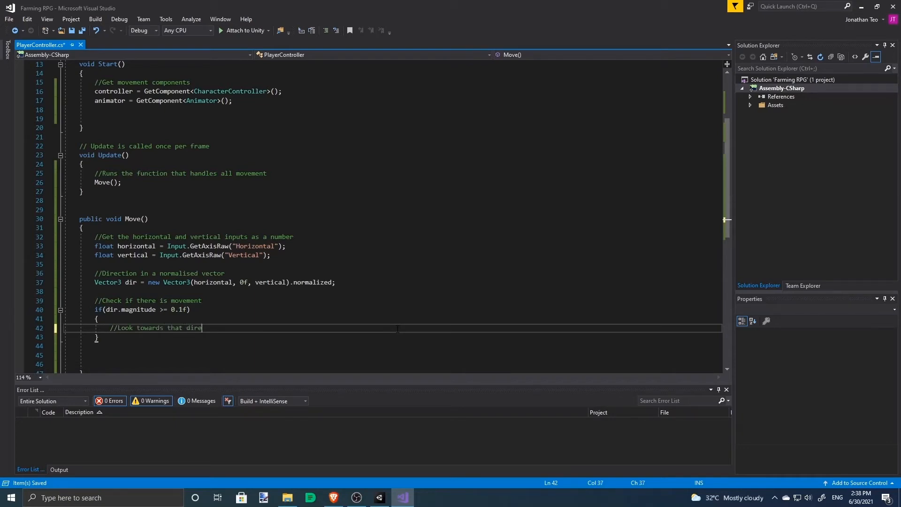
{"action": "type", "text": "ction"}
{"action": "key", "text": "Return"}
{"action": "key", "text": "Return"}
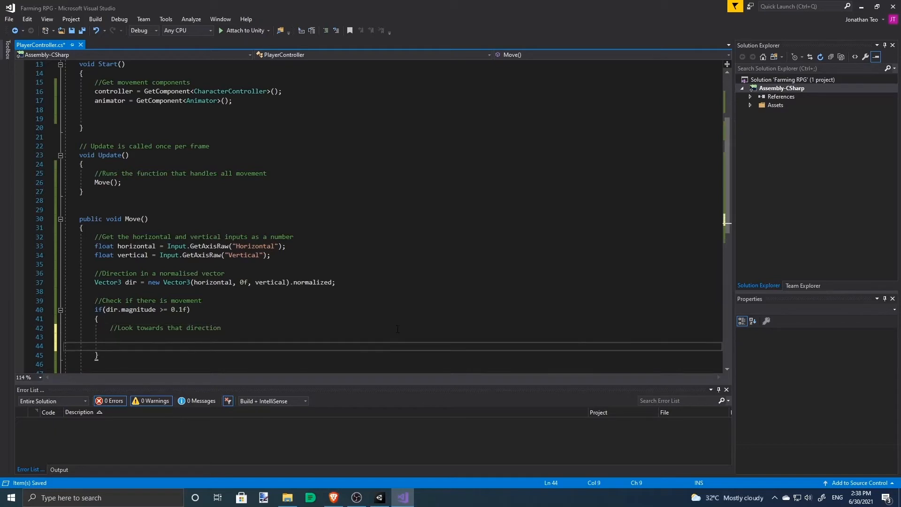
{"action": "key", "text": "Tab"}
{"action": "type", "text": "//Move"}
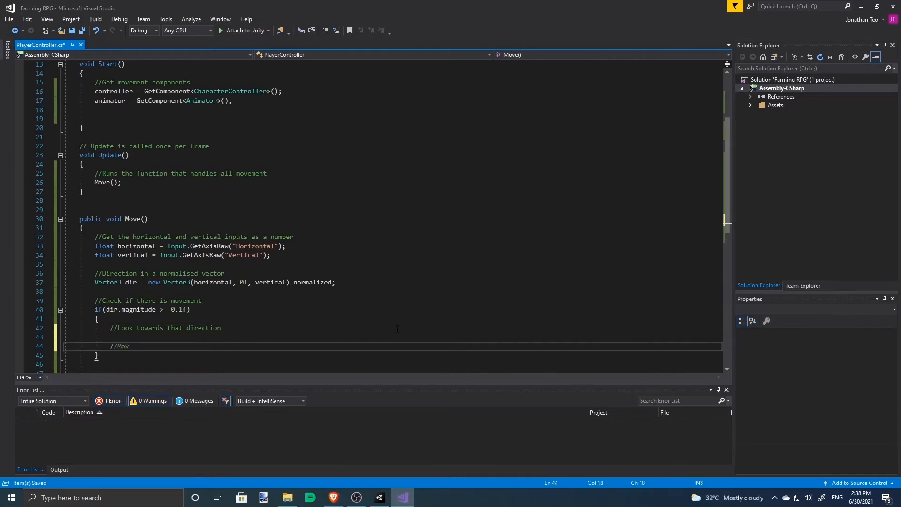
{"action": "key", "text": "ctrl+s"}
Step: Under the look-direction comment, write transform.rotation = Quaternion.LookRotation(dir); keep a blank line before "//Move" and save the script
{"action": "key", "text": "Up"}
{"action": "key", "text": "Return"}
{"action": "key", "text": "Up"}
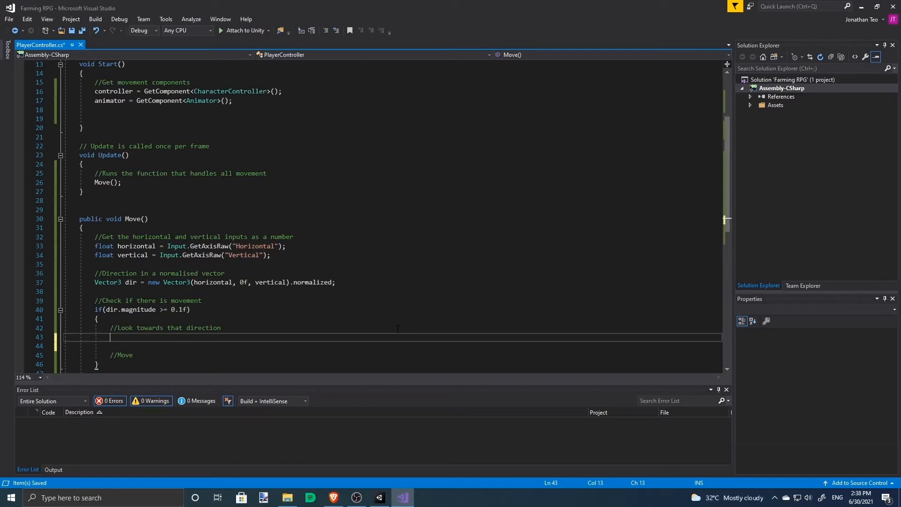
{"action": "type", "text": "trans"}
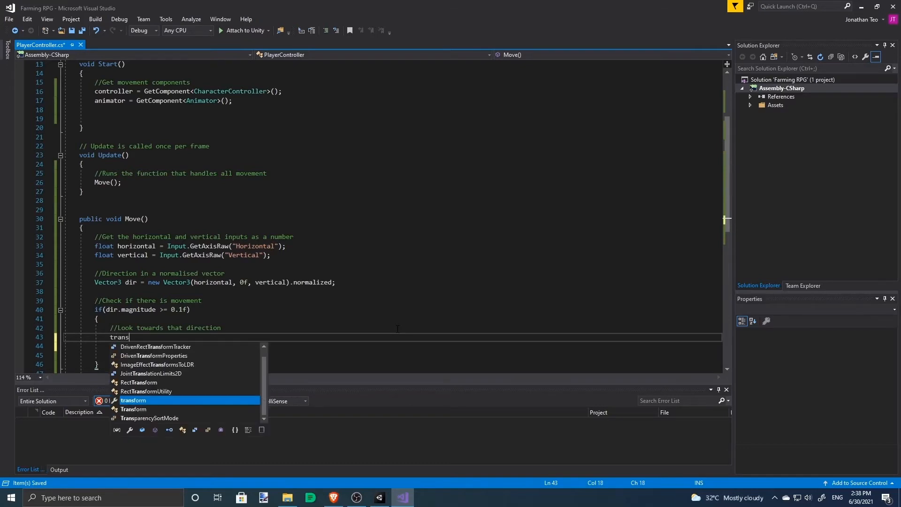
{"action": "type", "text": "form,..rota"}
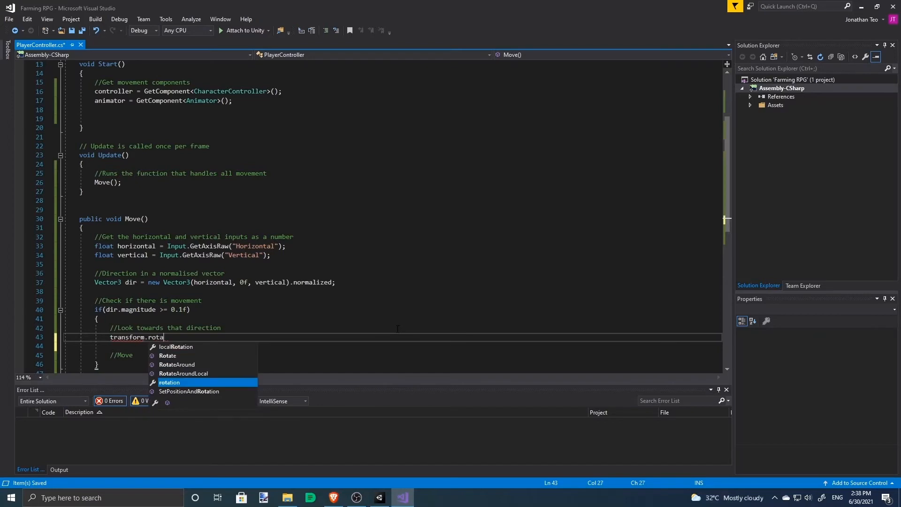
{"action": "type", "text": "tion ="}
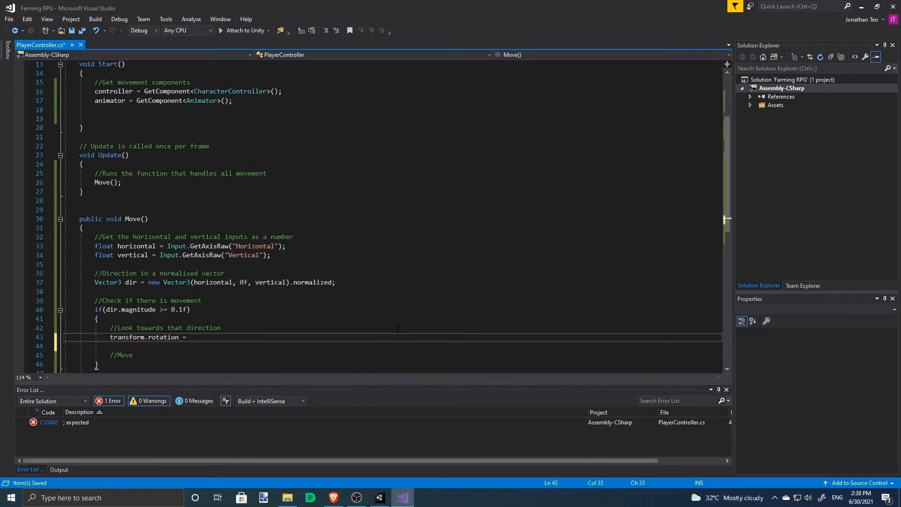
{"action": "type", "text": " Q"}
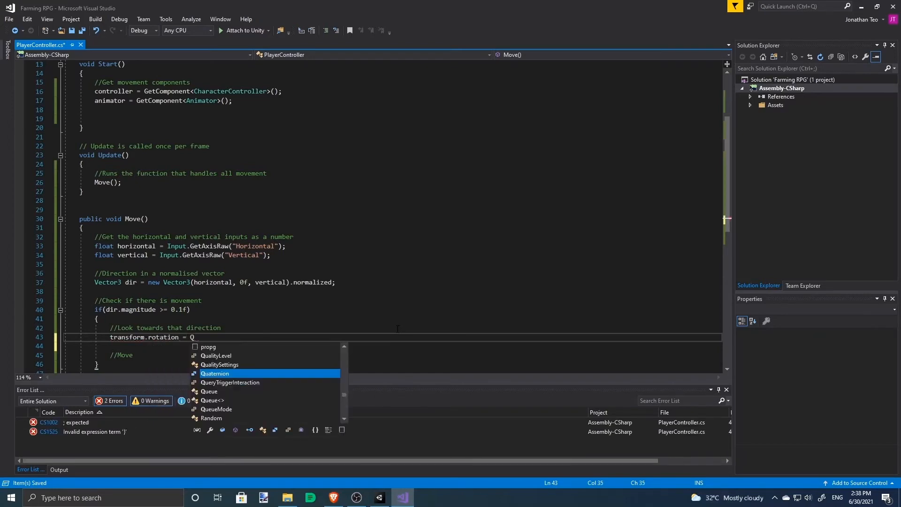
{"action": "type", "text": "uaternion.LookRotation"}
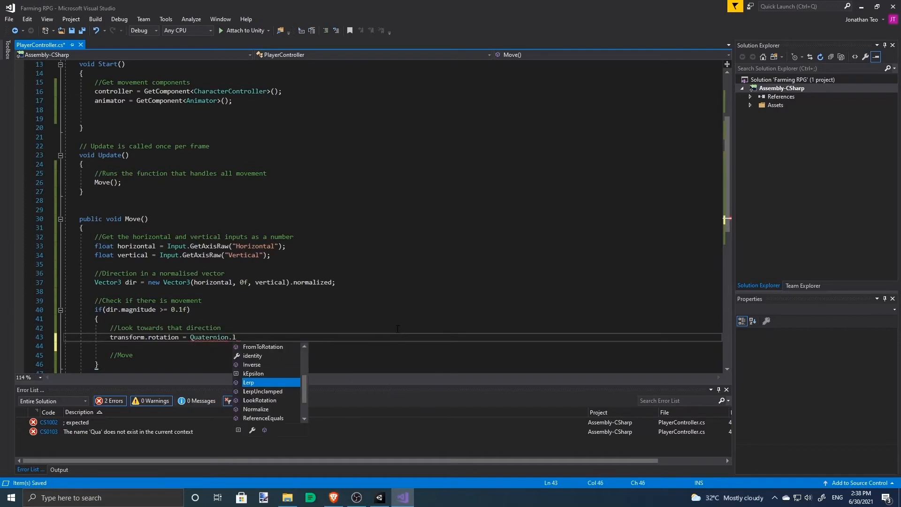
{"action": "type", "text": "("}
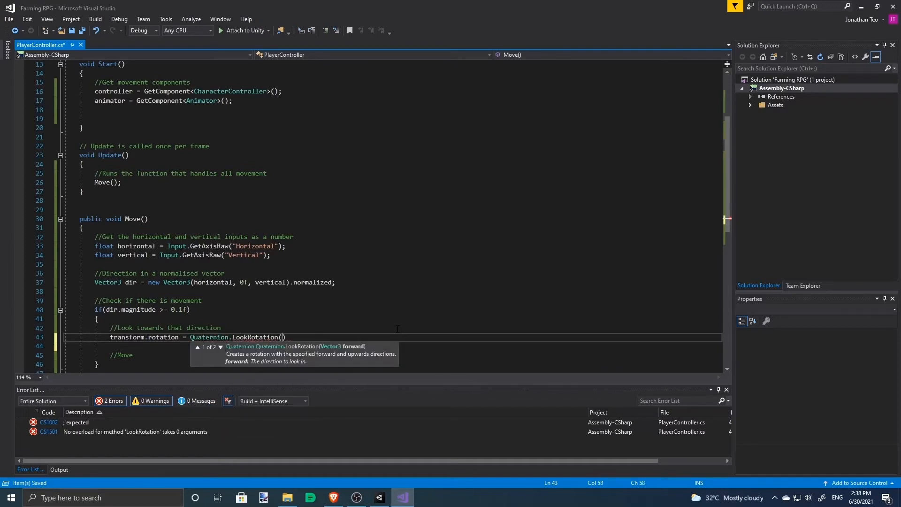
{"action": "type", "text": "dir);"}
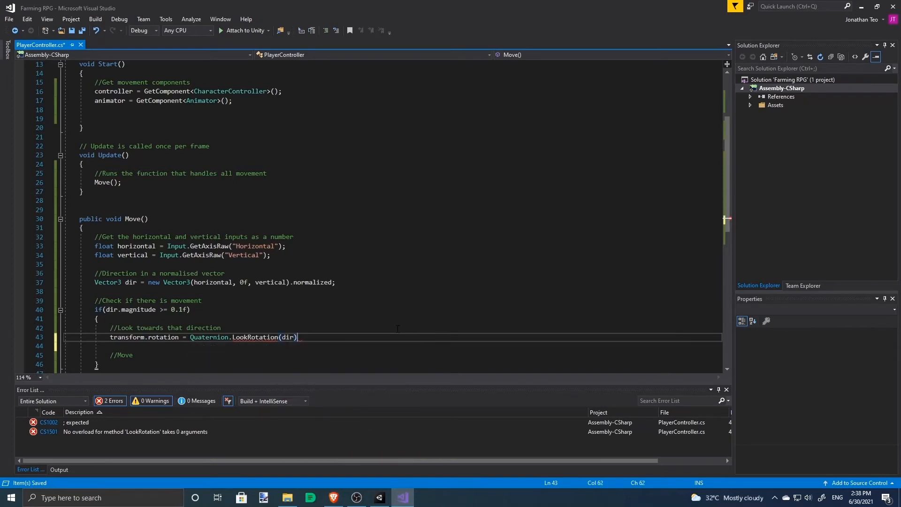
{"action": "key", "text": "ctrl+s"}
{"action": "scroll", "coordinate": [397, 328], "scroll_direction": "down", "scroll_amount": 3}
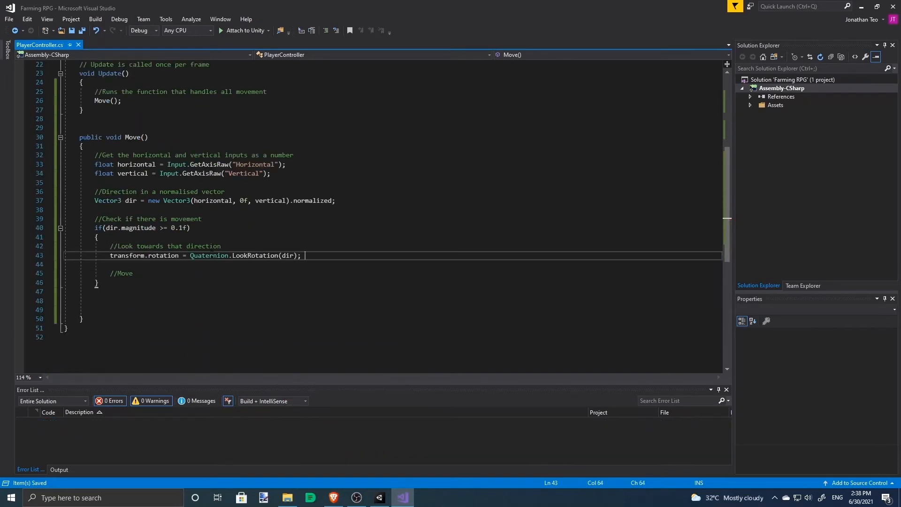
Step: Switch to Unity, close the Project Settings window and select the Main Camera
{"action": "left_click", "coordinate": [381, 497]}
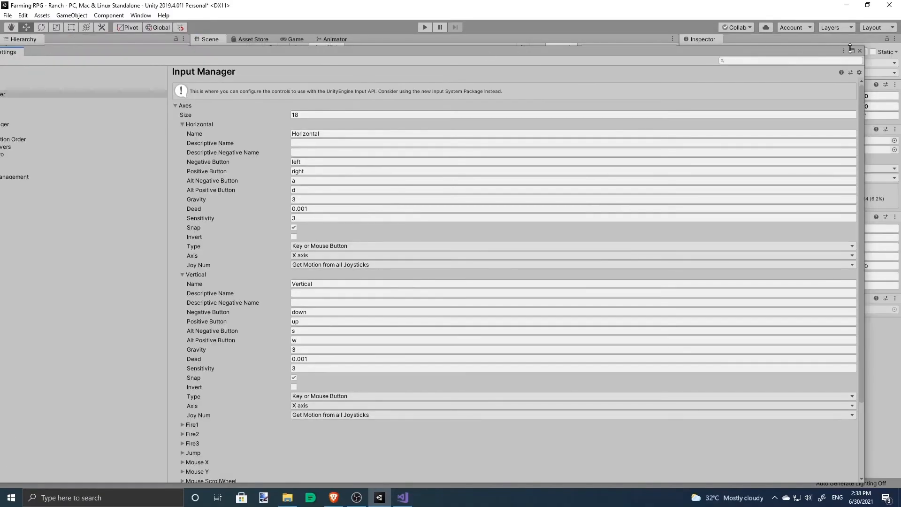
{"action": "left_click", "coordinate": [860, 51]}
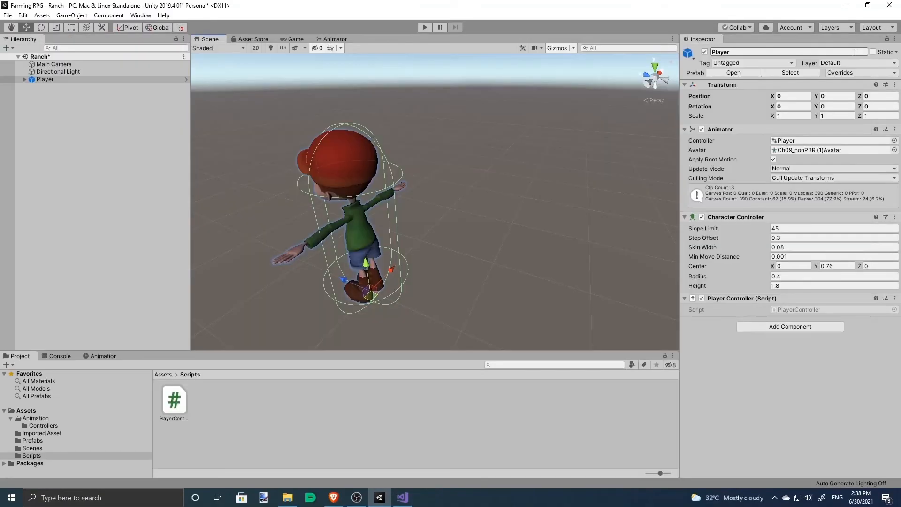
{"action": "left_click", "coordinate": [78, 65]}
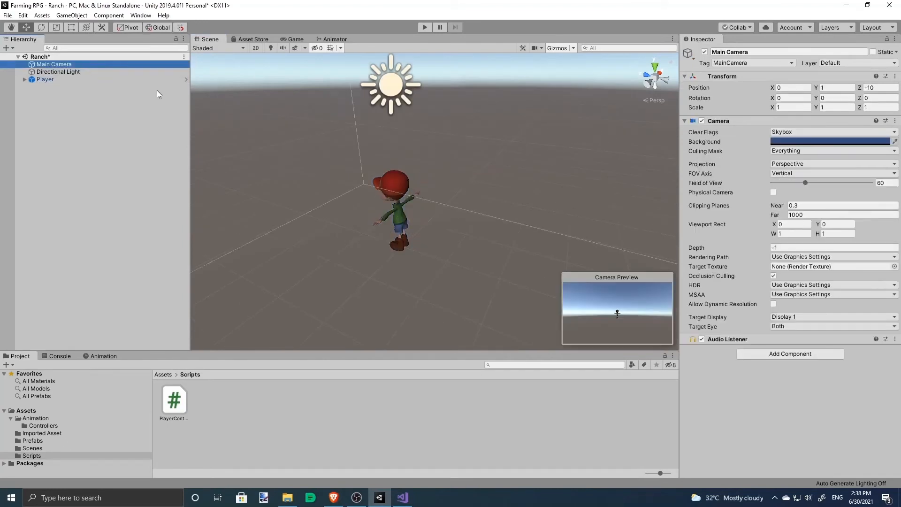
Step: Run the game, turn the character repeatedly in all four directions to test its rotation, and stop play mode
{"action": "key", "text": "ctrl+p"}
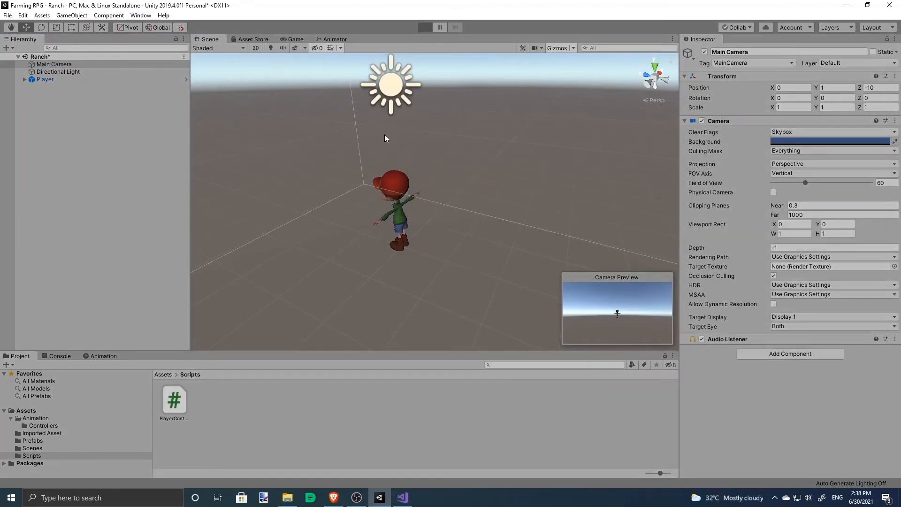
{"action": "key", "text": "d"}
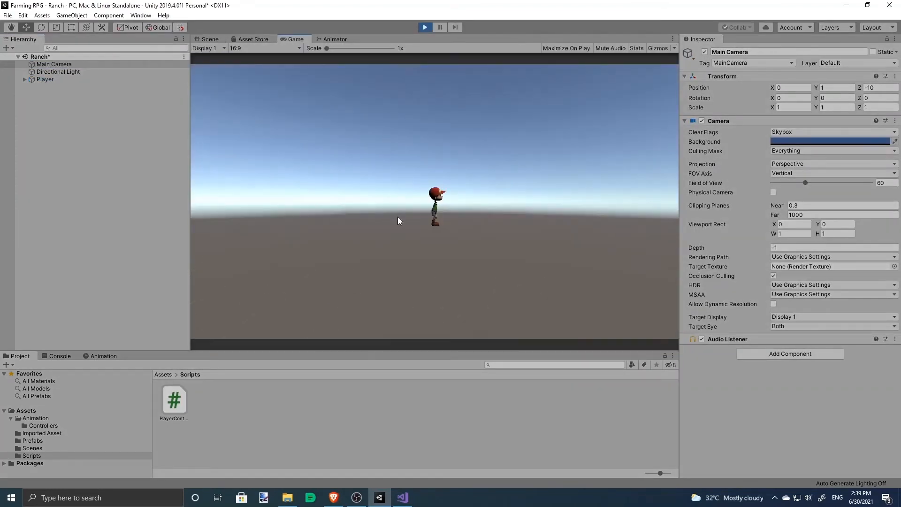
{"action": "key", "text": "s"}
{"action": "key", "text": "a"}
{"action": "key", "text": "w"}
{"action": "key", "text": "d"}
{"action": "key", "text": "s"}
{"action": "key", "text": "a"}
{"action": "key", "text": "d"}
{"action": "key", "text": "s"}
{"action": "key", "text": "a"}
{"action": "key", "text": "d"}
{"action": "key", "text": "s"}
{"action": "key", "text": "a"}
{"action": "key", "text": "w"}
{"action": "key", "text": "s"}
{"action": "key", "text": "a"}
{"action": "key", "text": "w"}
{"action": "key", "text": "d"}
{"action": "key", "text": "s"}
{"action": "key", "text": "w"}
{"action": "left_click", "coordinate": [425, 27]}
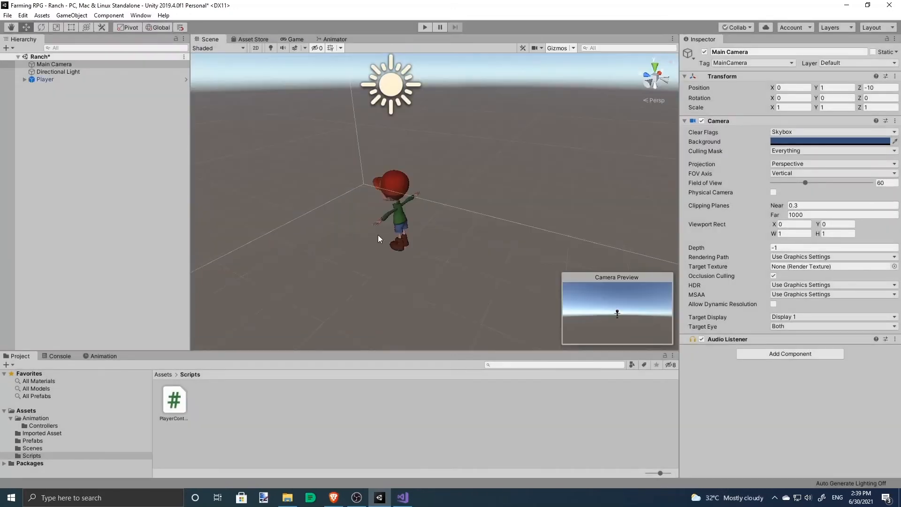
Step: Raise the Main Camera to a Y position of about 4.97, tilt its X rotation to about 26, and deselect it
{"action": "right_click_drag", "start_coordinate": [437, 218], "coordinate": [389, 216]}
{"action": "left_click", "coordinate": [55, 73]}
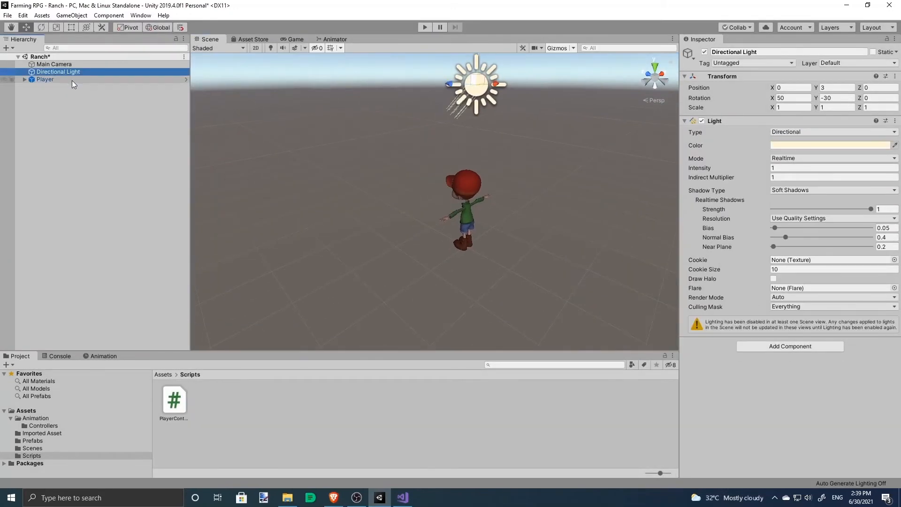
{"action": "scroll", "coordinate": [544, 157], "scroll_direction": "down", "scroll_amount": 4}
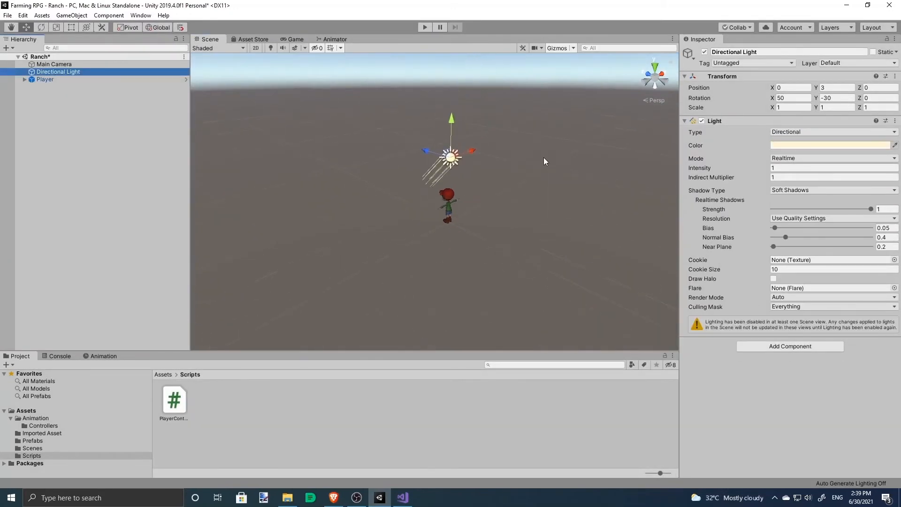
{"action": "left_click", "coordinate": [128, 65]}
{"action": "scroll", "coordinate": [504, 181], "scroll_direction": "down", "scroll_amount": 4}
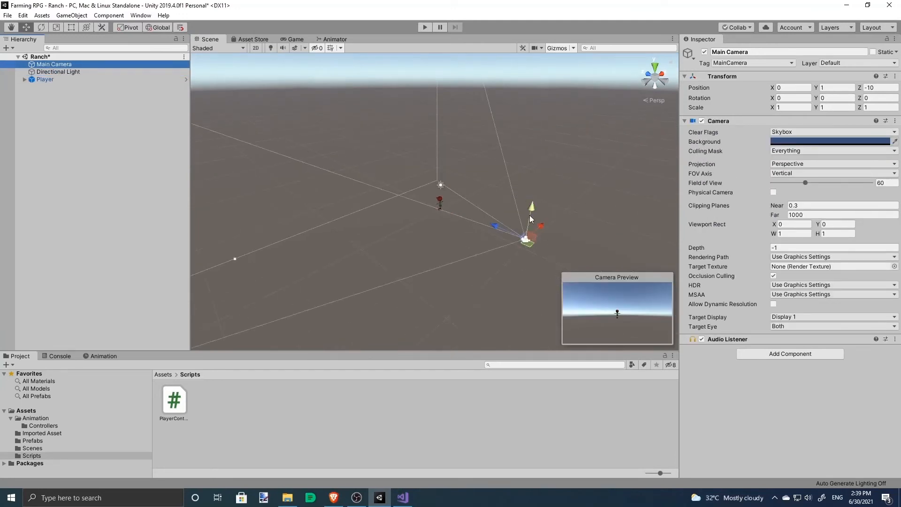
{"action": "left_click_drag", "start_coordinate": [537, 206], "coordinate": [550, 180]}
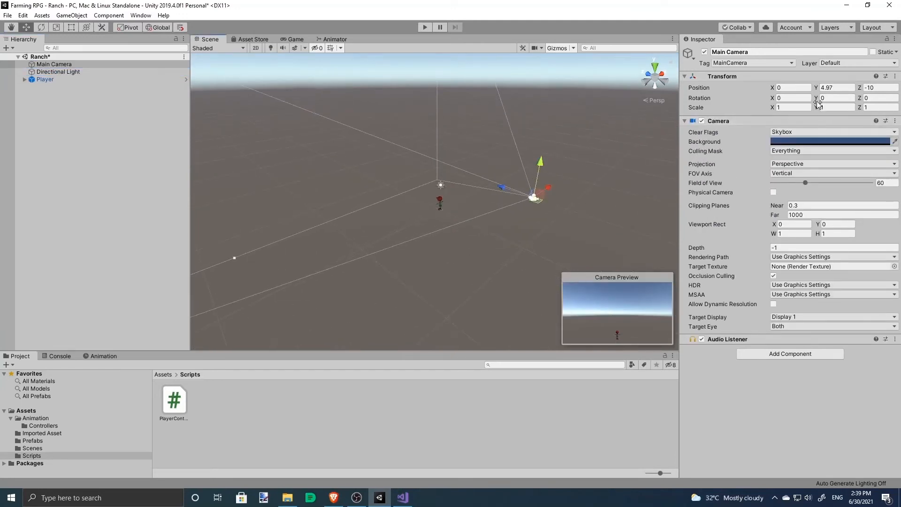
{"action": "left_click_drag", "start_coordinate": [774, 101], "coordinate": [292, 145]}
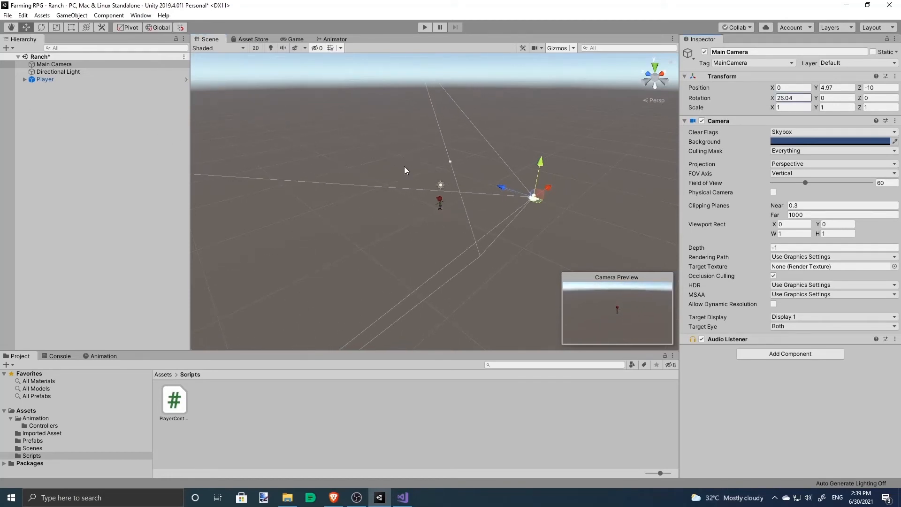
{"action": "scroll", "coordinate": [450, 181], "scroll_direction": "up", "scroll_amount": 8}
{"action": "right_click_drag", "start_coordinate": [474, 194], "coordinate": [451, 210]}
{"action": "left_click", "coordinate": [452, 210]}
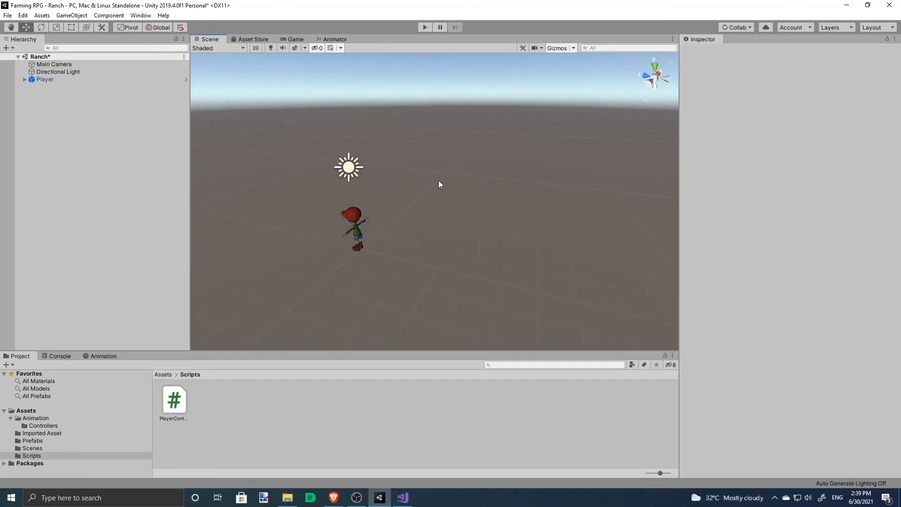
Step: Switch to Visual Studio, declare private float moveSpeed = 4f; below the animator field after a blank line, and save the script
{"action": "key", "text": "alt+Tab"}
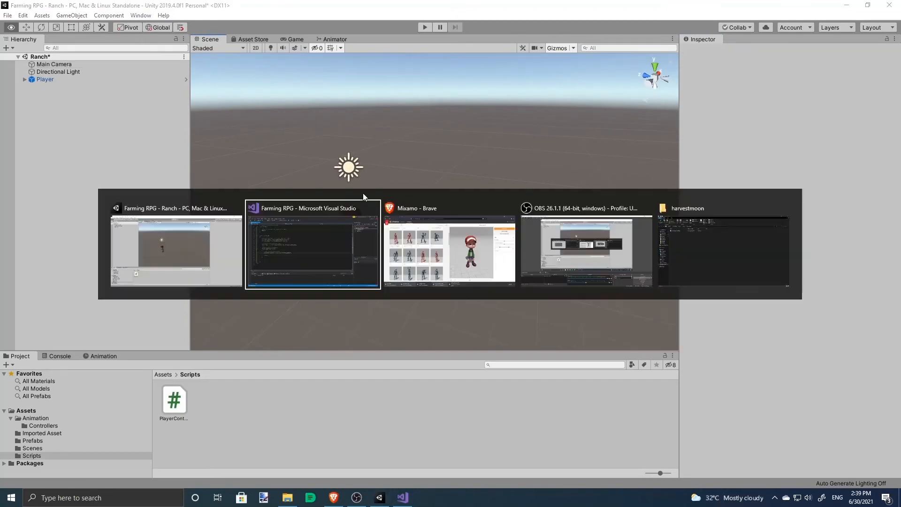
{"action": "left_click", "coordinate": [249, 285]}
{"action": "left_click", "coordinate": [254, 275]}
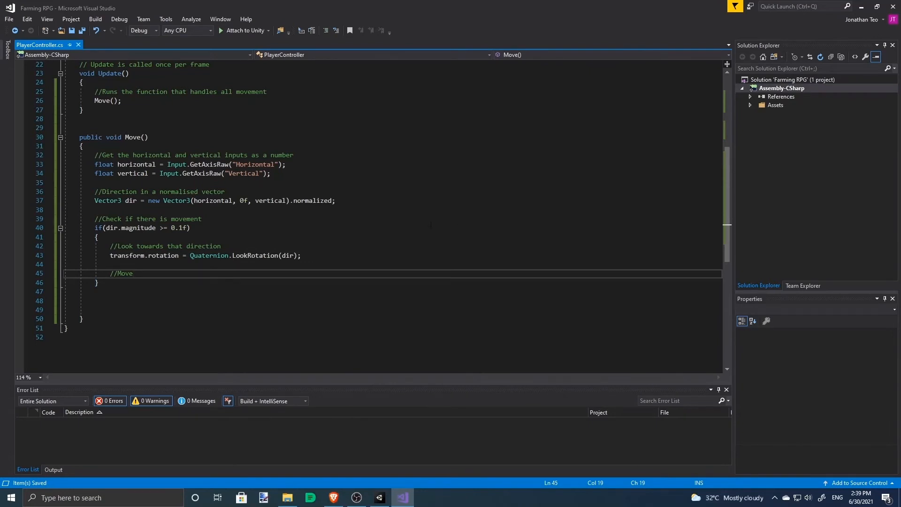
{"action": "scroll", "coordinate": [431, 225], "scroll_direction": "up", "scroll_amount": 1}
{"action": "left_click", "coordinate": [336, 240]}
{"action": "left_click", "coordinate": [137, 228]}
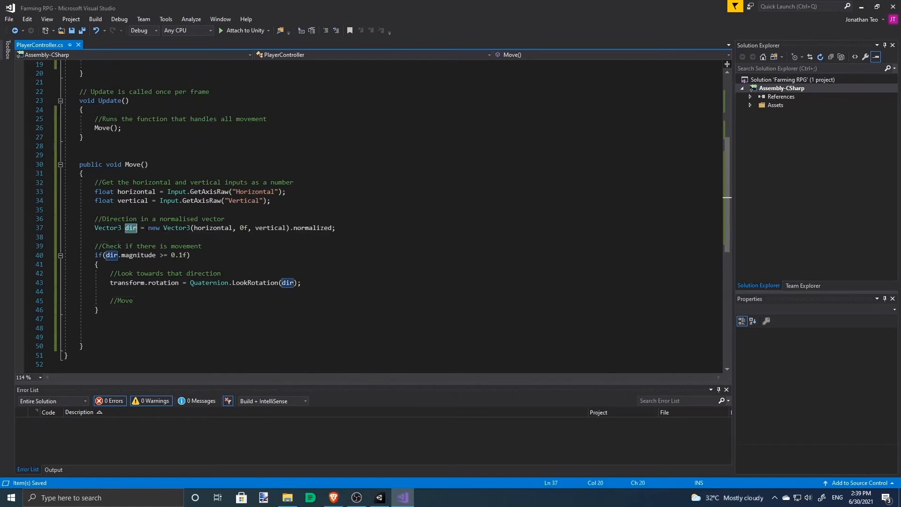
{"action": "scroll", "coordinate": [454, 257], "scroll_direction": "up", "scroll_amount": 6}
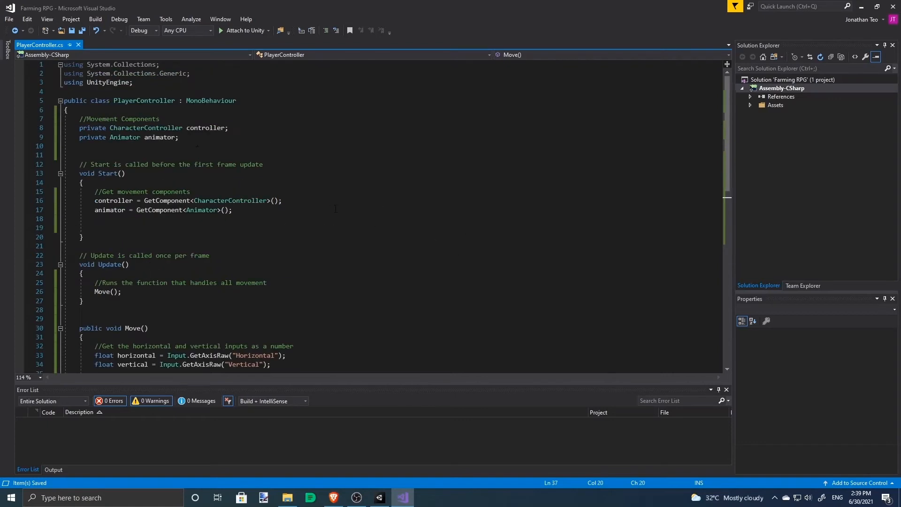
{"action": "left_click", "coordinate": [251, 147]}
{"action": "key", "text": "Return"}
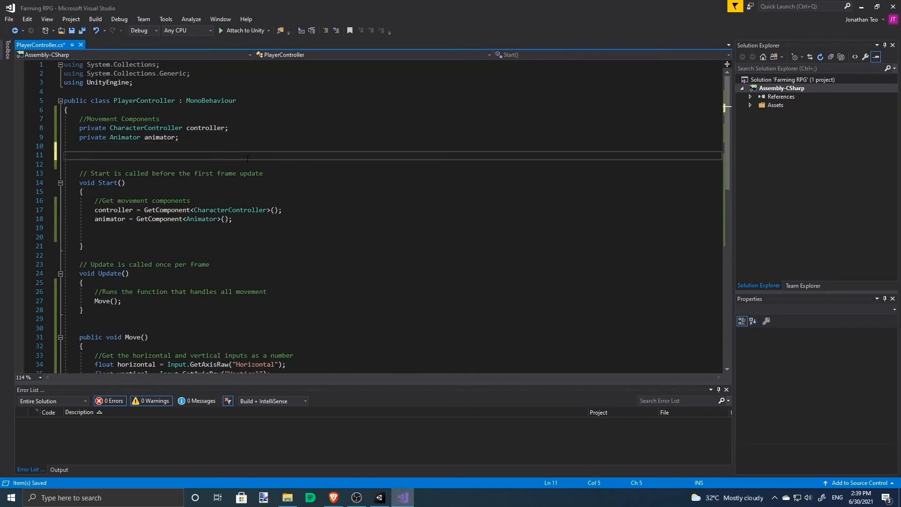
{"action": "type", "text": "private float moveSpeed = 4f;"}
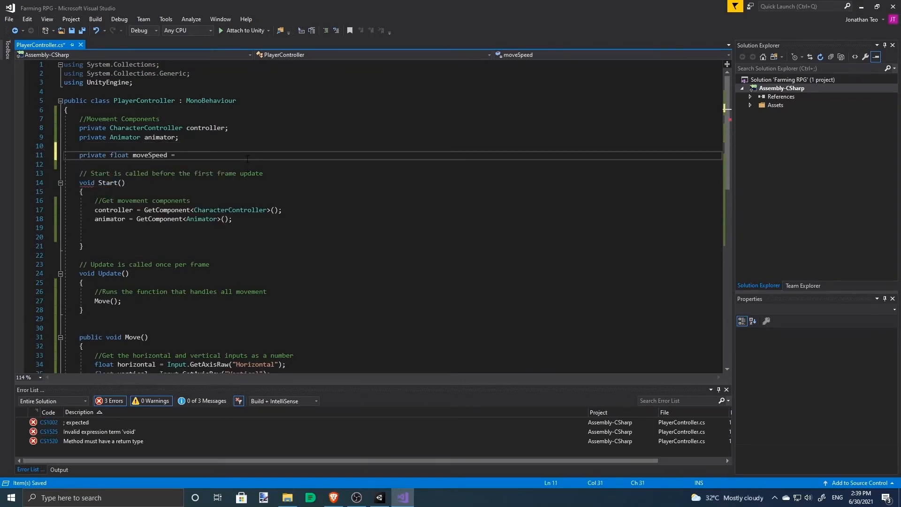
{"action": "key", "text": "ctrl+s"}
Step: Add an empty line under "//Move", write Vector3 velocity = moveSpeed * Time.deltaTime * dir; below the dir declaration, and save
{"action": "scroll", "coordinate": [229, 182], "scroll_direction": "down", "scroll_amount": 7}
{"action": "left_click", "coordinate": [229, 273]}
{"action": "left_click", "coordinate": [228, 283]}
{"action": "key", "text": "Return"}
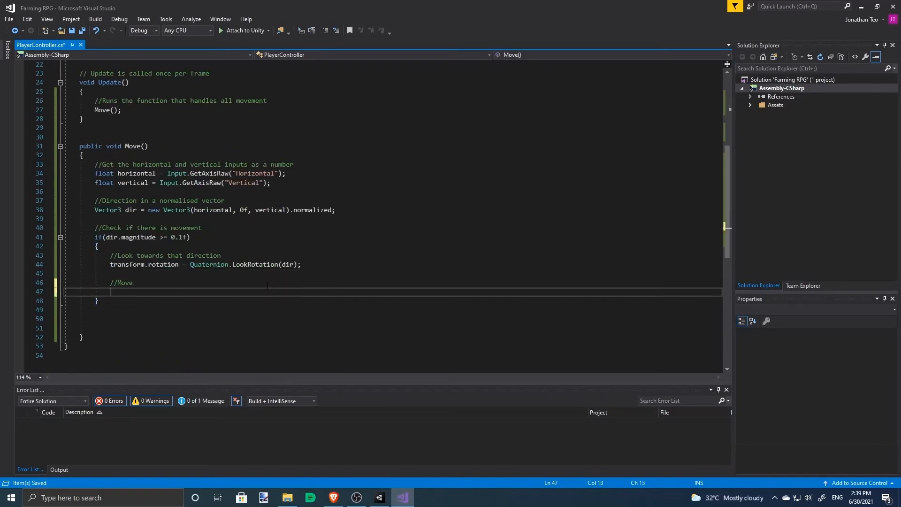
{"action": "scroll", "coordinate": [262, 276], "scroll_direction": "up", "scroll_amount": 2}
{"action": "left_click", "coordinate": [356, 265]}
{"action": "key", "text": "Return"}
{"action": "type", "text": "Ve"}
{"action": "type", "text": "ctor3 velocity = "}
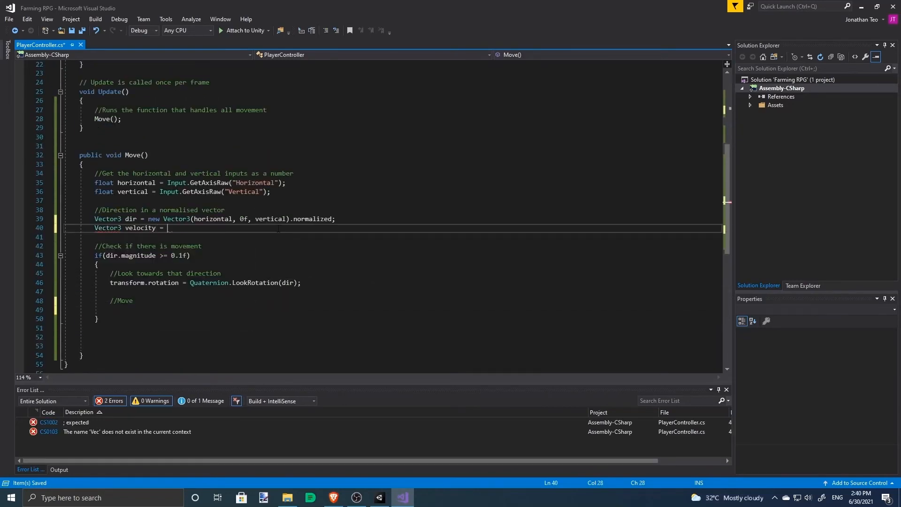
{"action": "type", "text": "moveSpeed * Time.deltaTime"}
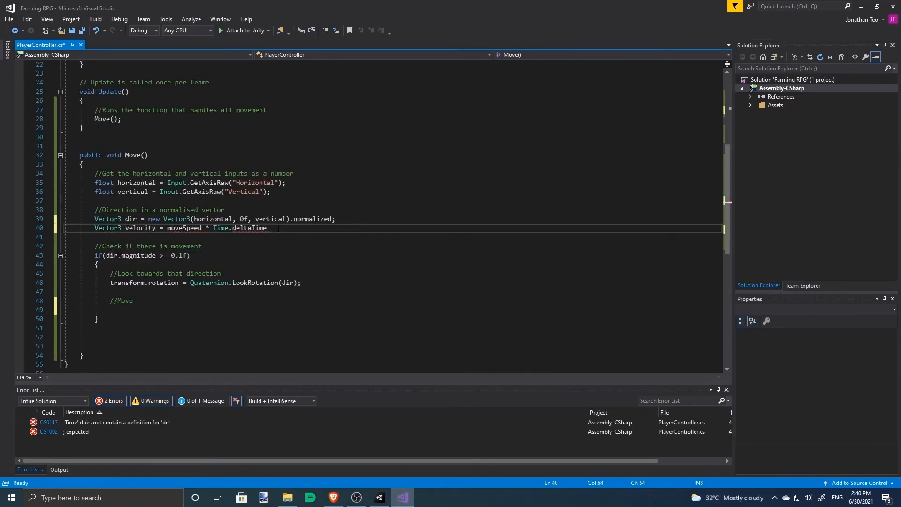
{"action": "type", "text": " * dir;"}
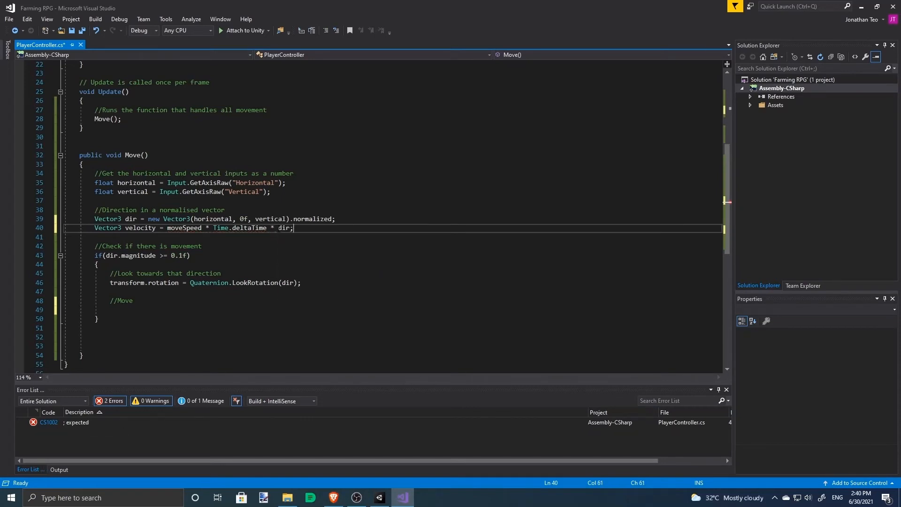
{"action": "key", "text": "ctrl+s"}
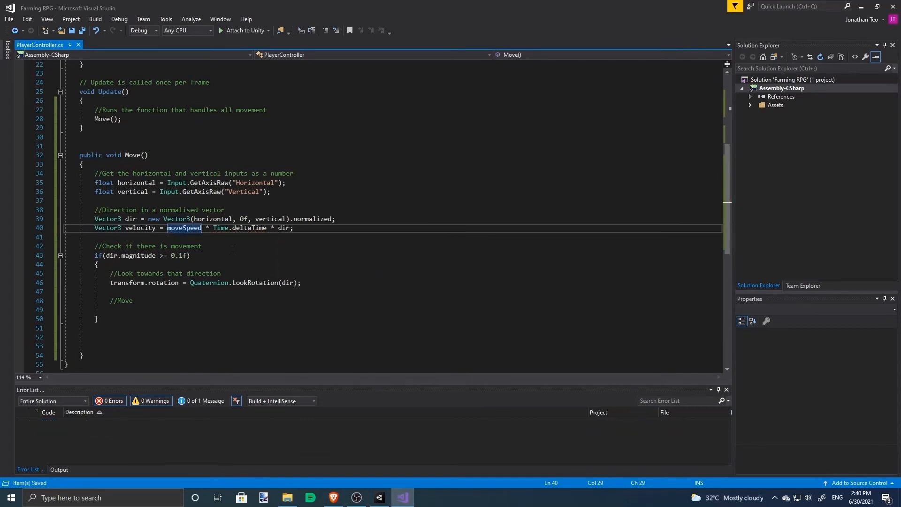
{"action": "left_click", "coordinate": [283, 228]}
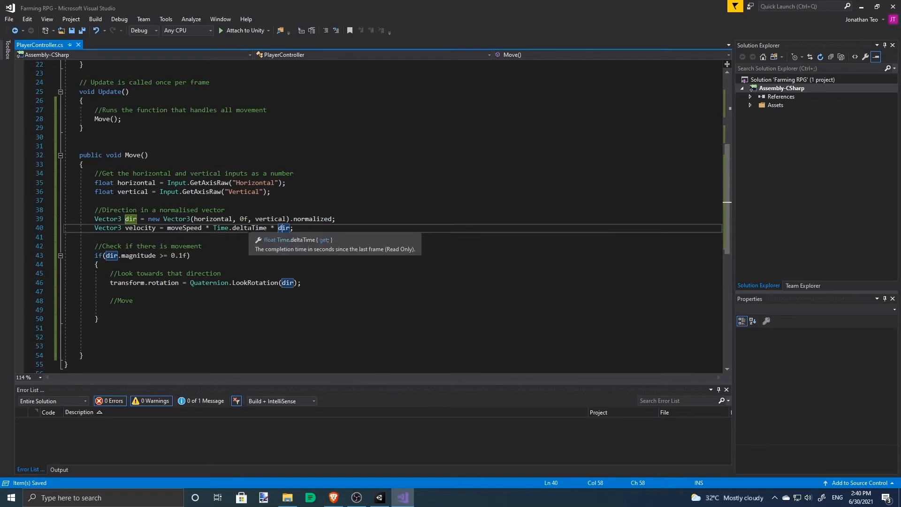
Step: Under the "//Move" comment, write controller.Move(velocity); and save the script
{"action": "left_click", "coordinate": [325, 303]}
{"action": "key", "text": "Return"}
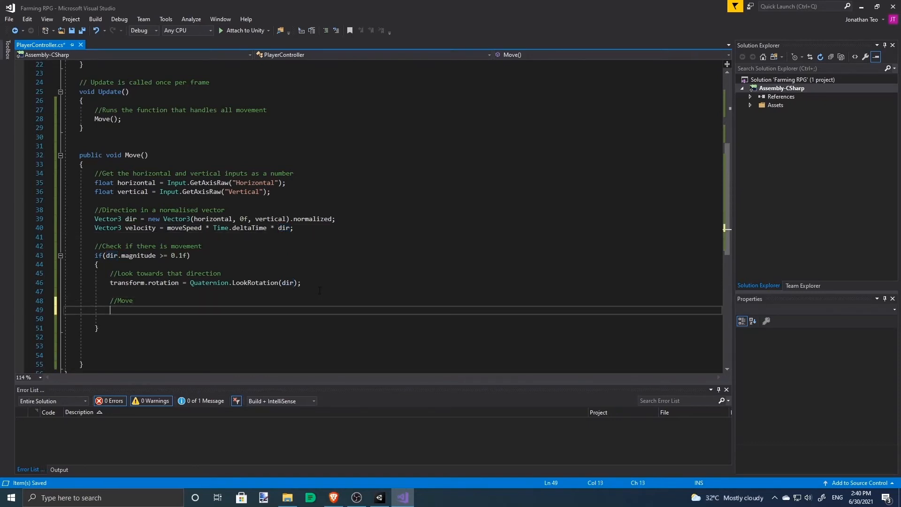
{"action": "type", "text": "contro"}
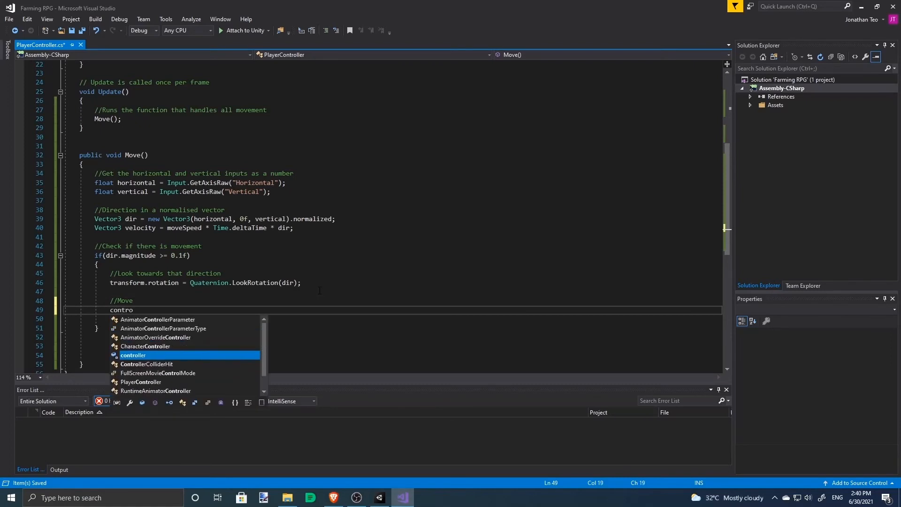
{"action": "type", "text": "ller.Move"}
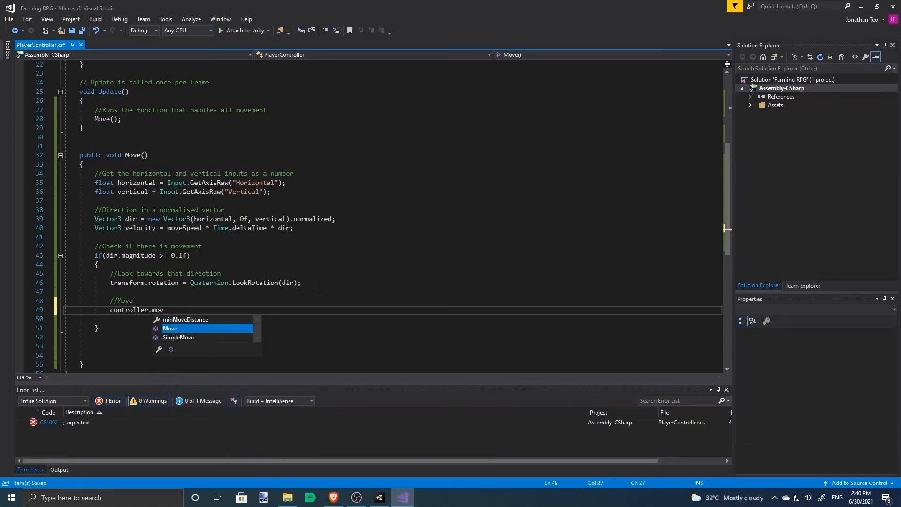
{"action": "type", "text": "("}
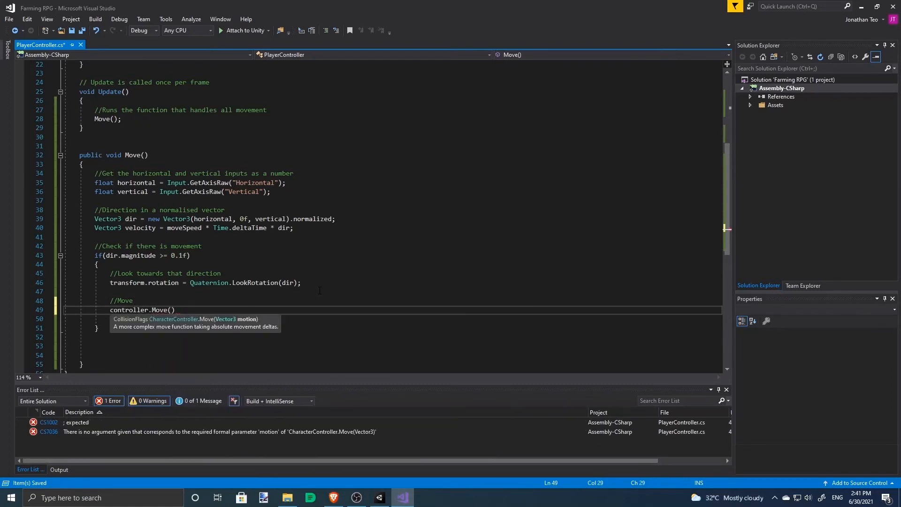
{"action": "type", "text": "velocity)"}
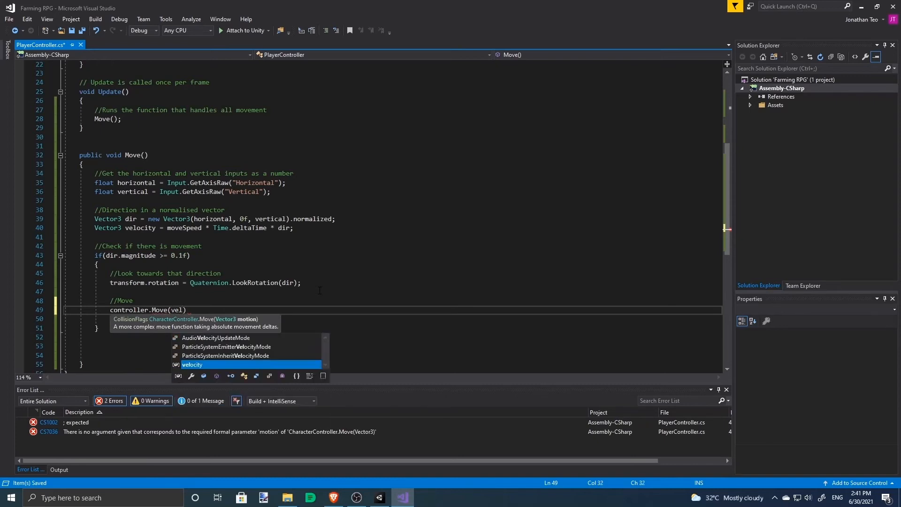
{"action": "type", "text": ";"}
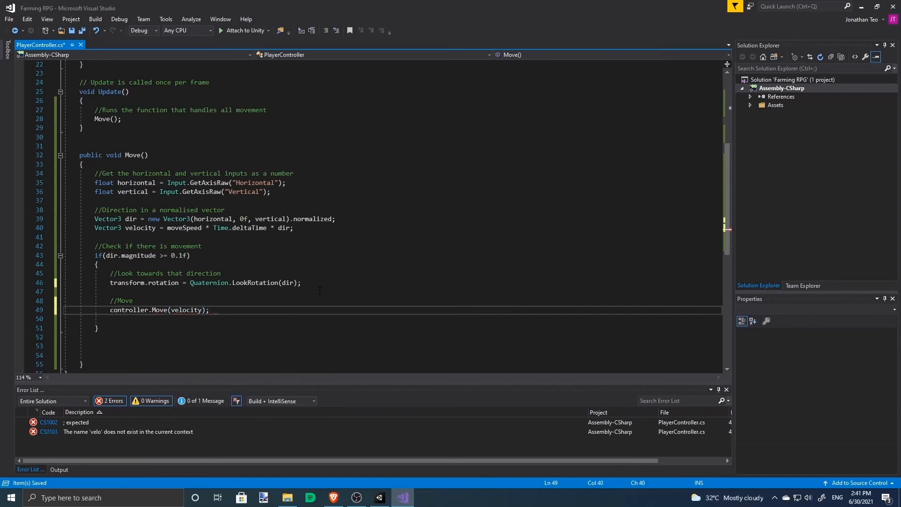
{"action": "key", "text": "ctrl+s"}
Step: Switch to Unity, run the scene in Play mode, walk the character around in all directions, and stop playing
{"action": "left_click", "coordinate": [387, 498]}
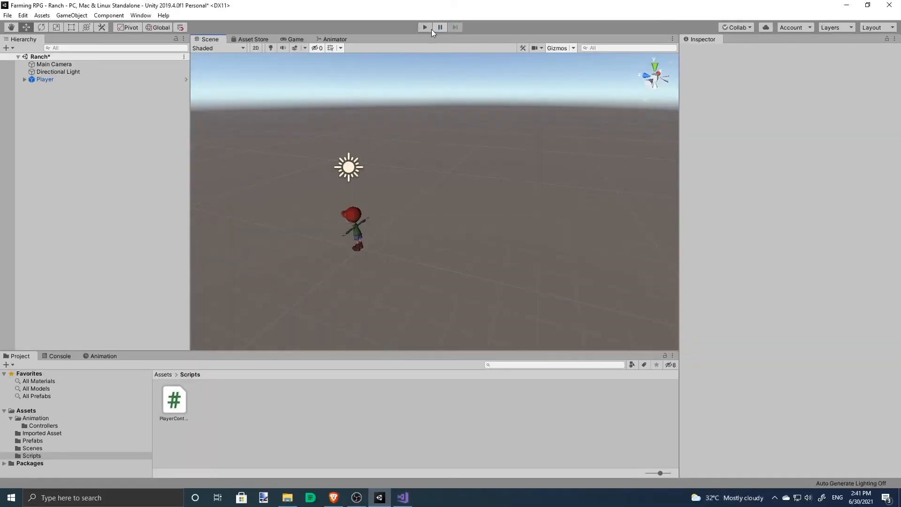
{"action": "left_click", "coordinate": [428, 28]}
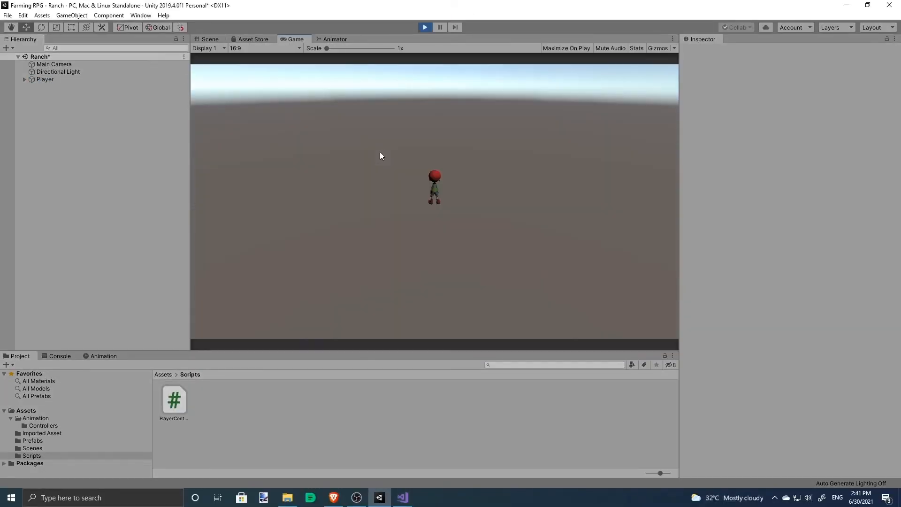
{"action": "key", "text": "w"}
{"action": "key", "text": "d"}
{"action": "key", "text": "s"}
{"action": "key", "text": "a"}
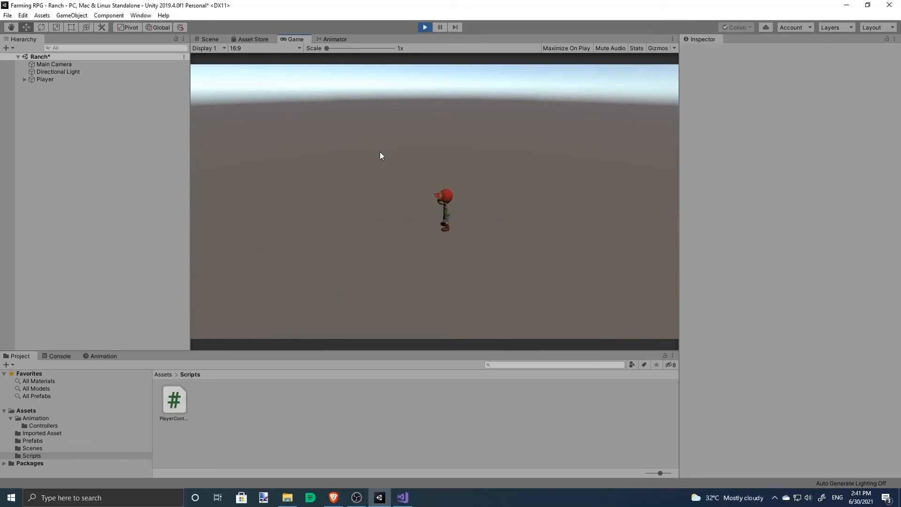
{"action": "key", "text": "w"}
{"action": "key", "text": "d"}
{"action": "key", "text": "d"}
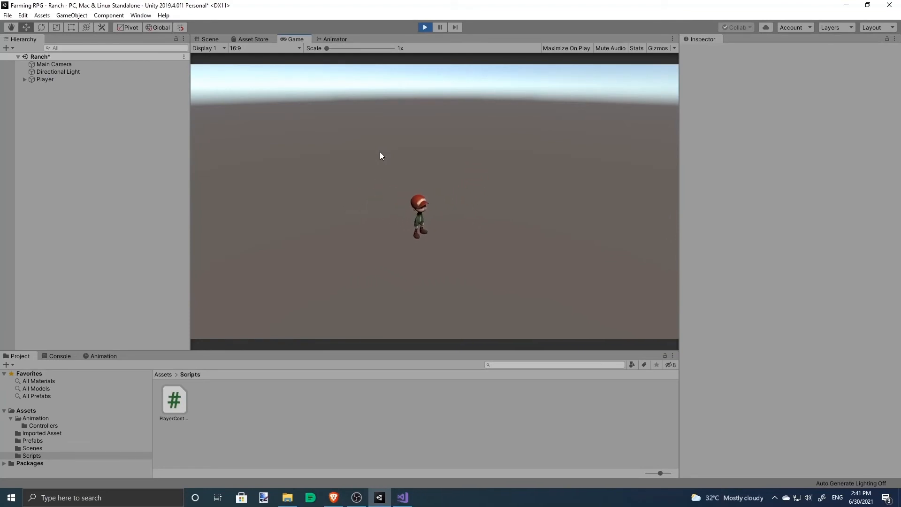
{"action": "key", "text": "a"}
{"action": "key", "text": "d"}
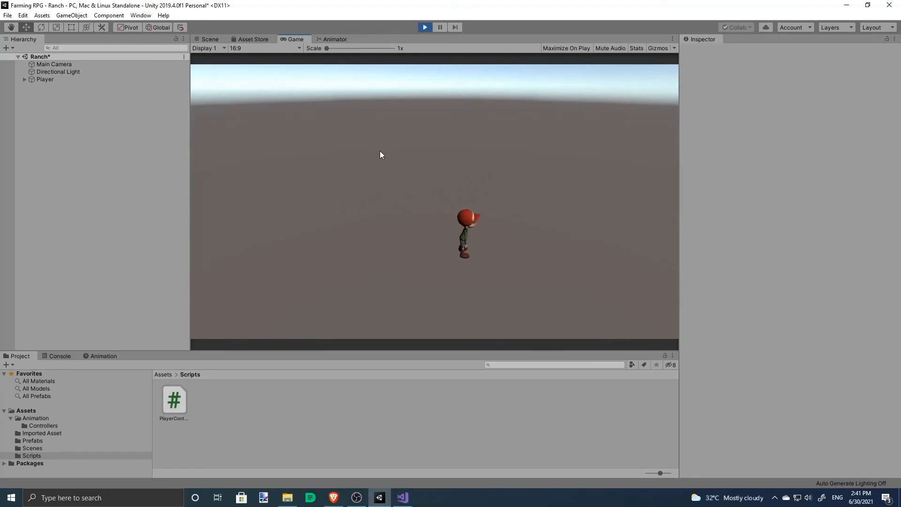
{"action": "key", "text": "a"}
{"action": "key", "text": "w"}
{"action": "key", "text": "d"}
{"action": "key", "text": "s"}
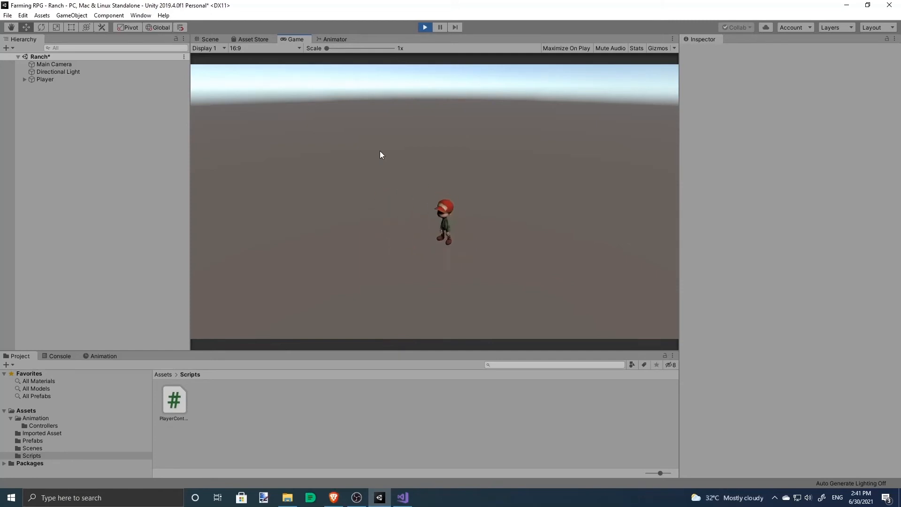
{"action": "key", "text": "a"}
{"action": "key", "text": "w"}
{"action": "key", "text": "d"}
{"action": "left_click", "coordinate": [425, 24]}
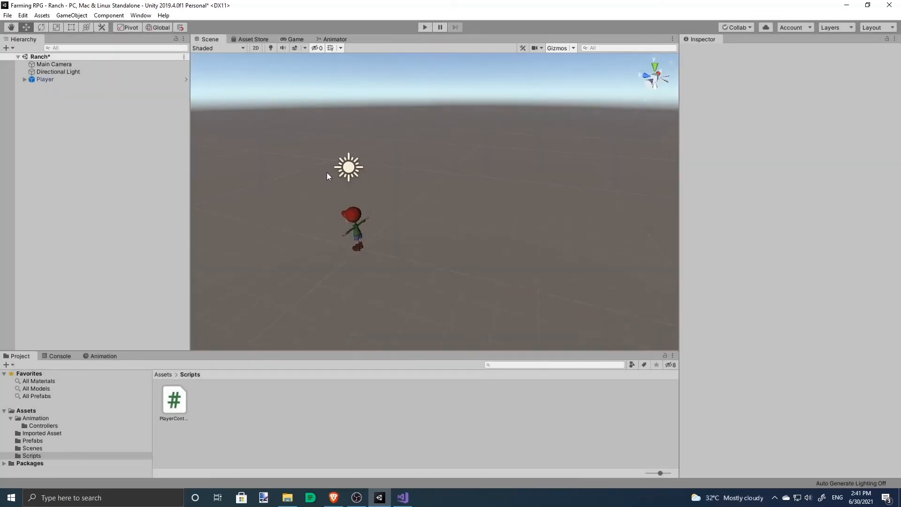
Step: Select the Player object, dock the Animator window beside the Animation window, and select its Speed parameter
{"action": "left_click", "coordinate": [56, 72]}
{"action": "left_click", "coordinate": [44, 79]}
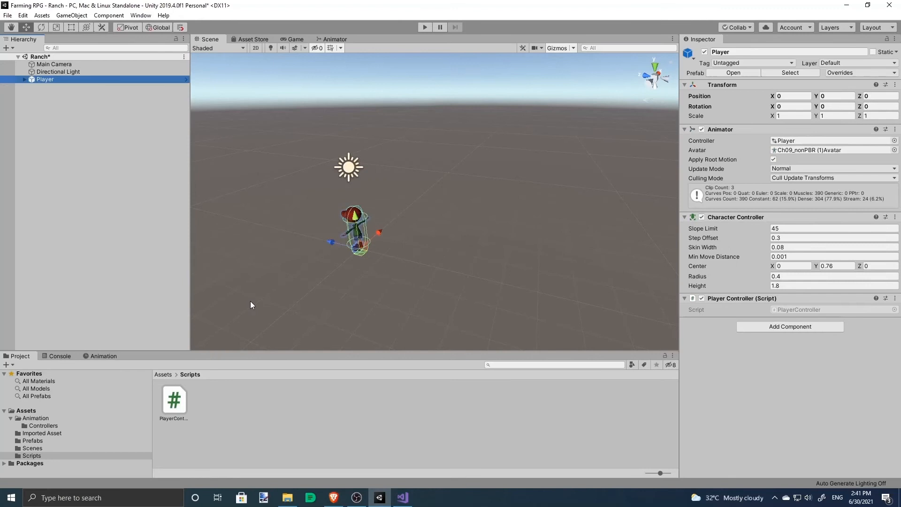
{"action": "left_click", "coordinate": [103, 356]}
{"action": "left_click", "coordinate": [334, 40]}
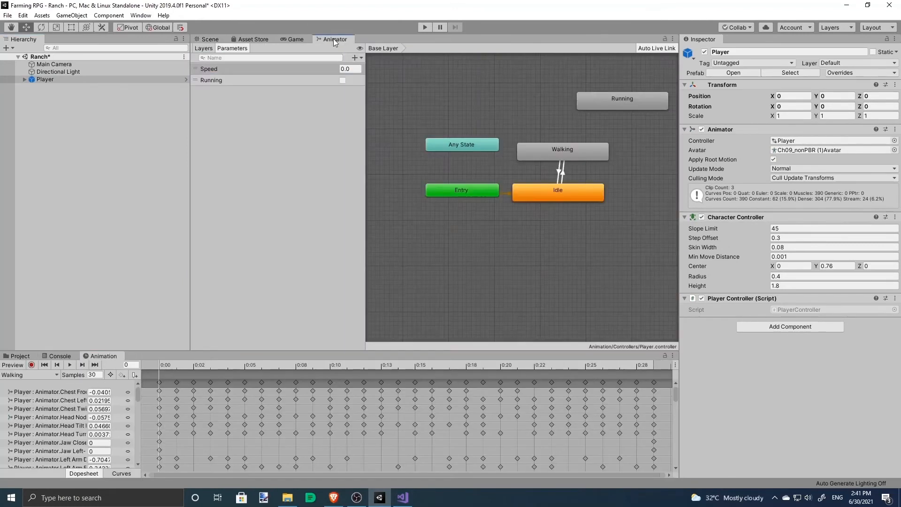
{"action": "left_click_drag", "start_coordinate": [331, 43], "coordinate": [255, 359]}
{"action": "left_click", "coordinate": [87, 386]}
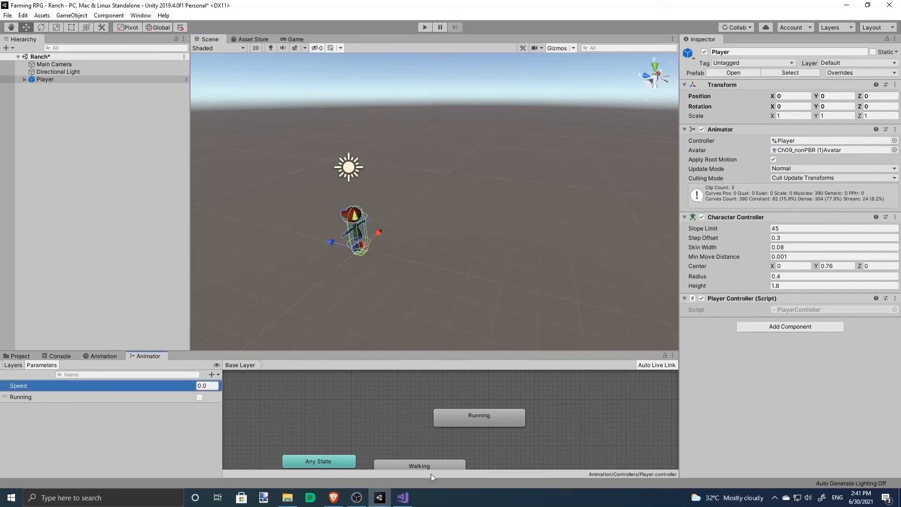
Step: Switch to Visual Studio, write animator.SetFloat("Speed", velocity.magnitude); below the if block's closing brace after a blank line, and save the script
{"action": "left_click", "coordinate": [400, 498]}
{"action": "left_click", "coordinate": [244, 319]}
{"action": "left_click", "coordinate": [183, 310]}
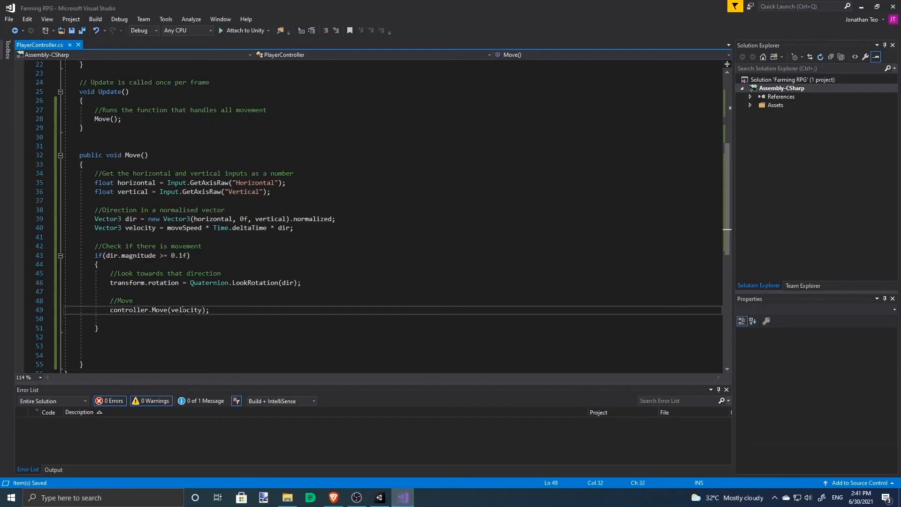
{"action": "left_click", "coordinate": [315, 328]}
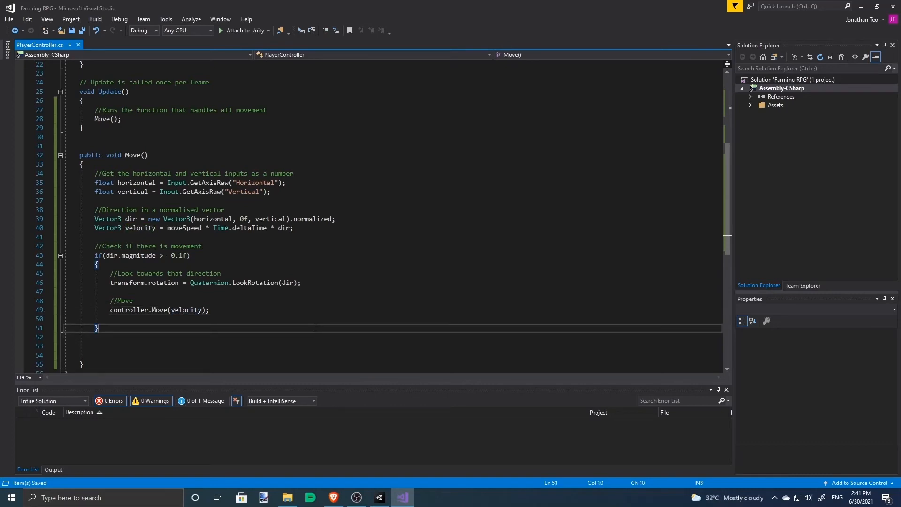
{"action": "key", "text": "Return"}
{"action": "key", "text": "Return"}
{"action": "type", "text": "animator.SetFloat"}
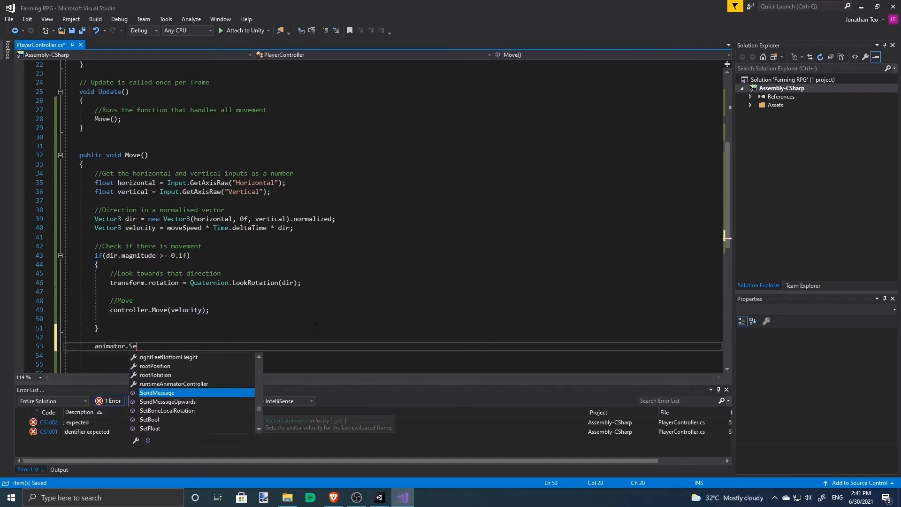
{"action": "key", "text": "BackSpace"}
{"action": "key", "text": "BackSpace"}
{"action": "type", "text": "\"Speed\", "}
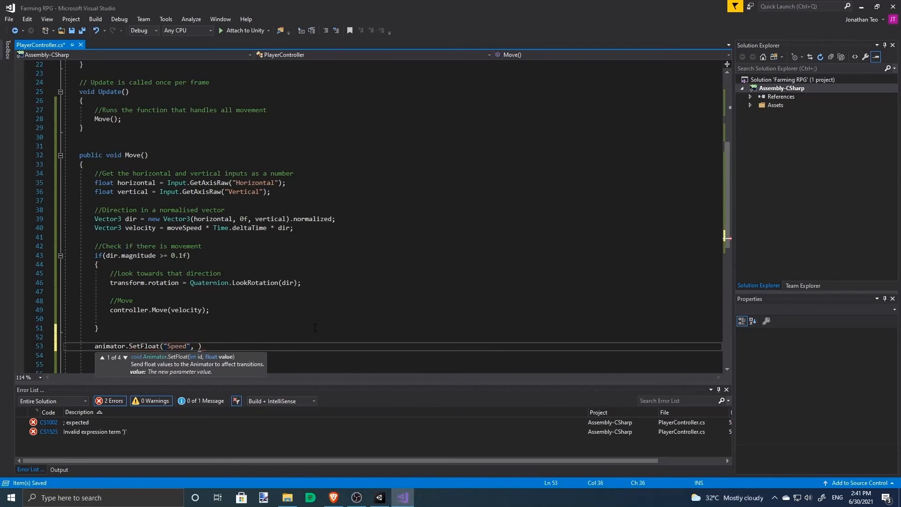
{"action": "type", "text": "velocity.magnitude)"}
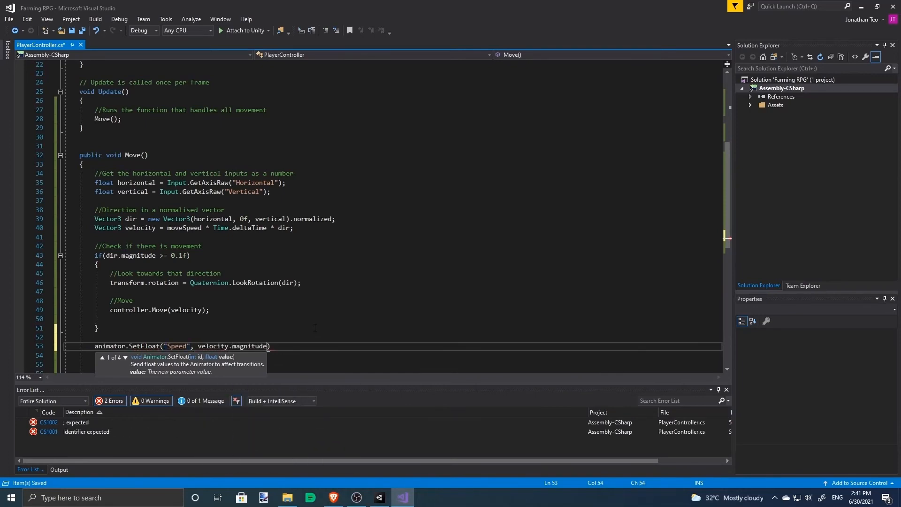
{"action": "type", "text": ";"}
{"action": "key", "text": "ctrl+s"}
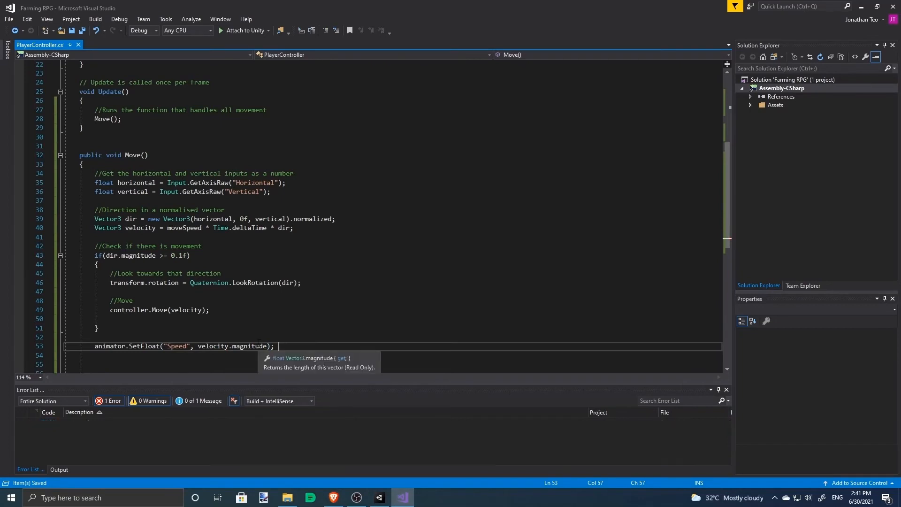
{"action": "left_click", "coordinate": [248, 346]}
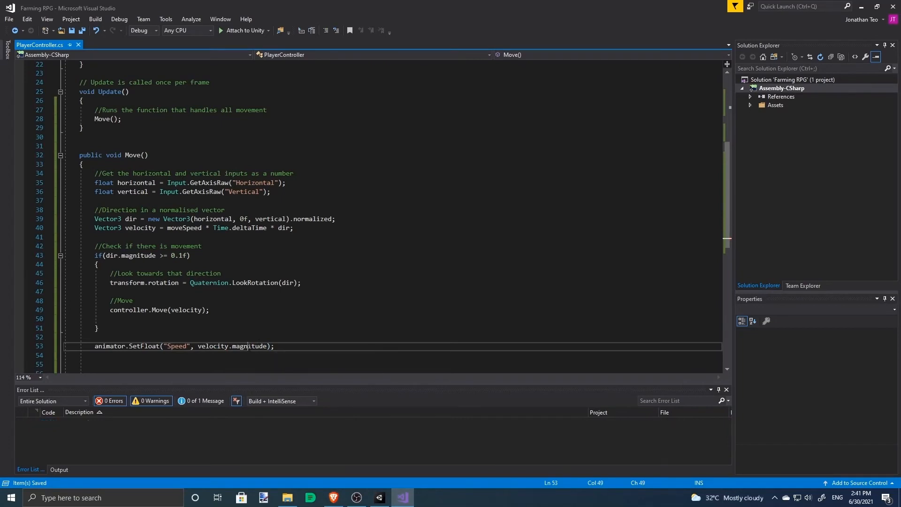
{"action": "left_click", "coordinate": [259, 323]}
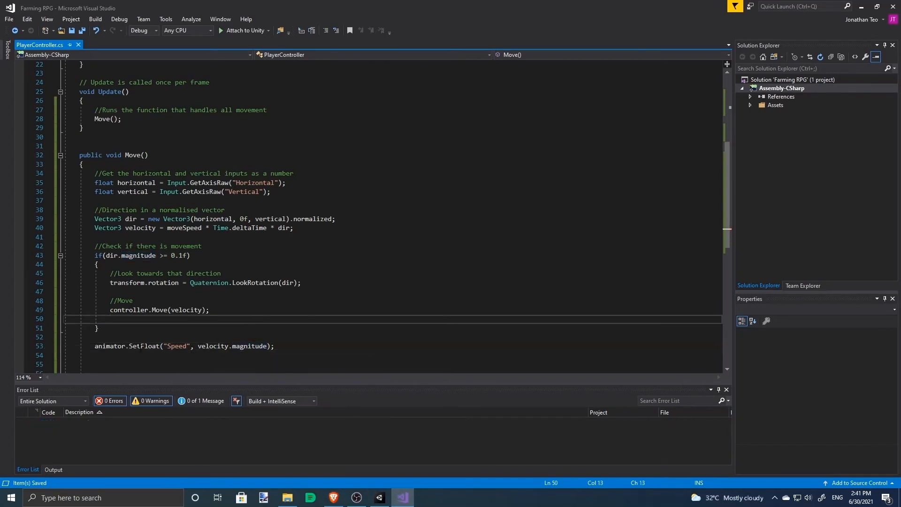
{"action": "left_click", "coordinate": [240, 346]}
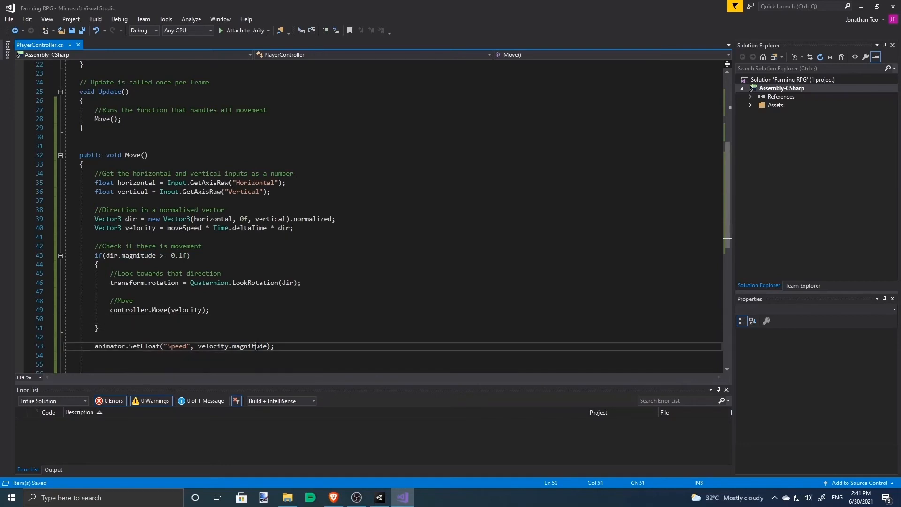
{"action": "scroll", "coordinate": [349, 292], "scroll_direction": "down", "scroll_amount": 2}
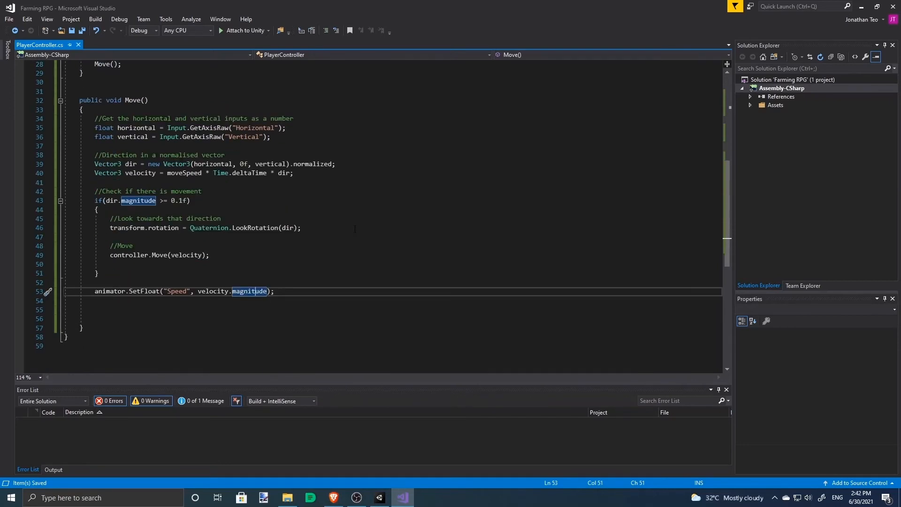
{"action": "left_click", "coordinate": [348, 292]}
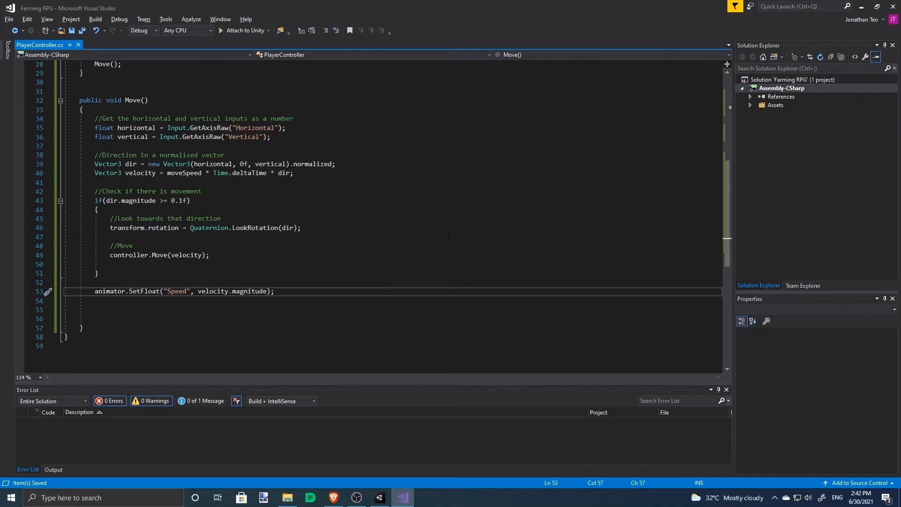
Step: Switch to Unity and run the scene, moving the character while checking the Animator's Speed parameter, and stop playing
{"action": "key", "text": "alt+Tab"}
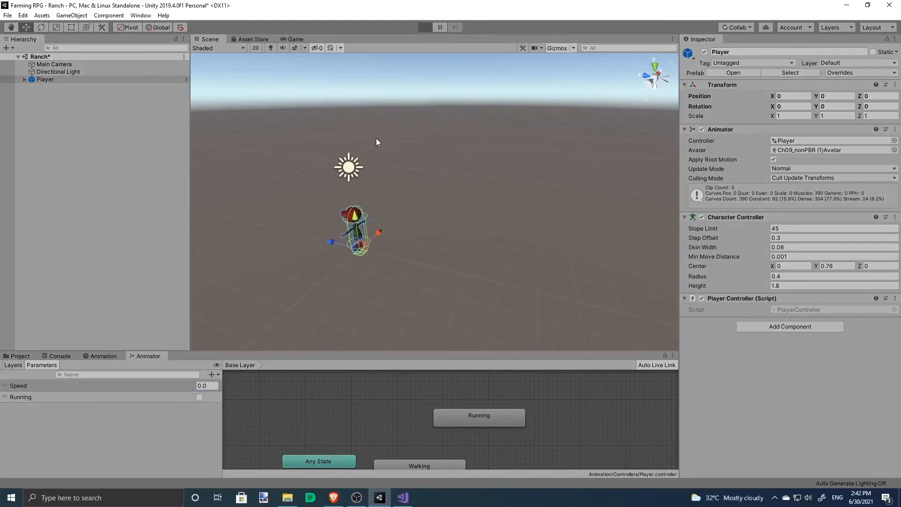
{"action": "key", "text": "ctrl+p"}
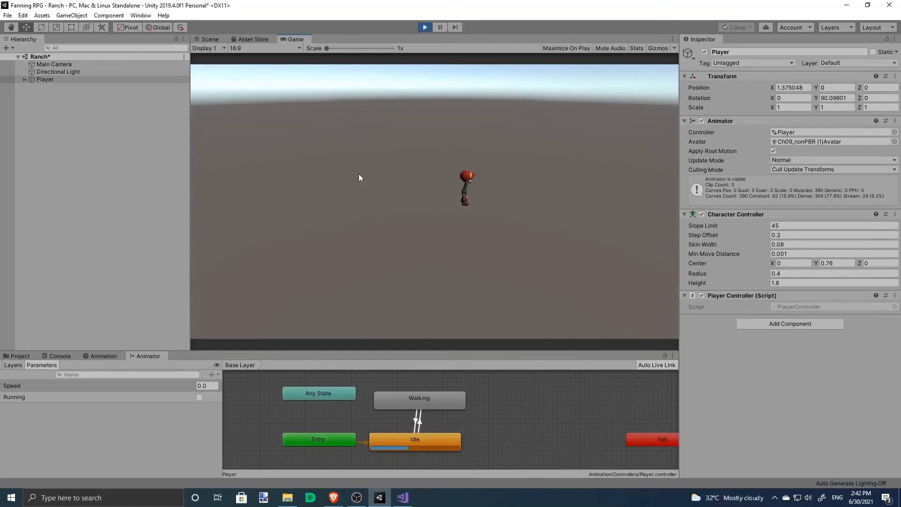
{"action": "key", "text": "a"}
{"action": "key", "text": "s"}
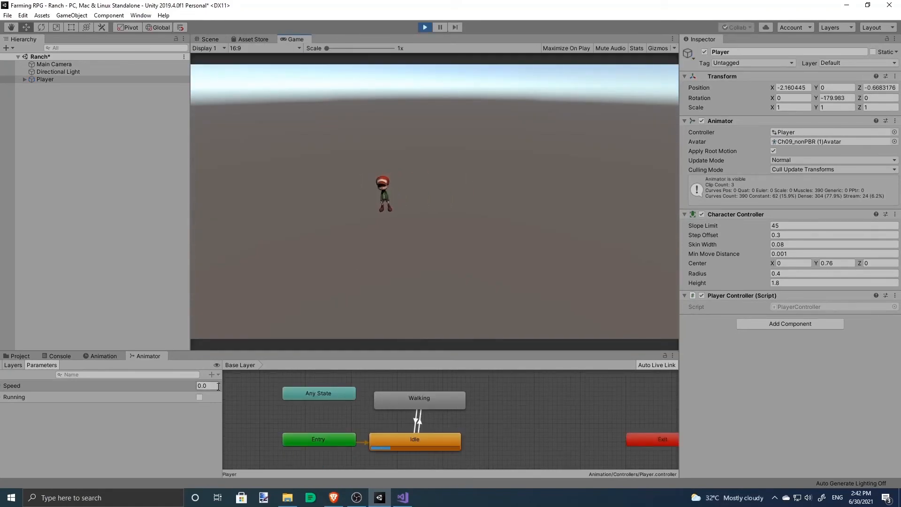
{"action": "left_click", "coordinate": [206, 386]}
{"action": "left_click", "coordinate": [426, 27]}
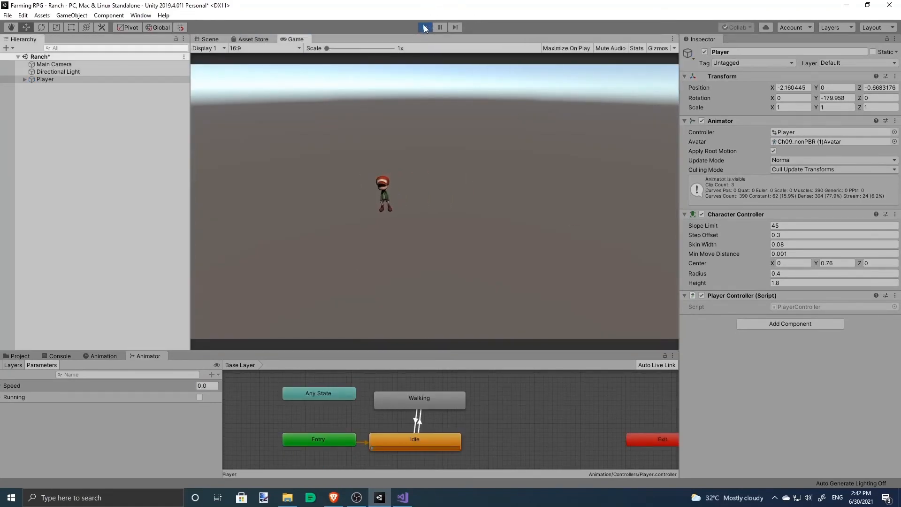
Step: Lower the Speed threshold of the Idle -> Walking transition's condition, and set the Walking -> Idle condition's threshold to 0.01
{"action": "left_click", "coordinate": [403, 497]}
{"action": "left_click", "coordinate": [379, 498]}
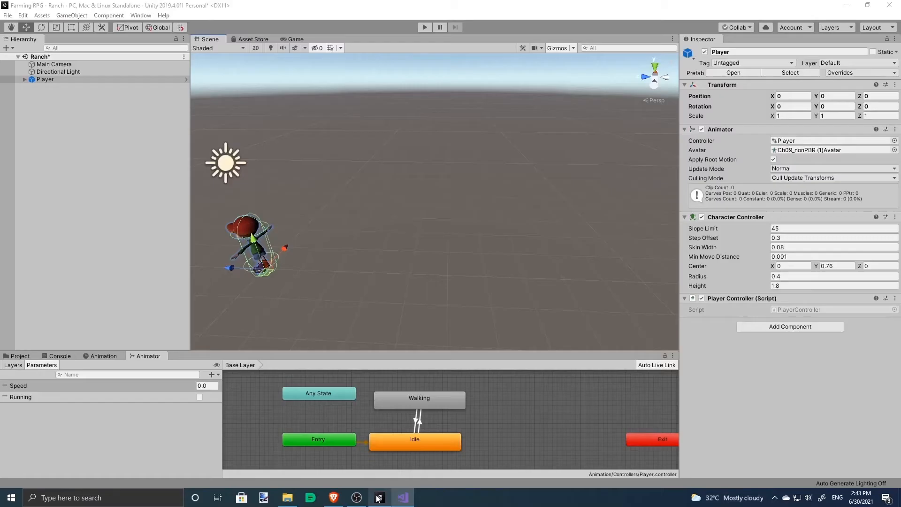
{"action": "double_click", "coordinate": [35, 385]}
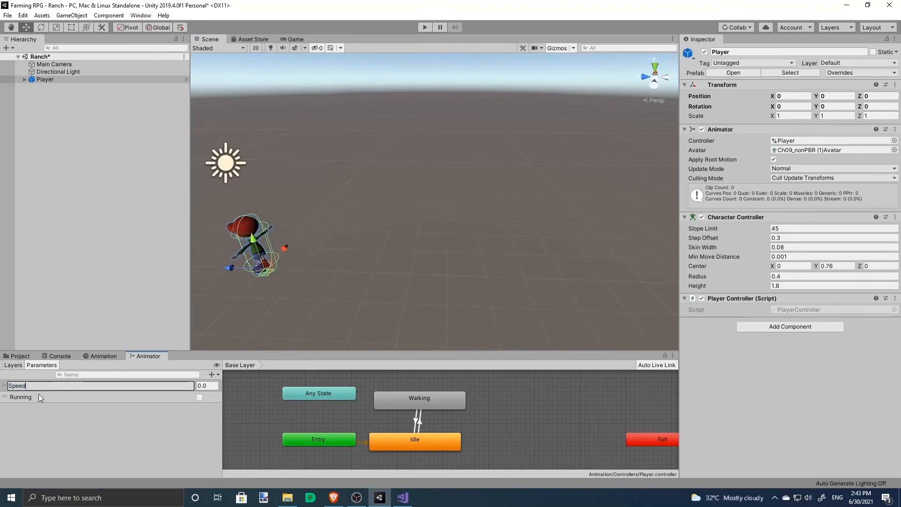
{"action": "left_click", "coordinate": [420, 425]}
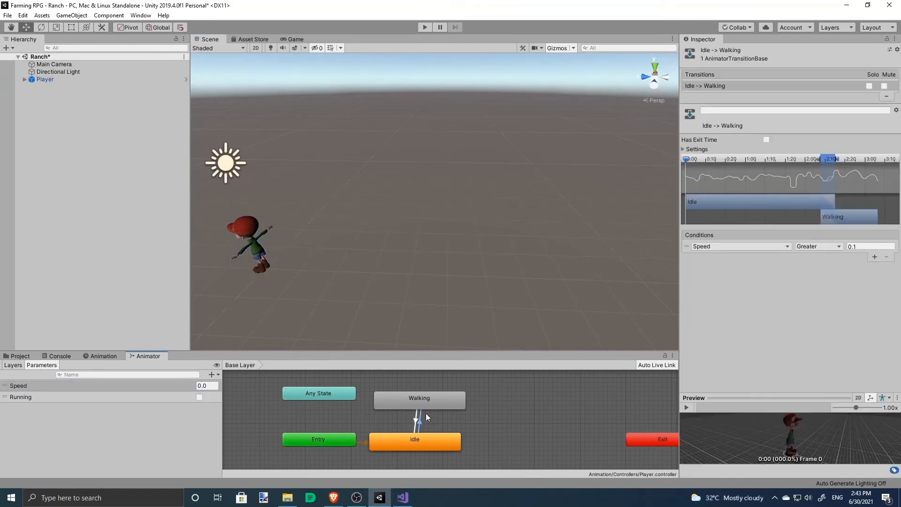
{"action": "left_click", "coordinate": [864, 247]}
{"action": "left_click", "coordinate": [415, 422]}
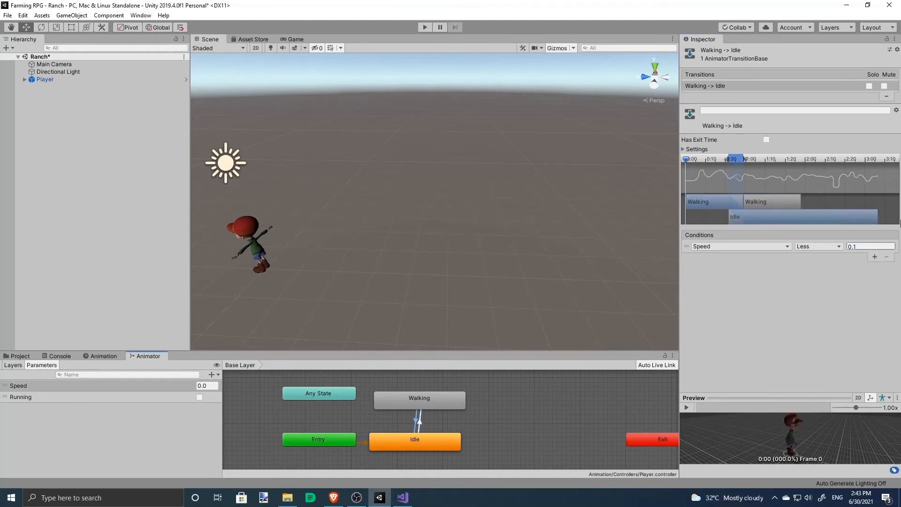
{"action": "left_click", "coordinate": [869, 246]}
Step: Run the scene and move the character in all directions to check the switching between the Idle and Walking animations
{"action": "left_click", "coordinate": [424, 27]}
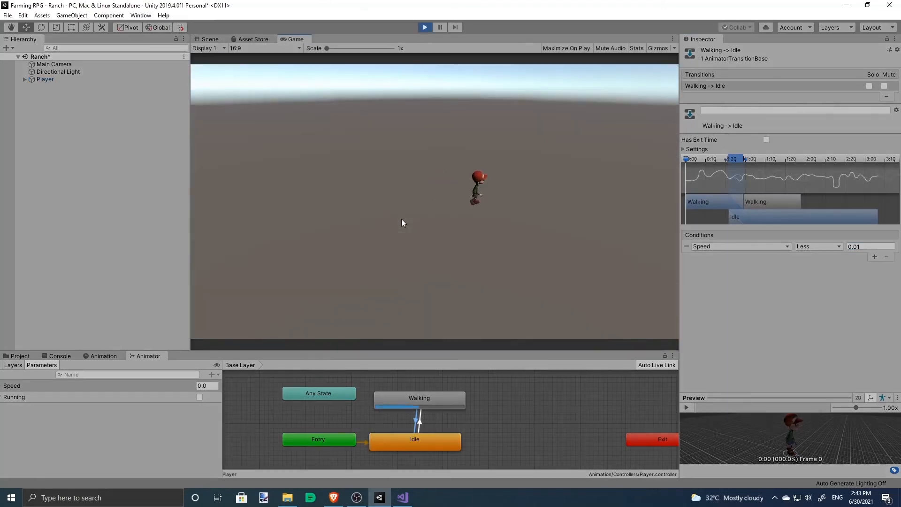
{"action": "key", "text": "a"}
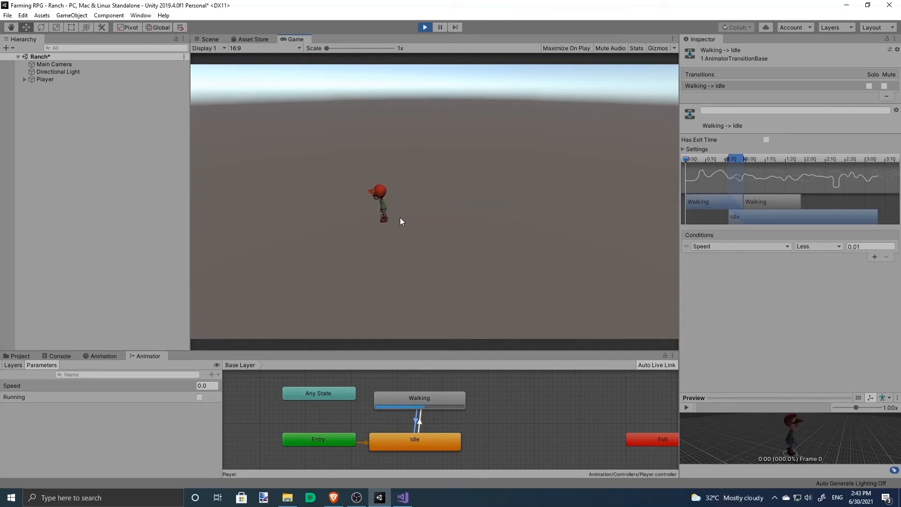
{"action": "key", "text": "w"}
{"action": "key", "text": "d"}
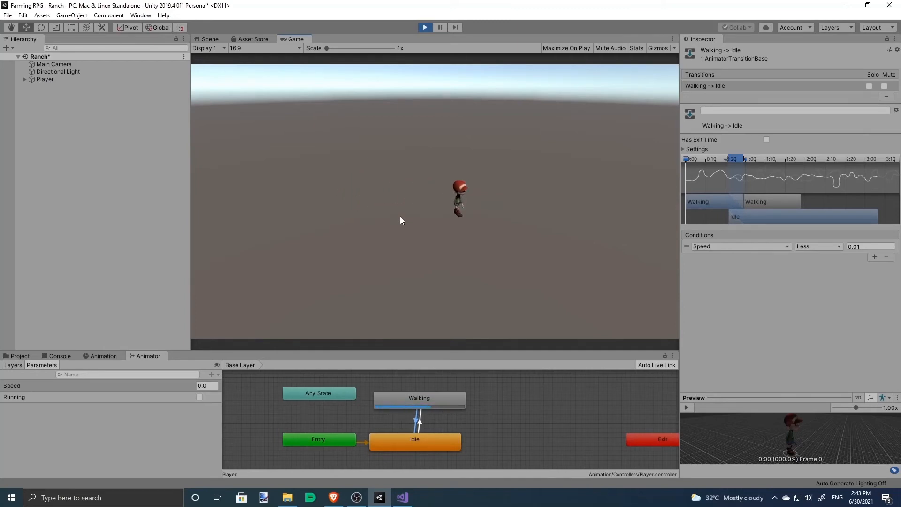
{"action": "key", "text": "s"}
{"action": "key", "text": "a"}
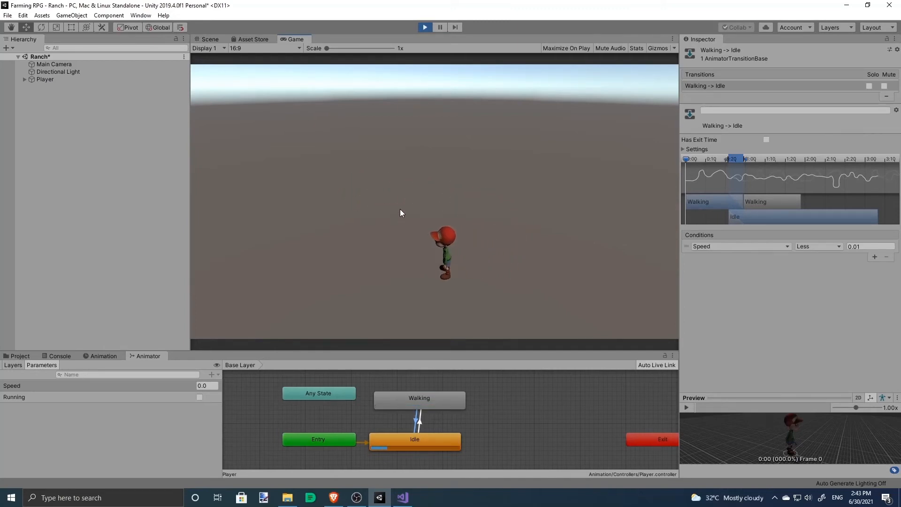
{"action": "key", "text": "a"}
{"action": "key", "text": "d"}
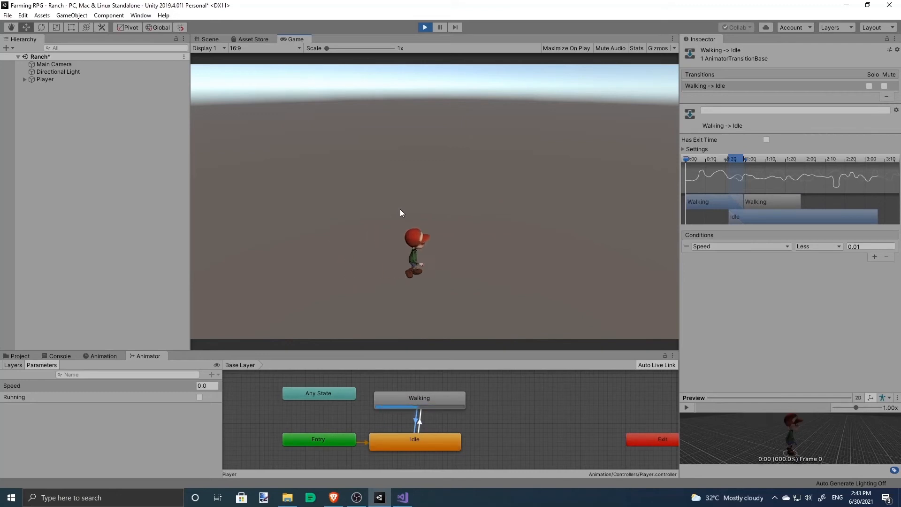
{"action": "key", "text": "a"}
{"action": "key", "text": "w"}
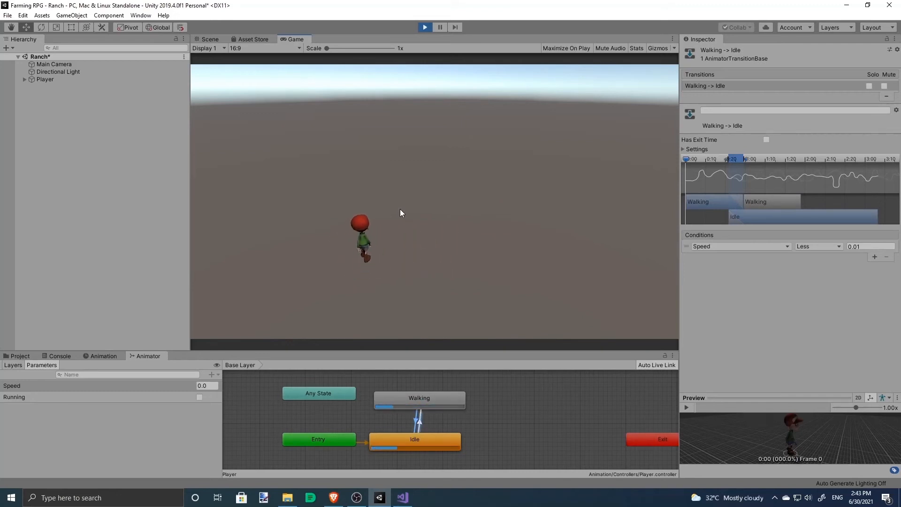
Step: Keep moving the character around the running scene to check its turning and walking animation, and stop playing
{"action": "key", "text": "s"}
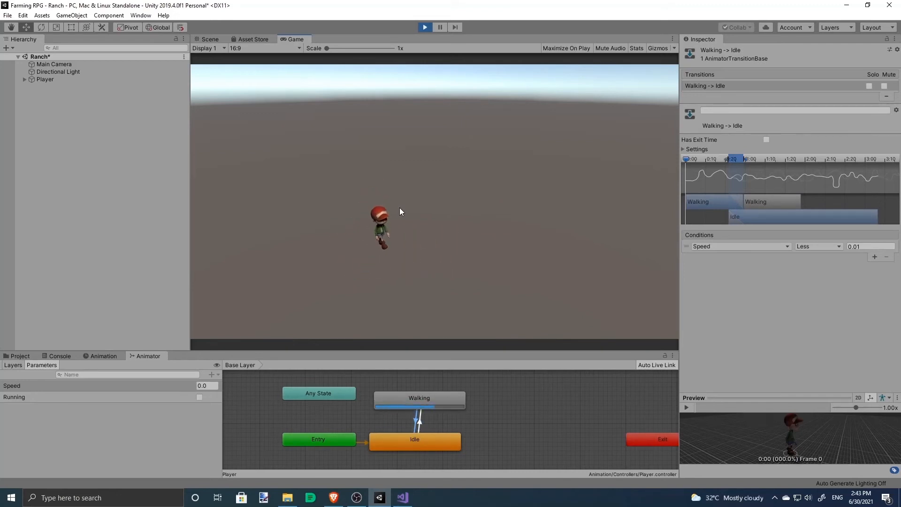
{"action": "key", "text": "d"}
{"action": "key", "text": "a"}
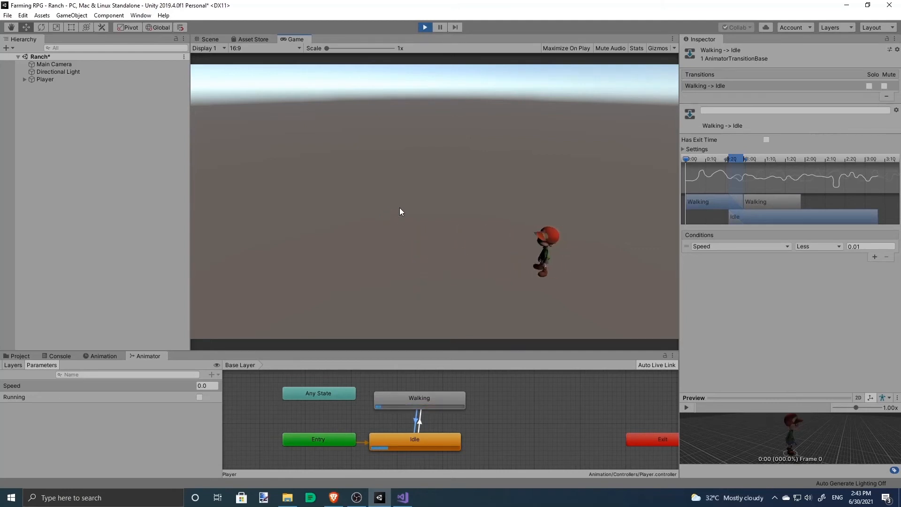
{"action": "key", "text": "w"}
{"action": "key", "text": "d"}
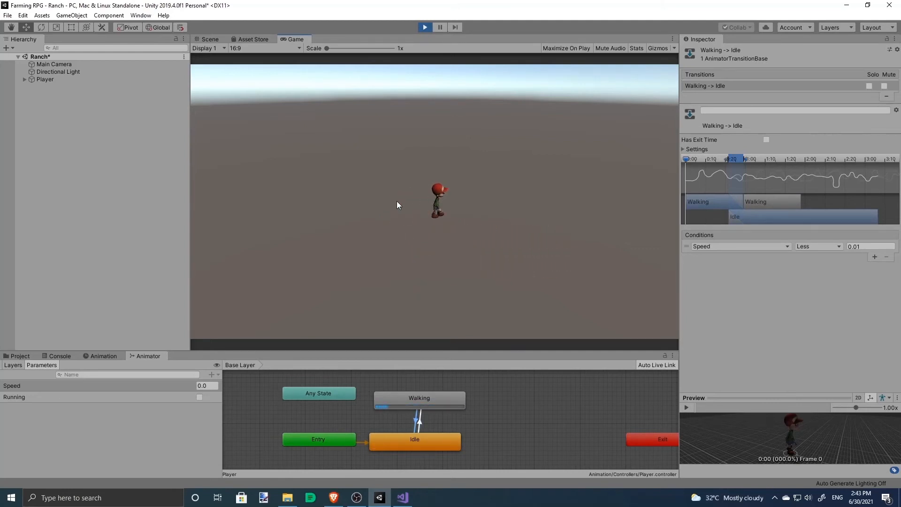
{"action": "key", "text": "s"}
{"action": "key", "text": "a"}
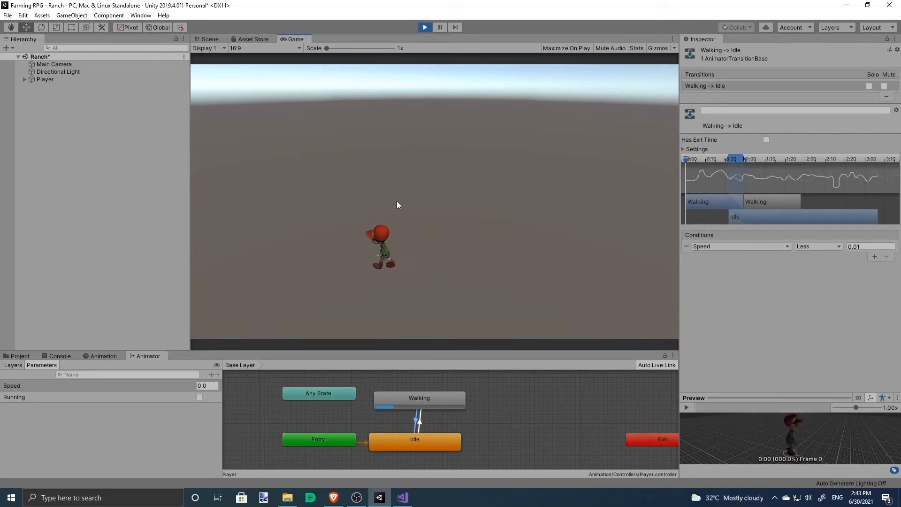
{"action": "left_click", "coordinate": [425, 27]}
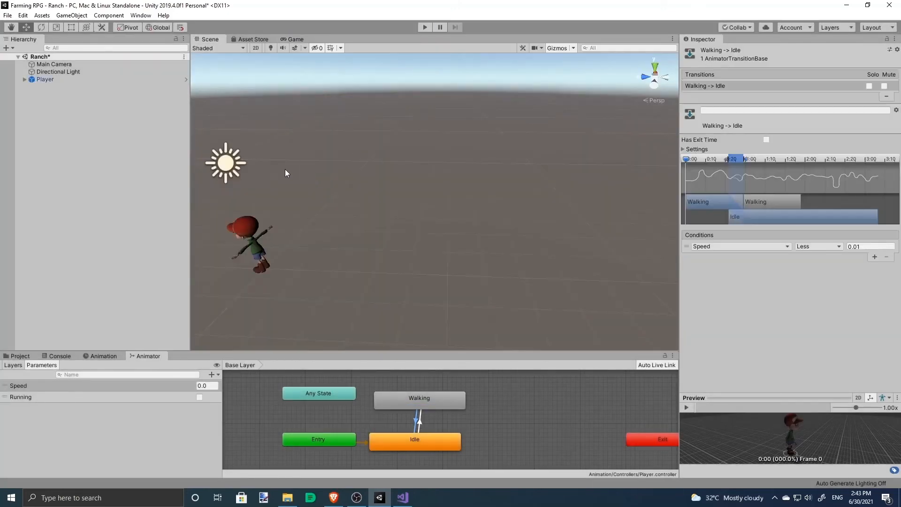
Step: Open the Input Manager in Project Settings, collapse the Horizontal and Vertical axes, and set the axes size to 19
{"action": "left_click", "coordinate": [116, 397]}
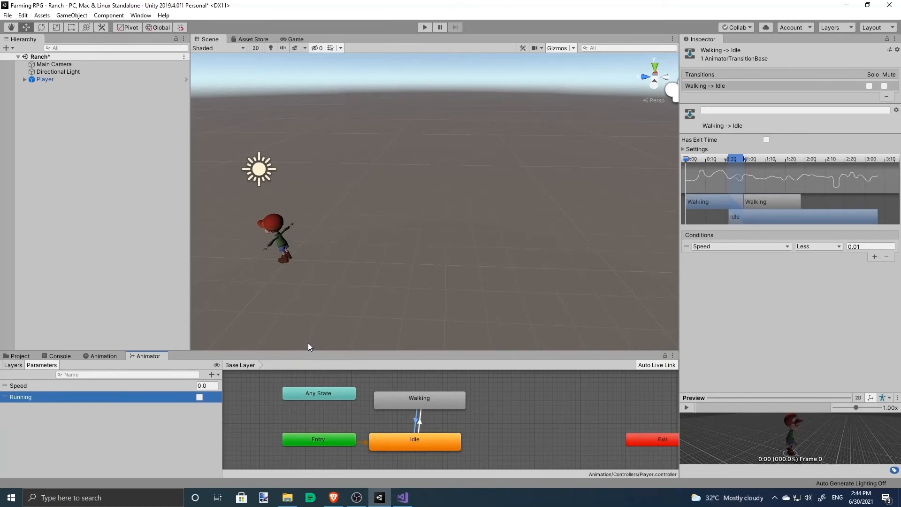
{"action": "left_click", "coordinate": [7, 15]}
{"action": "mouse_move", "coordinate": [30, 17]}
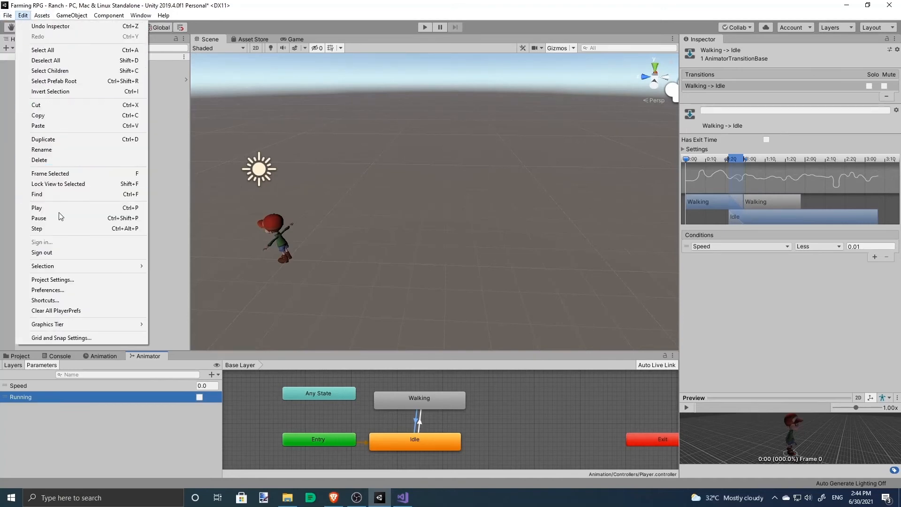
{"action": "left_click", "coordinate": [73, 279]}
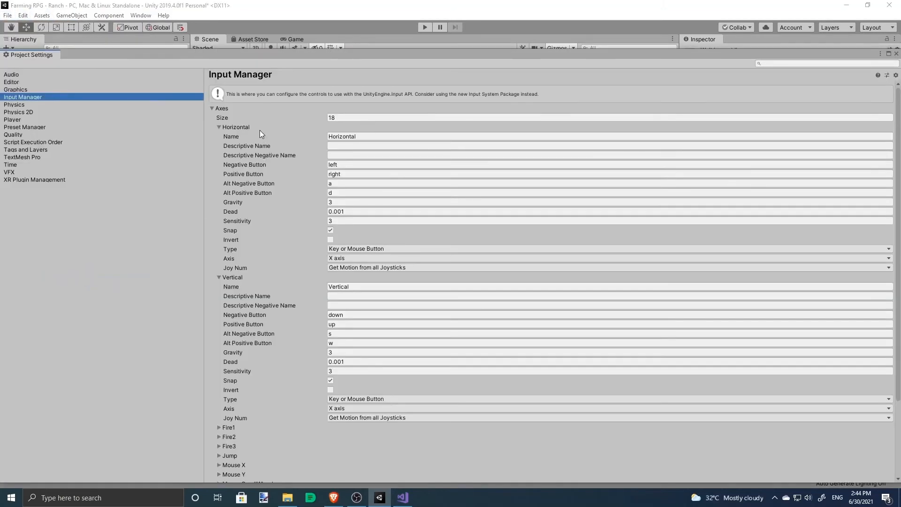
{"action": "left_click", "coordinate": [220, 126]}
{"action": "left_click", "coordinate": [220, 138]}
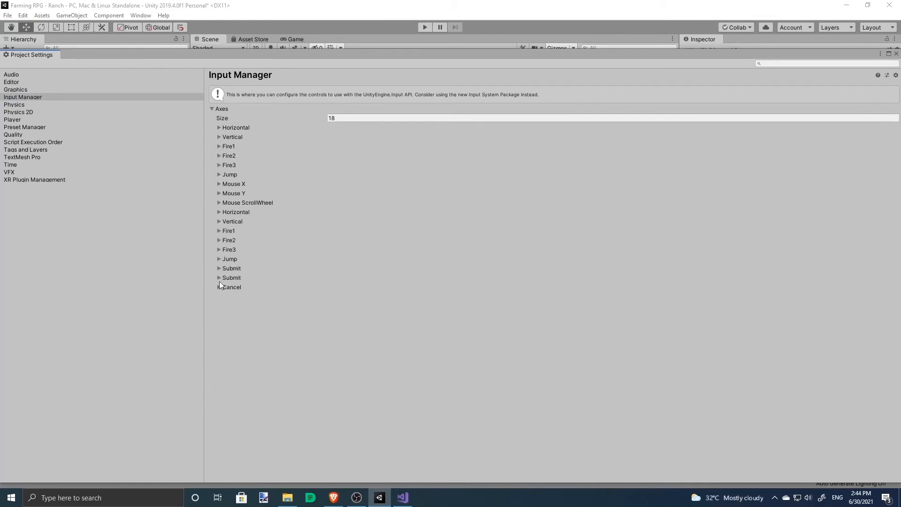
{"action": "left_click", "coordinate": [343, 119]}
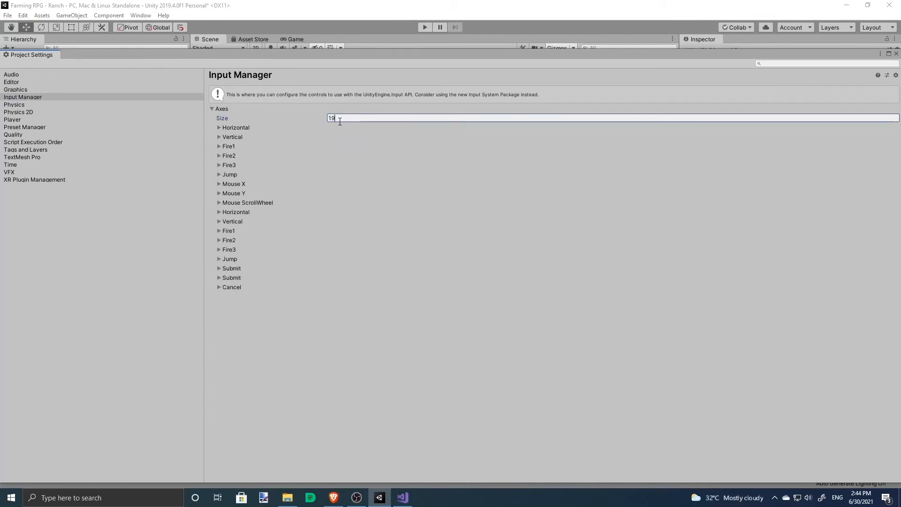
{"action": "key", "text": "Return"}
Step: Rename the newly added last input axis as Sprint and set its positive button to left shift
{"action": "left_click", "coordinate": [232, 297]}
{"action": "left_click", "coordinate": [365, 304]}
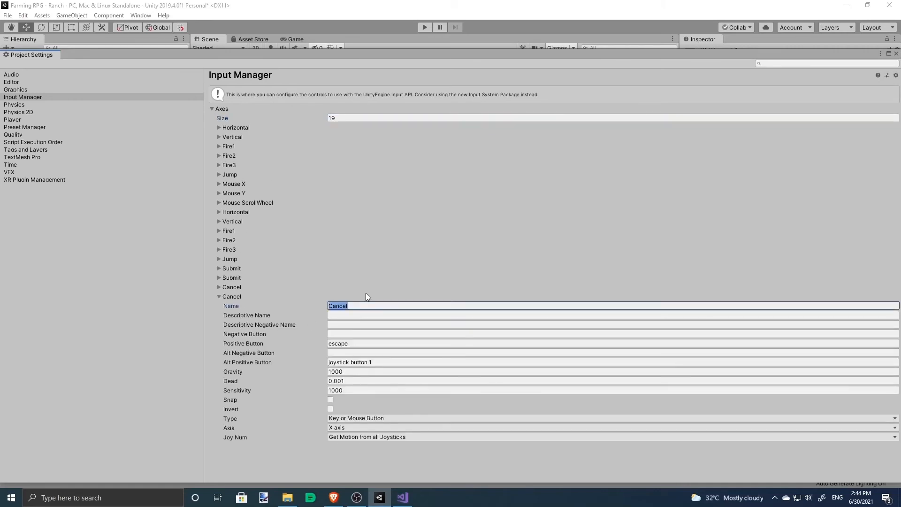
{"action": "type", "text": "Sprint"}
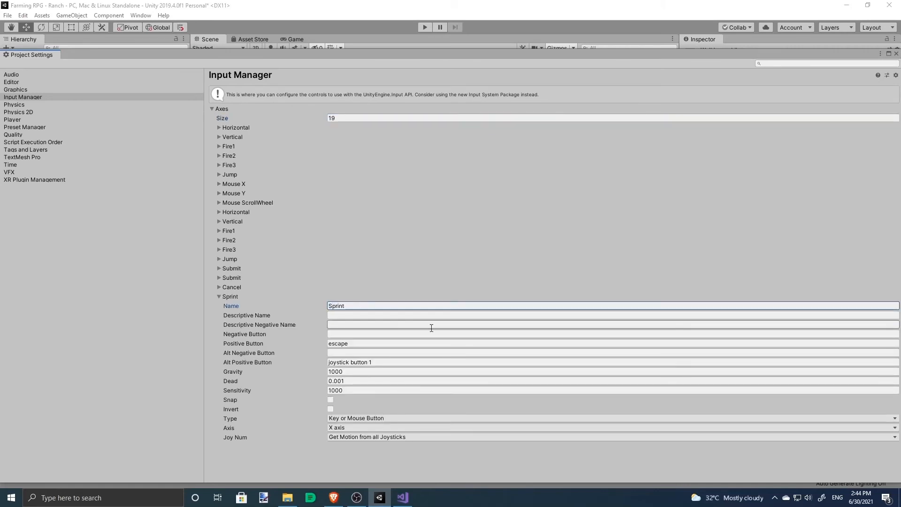
{"action": "left_click", "coordinate": [424, 343]}
{"action": "type", "text": "s"}
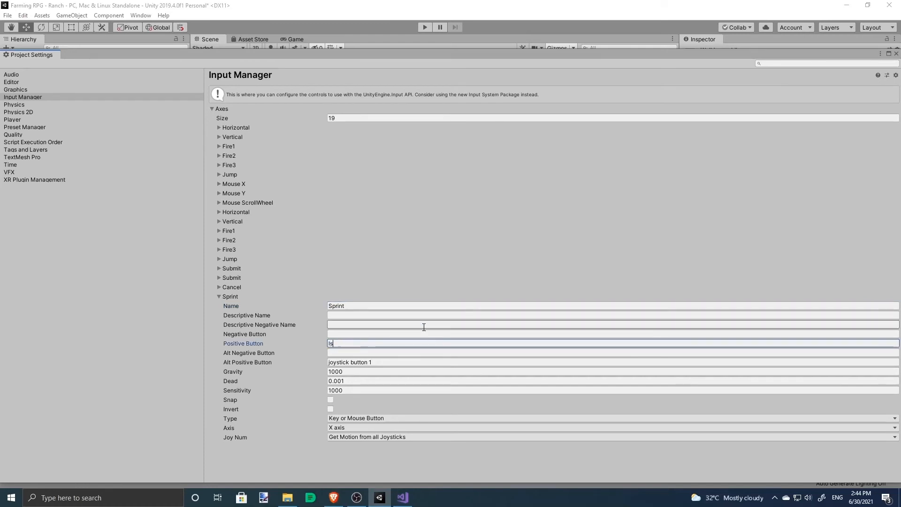
{"action": "type", "text": "hifleft shift"}
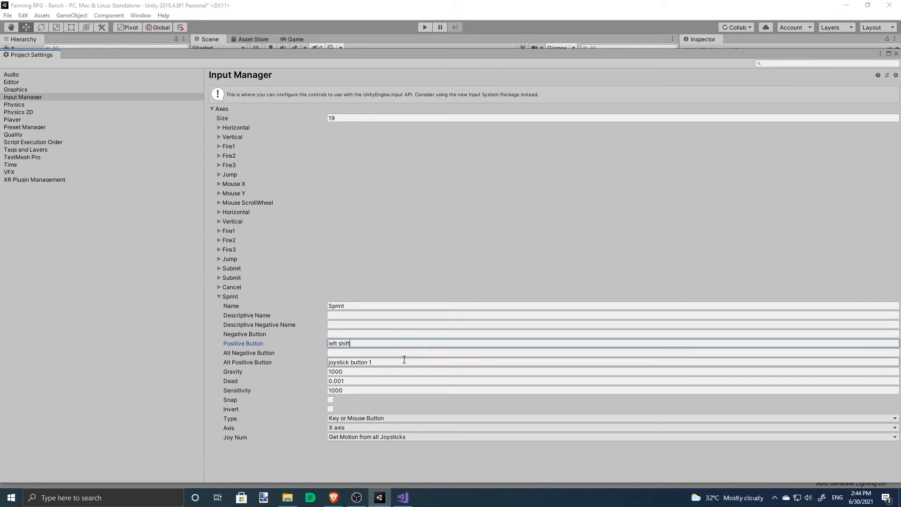
Step: Set the Sprint axis's alt positive button to right shift and close the Project Settings window
{"action": "key", "text": "Tab"}
{"action": "key", "text": "Tab"}
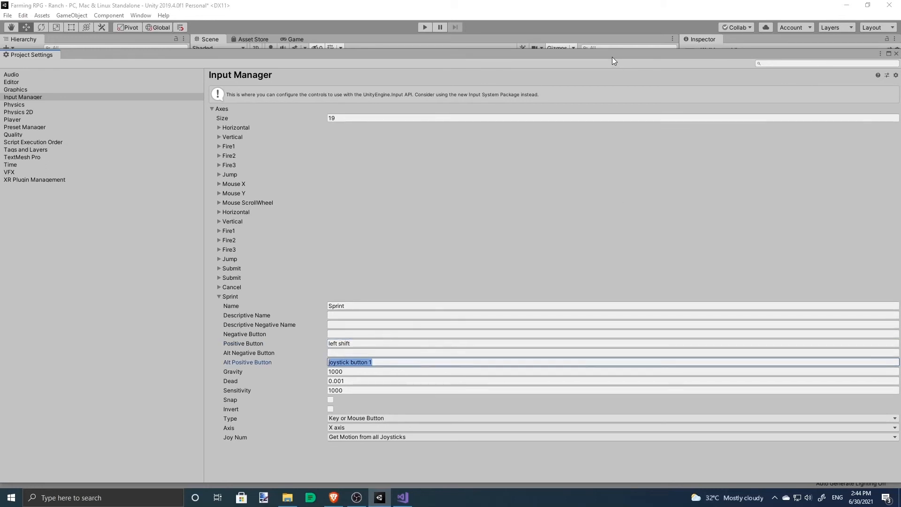
{"action": "left_click_drag", "start_coordinate": [612, 58], "coordinate": [577, 42]}
{"action": "left_click", "coordinate": [494, 179]}
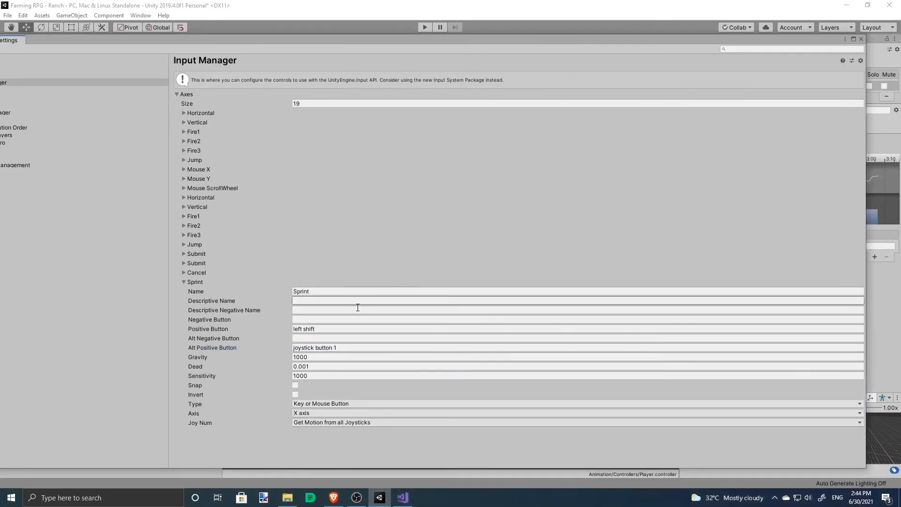
{"action": "left_click", "coordinate": [390, 347]}
{"action": "type", "text": "r"}
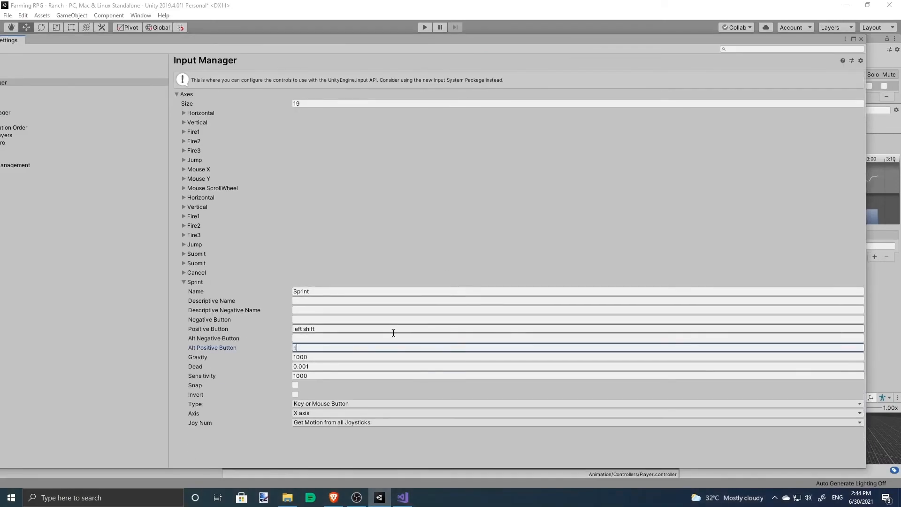
{"action": "type", "text": "ight shift"}
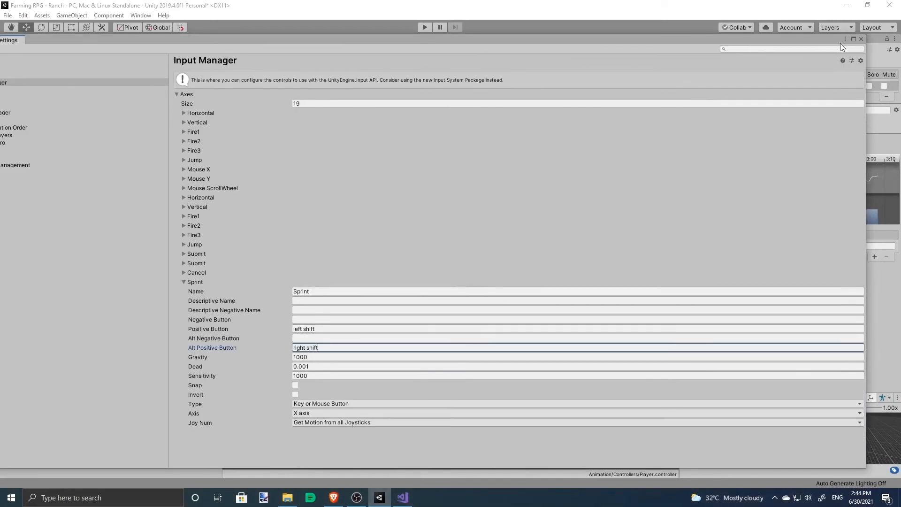
{"action": "left_click", "coordinate": [860, 40]}
{"action": "left_click_drag", "start_coordinate": [476, 233], "coordinate": [560, 203], "text": "alt"}
Step: Switch to Visual Studio and add the comment //Is the sprint key pressed? below the velocity line in Move(), after a blank line
{"action": "left_click", "coordinate": [403, 497]}
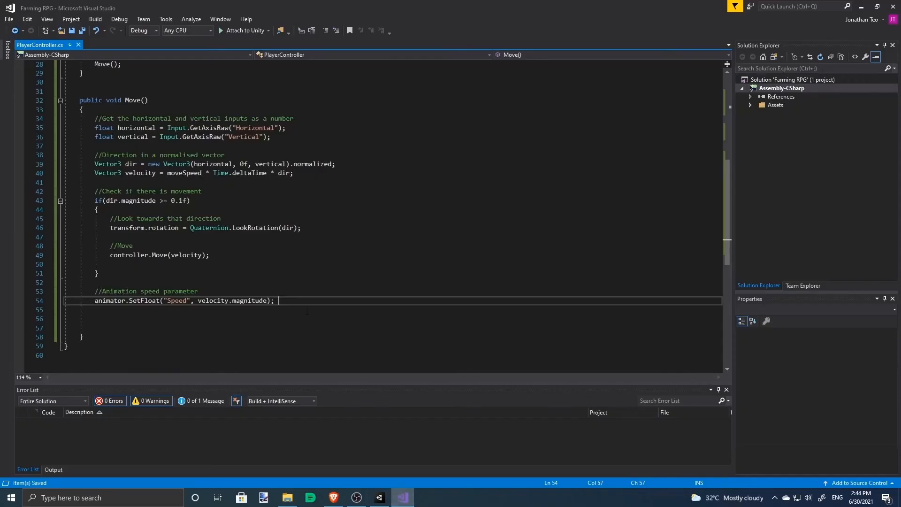
{"action": "left_click", "coordinate": [342, 192]}
{"action": "key", "text": "Up"}
{"action": "key", "text": "Up"}
{"action": "key", "text": "End"}
{"action": "key", "text": "Return"}
{"action": "key", "text": "Return"}
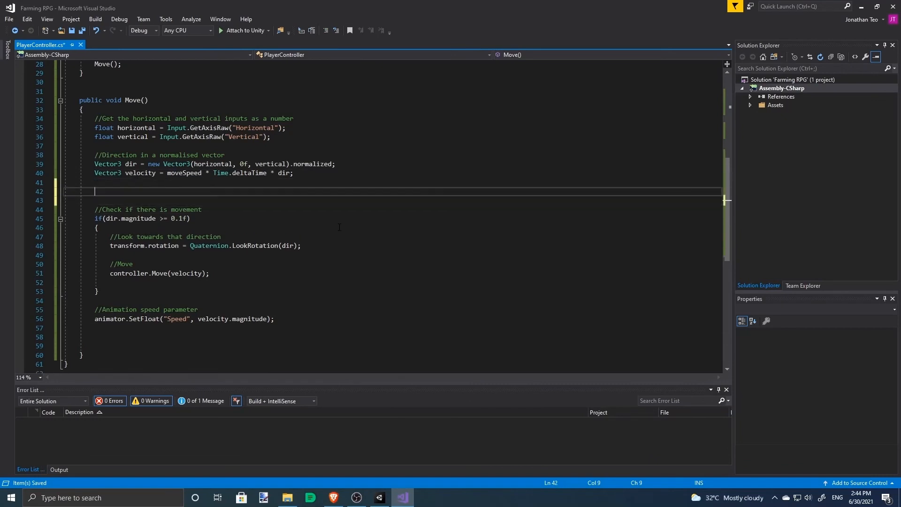
{"action": "type", "text": "//Is the sprint key pressed?"}
{"action": "key", "text": "Return"}
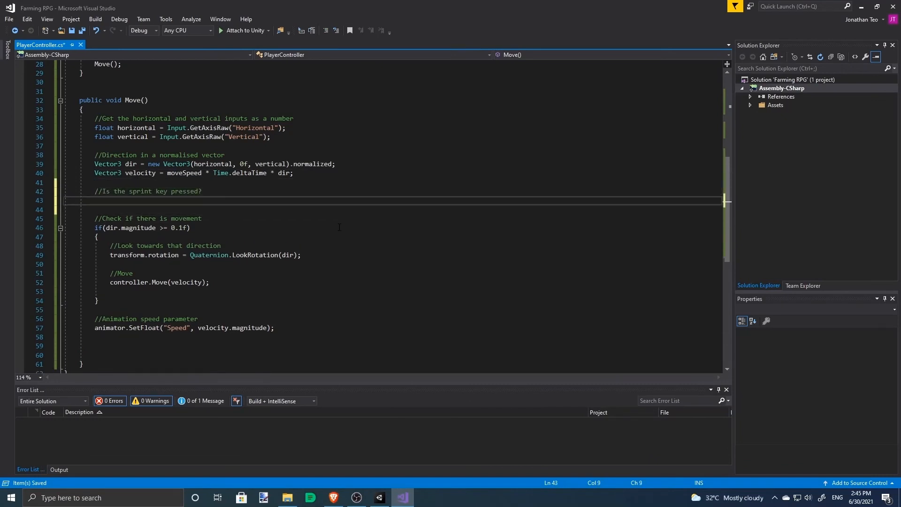
Step: Add an if (Input.GetButton("Sprint")) block with braces below the sprint key comment
{"action": "type", "text": "if(Input.GetButton"}
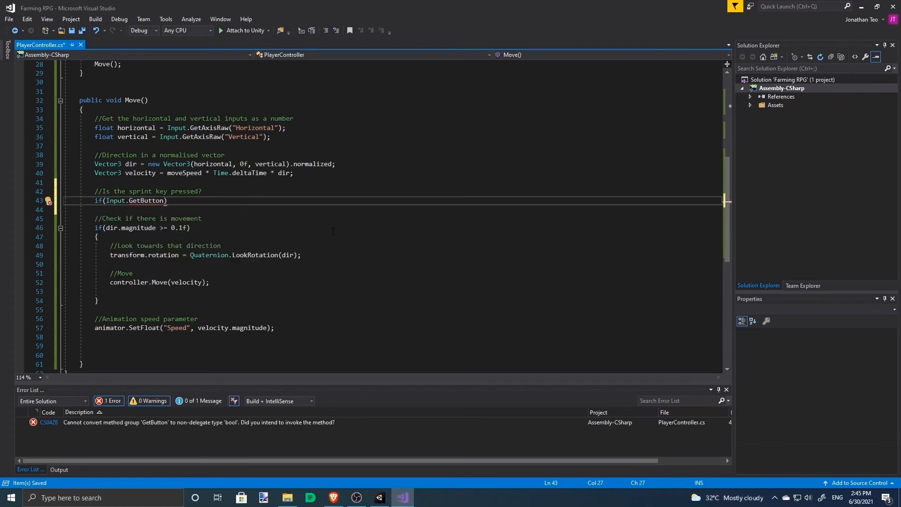
{"action": "mouse_move", "coordinate": [146, 202]}
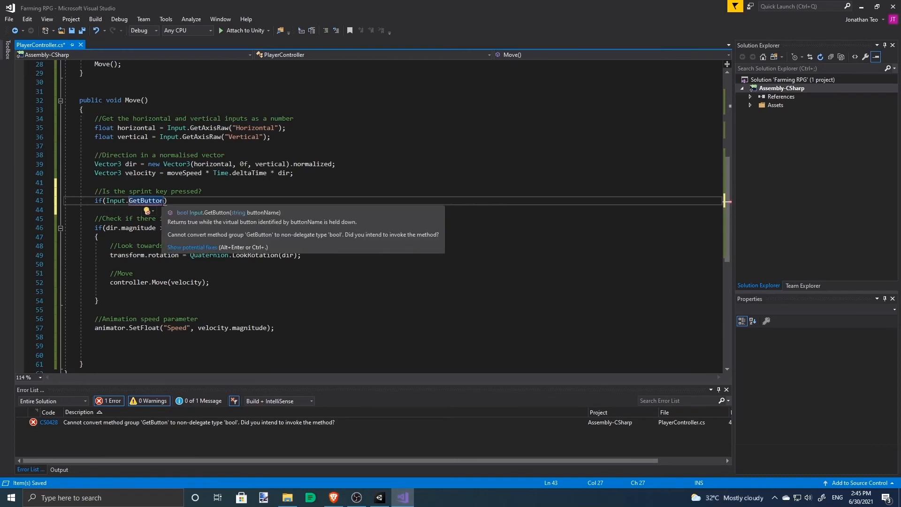
{"action": "type", "text": "(\""}
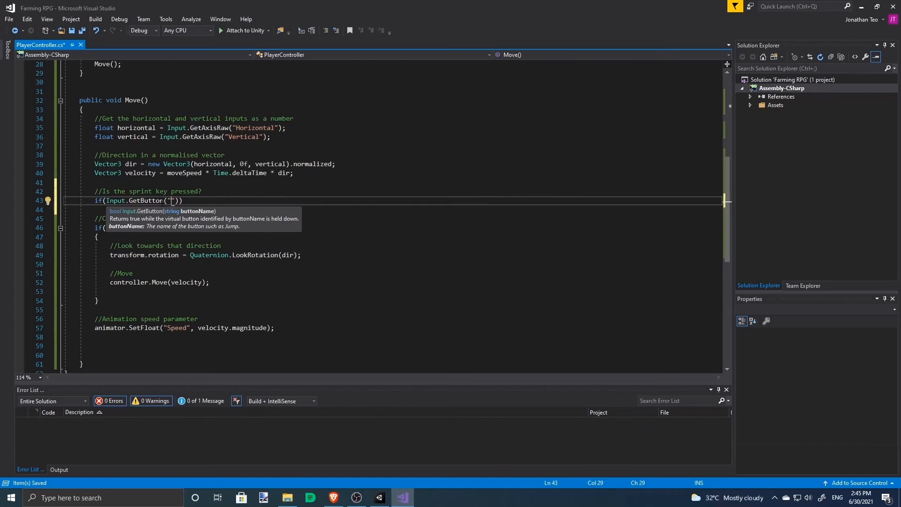
{"action": "type", "text": "Sprint\"))"}
{"action": "key", "text": "Return"}
{"action": "type", "text": "{"}
{"action": "key", "text": "Return"}
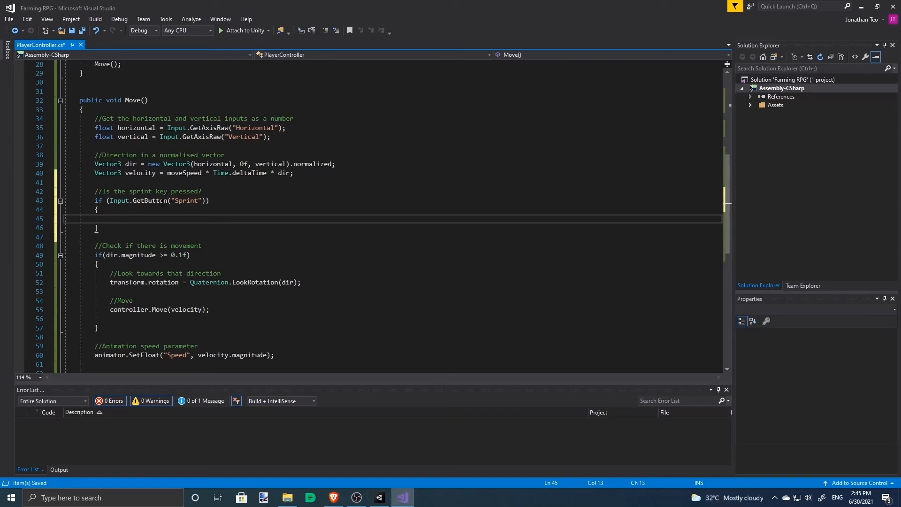
Step: Extend the sprint comment to read //Is the sprint key pressed down? and return to the empty line inside the if block
{"action": "key", "text": "Up"}
{"action": "key", "text": "Up"}
{"action": "key", "text": "Up"}
{"action": "key", "text": "ctrl+Right"}
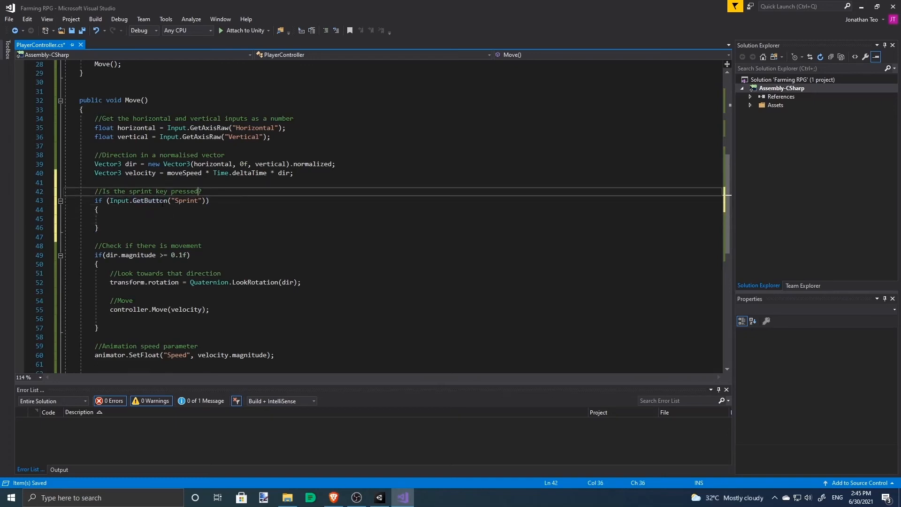
{"action": "key", "text": "Down"}
{"action": "key", "text": "Down"}
{"action": "key", "text": "Down"}
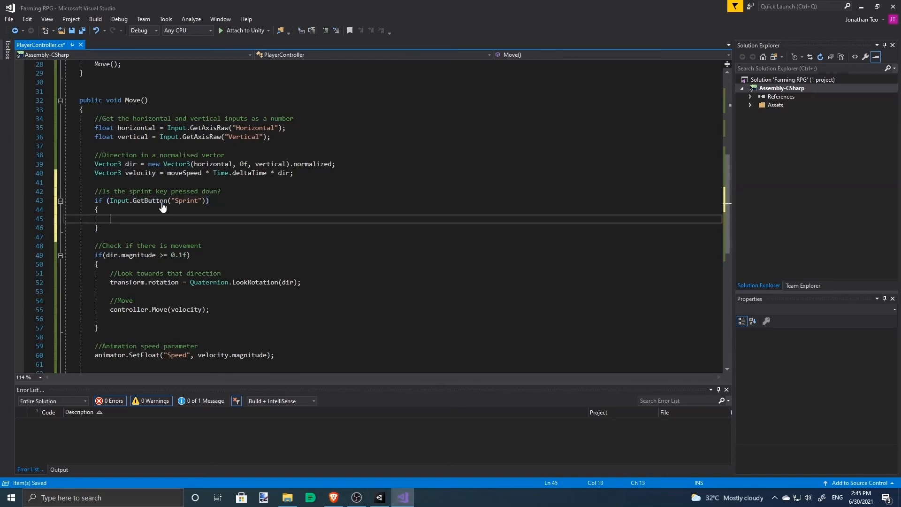
Step: Add the comment //Set the animation to run and increase our movespeed inside the sprint if block
{"action": "type", "text": "/"}
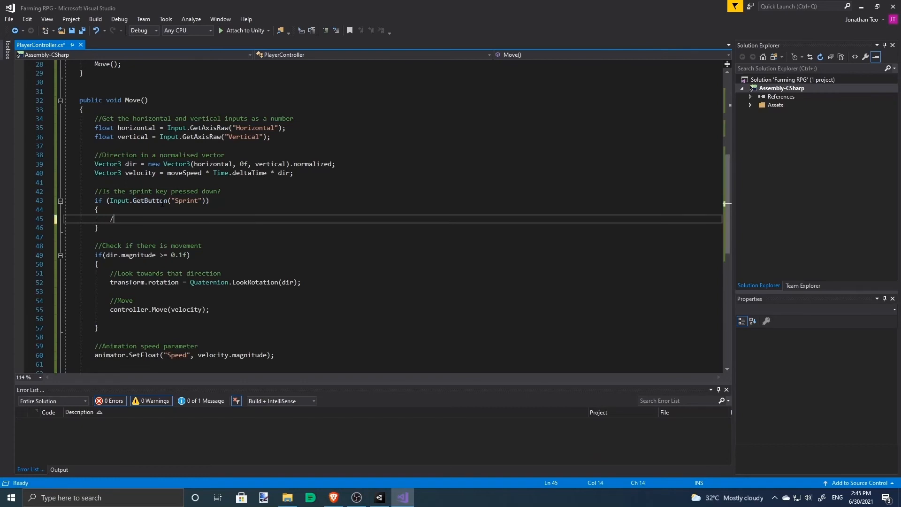
{"action": "type", "text": "/Set the animation to run and increase our movespeed"}
{"action": "key", "text": "Up"}
{"action": "key", "text": "Up"}
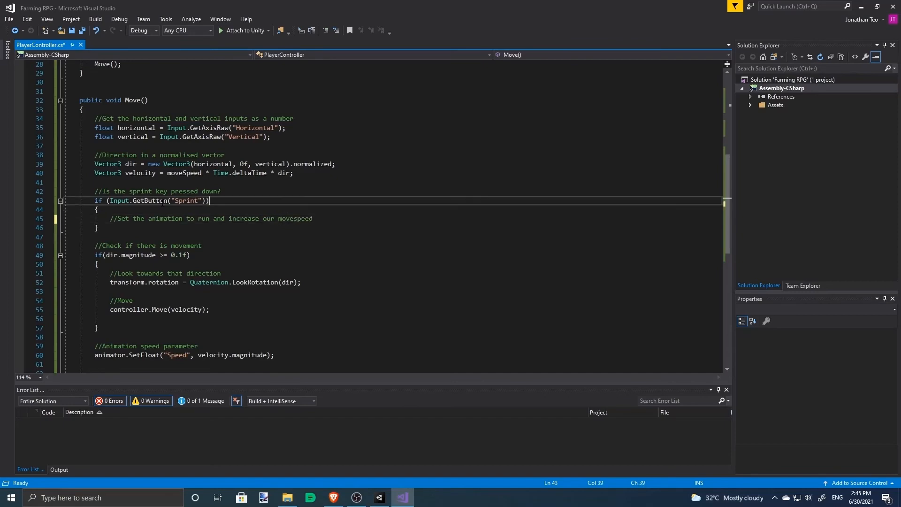
{"action": "key", "text": "Down"}
Step: Add the attribute [Header("Movement System")] below the moveSpeed field at the beginning of the class, after a blank line
{"action": "scroll", "coordinate": [162, 185], "scroll_direction": "up", "scroll_amount": 6}
{"action": "scroll", "coordinate": [162, 185], "scroll_direction": "up", "scroll_amount": 3}
{"action": "left_click", "coordinate": [286, 154]}
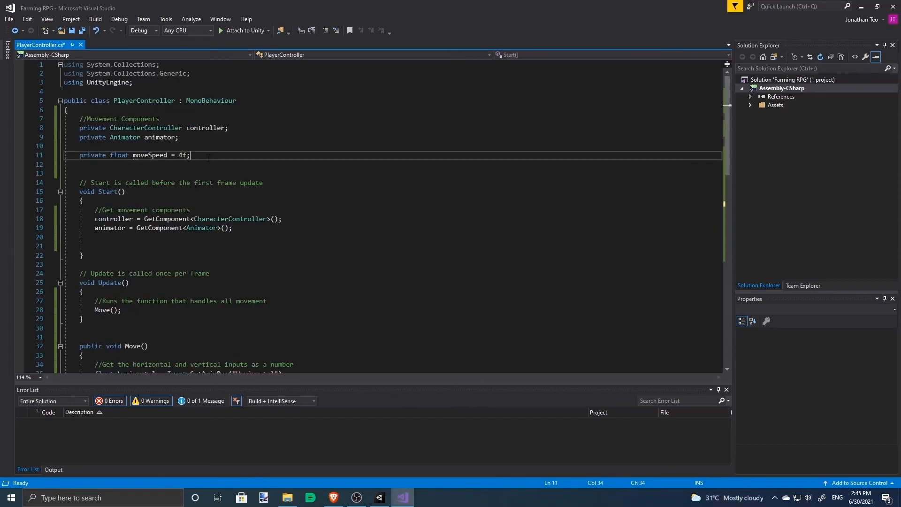
{"action": "key", "text": "Return"}
{"action": "key", "text": "Return"}
{"action": "type", "text": "[Header(\""}
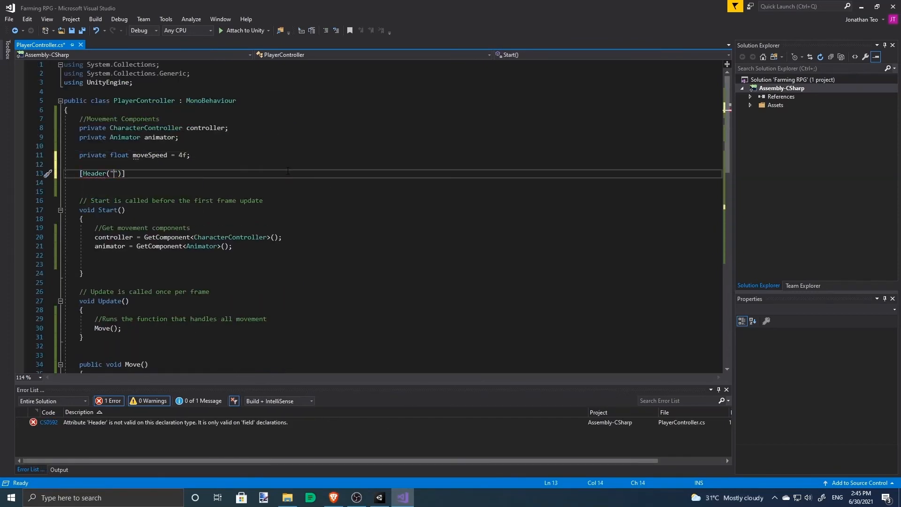
{"action": "type", "text": "Movement System"}
{"action": "key", "text": "Return"}
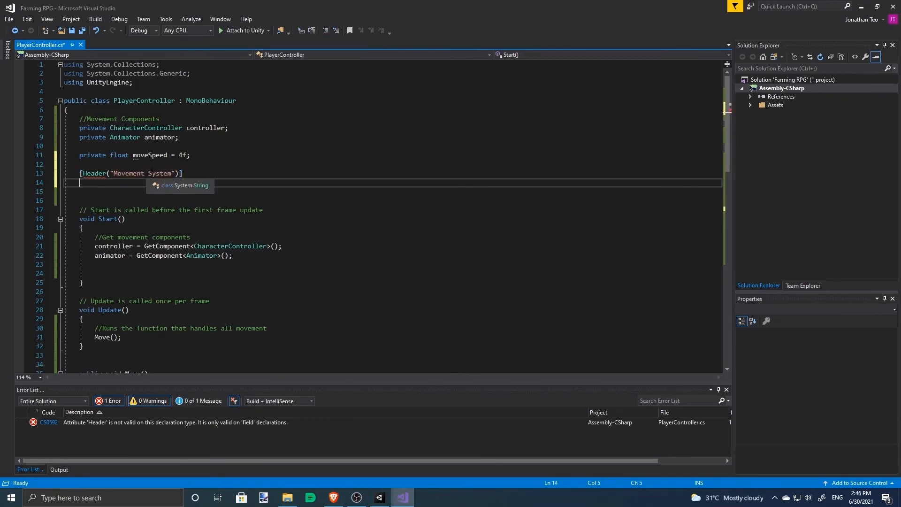
Step: Declare public float walkSpeed = 4f; and public float runSpeed = 8f; under the Movement System header
{"action": "type", "text": "public"}
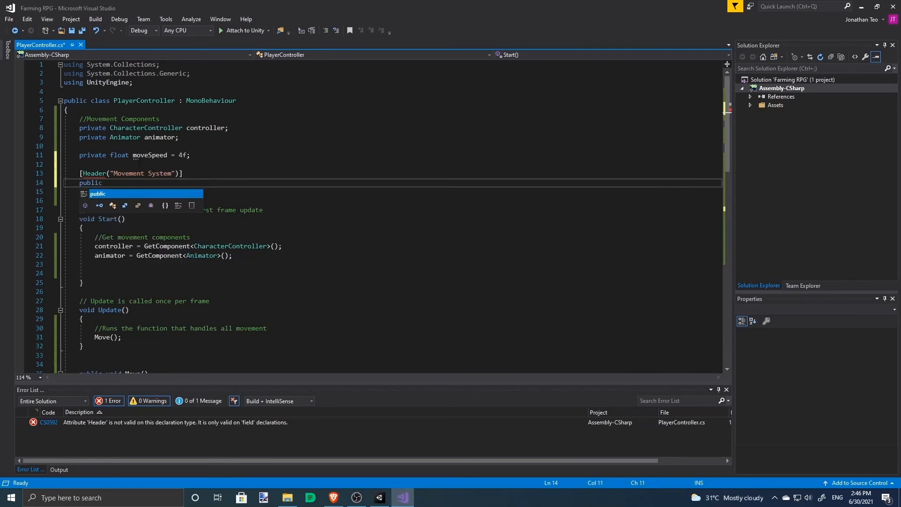
{"action": "type", "text": " float walkSpeed = 4f;"}
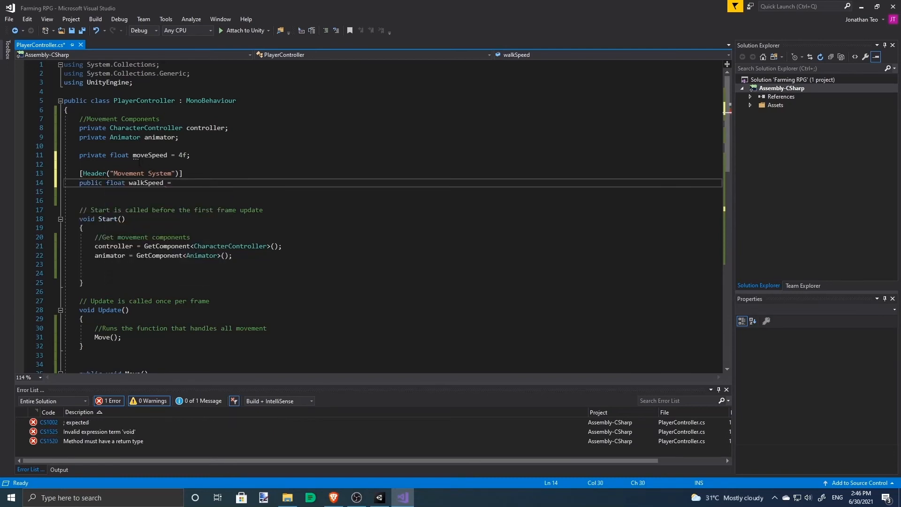
{"action": "key", "text": "Return"}
{"action": "type", "text": "public s"}
{"action": "key", "text": "BackSpace"}
{"action": "type", "text": "float "}
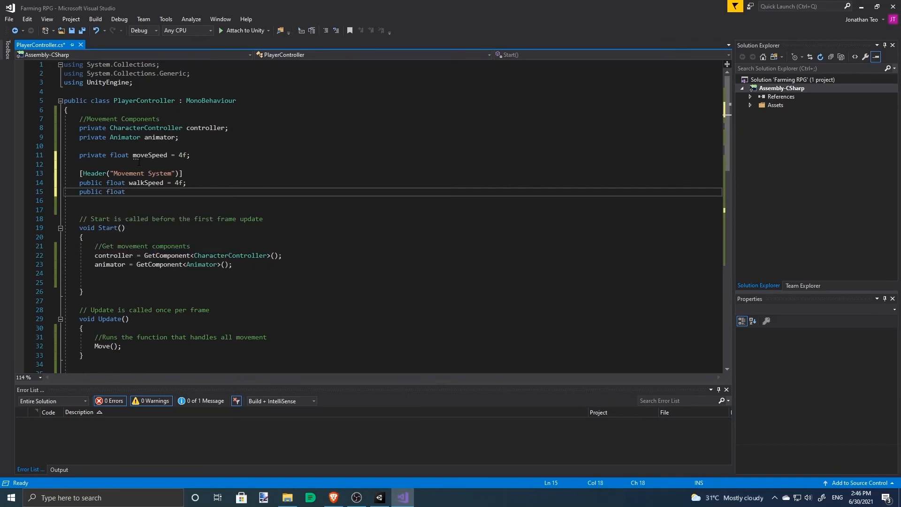
{"action": "type", "text": "runSpeed = 89f;"}
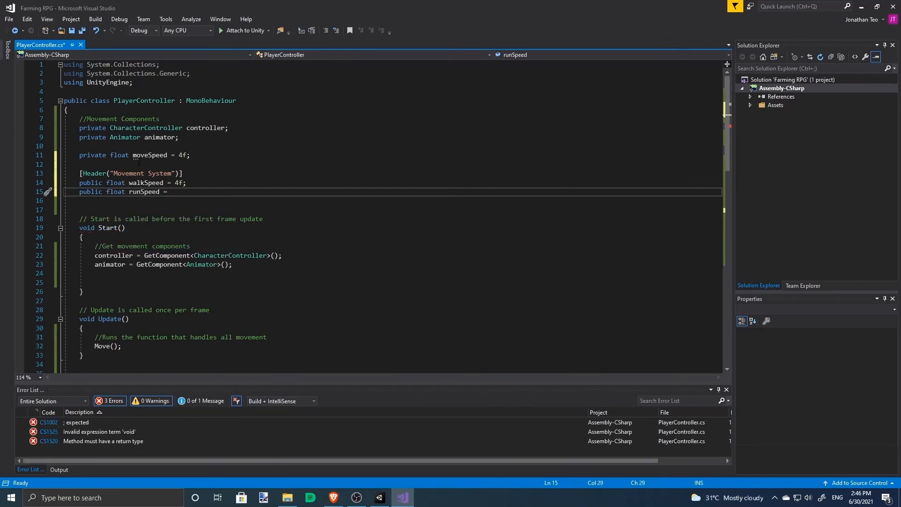
Step: Add moveSpeed = runSpeed; below the comment inside the sprint if block of Move()
{"action": "scroll", "coordinate": [213, 184], "scroll_direction": "down", "scroll_amount": 15}
{"action": "scroll", "coordinate": [296, 230], "scroll_direction": "up", "scroll_amount": 4}
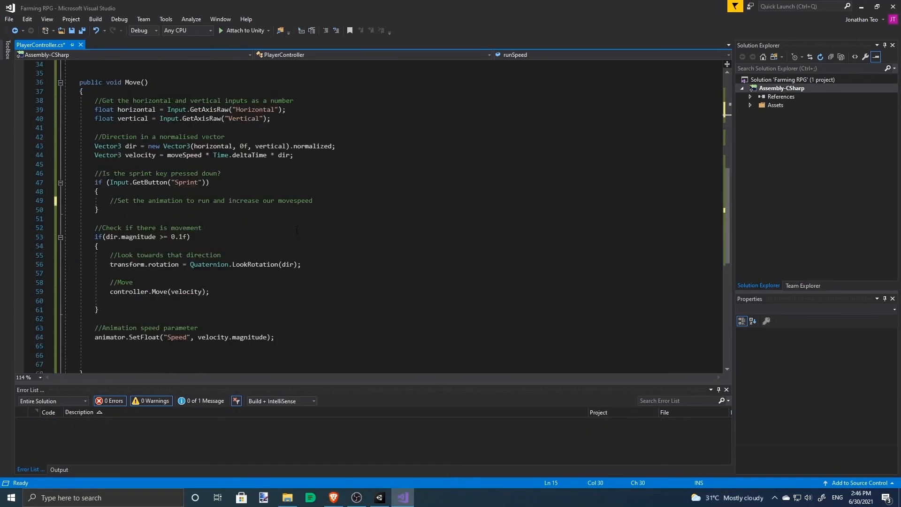
{"action": "left_click", "coordinate": [301, 209]}
{"action": "left_click", "coordinate": [351, 200]}
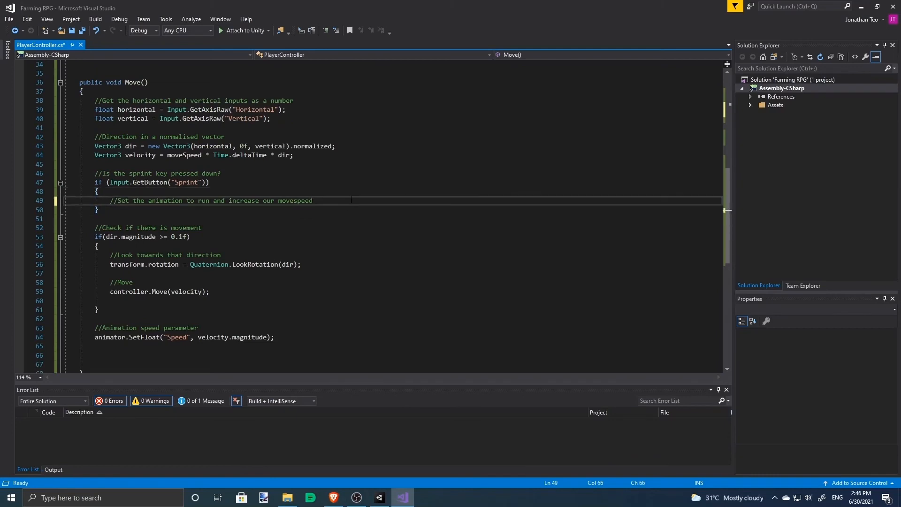
{"action": "key", "text": "Return"}
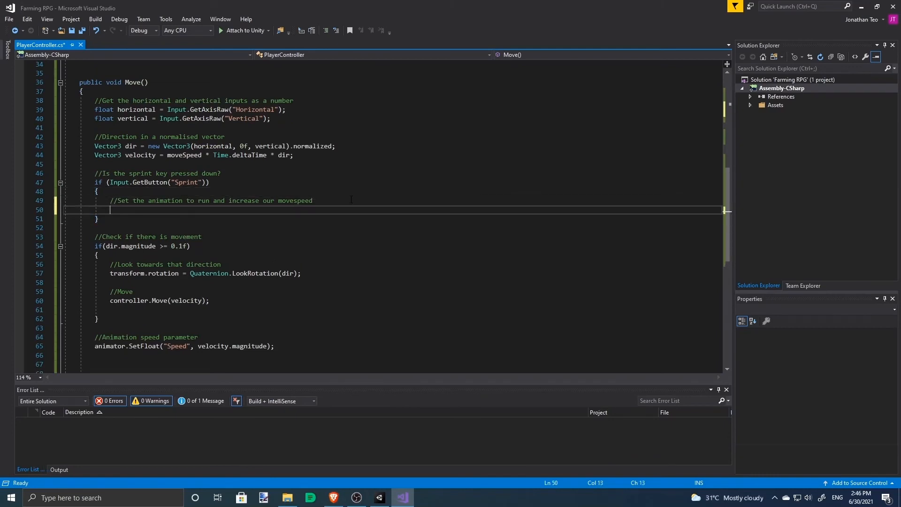
{"action": "type", "text": "moveSpeed "}
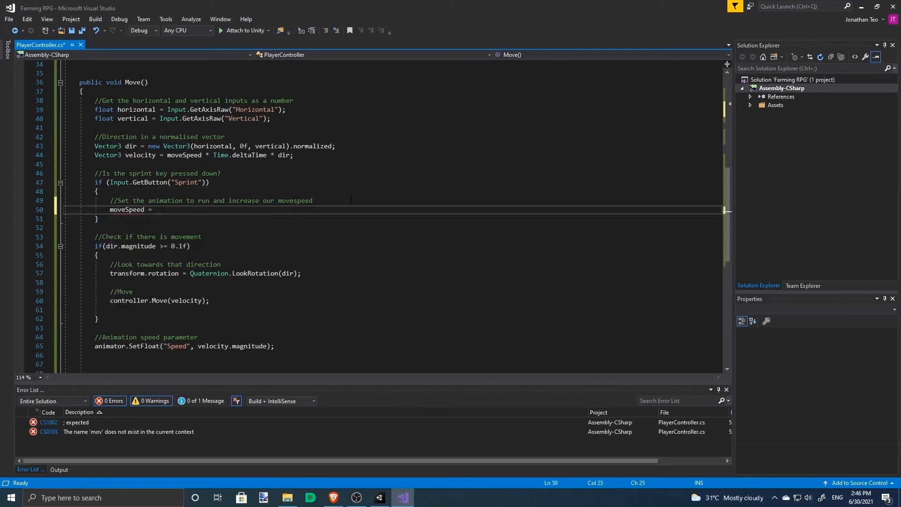
{"action": "type", "text": "= run"}
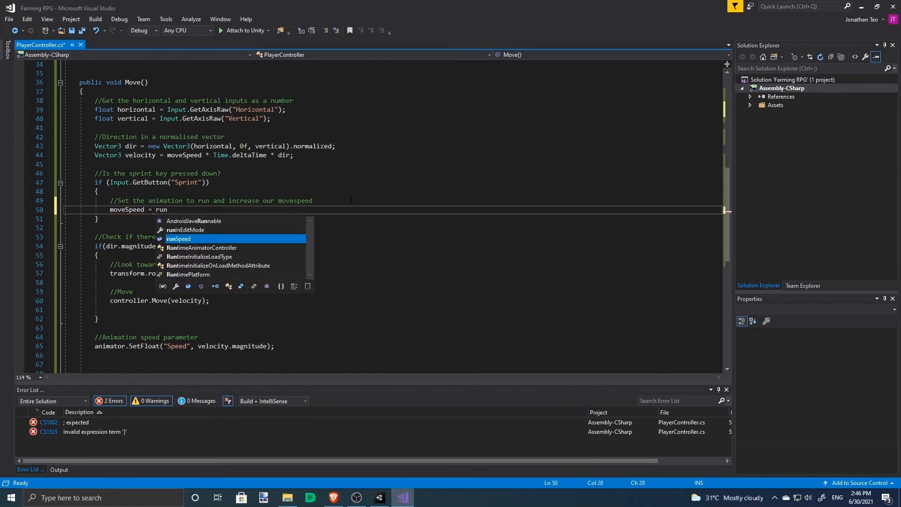
{"action": "key", "text": "Tab"}
{"action": "type", "text": ";"}
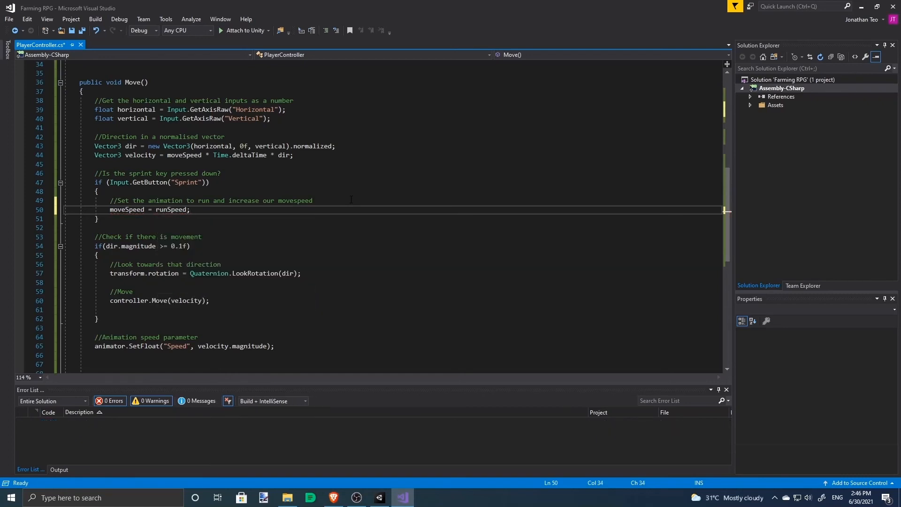
Step: Add an else block with braces after the sprint if block's closing brace, leaving a blank line beneath it
{"action": "key", "text": "Down"}
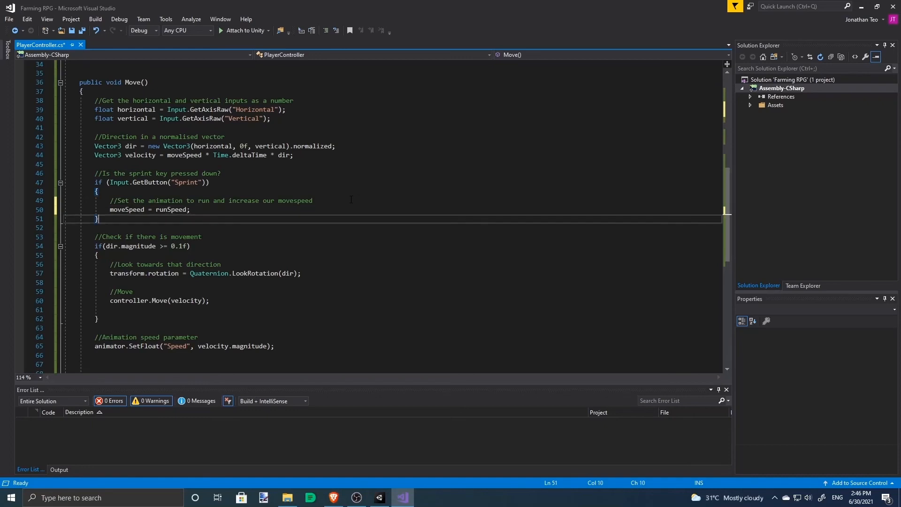
{"action": "key", "text": "Return"}
{"action": "key", "text": "Up"}
{"action": "key", "text": "End"}
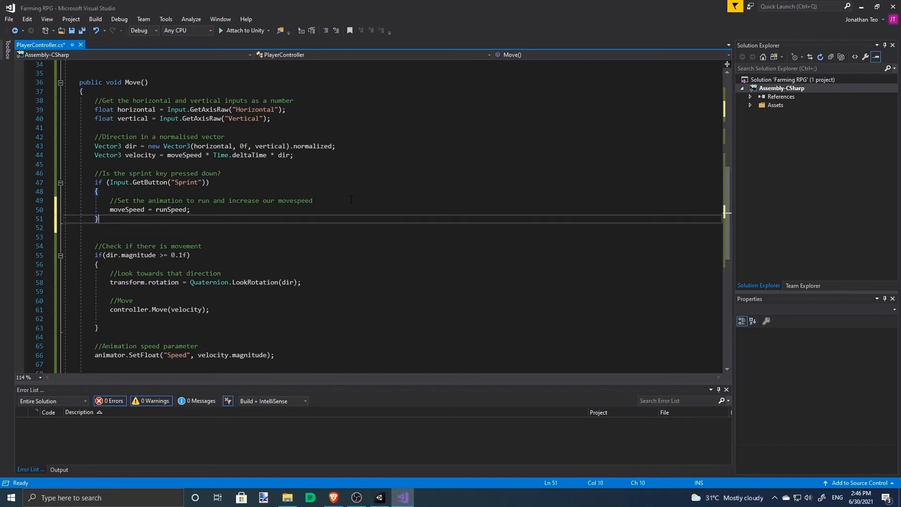
{"action": "type", "text": "else {"}
{"action": "key", "text": "Return"}
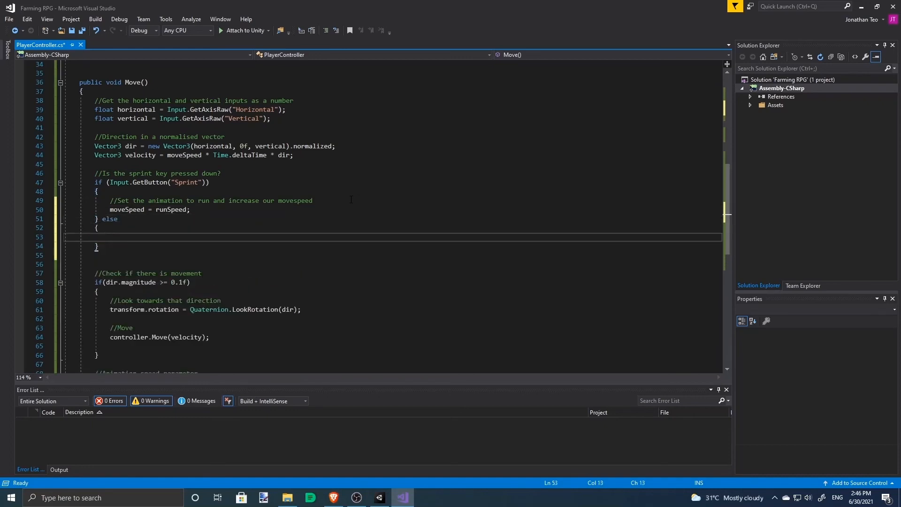
Step: Copy the sprint comment into the else block and reword it to //Set the animation to walk and decrease our movespeed
{"action": "left_click_drag", "start_coordinate": [351, 200], "coordinate": [108, 200]}
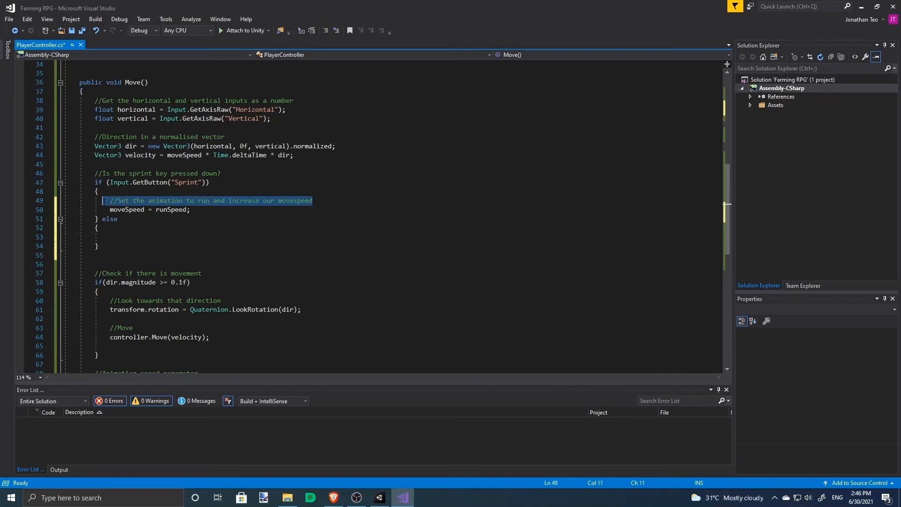
{"action": "key", "text": "ctrl+c"}
{"action": "left_click", "coordinate": [246, 238]}
{"action": "key", "text": "ctrl+v"}
{"action": "key", "text": "ctrl+Left"}
{"action": "key", "text": "ctrl+Left"}
{"action": "key", "text": "ctrl+Left"}
{"action": "key", "text": "ctrl+Left"}
{"action": "key", "text": "Left"}
{"action": "key", "text": "BackSpace"}
{"action": "key", "text": "BackSpace"}
{"action": "key", "text": "BackSpace"}
{"action": "type", "text": "walk"}
{"action": "key", "text": "ctrl+Right"}
{"action": "key", "text": "ctrl+Right"}
{"action": "key", "text": "ctrl+Right"}
{"action": "key", "text": "ctrl+BackSpace"}
{"action": "type", "text": "decrease"}
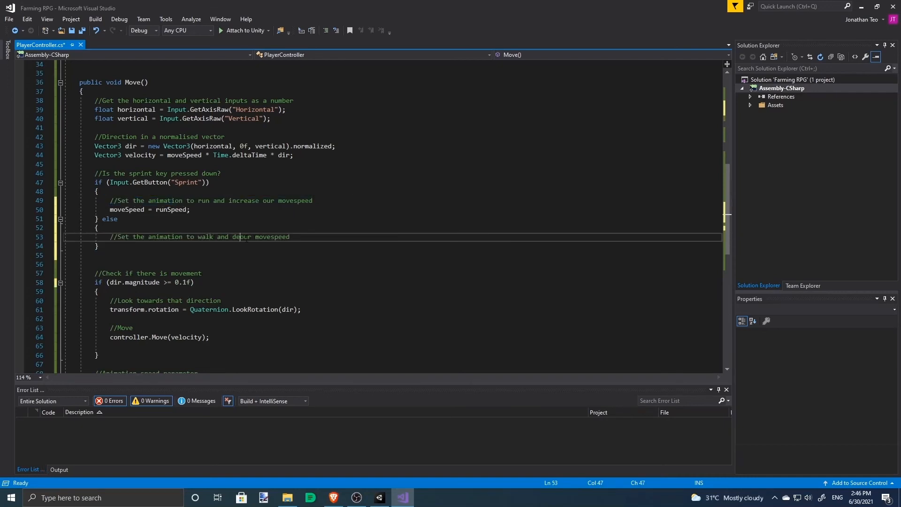
Step: Add moveSpeed = walkSpeed; below the comment in the else block and save the script
{"action": "key", "text": "End"}
{"action": "key", "text": "Return"}
{"action": "type", "text": "moveSpeed = walkSpeed;"}
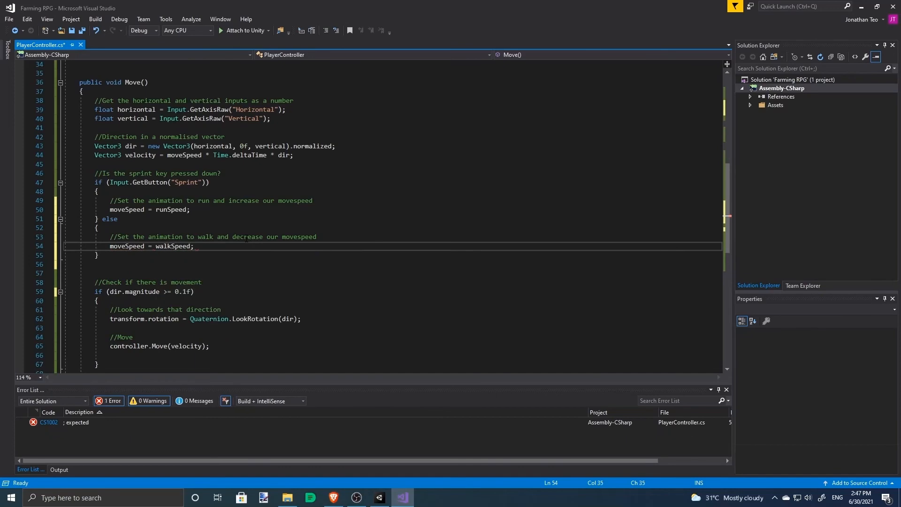
{"action": "key", "text": "ctrl+s"}
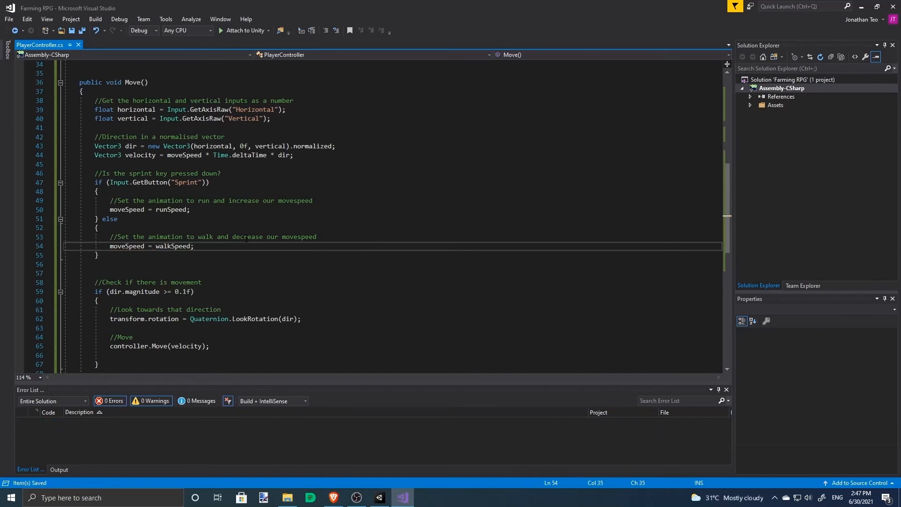
Step: Switch to Unity and inspect the Movement System speed fields on the Player object's Player Controller script
{"action": "key", "text": "alt+Tab"}
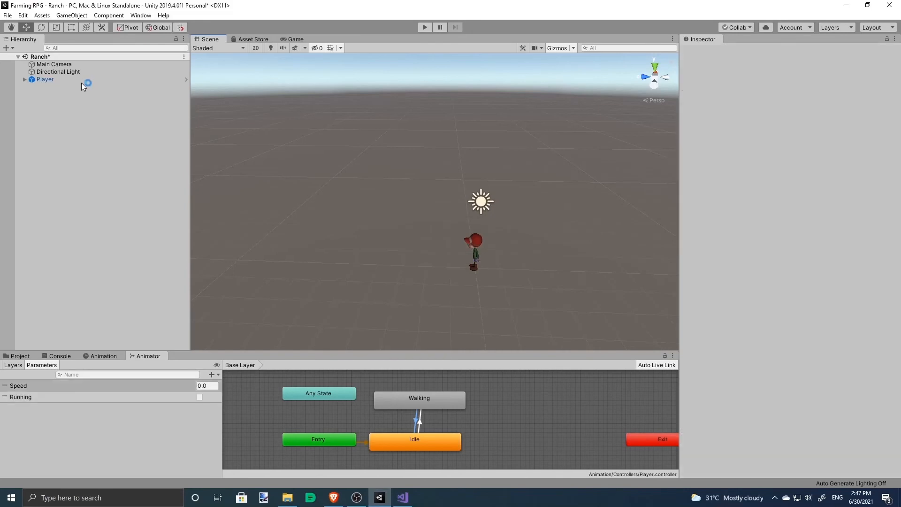
{"action": "left_click", "coordinate": [82, 80]}
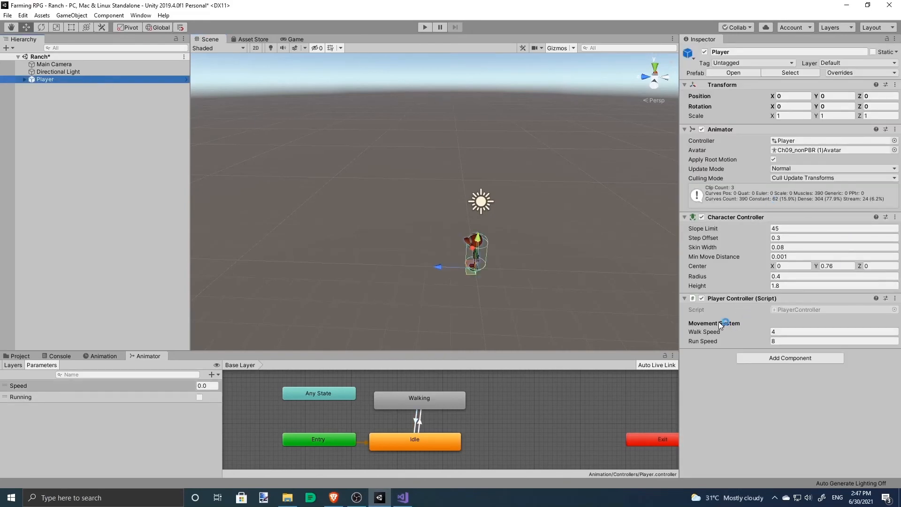
{"action": "left_click", "coordinate": [788, 332]}
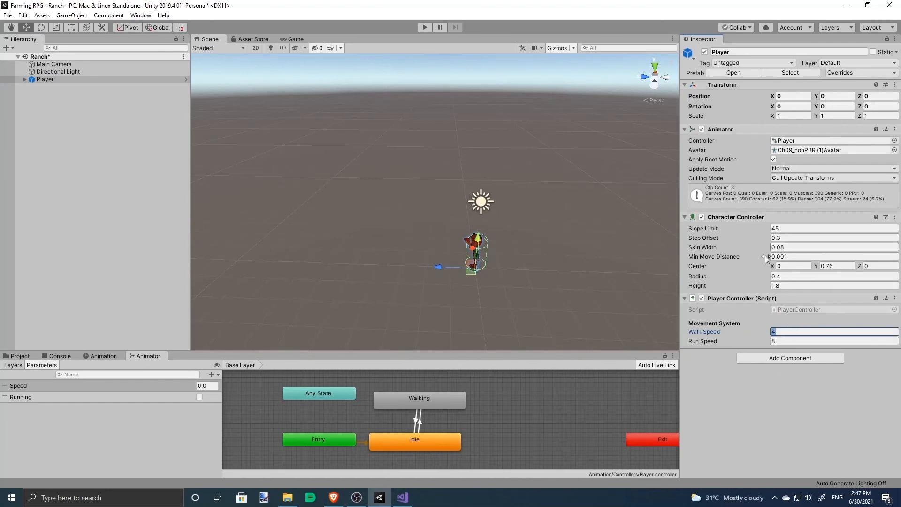
Step: Run the game and move the character in all directions to test its walking movement and animation
{"action": "left_click", "coordinate": [429, 28]}
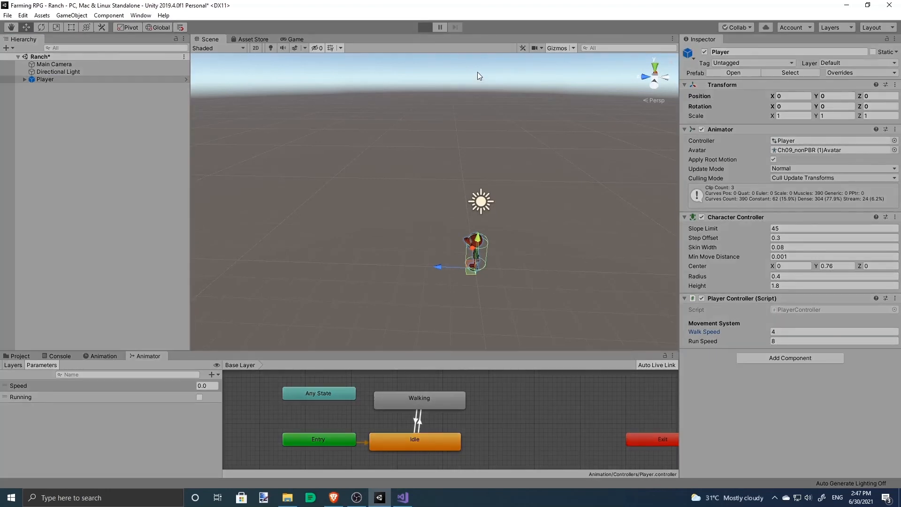
{"action": "key", "text": "w"}
{"action": "key", "text": "s"}
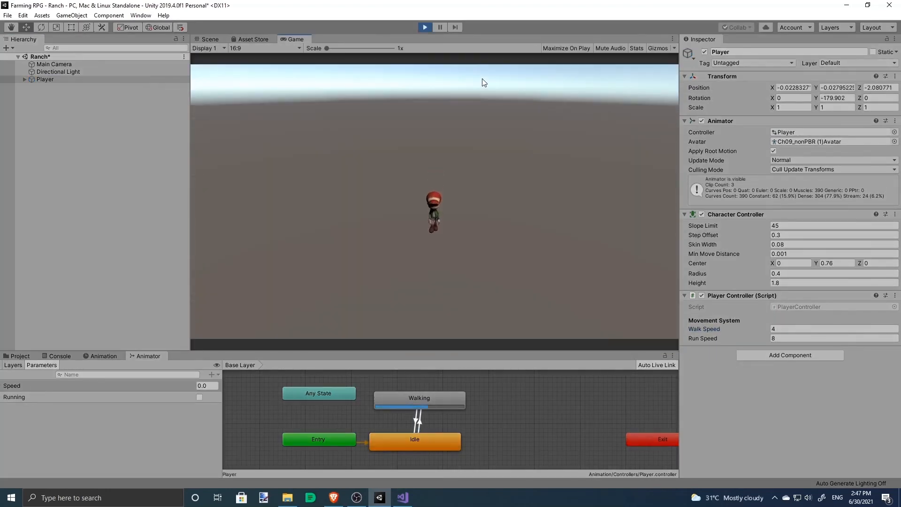
{"action": "key", "text": "d"}
{"action": "key", "text": "a"}
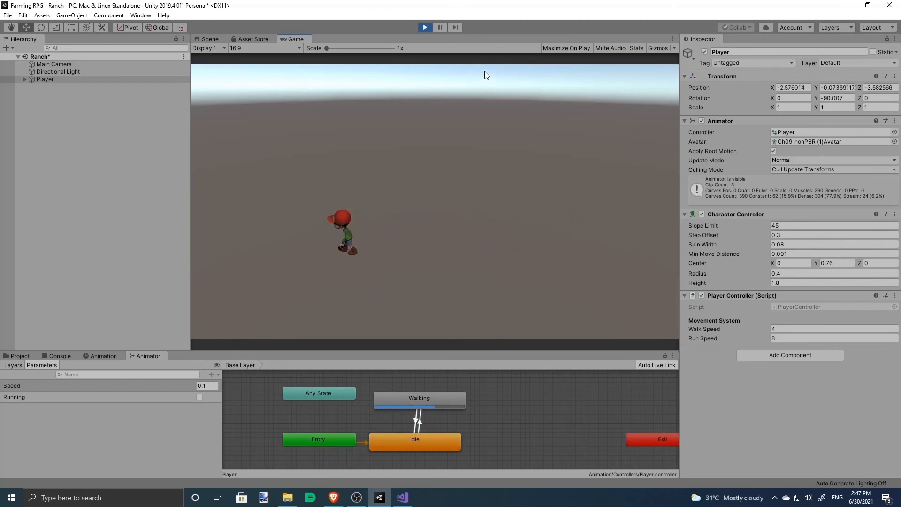
{"action": "key", "text": "w"}
{"action": "key", "text": "d"}
{"action": "key", "text": "s"}
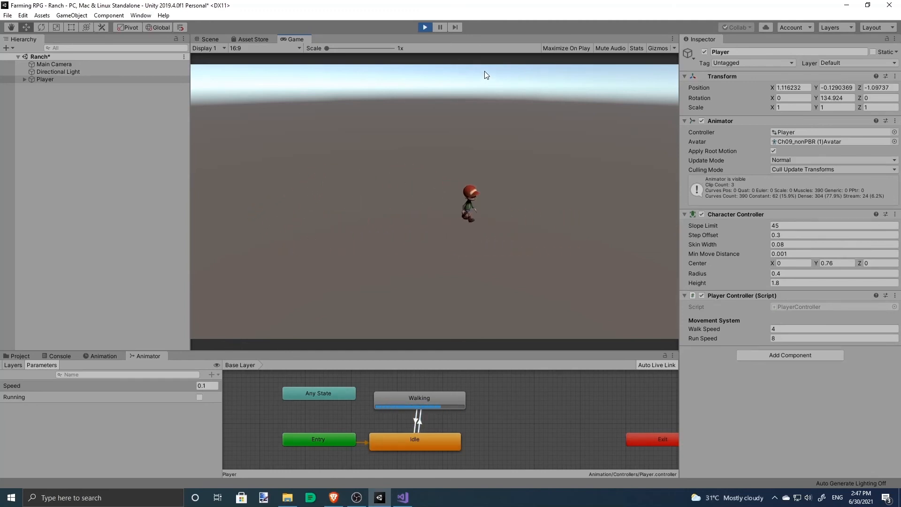
{"action": "key", "text": "a"}
{"action": "key", "text": "w"}
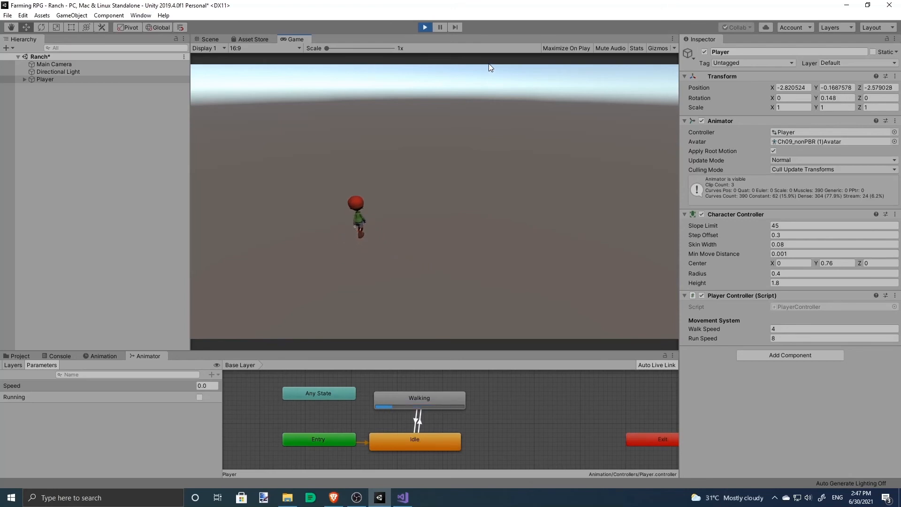
{"action": "key", "text": "d"}
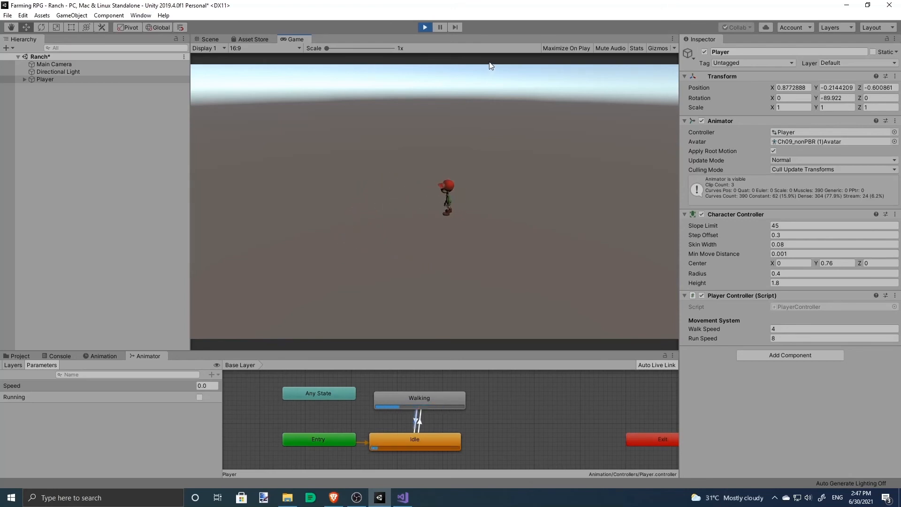
{"action": "key", "text": "s"}
{"action": "key", "text": "a"}
{"action": "key", "text": "s"}
{"action": "key", "text": "d"}
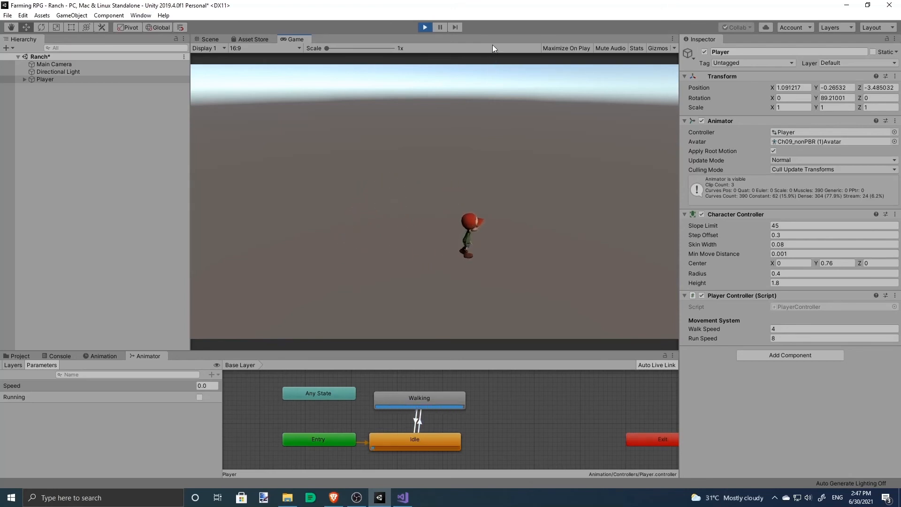
{"action": "key", "text": "a"}
Step: Place the Running state directly above Walking in the Animator graph and stop the running game
{"action": "left_click", "coordinate": [514, 393]}
{"action": "scroll", "coordinate": [519, 403], "scroll_direction": "down", "scroll_amount": 2}
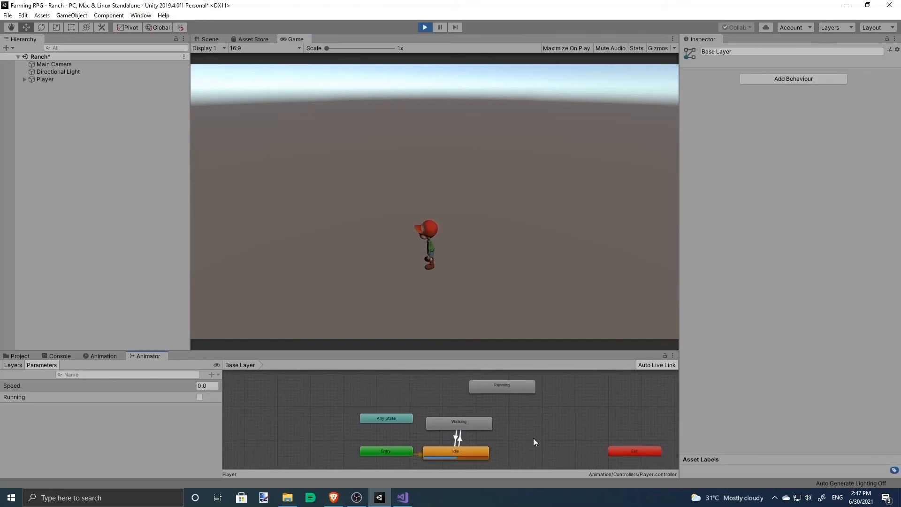
{"action": "left_click_drag", "start_coordinate": [526, 385], "coordinate": [486, 388]}
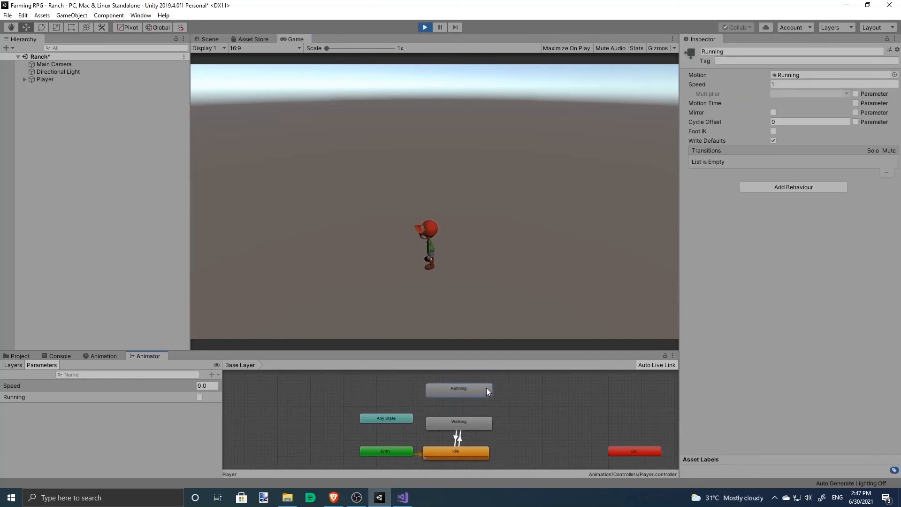
{"action": "left_click", "coordinate": [542, 438]}
{"action": "left_click", "coordinate": [425, 26]}
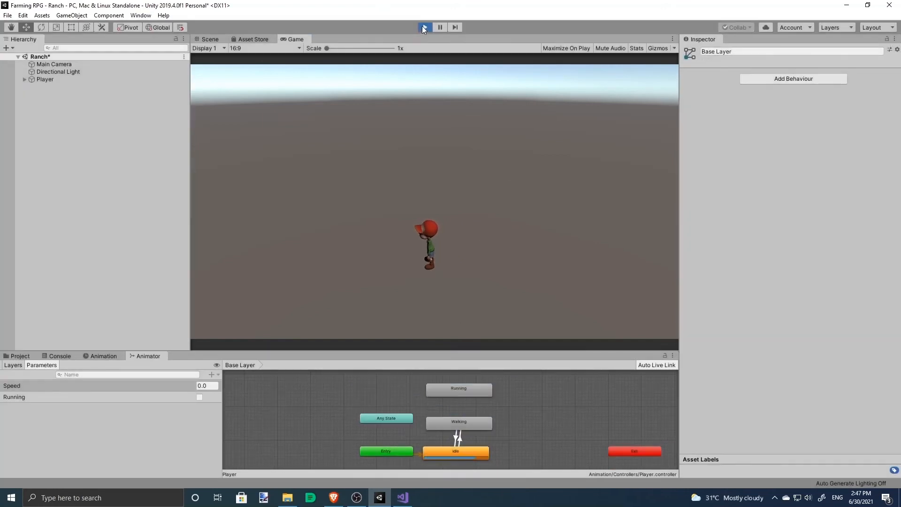
Step: Line up the Walking and Running states in a column above Idle in the Animator graph
{"action": "left_click", "coordinate": [489, 422]}
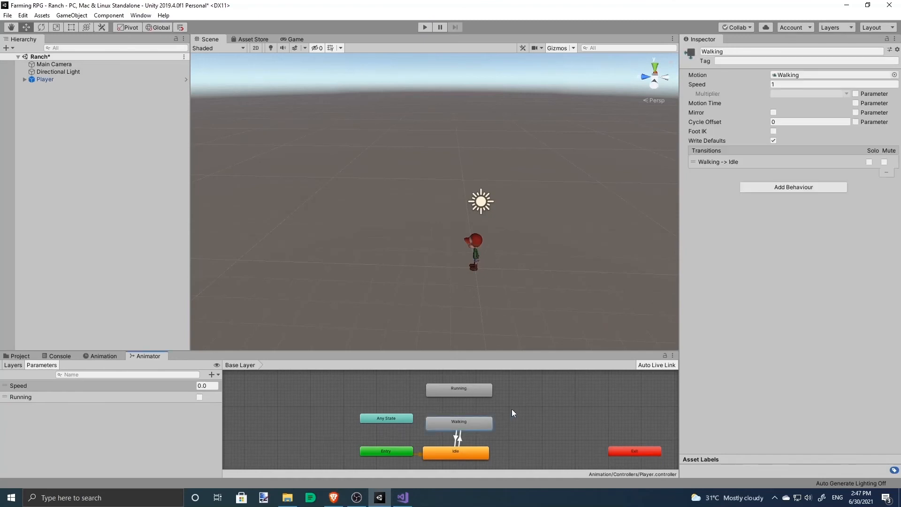
{"action": "left_click_drag", "start_coordinate": [476, 390], "coordinate": [471, 391]}
{"action": "left_click_drag", "start_coordinate": [465, 421], "coordinate": [558, 423]}
{"action": "right_click", "coordinate": [471, 420]}
{"action": "left_click", "coordinate": [470, 425]}
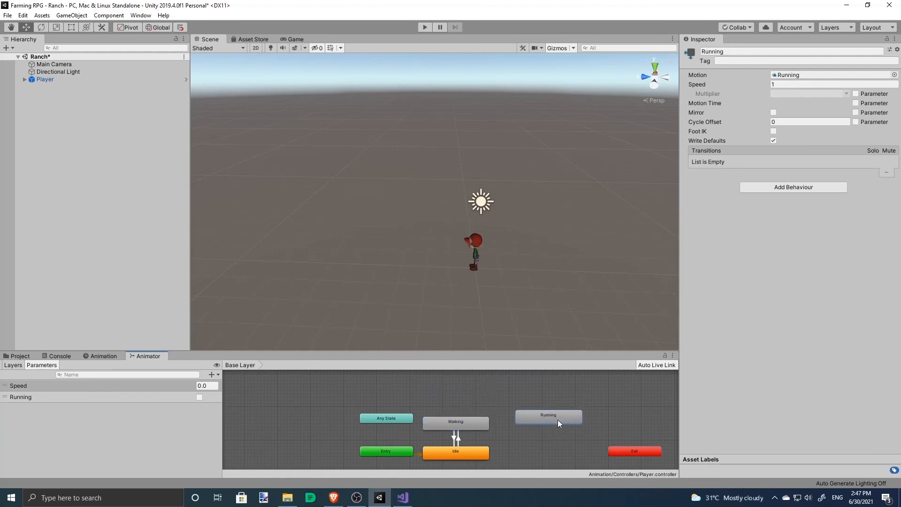
Step: Make a transition from the Walking state to the Running state
{"action": "left_click", "coordinate": [462, 421]}
{"action": "right_click", "coordinate": [462, 421]}
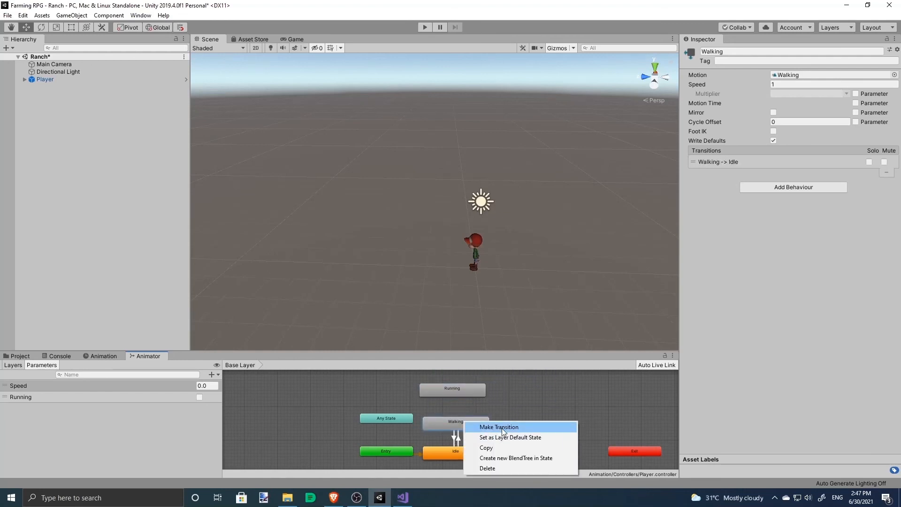
{"action": "left_click", "coordinate": [476, 425]}
{"action": "left_click", "coordinate": [454, 395]}
Step: Add a condition to the Walking -> Running transition requiring the Running parameter to be true
{"action": "left_click", "coordinate": [456, 399]}
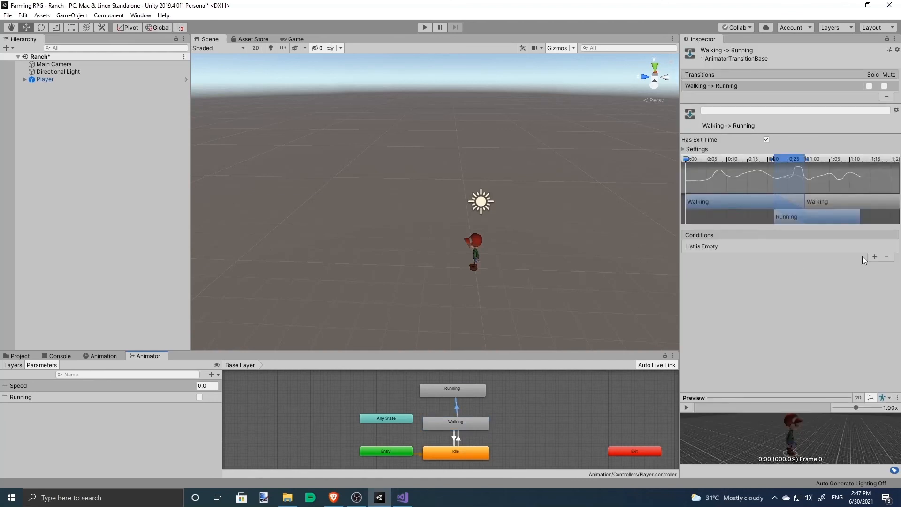
{"action": "left_click", "coordinate": [875, 256]}
{"action": "left_click", "coordinate": [767, 247]}
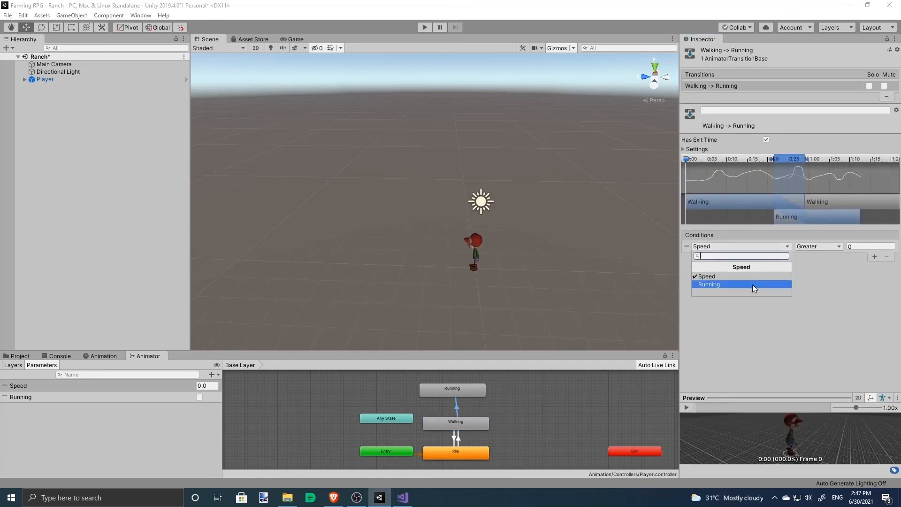
{"action": "left_click", "coordinate": [753, 285]}
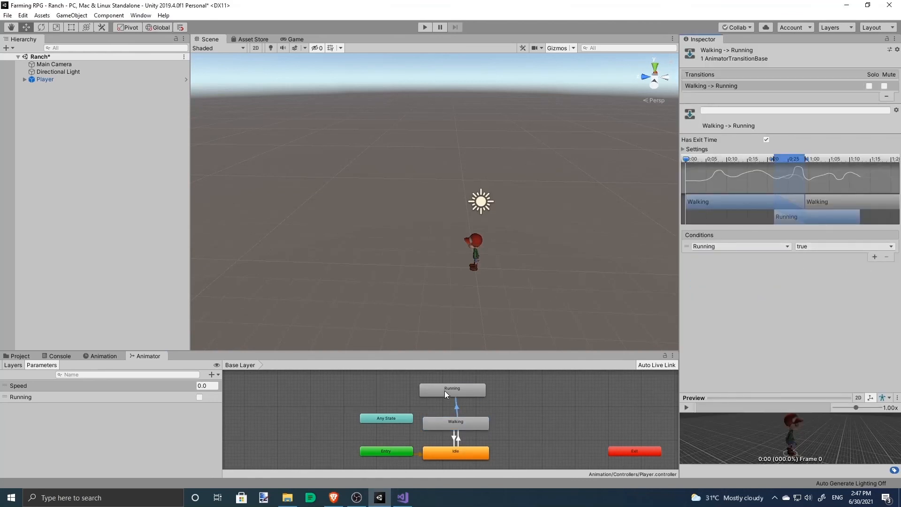
Step: Nudge the Running state sideways above Walking in the Animator graph and select the Walking -> Running transition
{"action": "left_click_drag", "start_coordinate": [444, 393], "coordinate": [450, 393]}
{"action": "left_click", "coordinate": [75, 397]}
{"action": "left_click", "coordinate": [473, 387]}
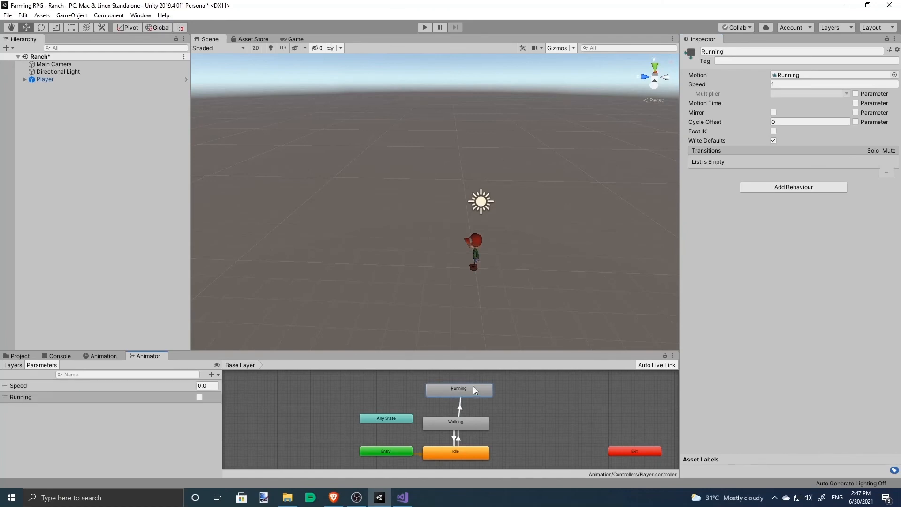
{"action": "left_click", "coordinate": [497, 404]}
{"action": "left_click", "coordinate": [468, 395]}
{"action": "left_click", "coordinate": [461, 404]}
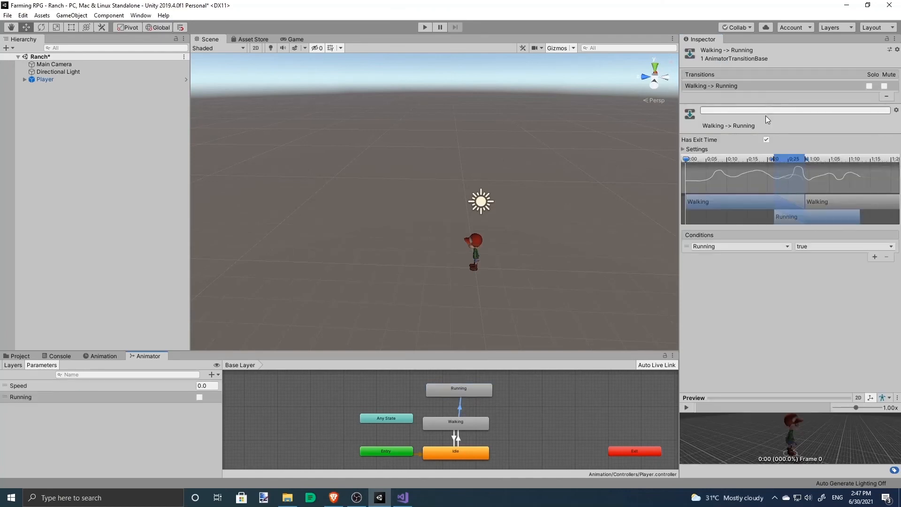
Step: Make a transition from the Running state back to the Walking state
{"action": "right_click", "coordinate": [462, 391]}
{"action": "left_click", "coordinate": [478, 400]}
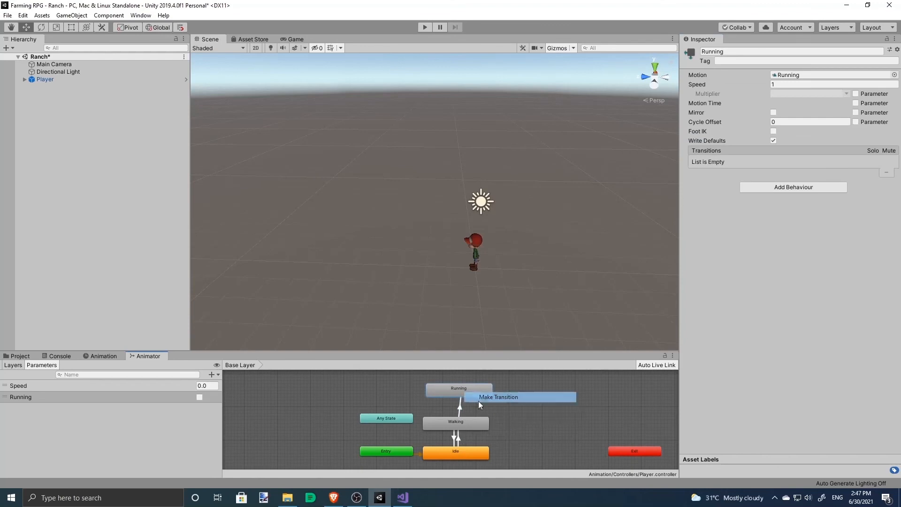
{"action": "left_click", "coordinate": [440, 421]}
Step: Add a condition to the Running -> Walking transition requiring the Running parameter to be false
{"action": "left_click", "coordinate": [457, 410]}
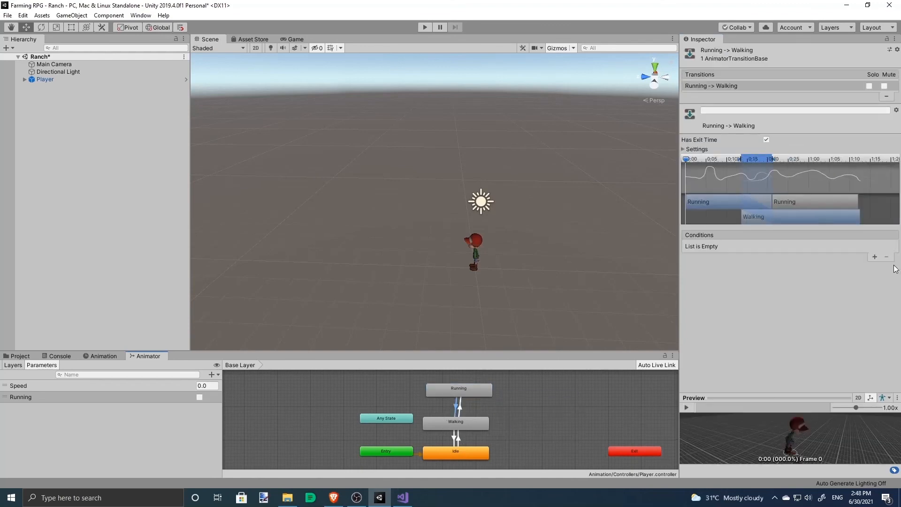
{"action": "left_click", "coordinate": [875, 257]}
{"action": "left_click", "coordinate": [788, 247]}
{"action": "left_click", "coordinate": [745, 284]}
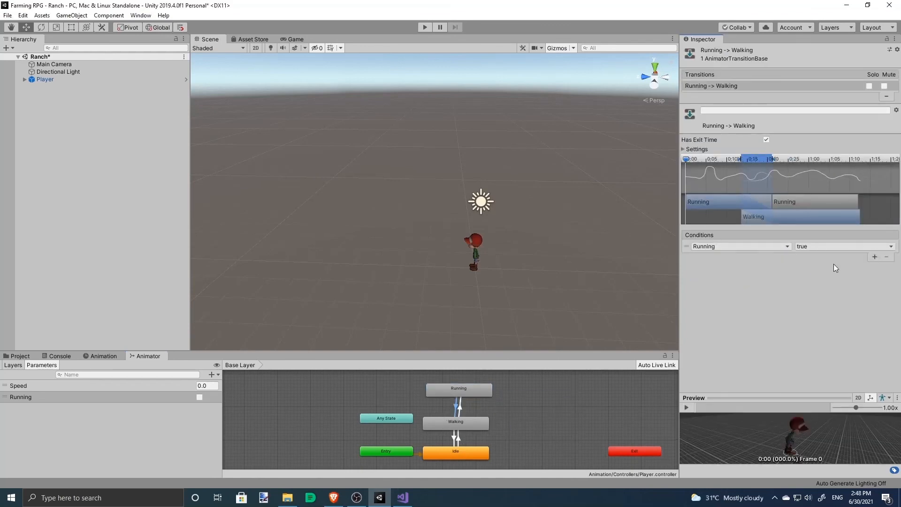
{"action": "left_click", "coordinate": [834, 247]}
{"action": "left_click", "coordinate": [828, 266]}
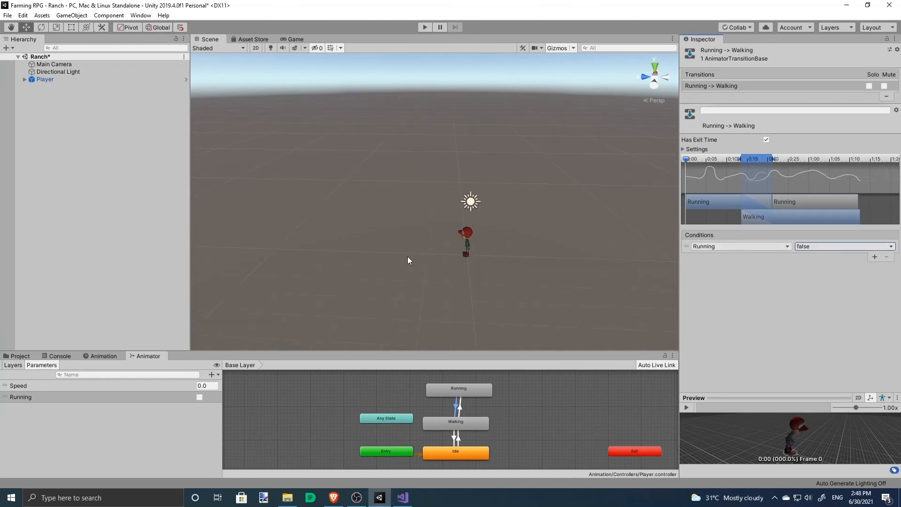
Step: In Visual Studio, add animator.SetBool("Running", true); below moveSpeed = runSpeed; in the sprint branch of Move()
{"action": "left_click", "coordinate": [403, 497]}
{"action": "left_click", "coordinate": [314, 210]}
{"action": "key", "text": "Return"}
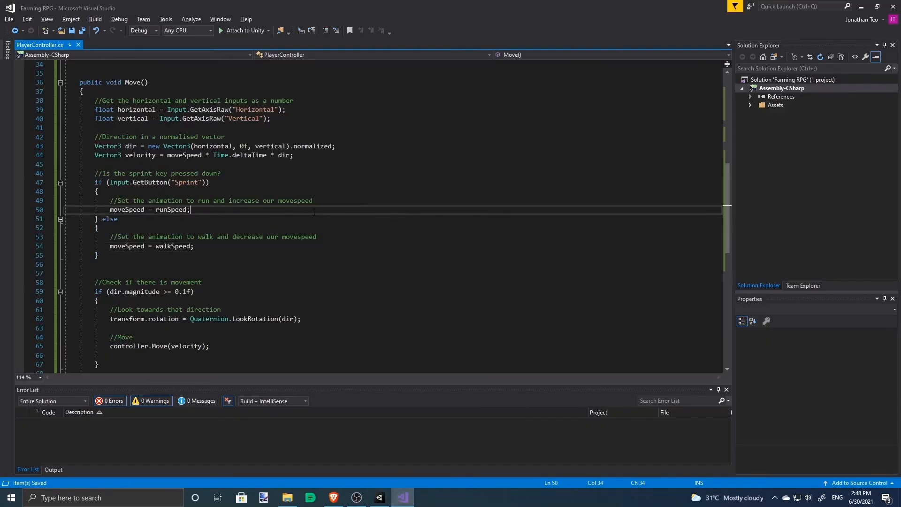
{"action": "type", "text": "animator.setBool("}
{"action": "key", "text": "alt+Tab"}
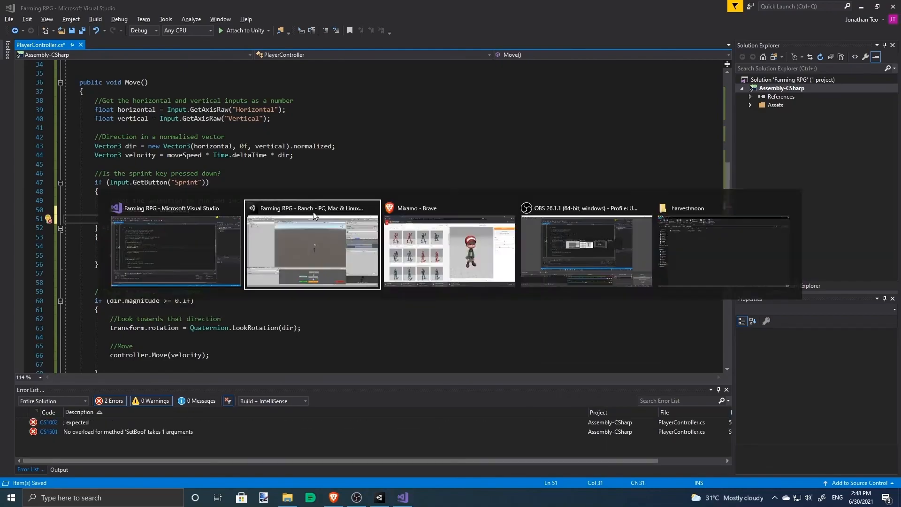
{"action": "type", "text": "\"Running\", false);"}
{"action": "key", "text": "Left"}
{"action": "key", "text": "Left"}
{"action": "key", "text": "BackSpace"}
{"action": "key", "text": "BackSpace"}
{"action": "key", "text": "BackSpace"}
{"action": "key", "text": "BackSpace"}
{"action": "key", "text": "BackSpace"}
{"action": "type", "text": "true"}
{"action": "left_click", "coordinate": [314, 211]}
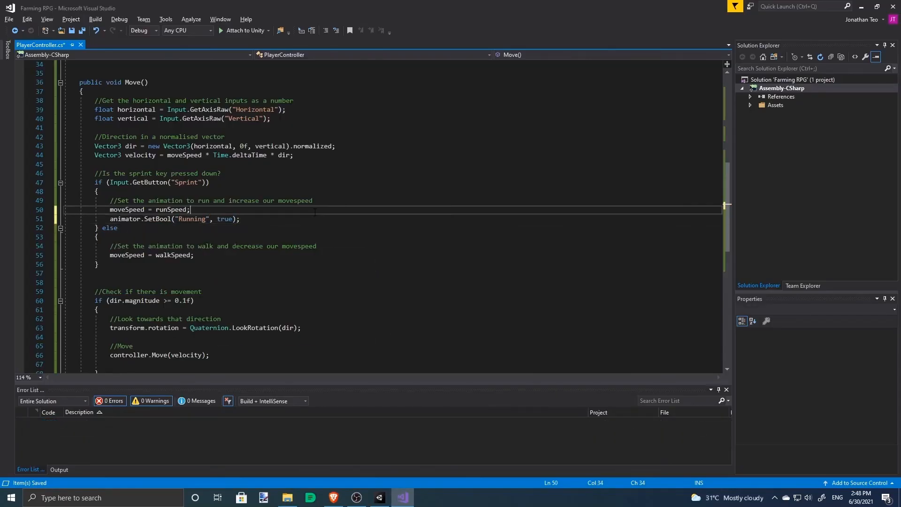
Step: Copy the SetBool call below moveSpeed = walkSpeed; in the else branch with the value false, and save the script
{"action": "left_click_drag", "start_coordinate": [244, 219], "coordinate": [142, 219]}
{"action": "key", "text": "ctrl+c"}
{"action": "left_click", "coordinate": [248, 254]}
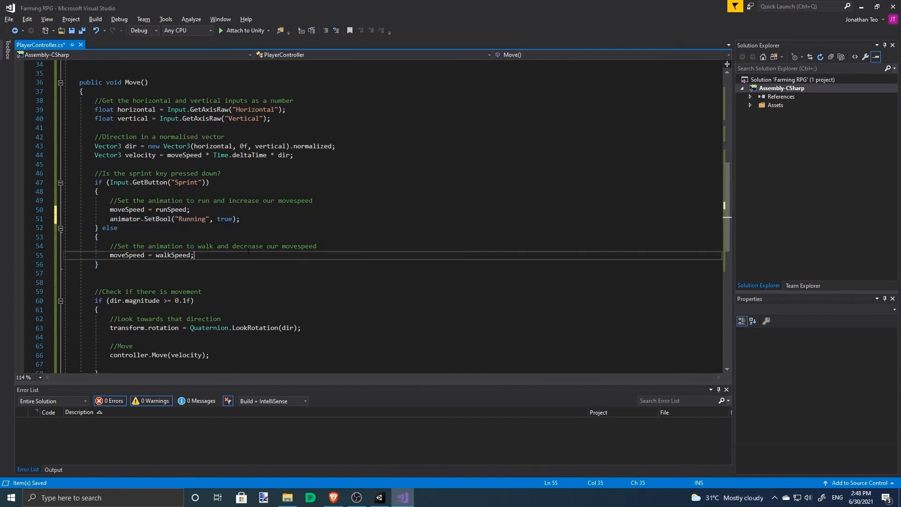
{"action": "key", "text": "Return"}
{"action": "key", "text": "ctrl+v"}
{"action": "type", "text": "false"}
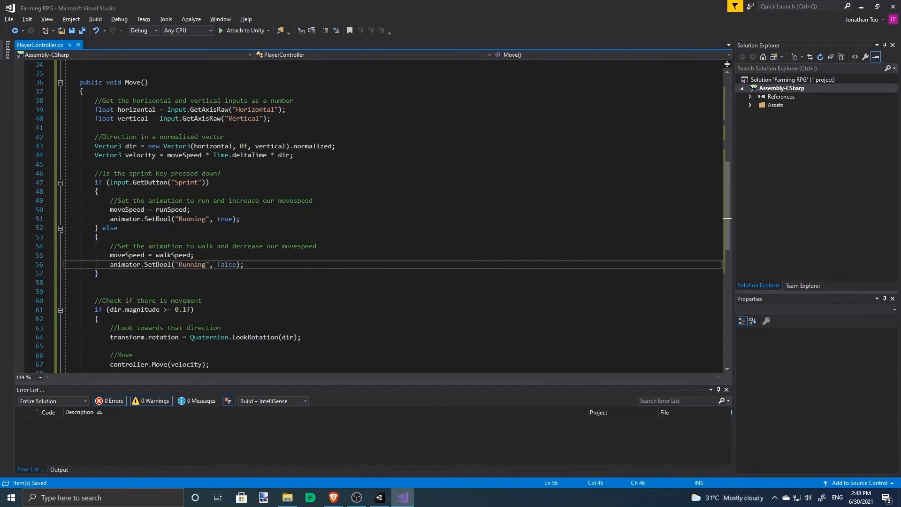
{"action": "scroll", "coordinate": [367, 180], "scroll_direction": "down", "scroll_amount": 4}
{"action": "scroll", "coordinate": [367, 180], "scroll_direction": "up", "scroll_amount": 7}
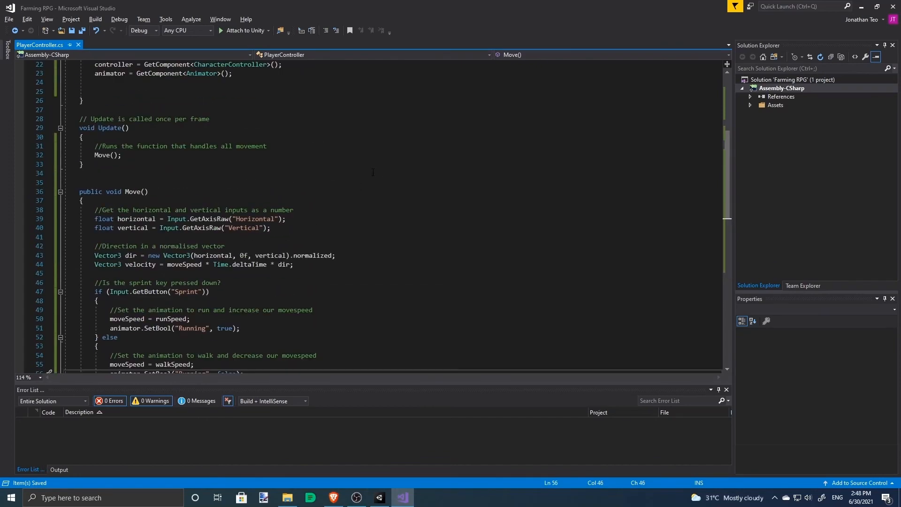
Step: Switch to Unity, run the game to test walking and sprinting in all directions, and stop it
{"action": "key", "text": "alt+Tab"}
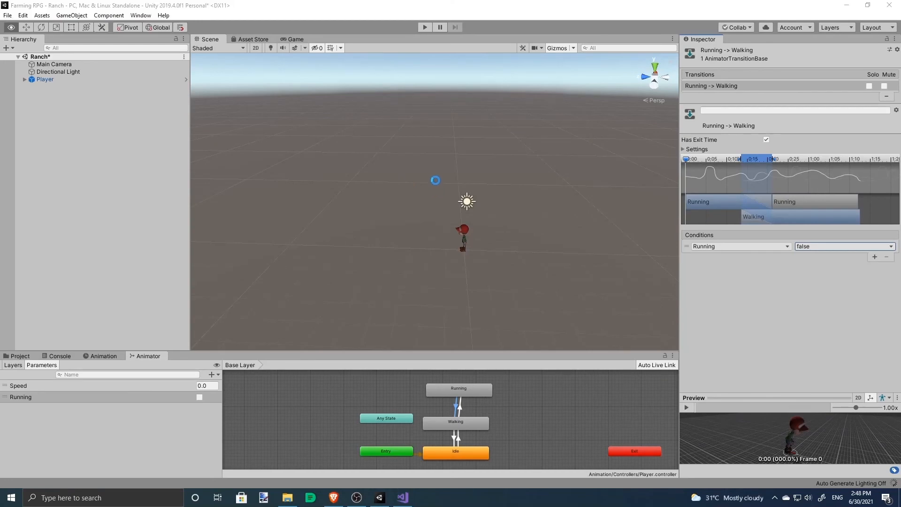
{"action": "left_click", "coordinate": [422, 30]}
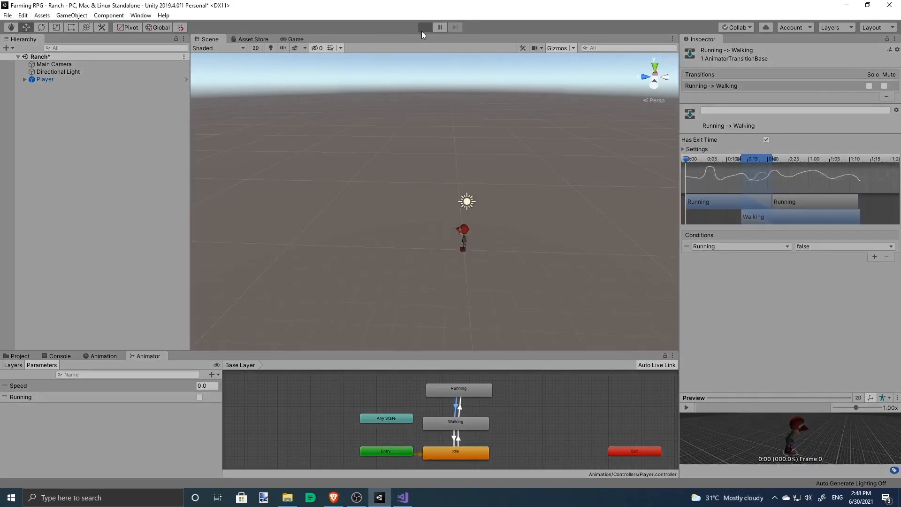
{"action": "key", "text": "w"}
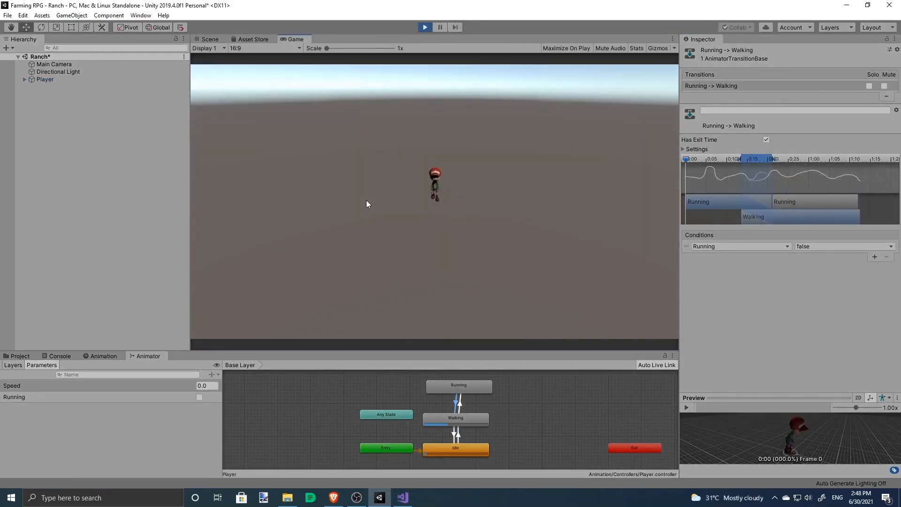
{"action": "key", "text": "shift+s"}
{"action": "key", "text": "shift+a"}
{"action": "key", "text": "shift+w"}
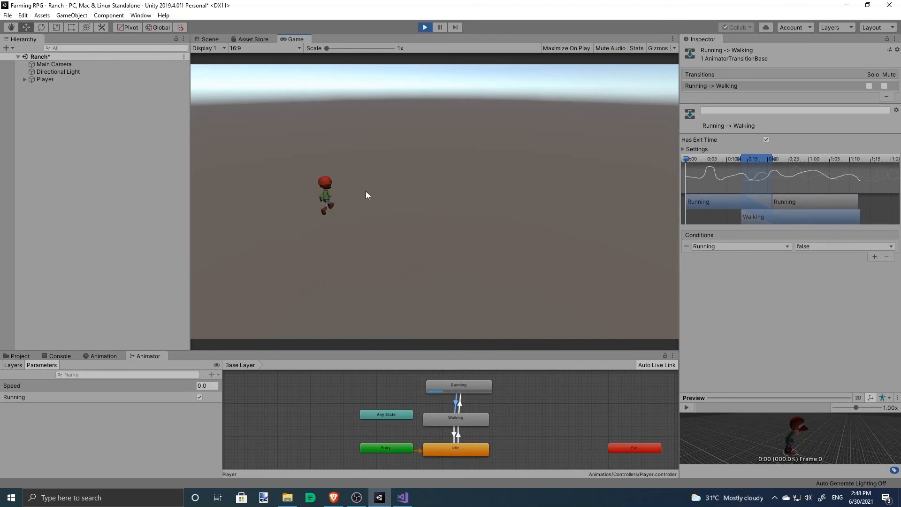
{"action": "key", "text": "shift+d"}
{"action": "key", "text": "shift+s"}
{"action": "key", "text": "shift+a"}
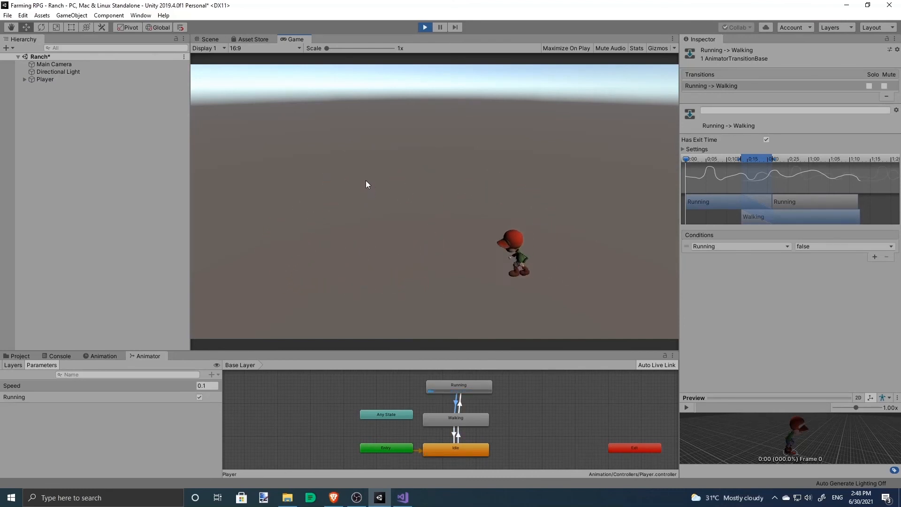
{"action": "key", "text": "shift+w"}
{"action": "key", "text": "shift+d"}
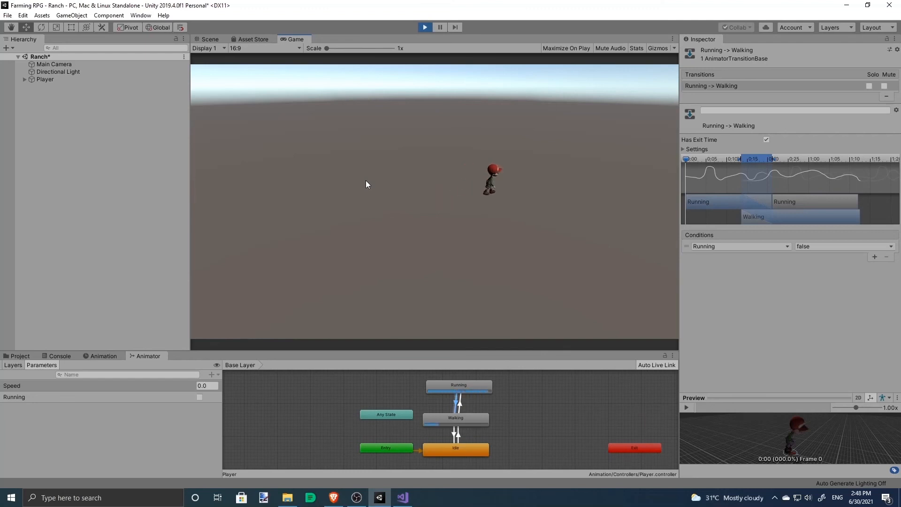
{"action": "key", "text": "shift+a"}
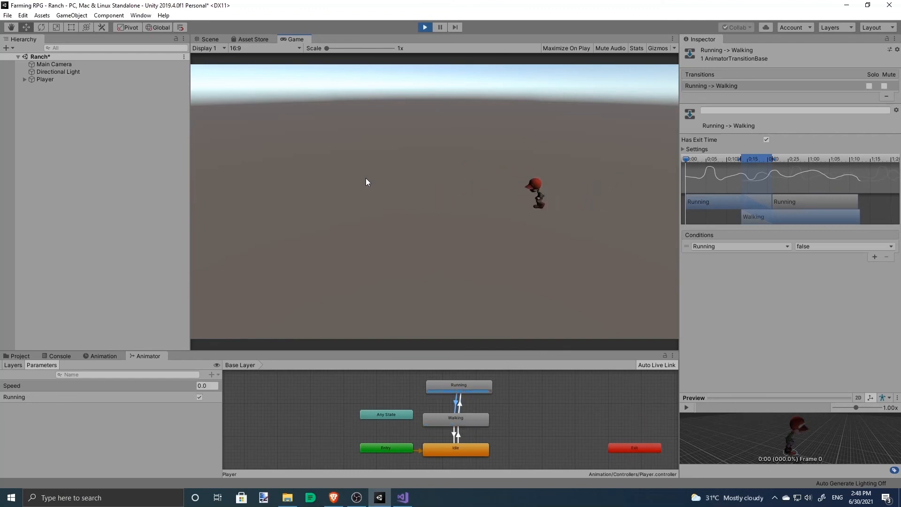
{"action": "key", "text": "shift+s"}
{"action": "key", "text": "w"}
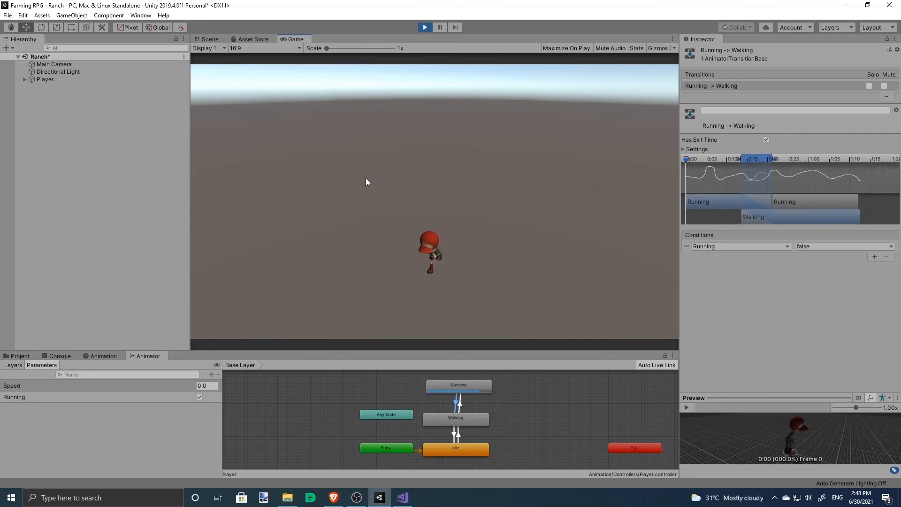
{"action": "key", "text": "s"}
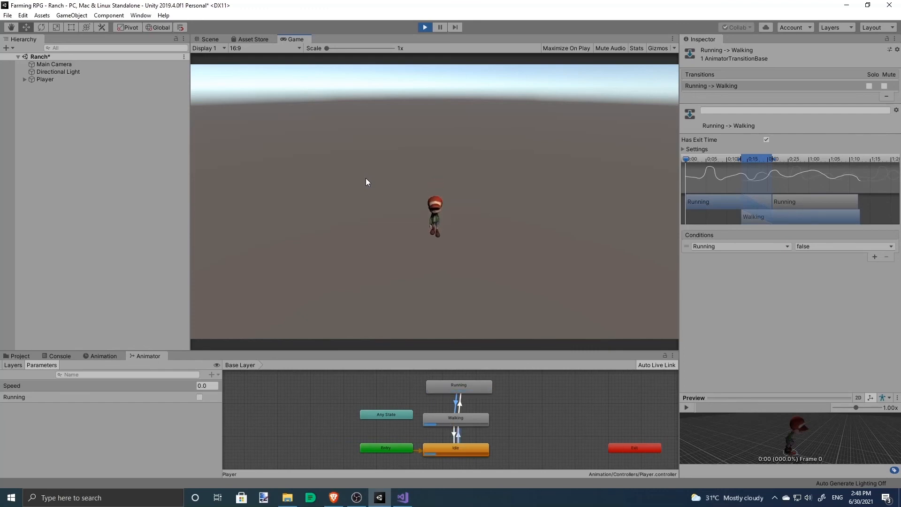
{"action": "key", "text": "d"}
{"action": "key", "text": "a"}
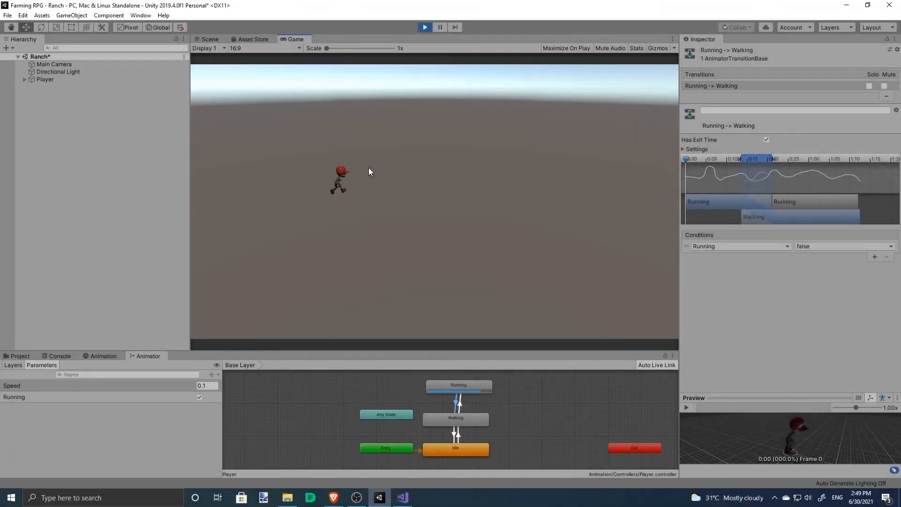
{"action": "key", "text": "s"}
{"action": "key", "text": "a"}
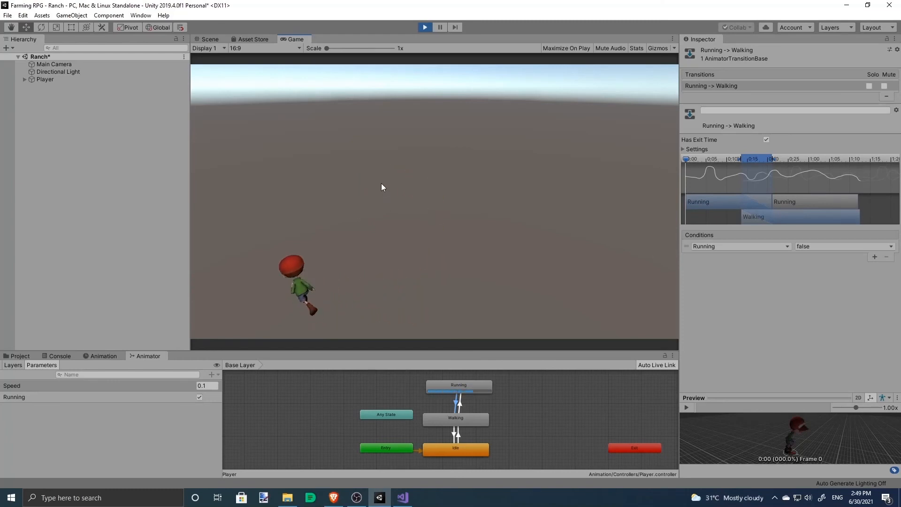
{"action": "key", "text": "w"}
{"action": "key", "text": "d"}
{"action": "key", "text": "s"}
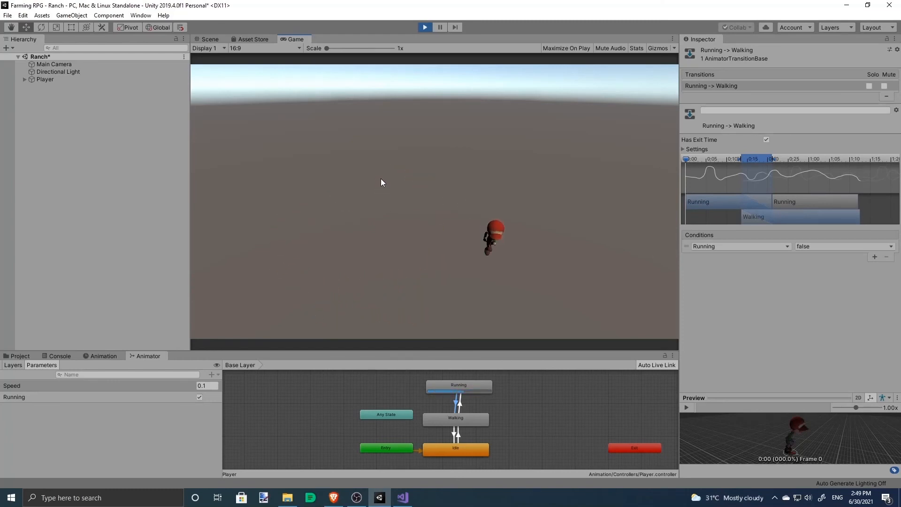
{"action": "key", "text": "d"}
{"action": "key", "text": "w"}
{"action": "key", "text": "a"}
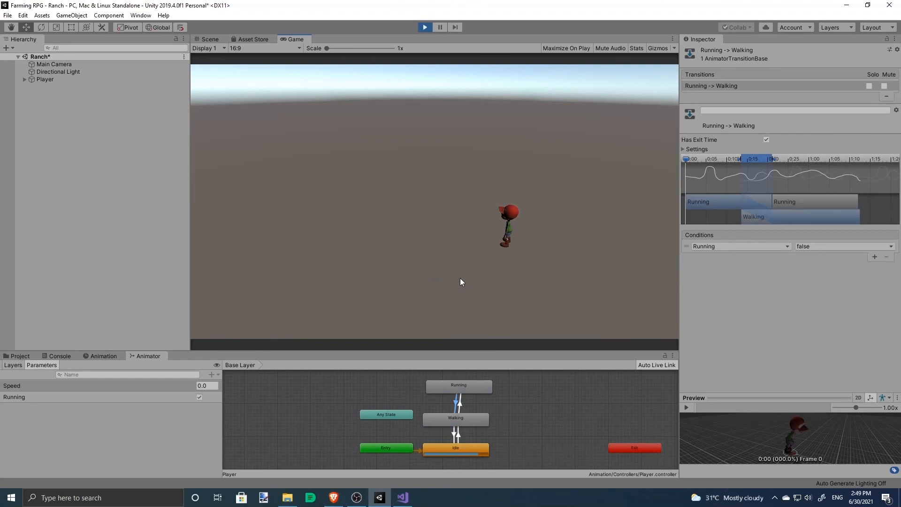
{"action": "left_click", "coordinate": [430, 27]}
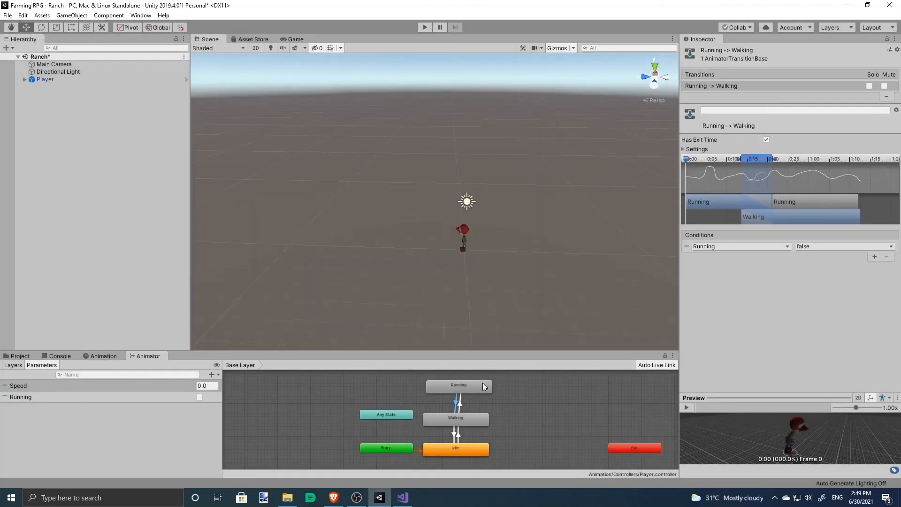
Step: Move the Running state beside Walking in the Animator graph and make a transition from Running to Idle
{"action": "left_click", "coordinate": [473, 384]}
{"action": "left_click_drag", "start_coordinate": [485, 383], "coordinate": [581, 414]}
{"action": "right_click", "coordinate": [575, 418]}
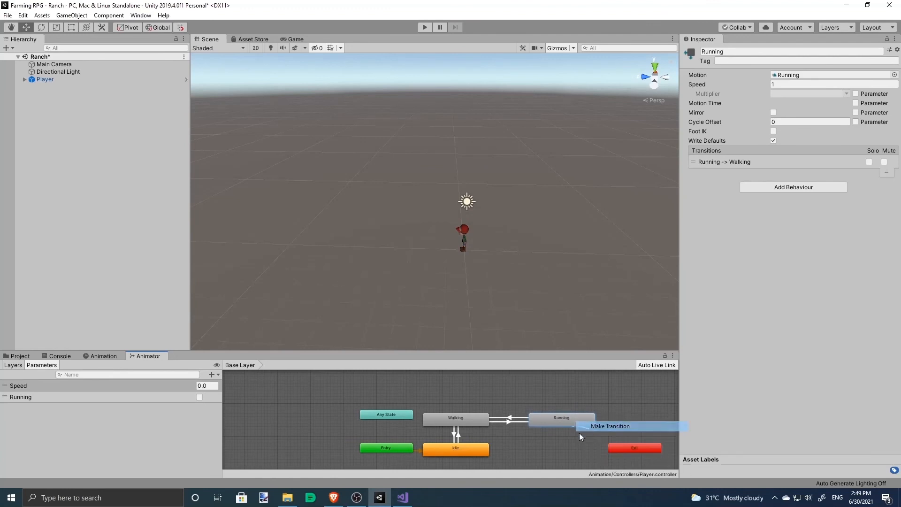
{"action": "left_click", "coordinate": [601, 424]}
{"action": "left_click", "coordinate": [472, 449]}
Step: Add a condition to the Running -> Idle transition requiring Speed to be Less than 0.01
{"action": "left_click", "coordinate": [508, 435]}
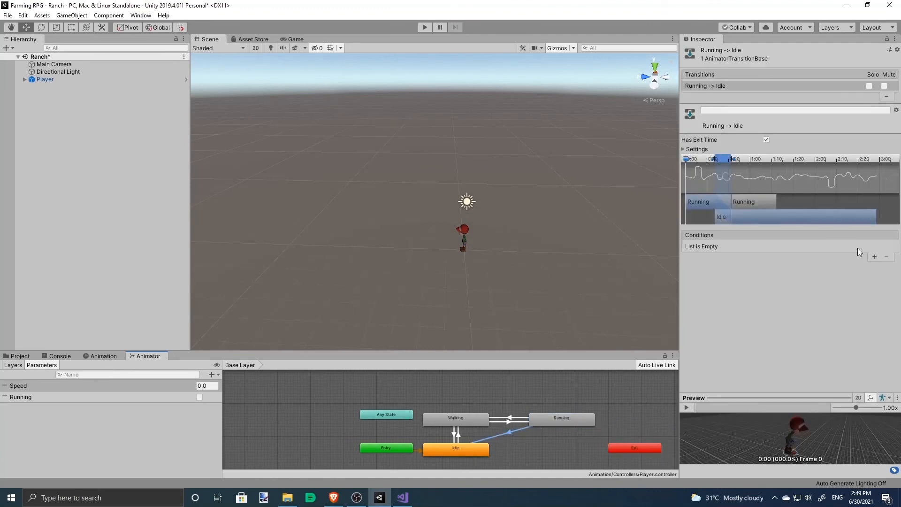
{"action": "left_click", "coordinate": [874, 256]}
{"action": "left_click", "coordinate": [817, 266]}
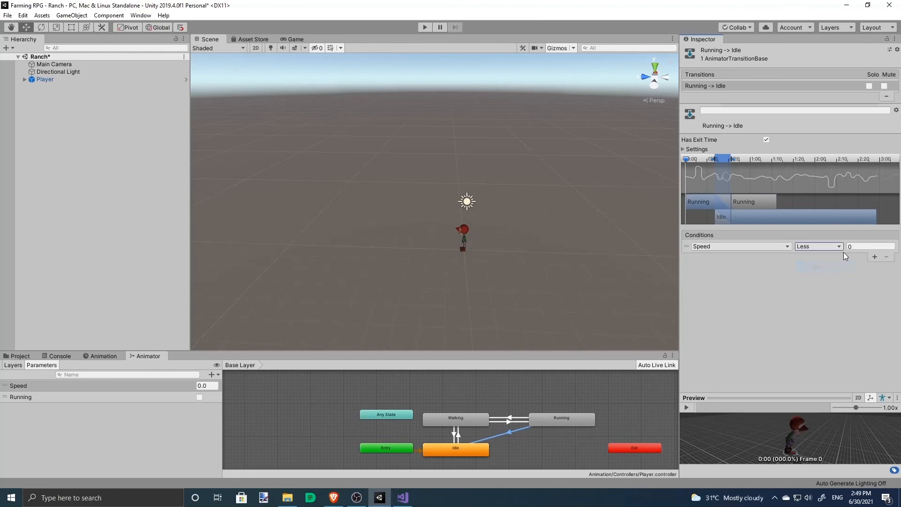
{"action": "left_click", "coordinate": [853, 245]}
Step: Run the game to test walking and sprinting, stop it, and turn off Has Exit Time on the Running -> Idle transition
{"action": "left_click", "coordinate": [425, 27]}
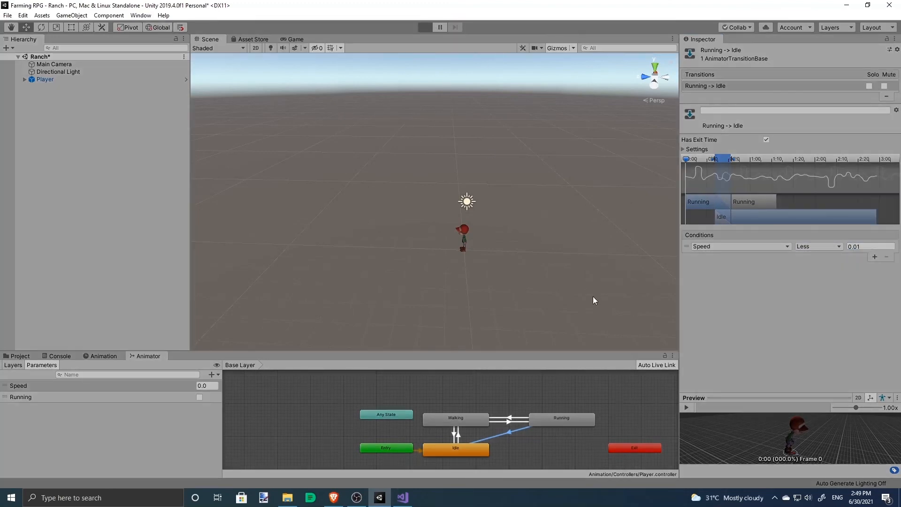
{"action": "key", "text": "w"}
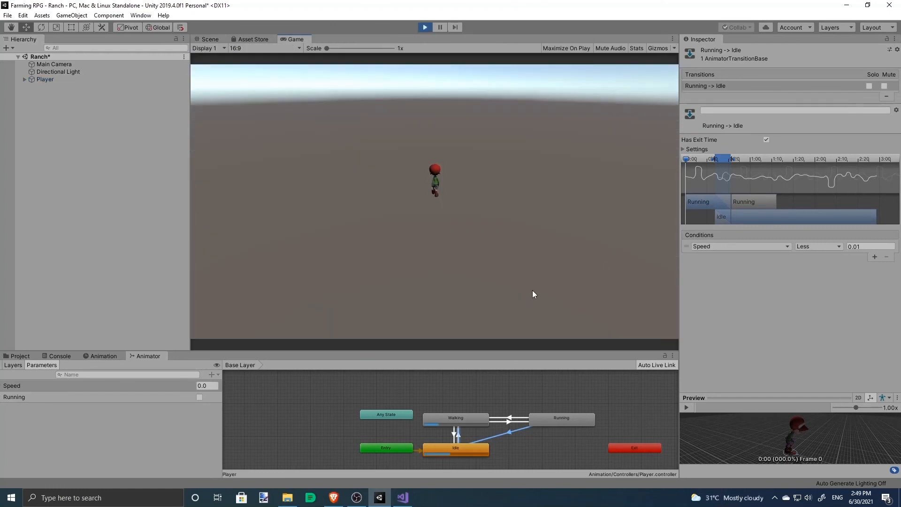
{"action": "key", "text": "s"}
{"action": "key", "text": "shift"}
{"action": "key", "text": "a"}
{"action": "key", "text": "w"}
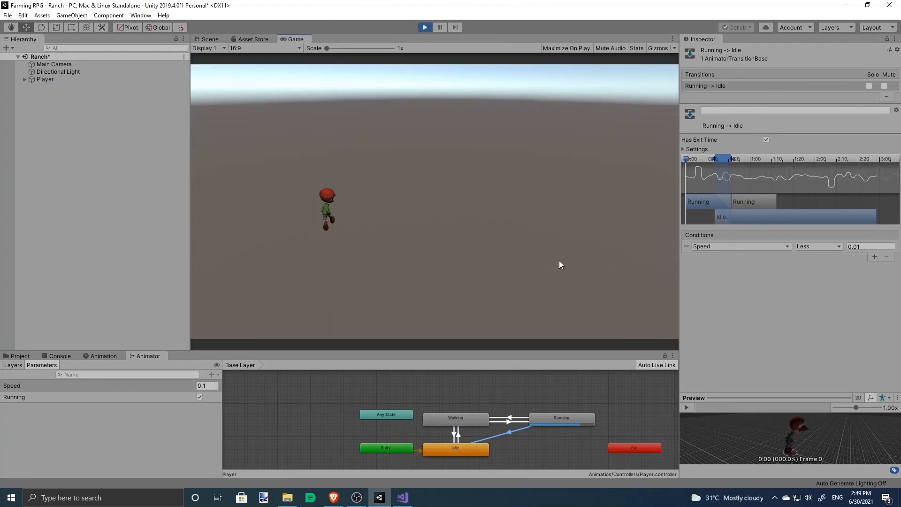
{"action": "key", "text": "d"}
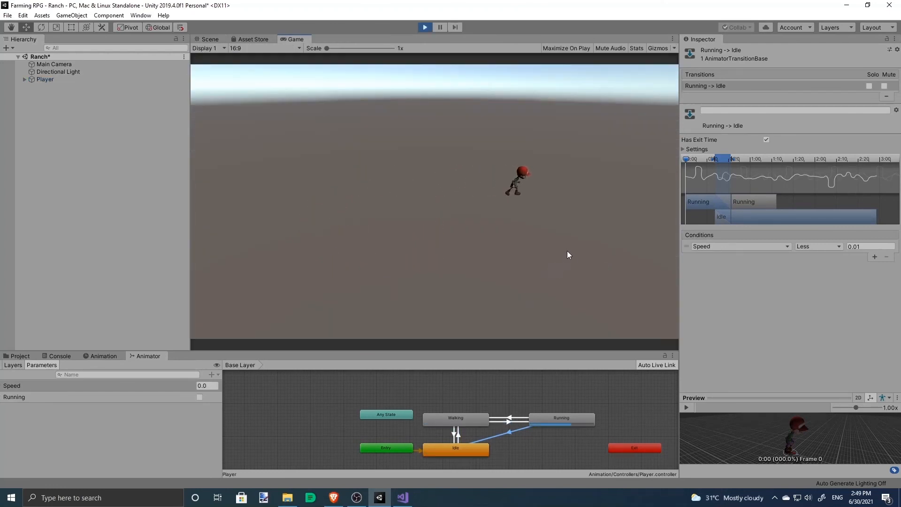
{"action": "key", "text": "a"}
{"action": "key", "text": "s"}
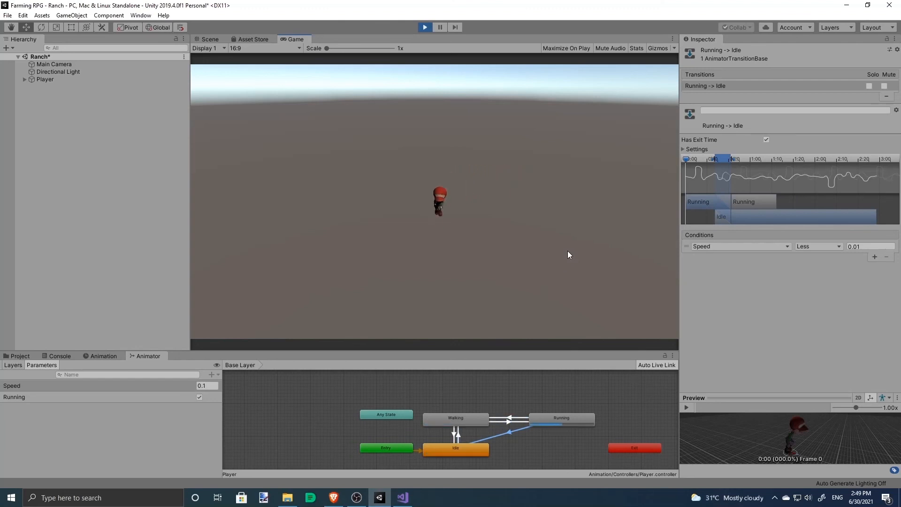
{"action": "left_click", "coordinate": [425, 26]}
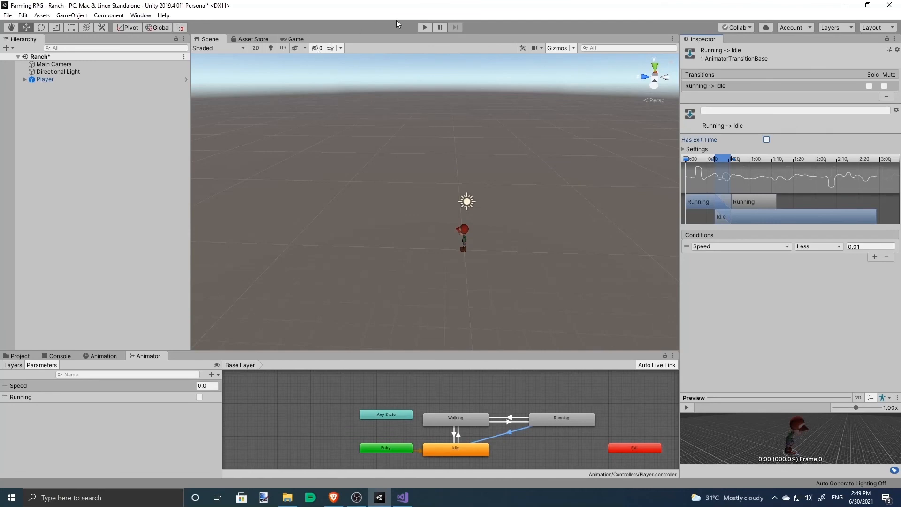
Step: Run the game again and sprint the character in all directions, pausing to check how it goes from Running to Idle
{"action": "left_click", "coordinate": [425, 27]}
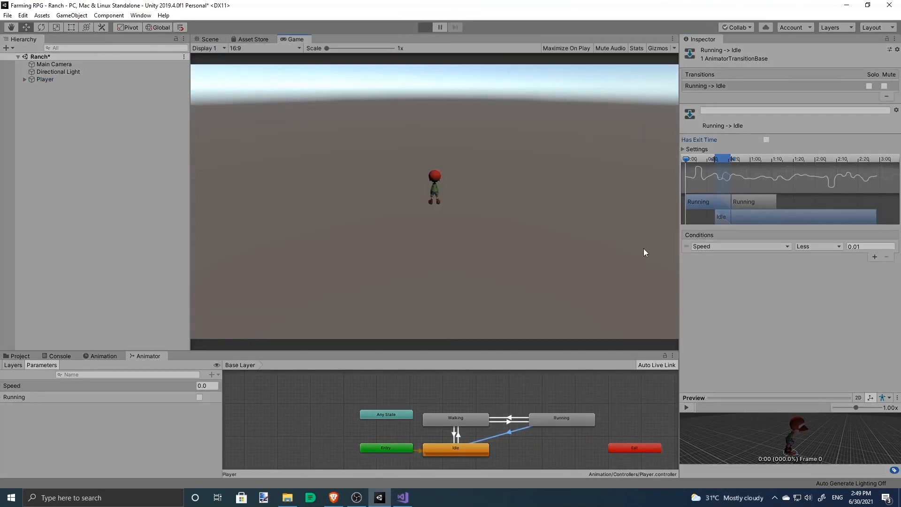
{"action": "key", "text": "shift+a"}
{"action": "key", "text": "shift+s"}
{"action": "key", "text": "shift+d"}
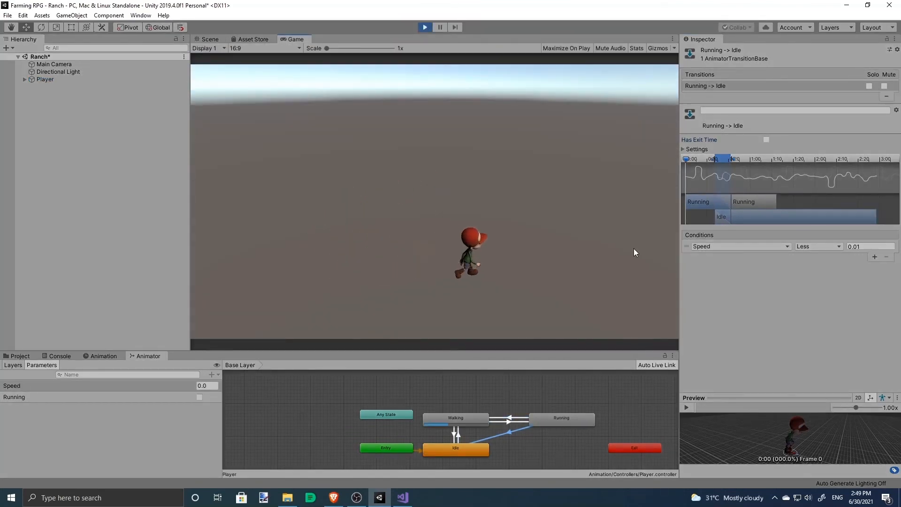
{"action": "key", "text": "shift+a"}
{"action": "key", "text": "shift+w"}
{"action": "key", "text": "shift+d"}
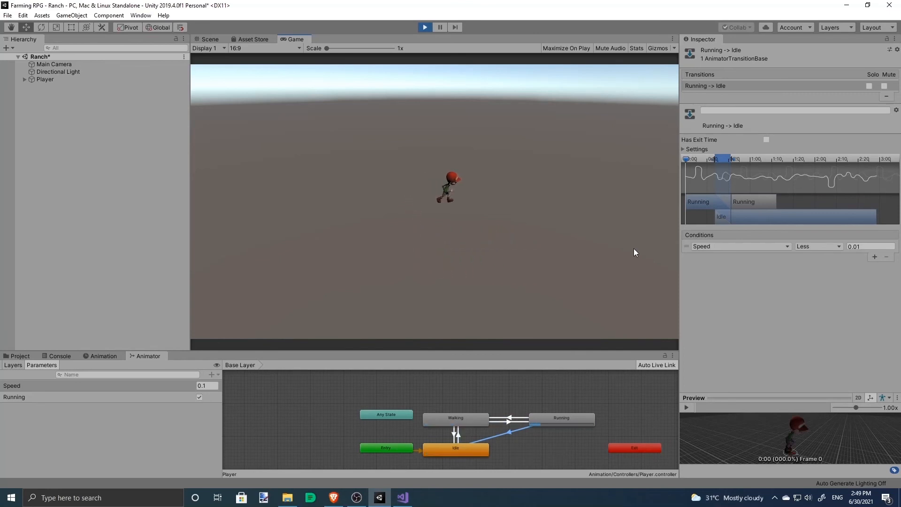
{"action": "key", "text": "shift+s"}
{"action": "key", "text": "shift+a"}
{"action": "key", "text": "shift+w"}
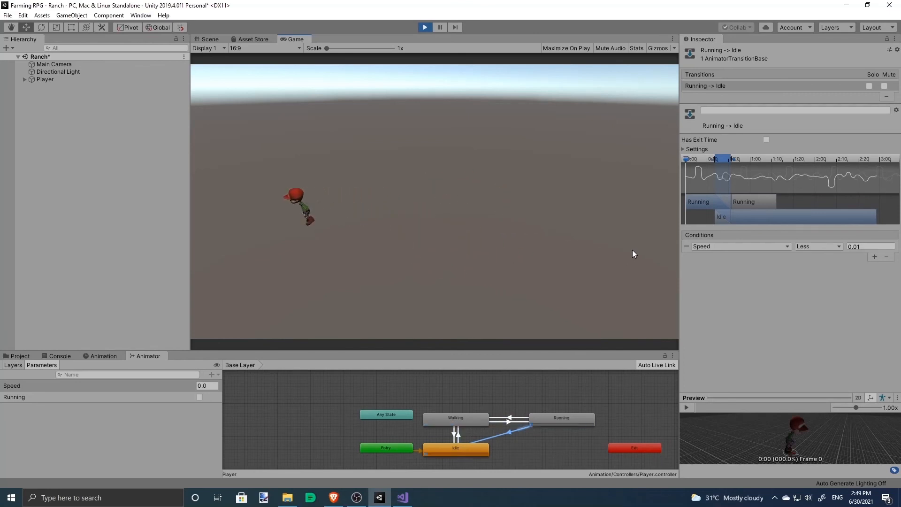
{"action": "key", "text": "s"}
{"action": "key", "text": "a"}
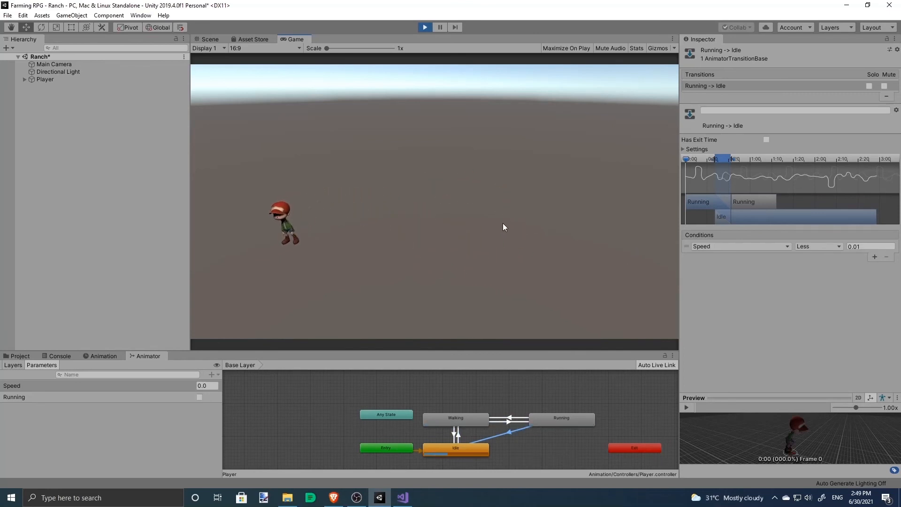